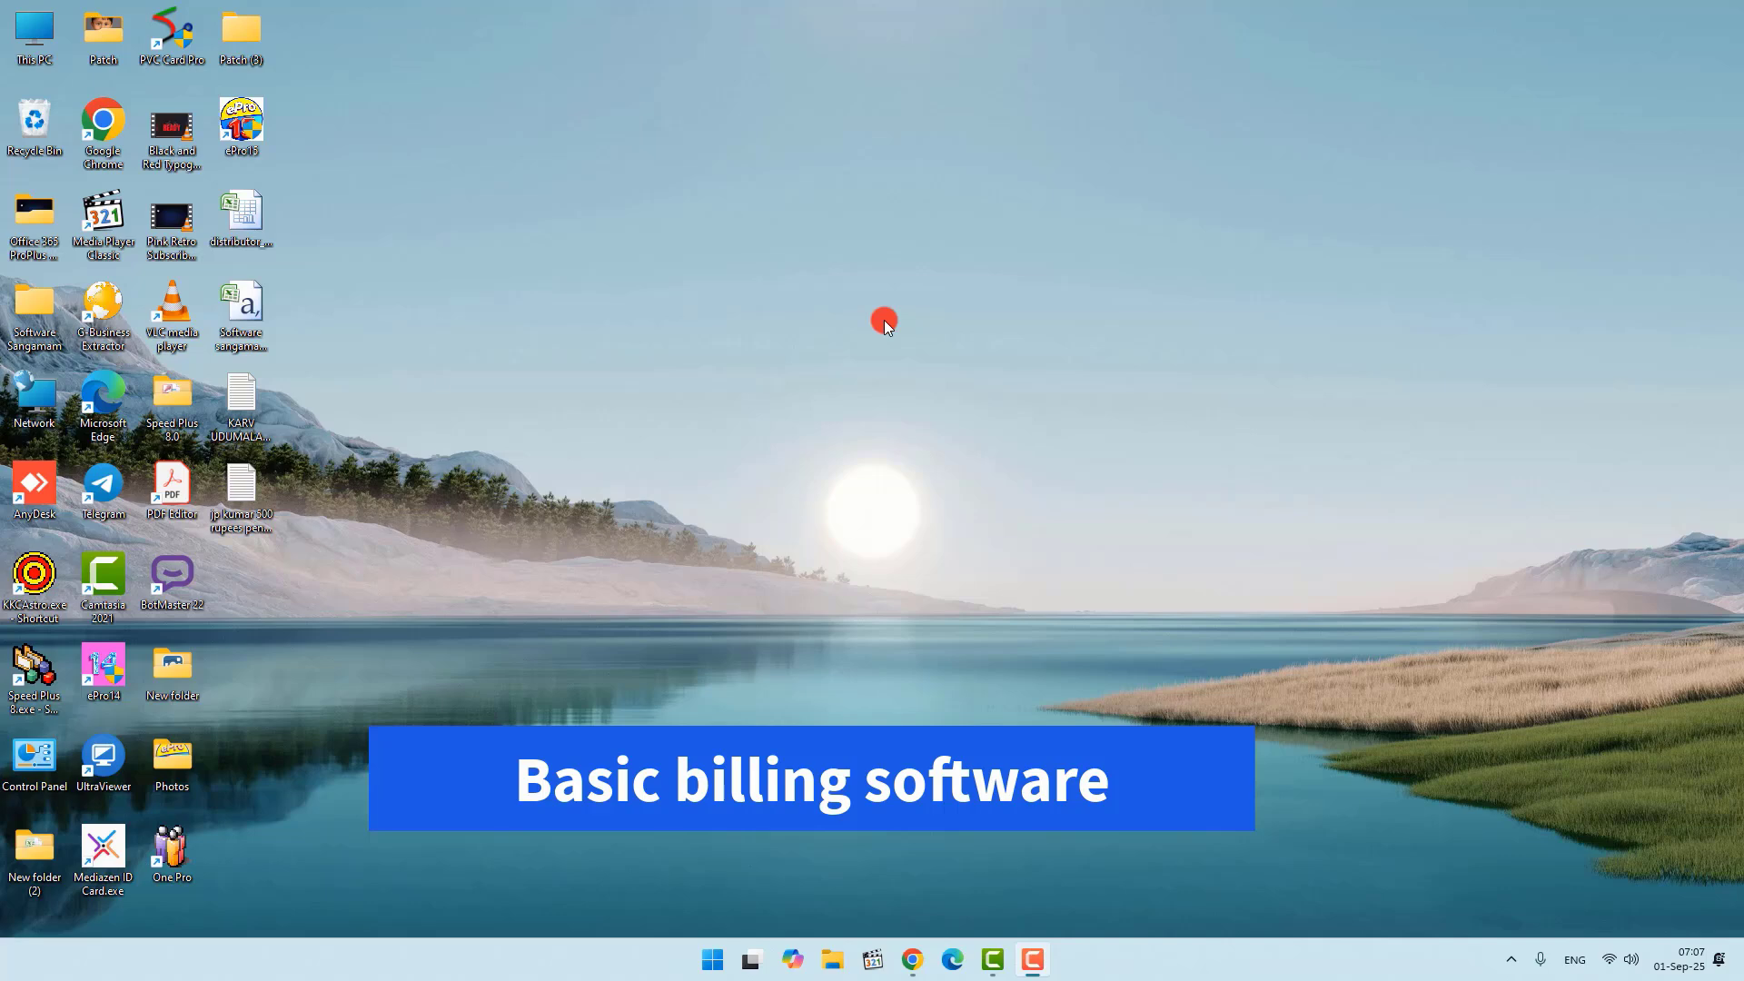
Step: Launch One Pro from the desktop and continue past the Daily Updates Reminder
{"action": "double_click", "coordinate": [173, 851]}
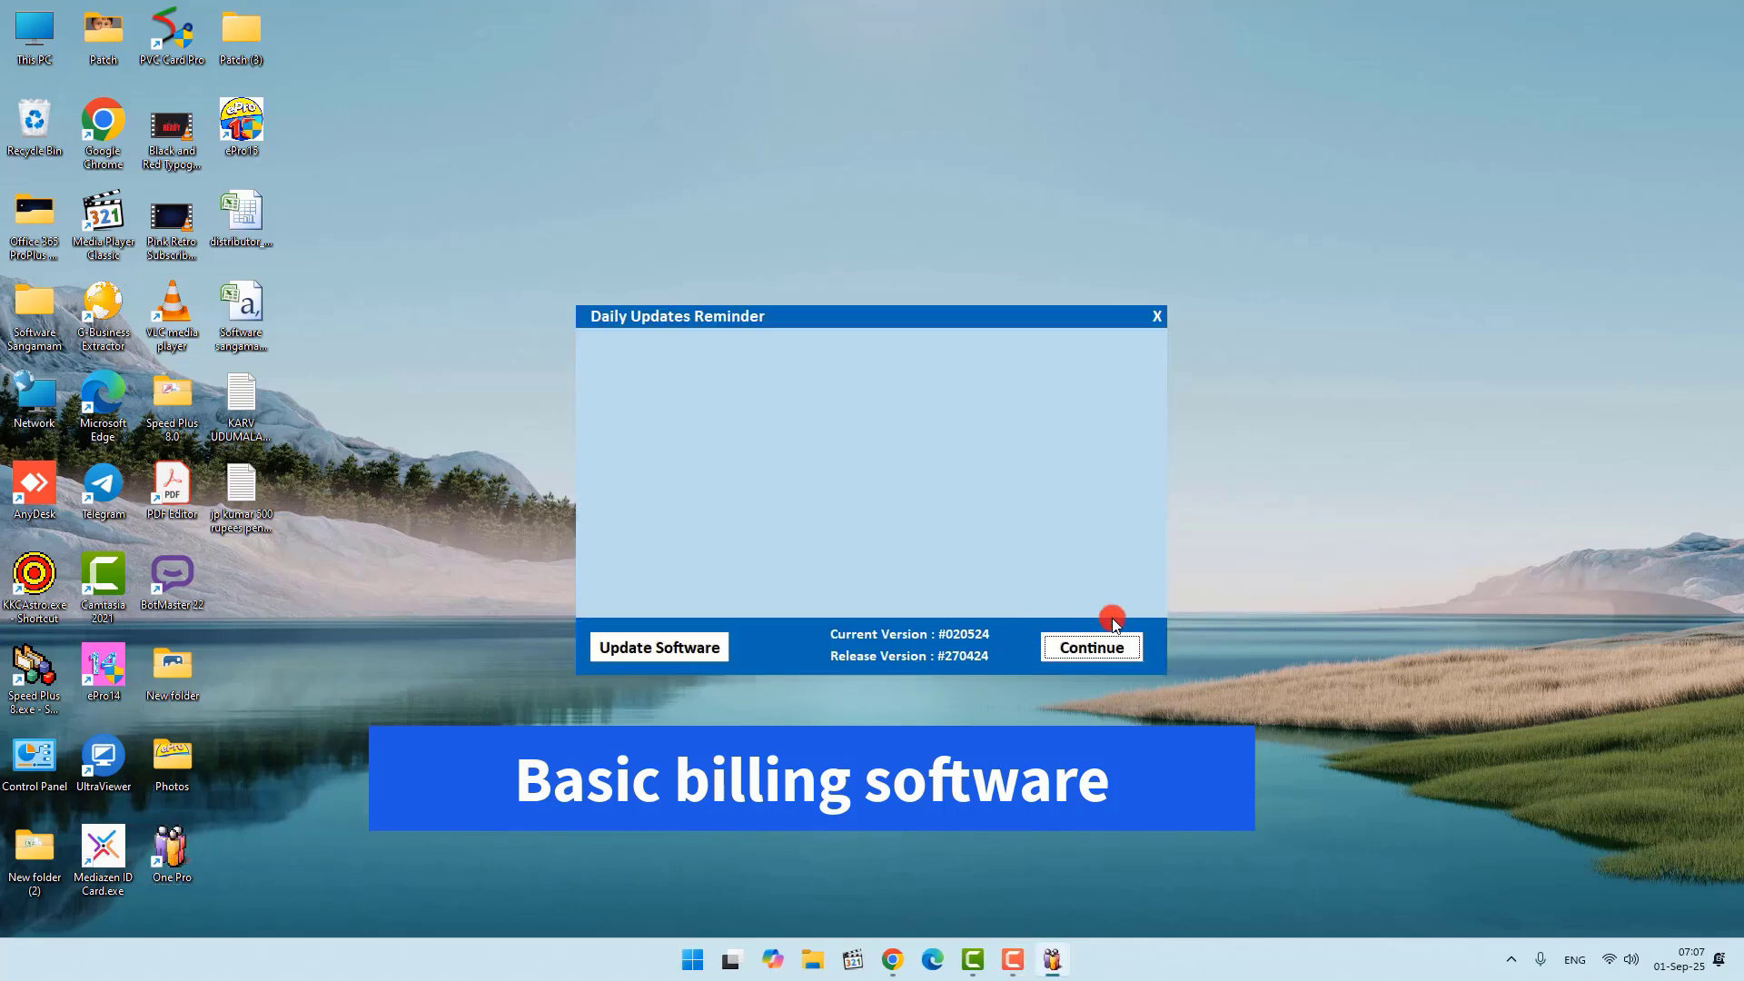
{"action": "left_click", "coordinate": [1093, 668]}
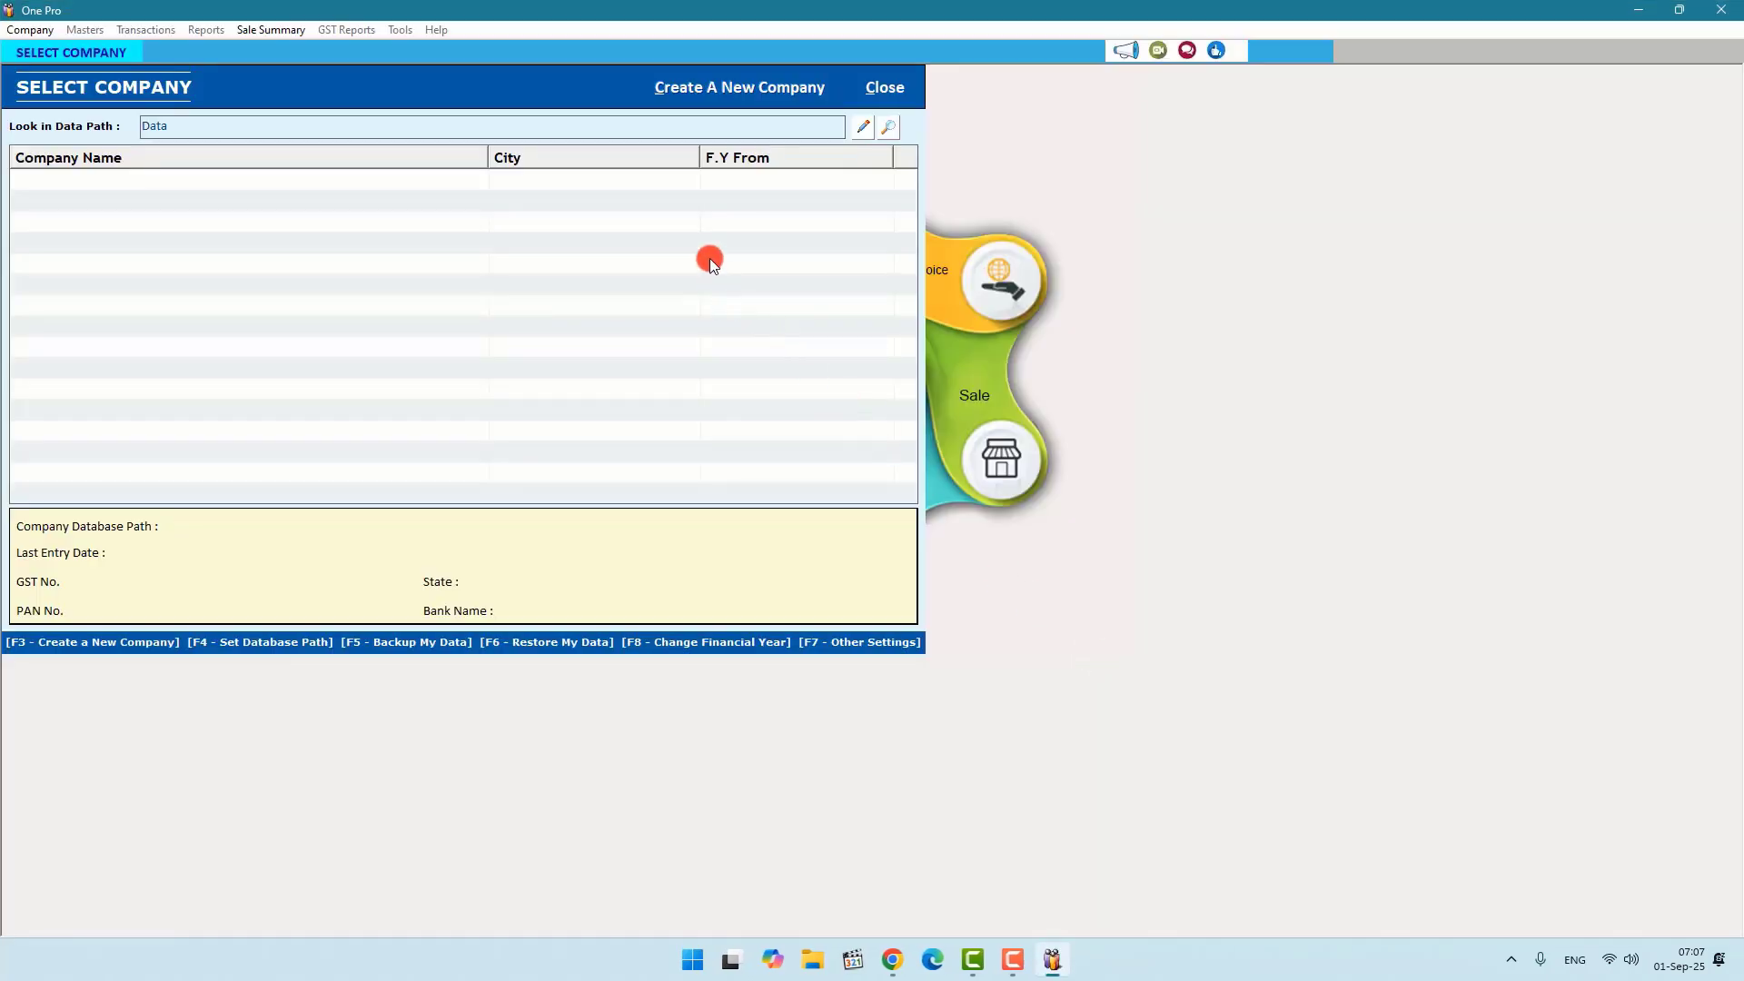
Step: Start a new company named 'Software sangamam'
{"action": "left_click", "coordinate": [724, 89]}
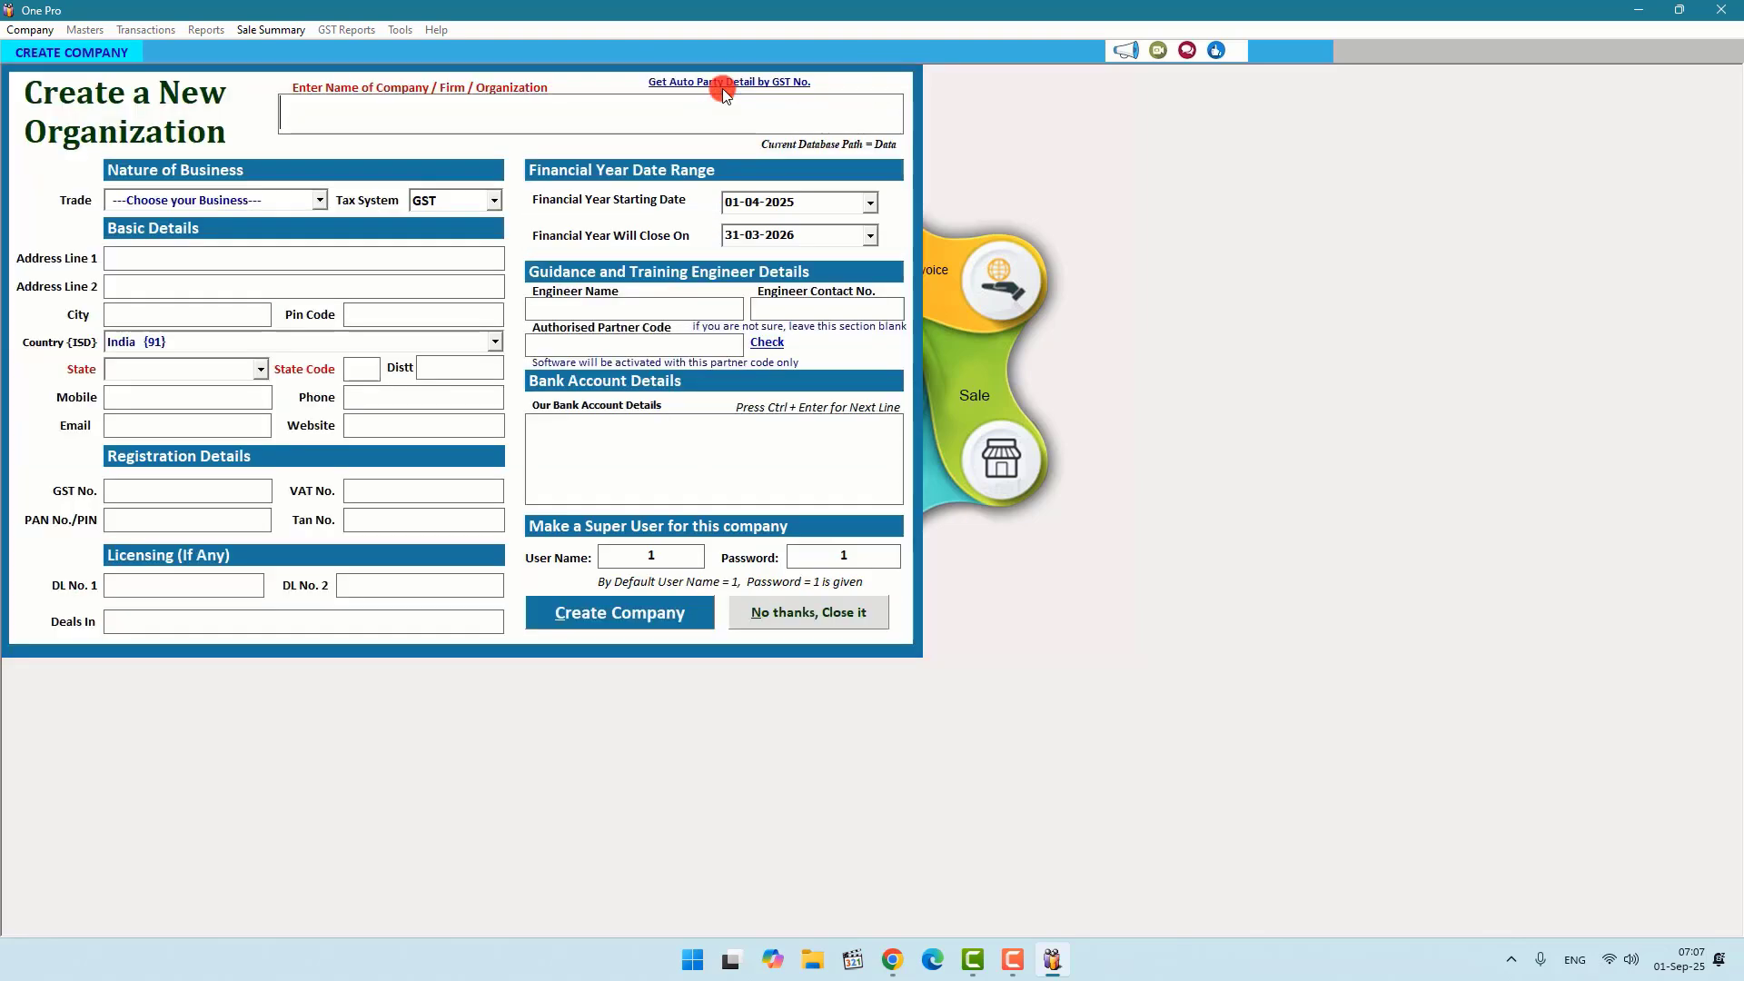
{"action": "type", "text": "Software sa"}
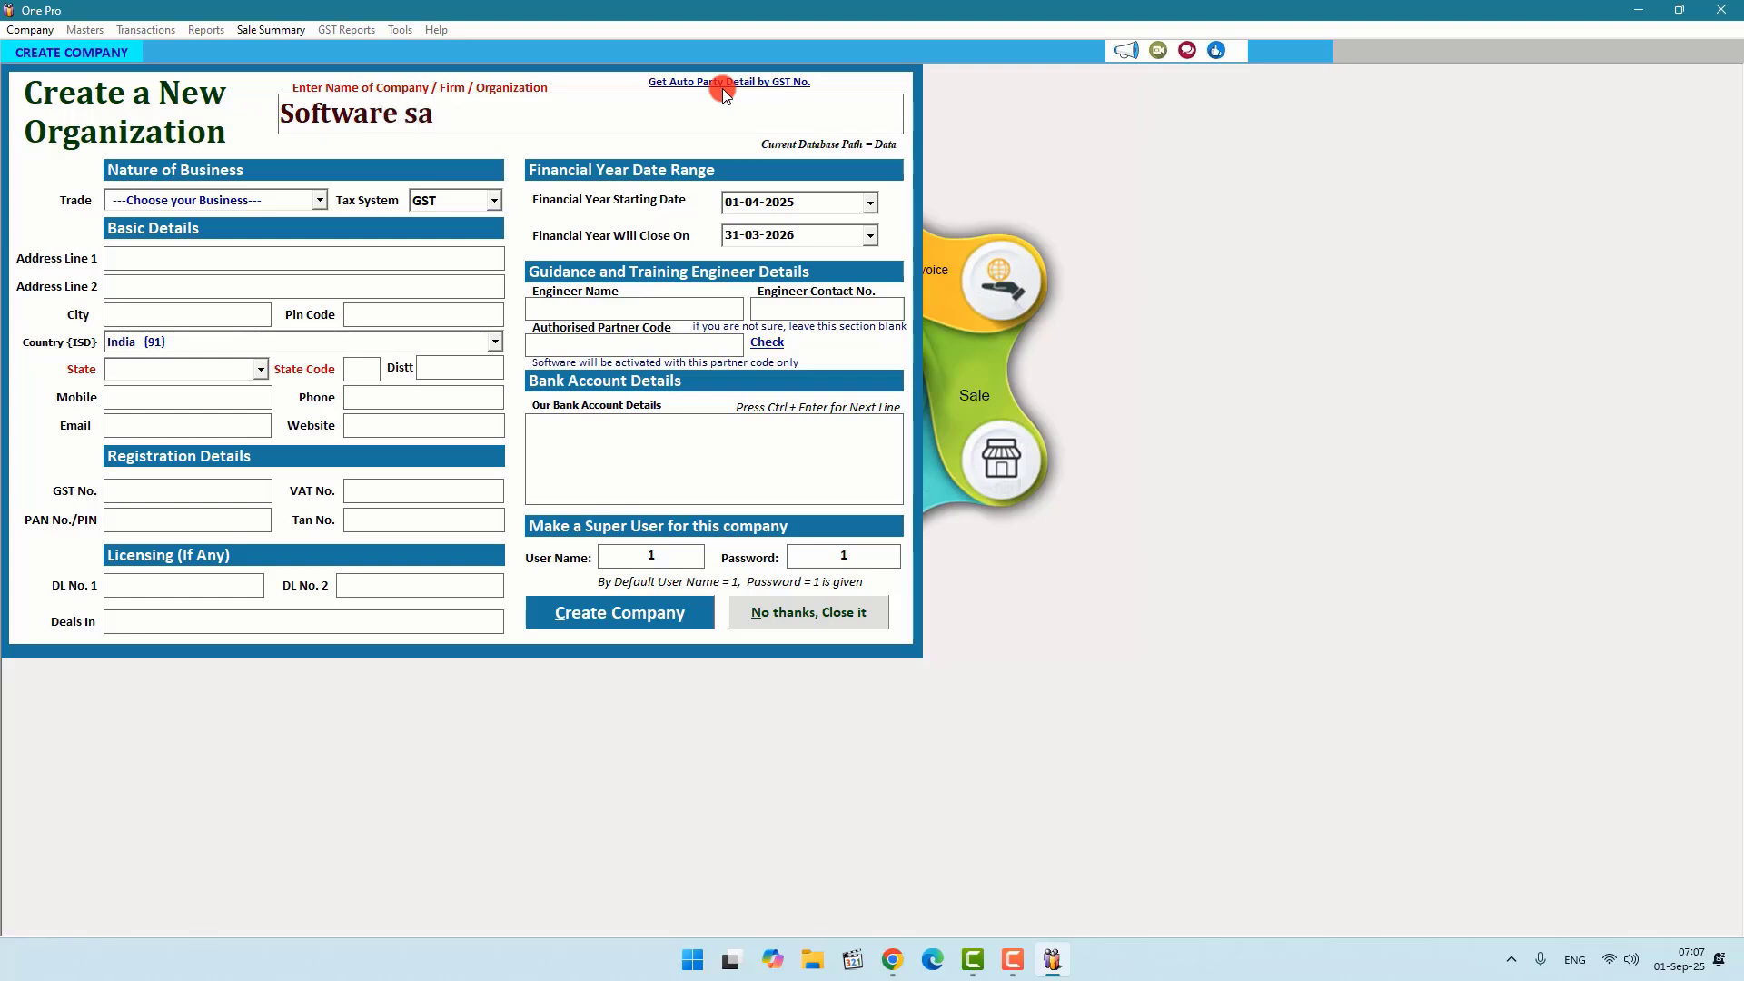
{"action": "type", "text": "ngamam"}
{"action": "key", "text": "Return"}
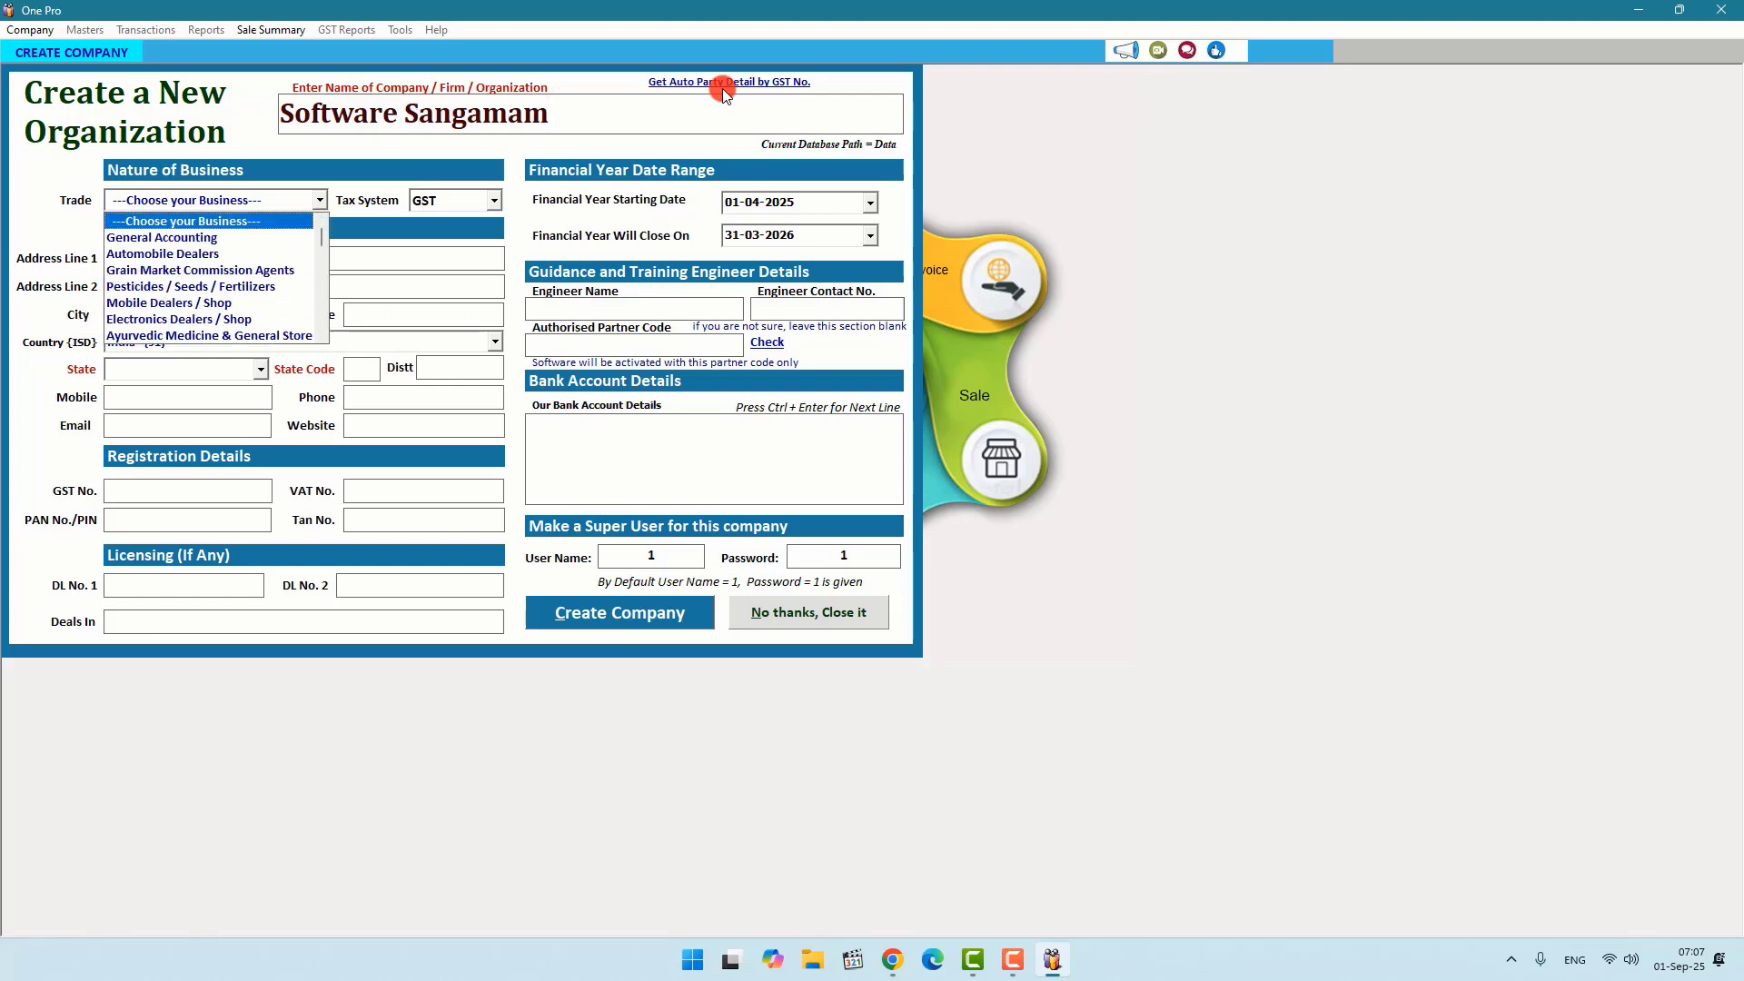
Step: Choose General Accounting as the trade and keep GST as the tax system
{"action": "key", "text": "Down"}
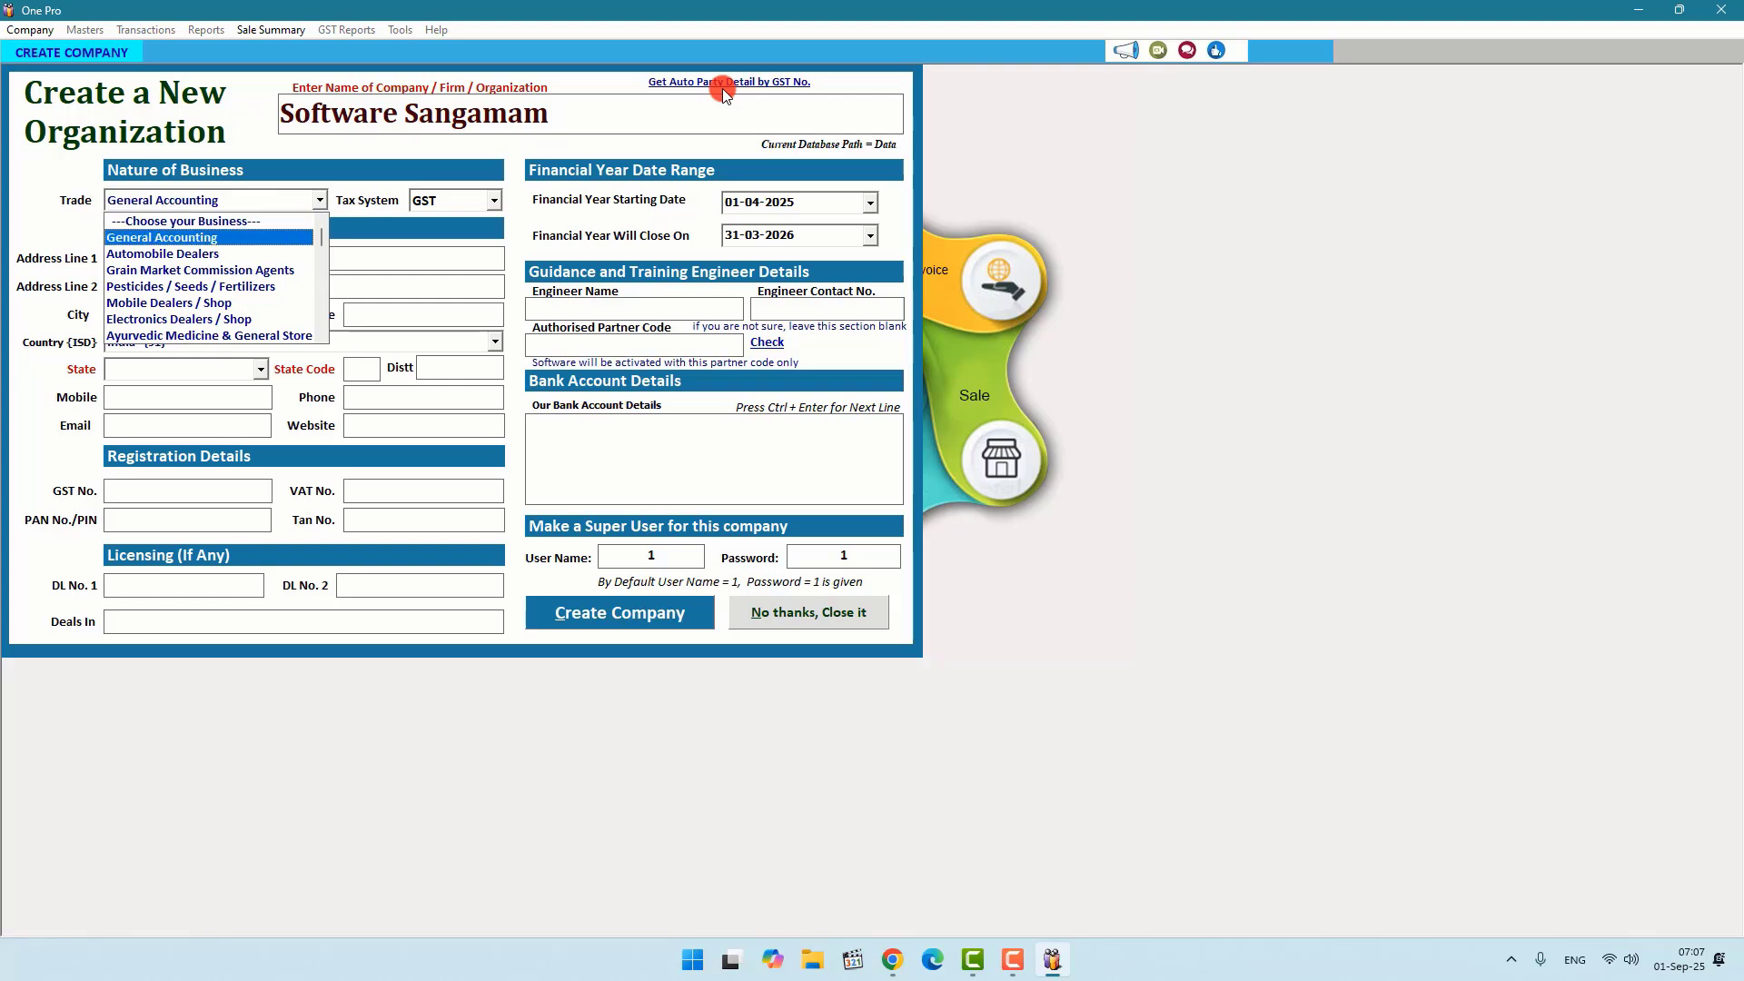
{"action": "key", "text": "Down"}
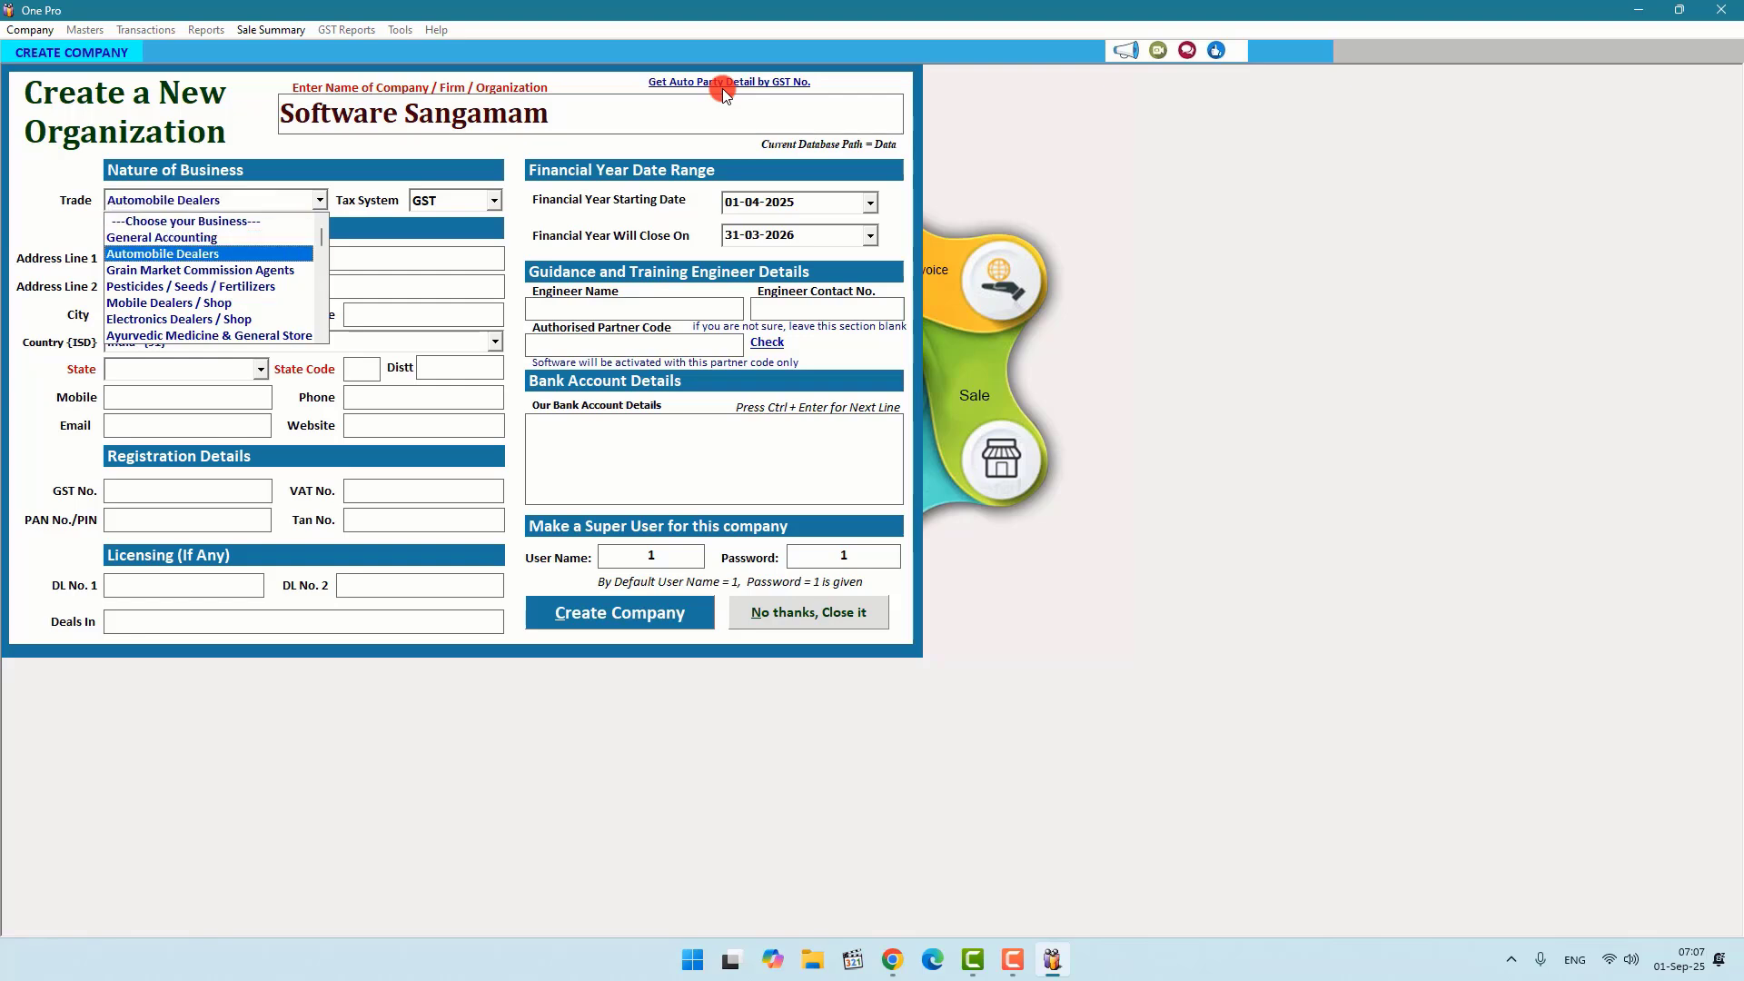
{"action": "key", "text": "Down"}
{"action": "key", "text": "Down"}
{"action": "key", "text": "Down"}
{"action": "key", "text": "Down"}
{"action": "key", "text": "Down"}
{"action": "key", "text": "Down"}
{"action": "key", "text": "Down"}
{"action": "key", "text": "Down"}
{"action": "key", "text": "Down"}
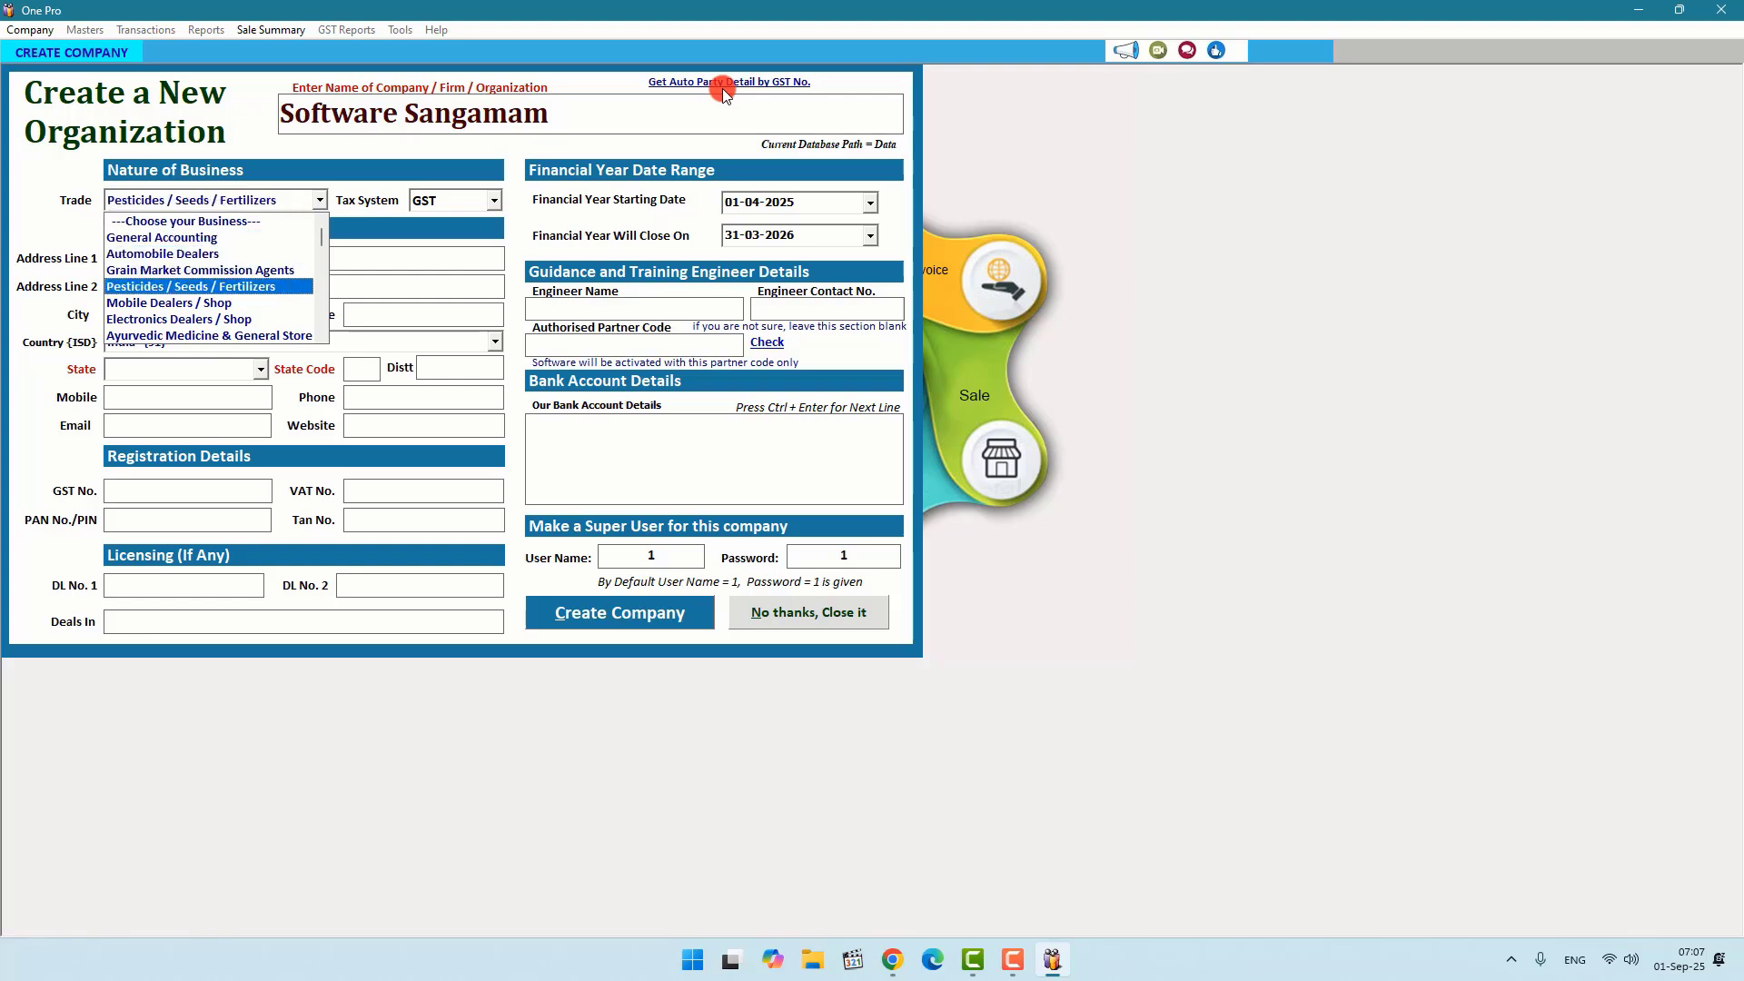
{"action": "key", "text": "Down"}
{"action": "key", "text": "Down"}
{"action": "key", "text": "Down"}
{"action": "key", "text": "Down"}
{"action": "key", "text": "Down"}
{"action": "key", "text": "Down"}
{"action": "key", "text": "Down"}
{"action": "key", "text": "Down"}
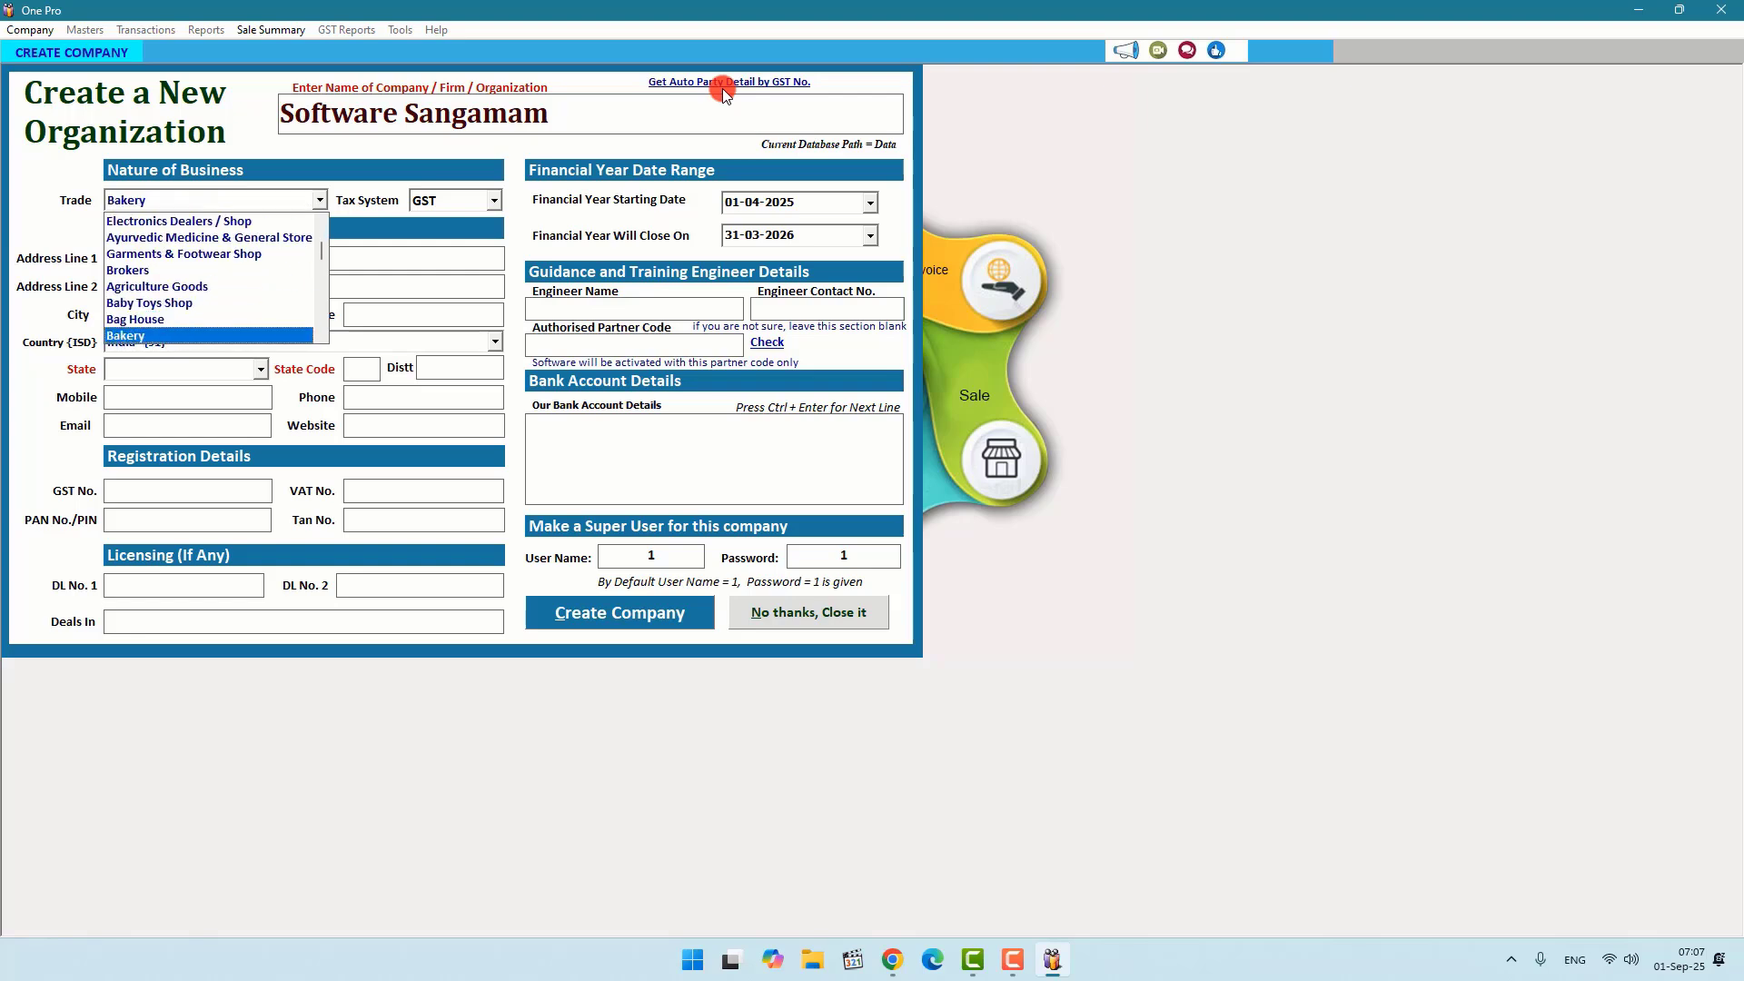
{"action": "key", "text": "Down"}
{"action": "key", "text": "Down"}
{"action": "key", "text": "Down"}
{"action": "key", "text": "Down"}
{"action": "key", "text": "Down"}
{"action": "key", "text": "Down"}
{"action": "key", "text": "Down"}
{"action": "key", "text": "Down"}
{"action": "key", "text": "Down"}
{"action": "key", "text": "Down"}
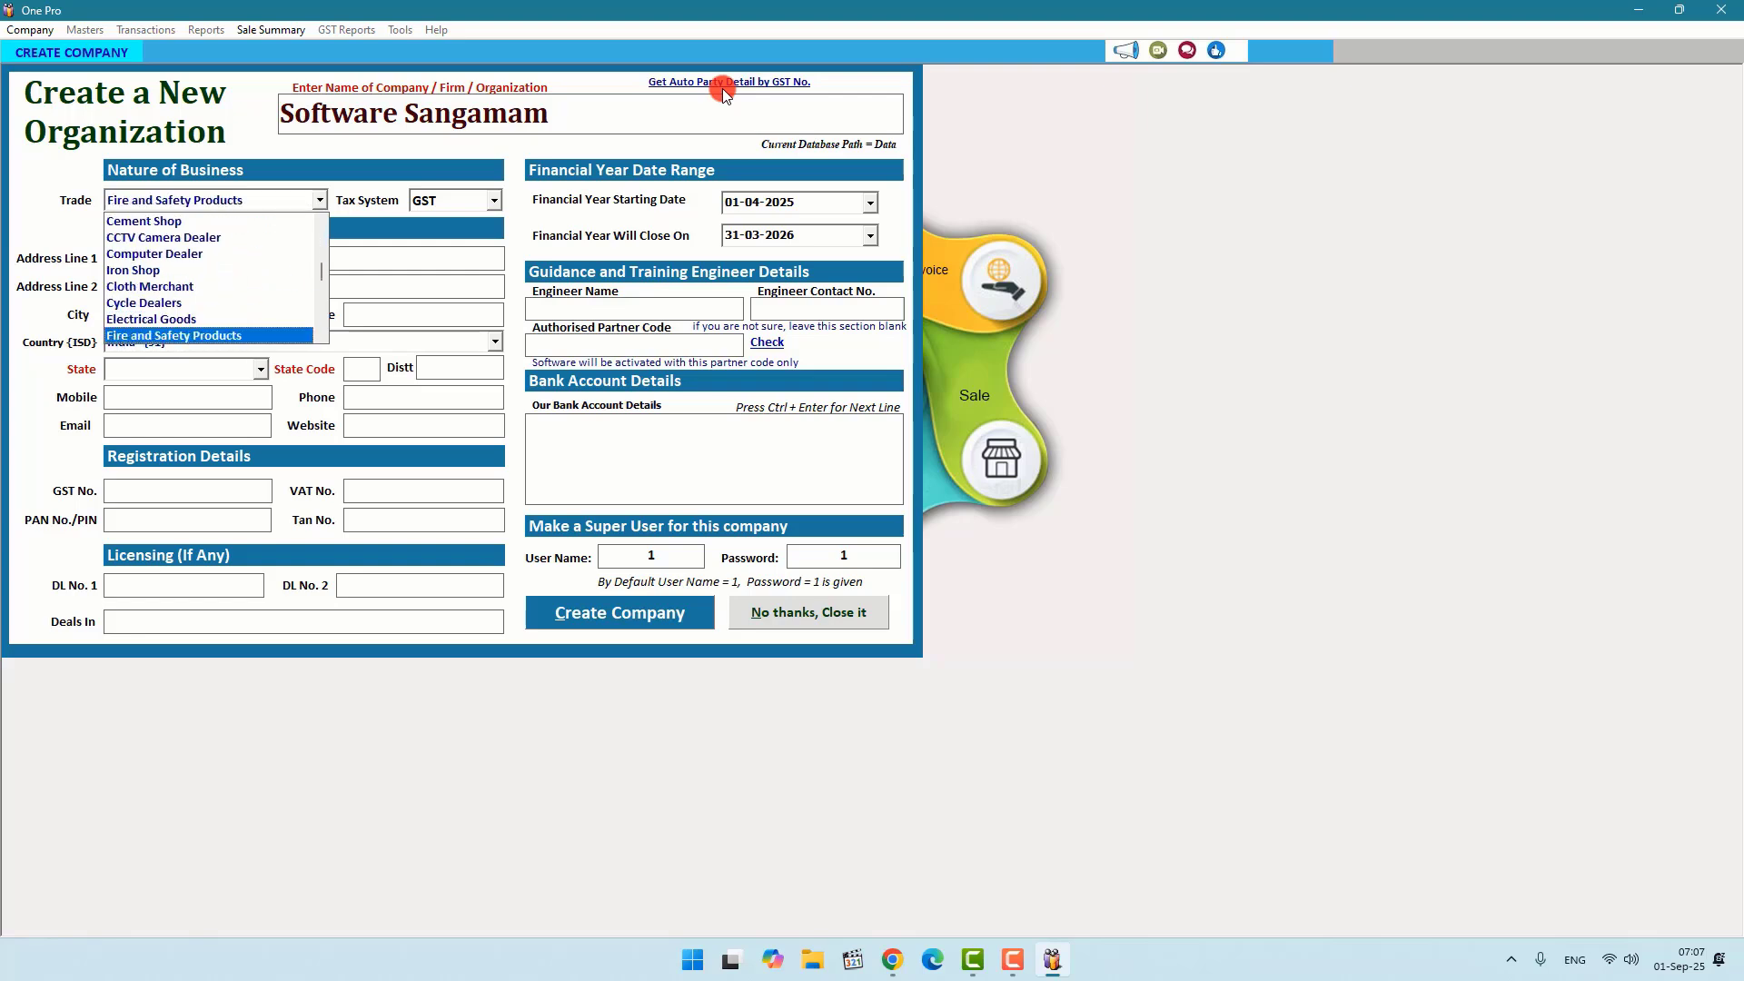
{"action": "key", "text": "Down"}
{"action": "key", "text": "Down"}
{"action": "key", "text": "Down"}
{"action": "key", "text": "Down"}
{"action": "key", "text": "Down"}
{"action": "key", "text": "Down"}
{"action": "key", "text": "Down"}
{"action": "key", "text": "Down"}
{"action": "key", "text": "Down"}
{"action": "key", "text": "Down"}
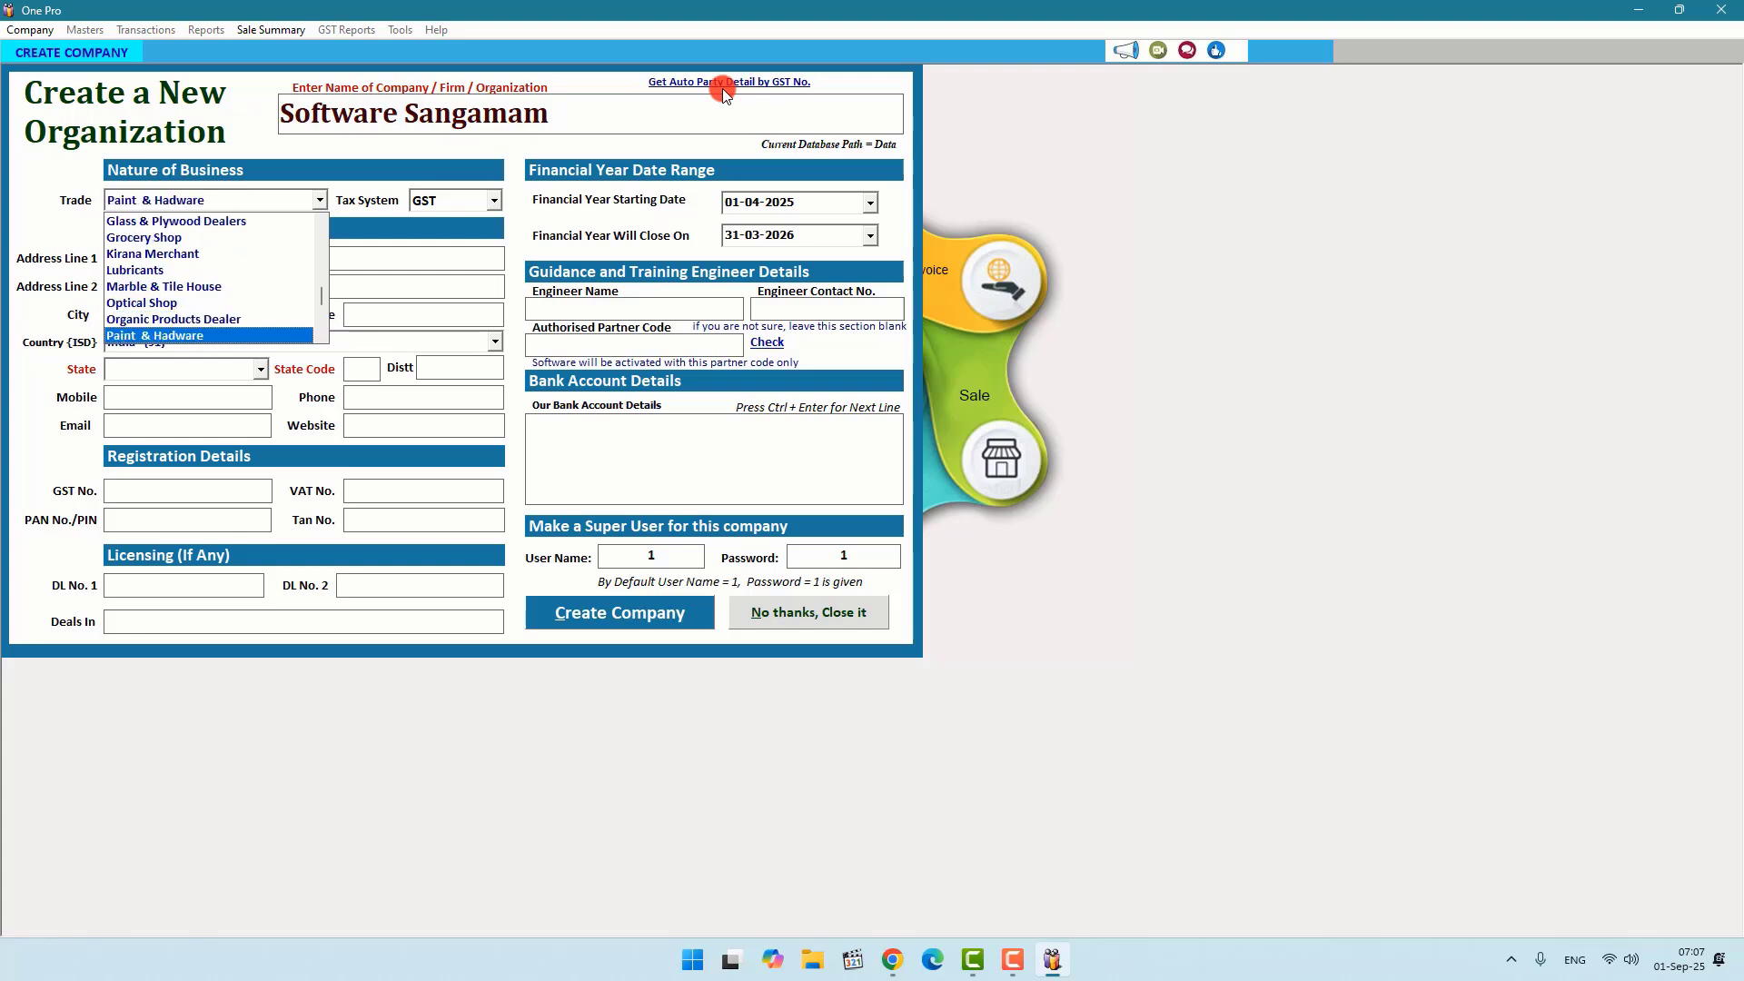
{"action": "key", "text": "Down"}
{"action": "key", "text": "Down"}
{"action": "key", "text": "Down"}
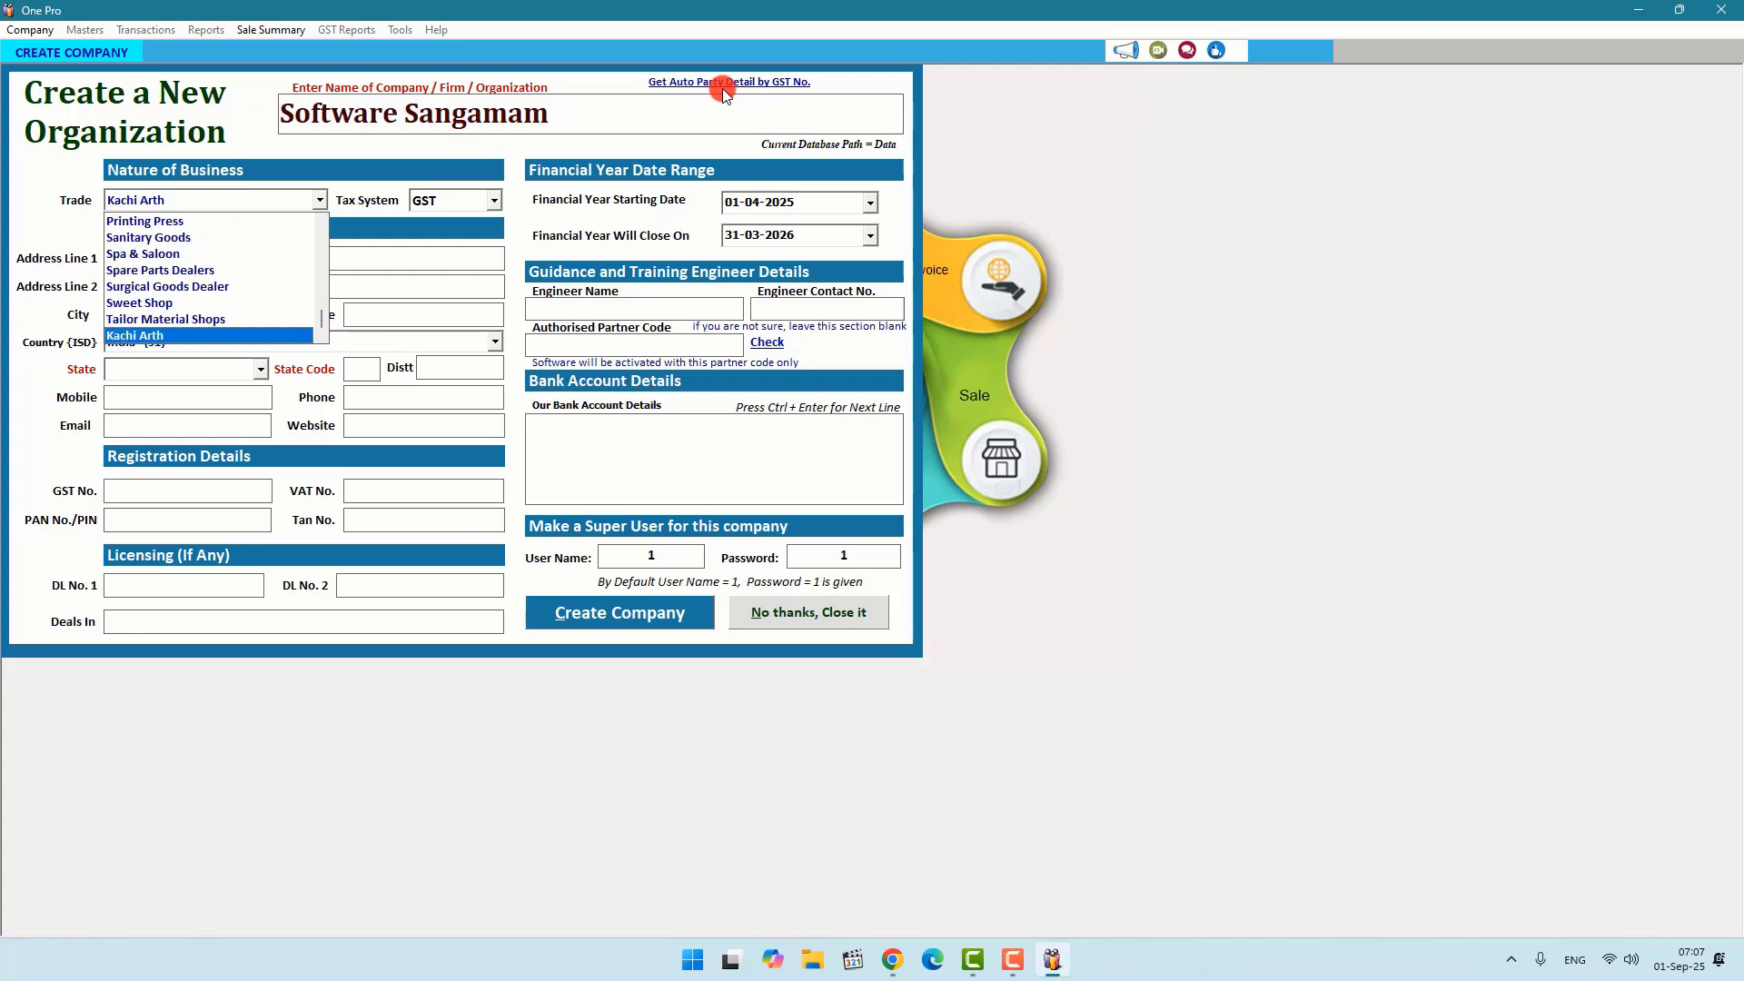
{"action": "key", "text": "Up"}
{"action": "key", "text": "Up"}
{"action": "key", "text": "Up"}
{"action": "key", "text": "Up"}
{"action": "key", "text": "Up"}
{"action": "key", "text": "Up"}
{"action": "key", "text": "Up"}
{"action": "key", "text": "Up"}
{"action": "key", "text": "Up"}
{"action": "key", "text": "Up"}
{"action": "key", "text": "Up"}
{"action": "key", "text": "Up"}
{"action": "key", "text": "Up"}
{"action": "key", "text": "Up"}
{"action": "key", "text": "Up"}
{"action": "key", "text": "Up"}
{"action": "key", "text": "Up"}
{"action": "key", "text": "Up"}
{"action": "key", "text": "Up"}
{"action": "key", "text": "Up"}
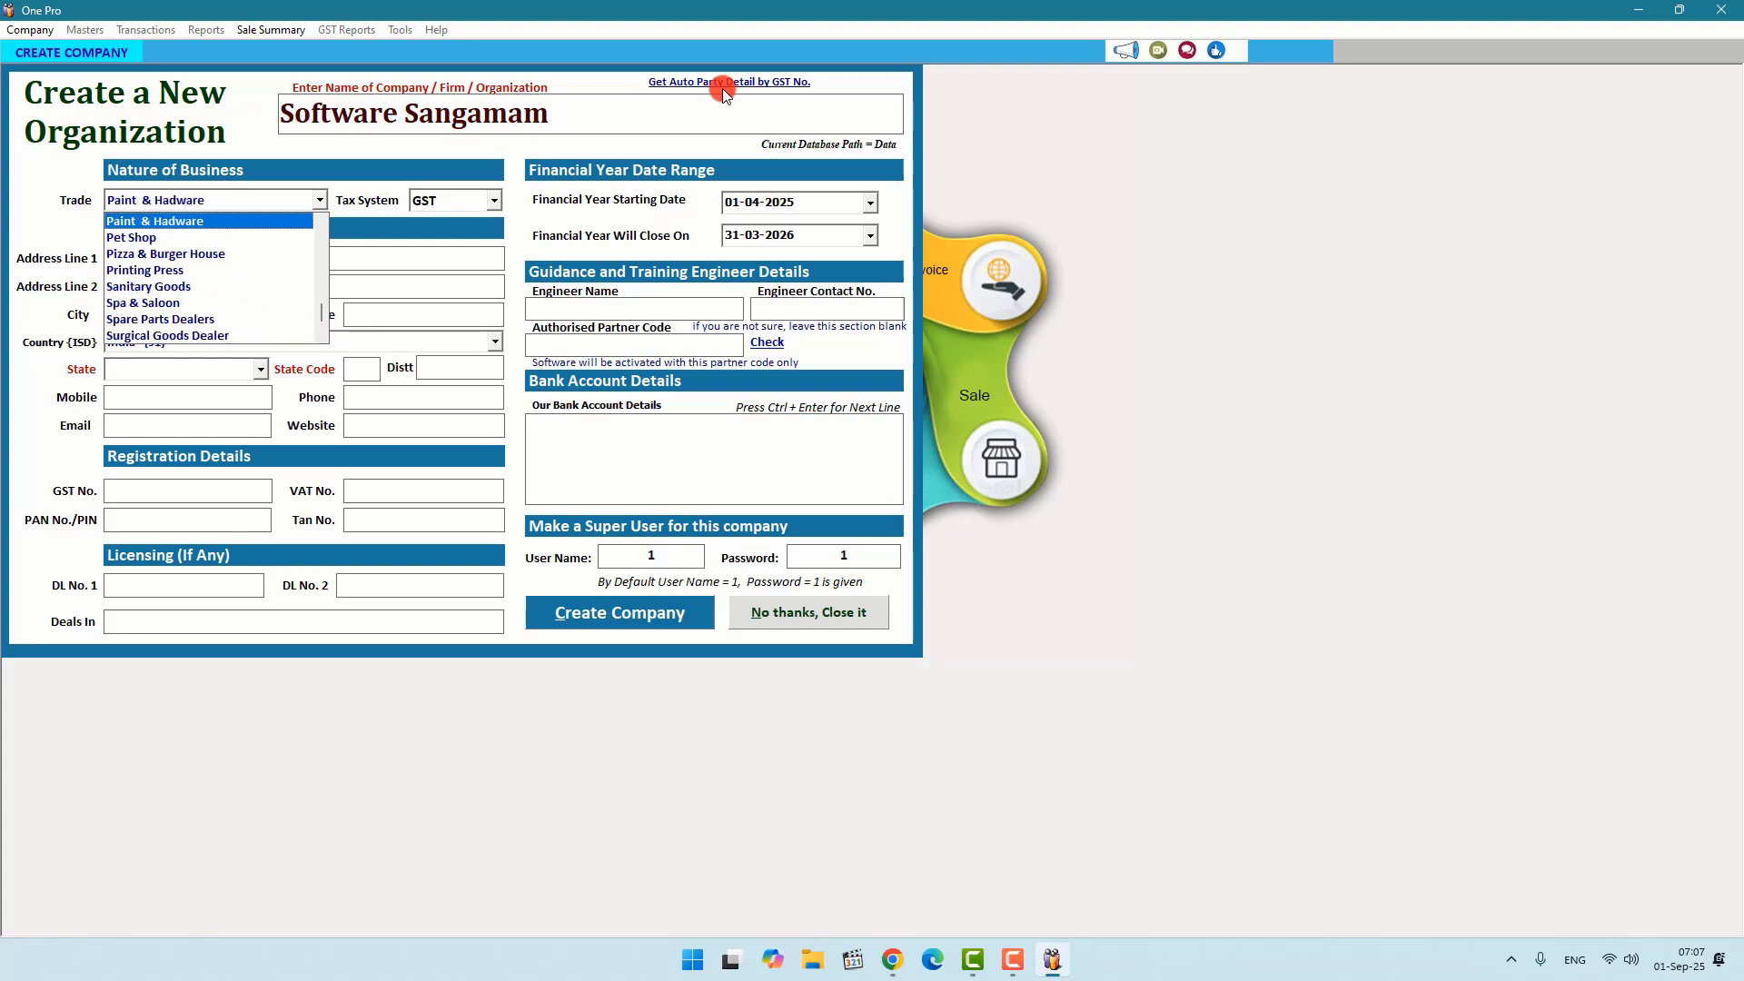
{"action": "key", "text": "Up"}
{"action": "key", "text": "Up"}
{"action": "key", "text": "Up"}
{"action": "key", "text": "Up"}
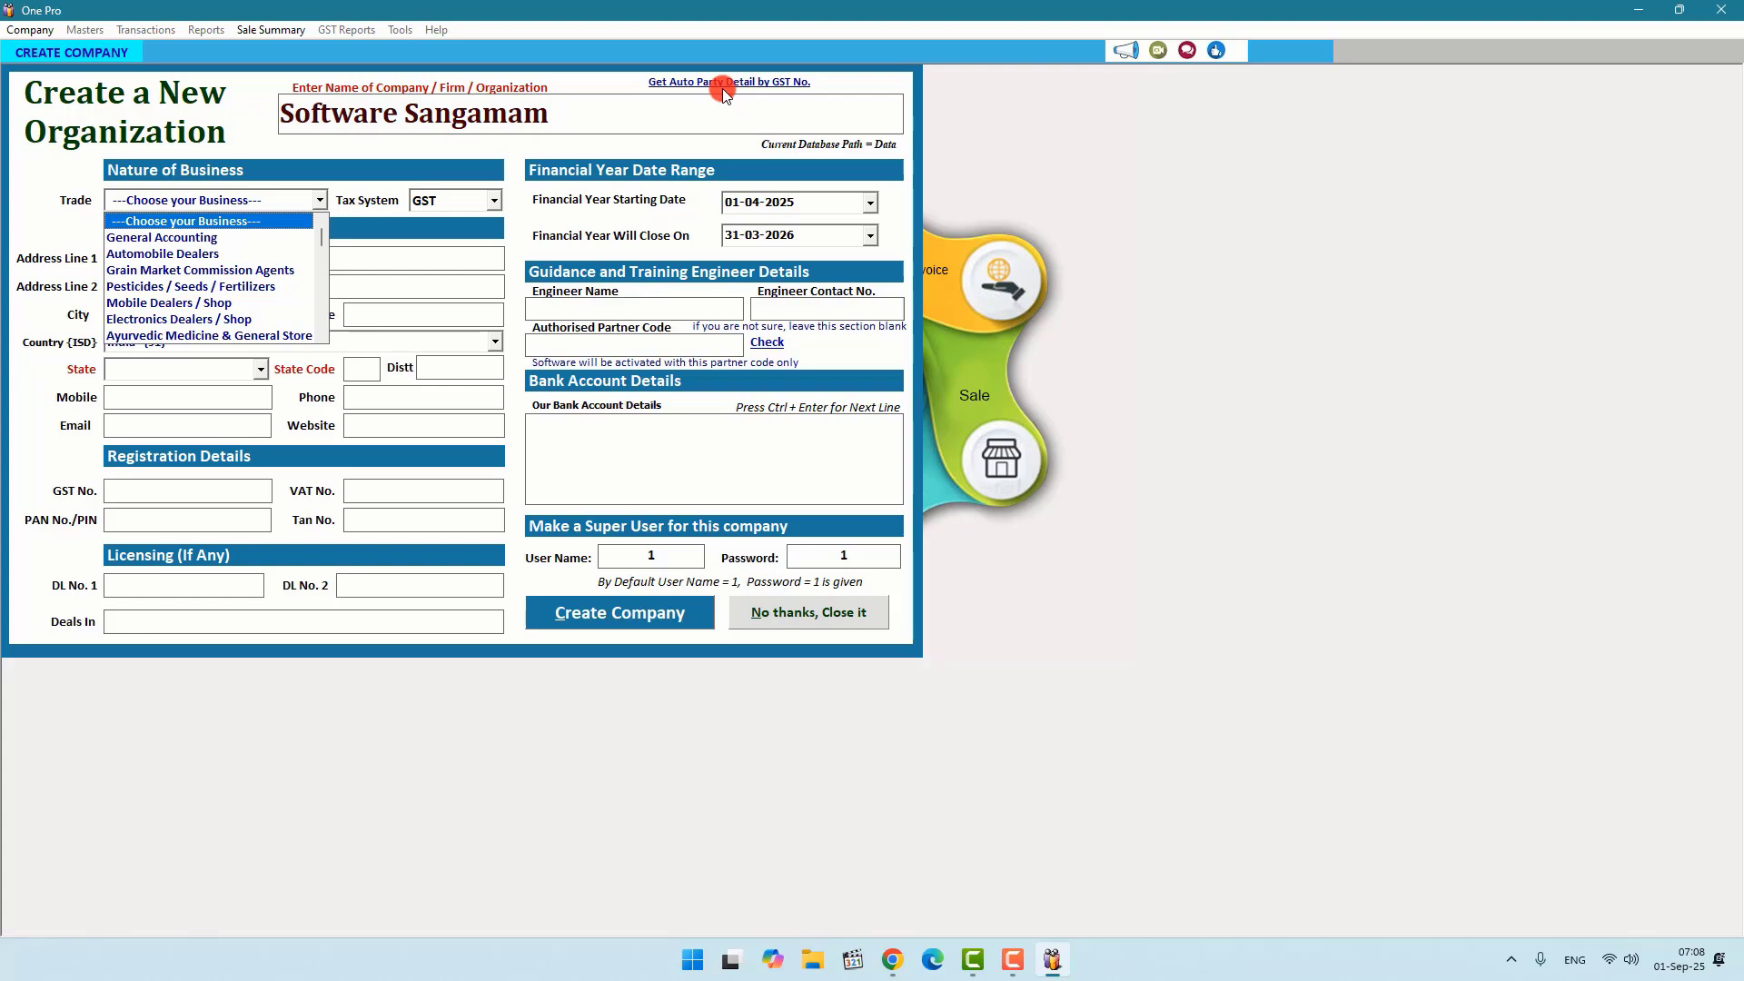
{"action": "key", "text": "Down"}
{"action": "key", "text": "Return"}
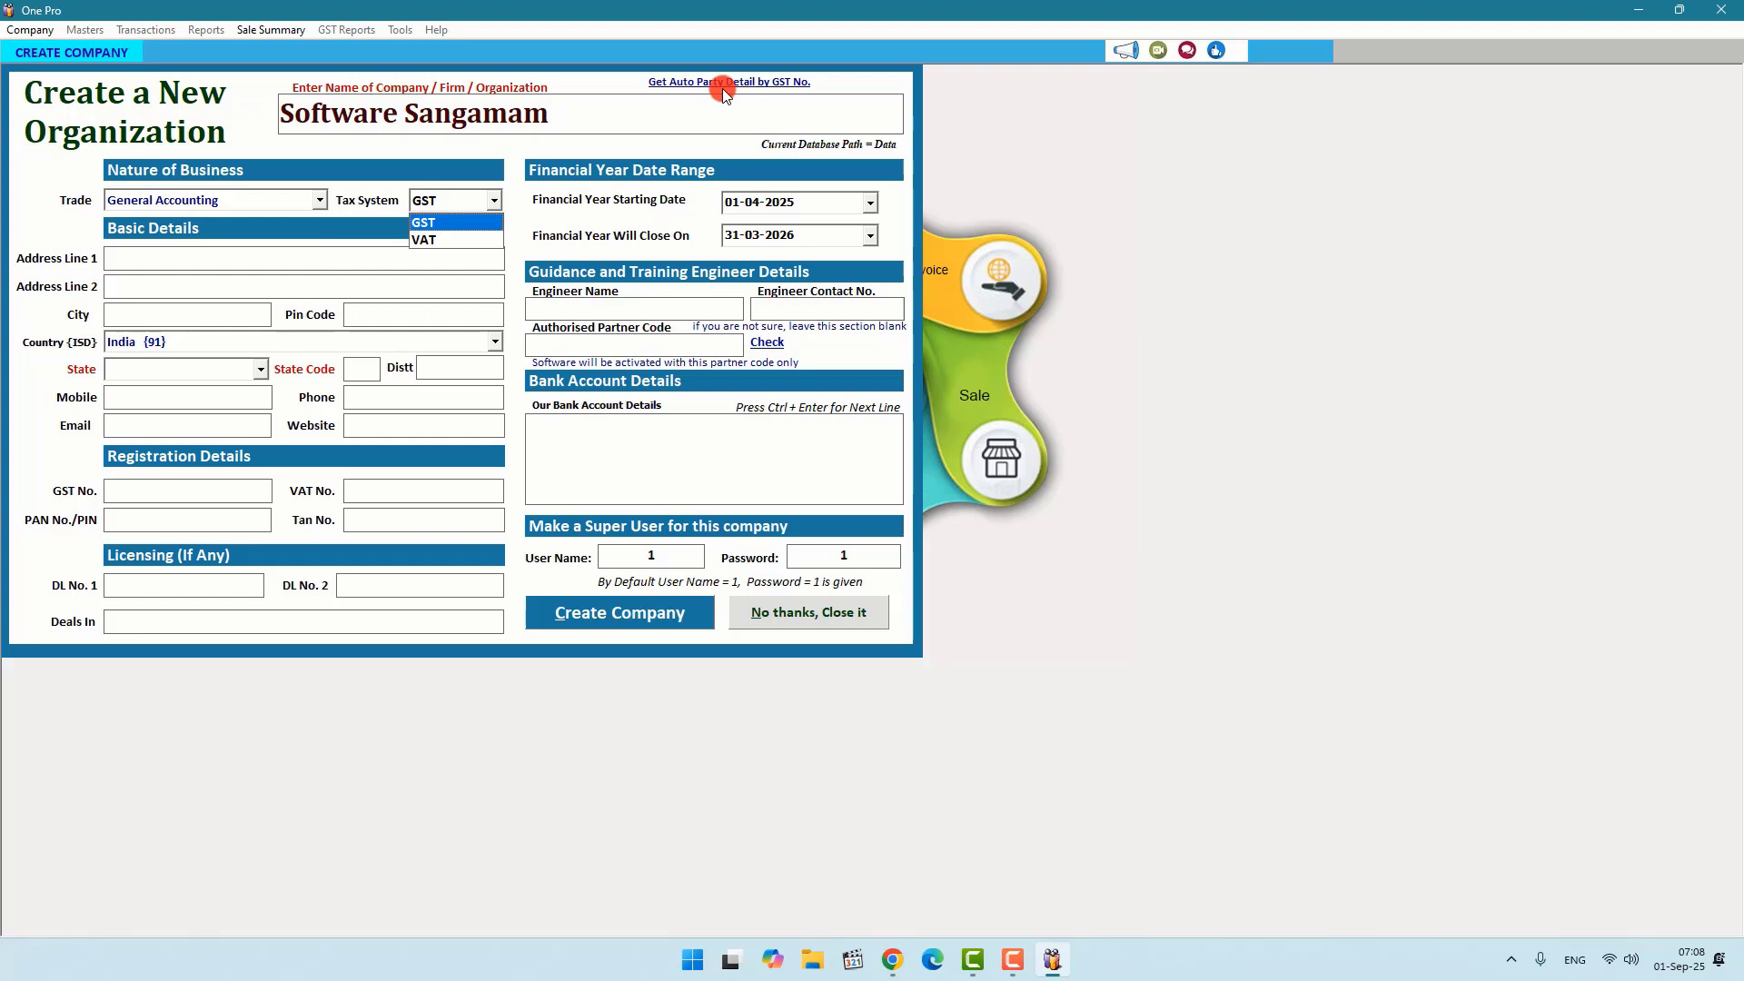
{"action": "key", "text": "Return"}
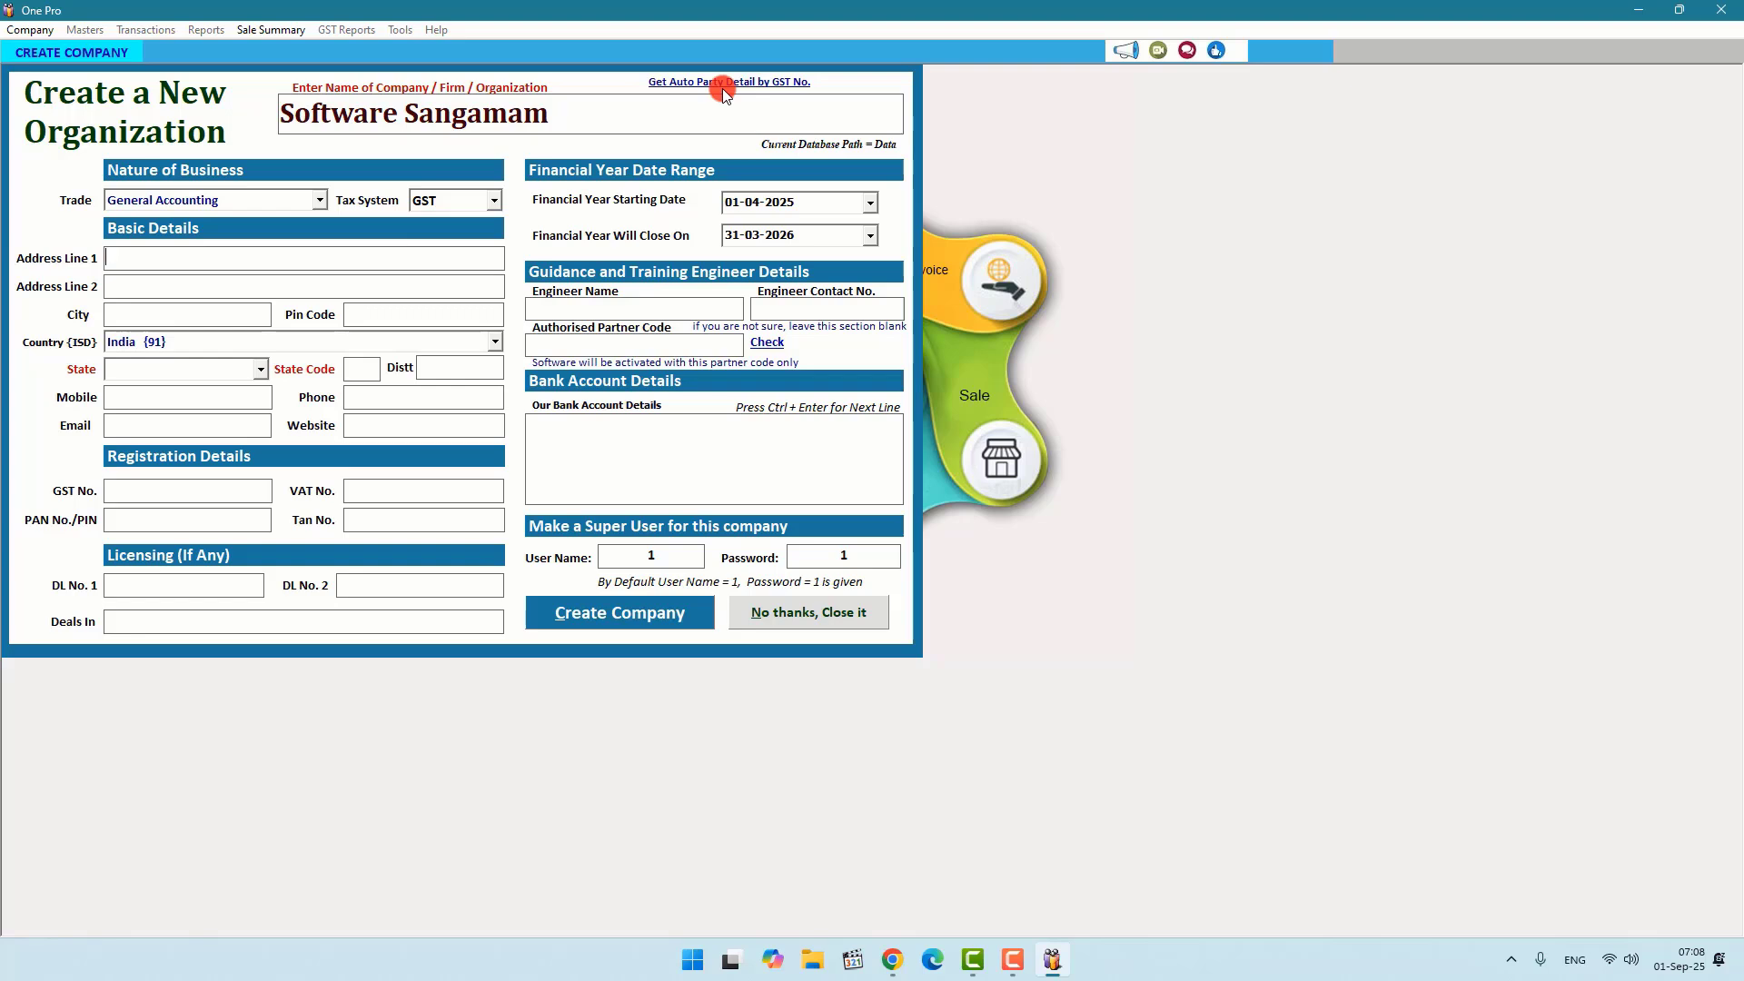
Step: Check the financial year dates and set the company state to Tamil Nadu (code 33)
{"action": "left_click", "coordinate": [812, 207]}
{"action": "left_click", "coordinate": [795, 244]}
{"action": "left_click", "coordinate": [287, 264]}
{"action": "left_click", "coordinate": [181, 318]}
{"action": "left_click", "coordinate": [167, 363]}
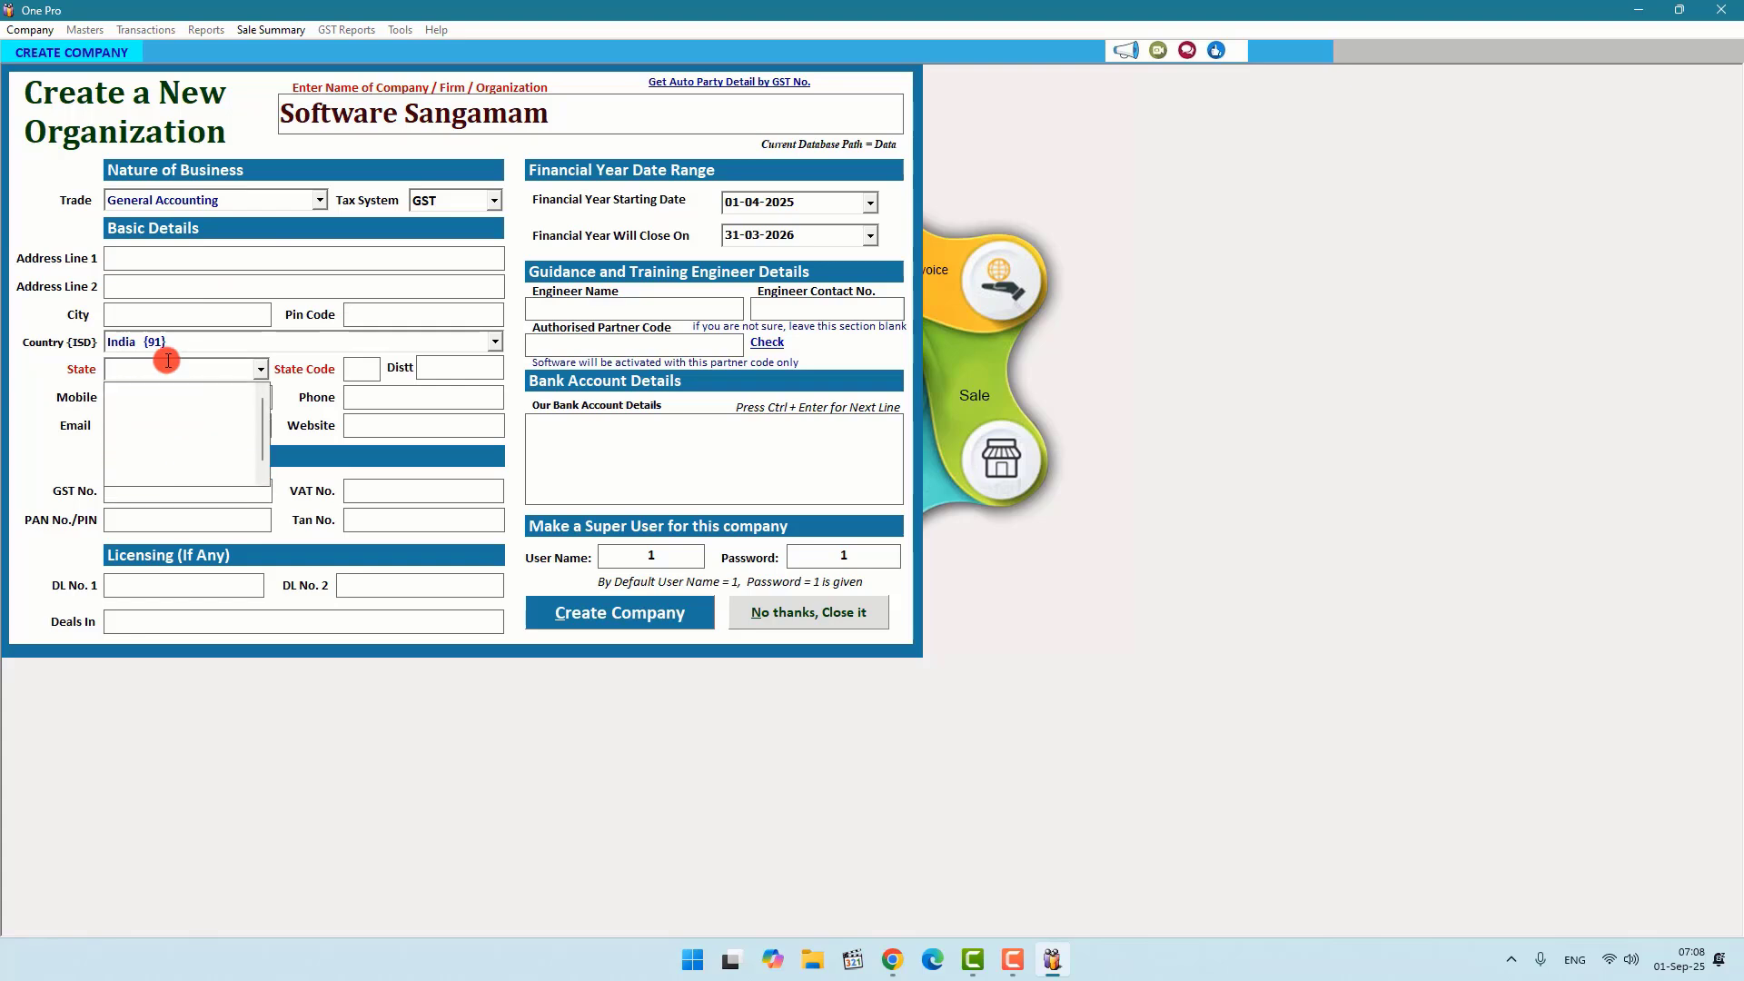
{"action": "type", "text": "Tamil Nadu"}
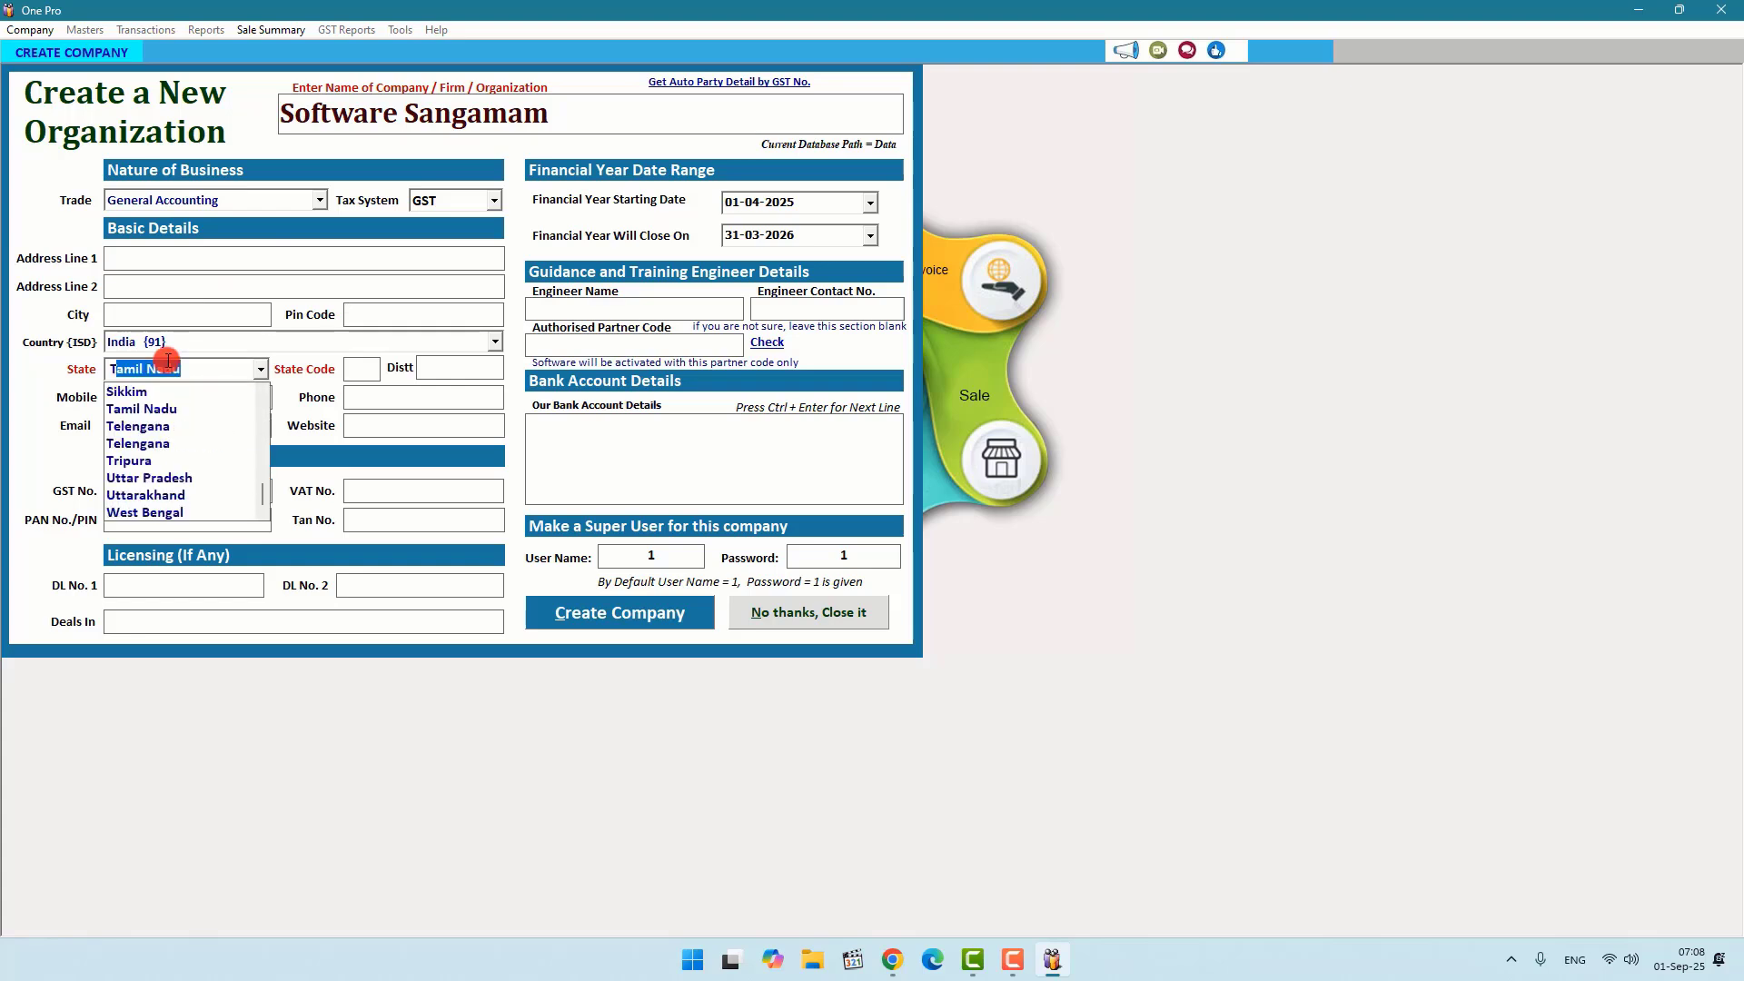
{"action": "key", "text": "Return"}
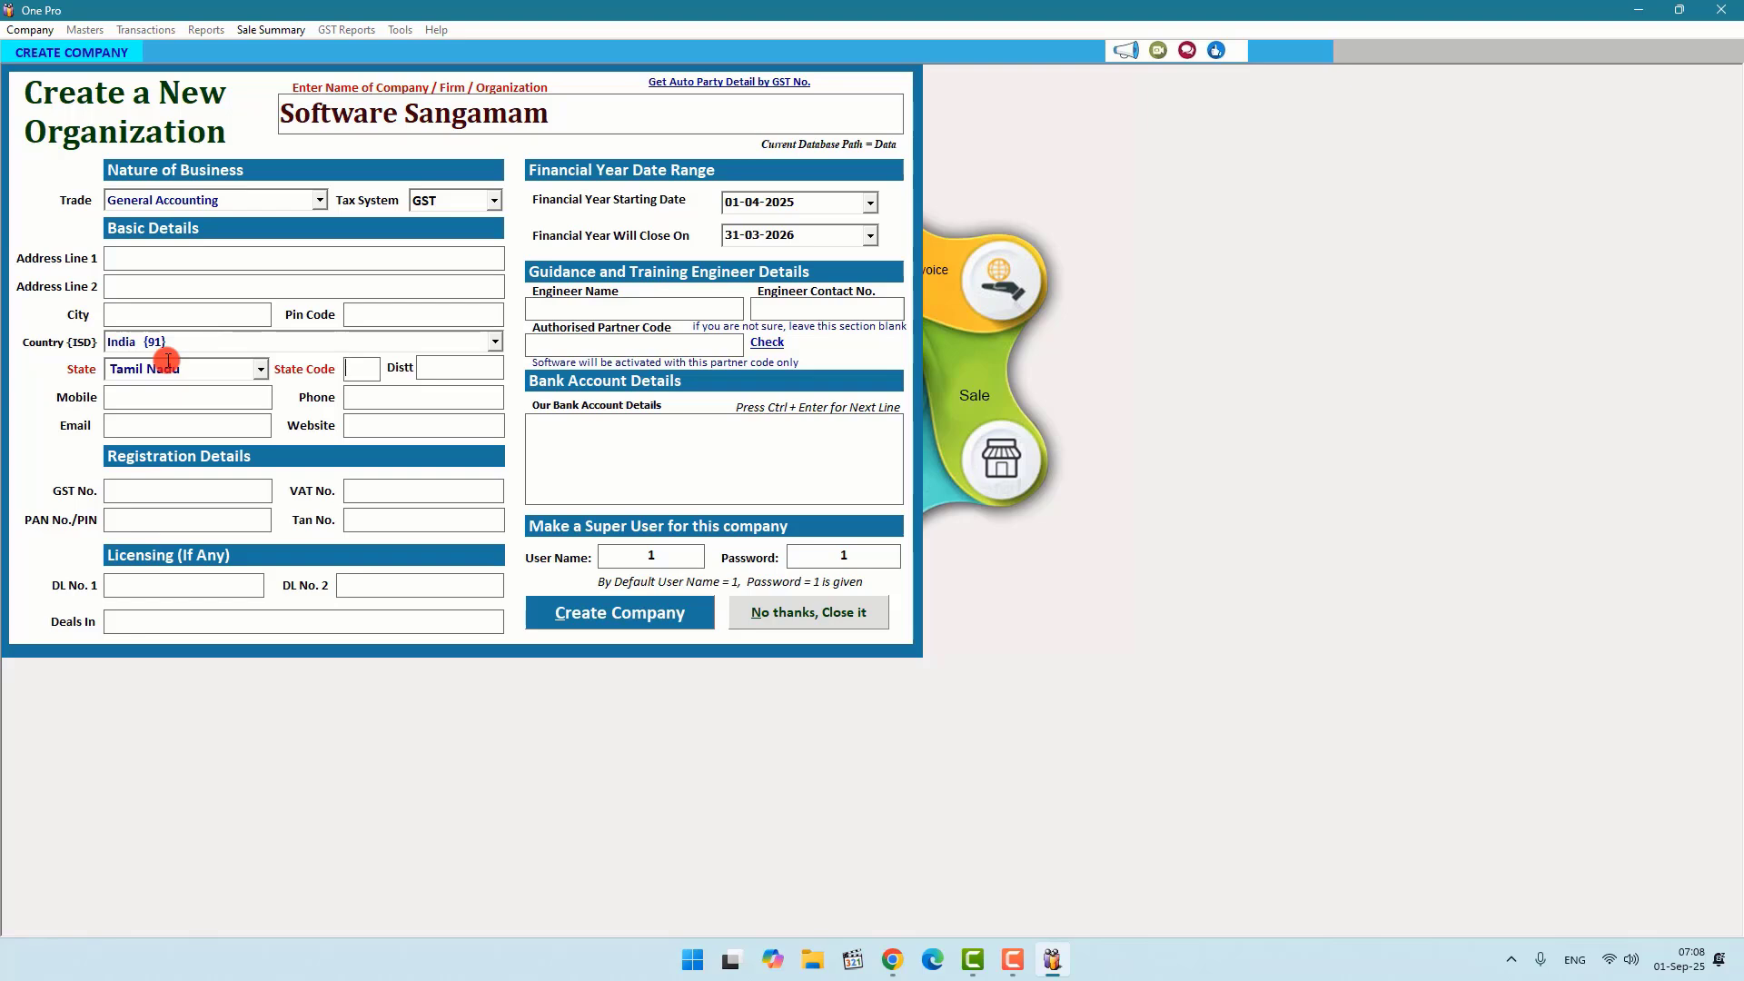
Step: Enter the company's mobile number and create the company
{"action": "key", "text": "Return"}
{"action": "left_click", "coordinate": [595, 625]}
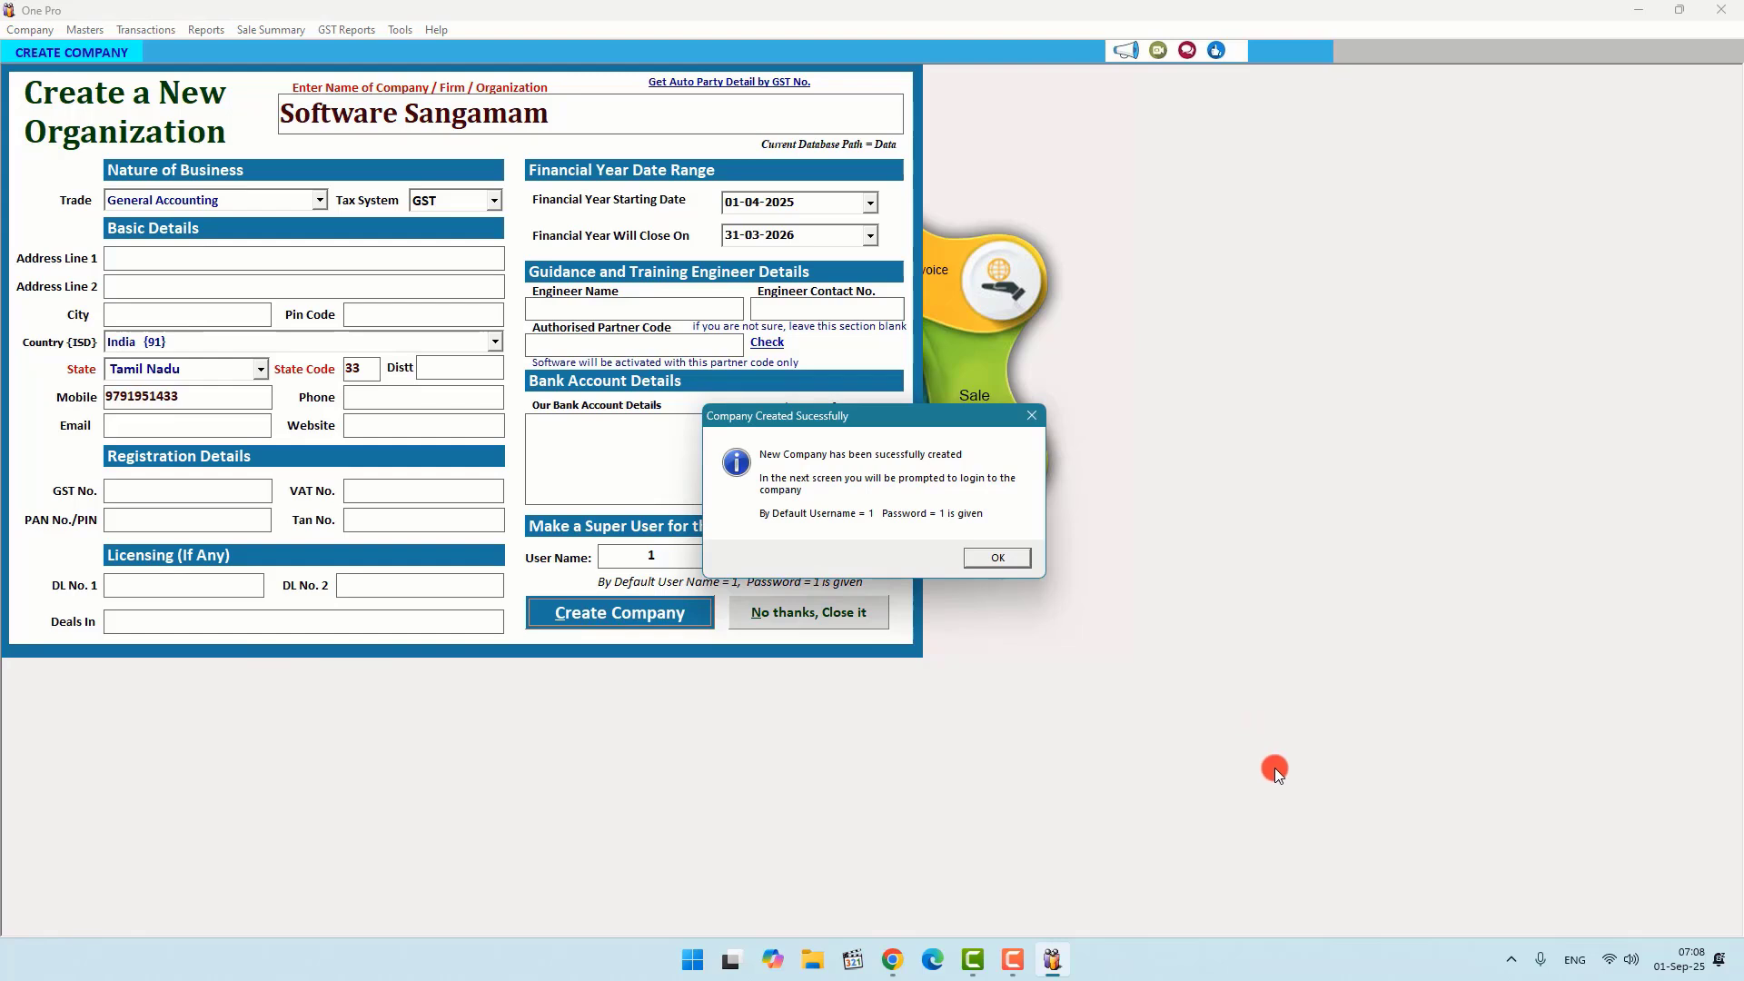
Step: Open Software Sangamam from Select Company and log in with the super user's username and password
{"action": "left_click", "coordinate": [1275, 768]}
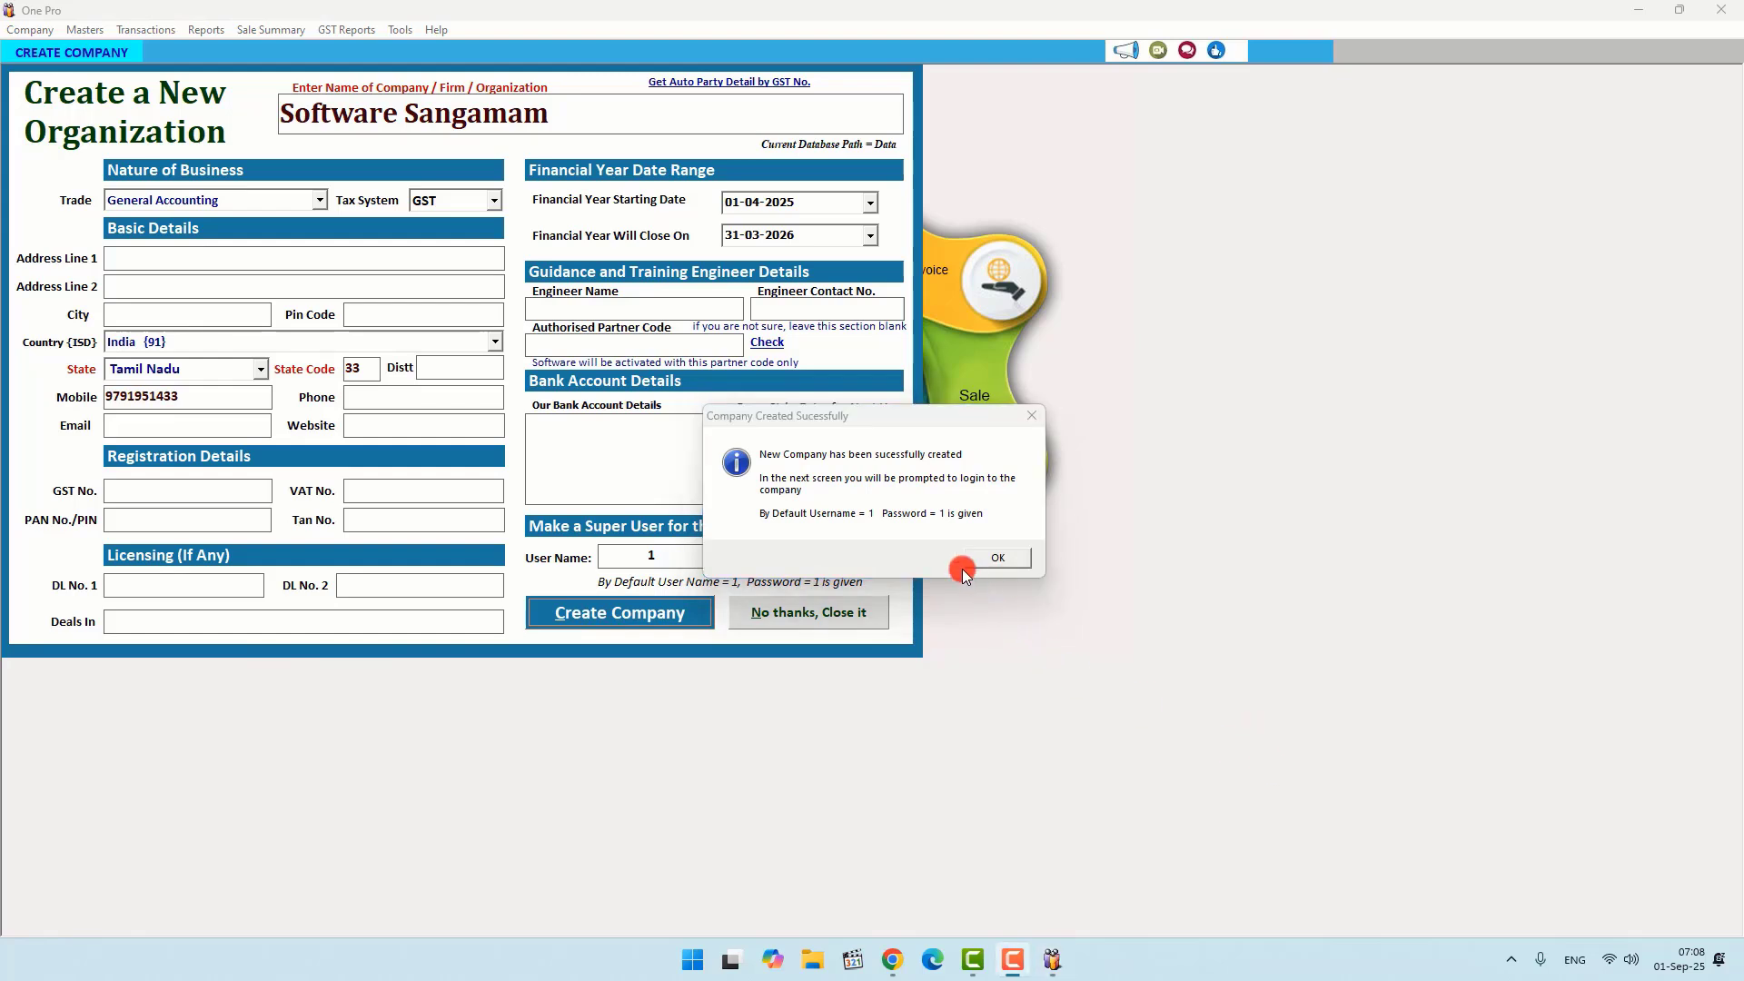
{"action": "left_click", "coordinate": [1003, 557]}
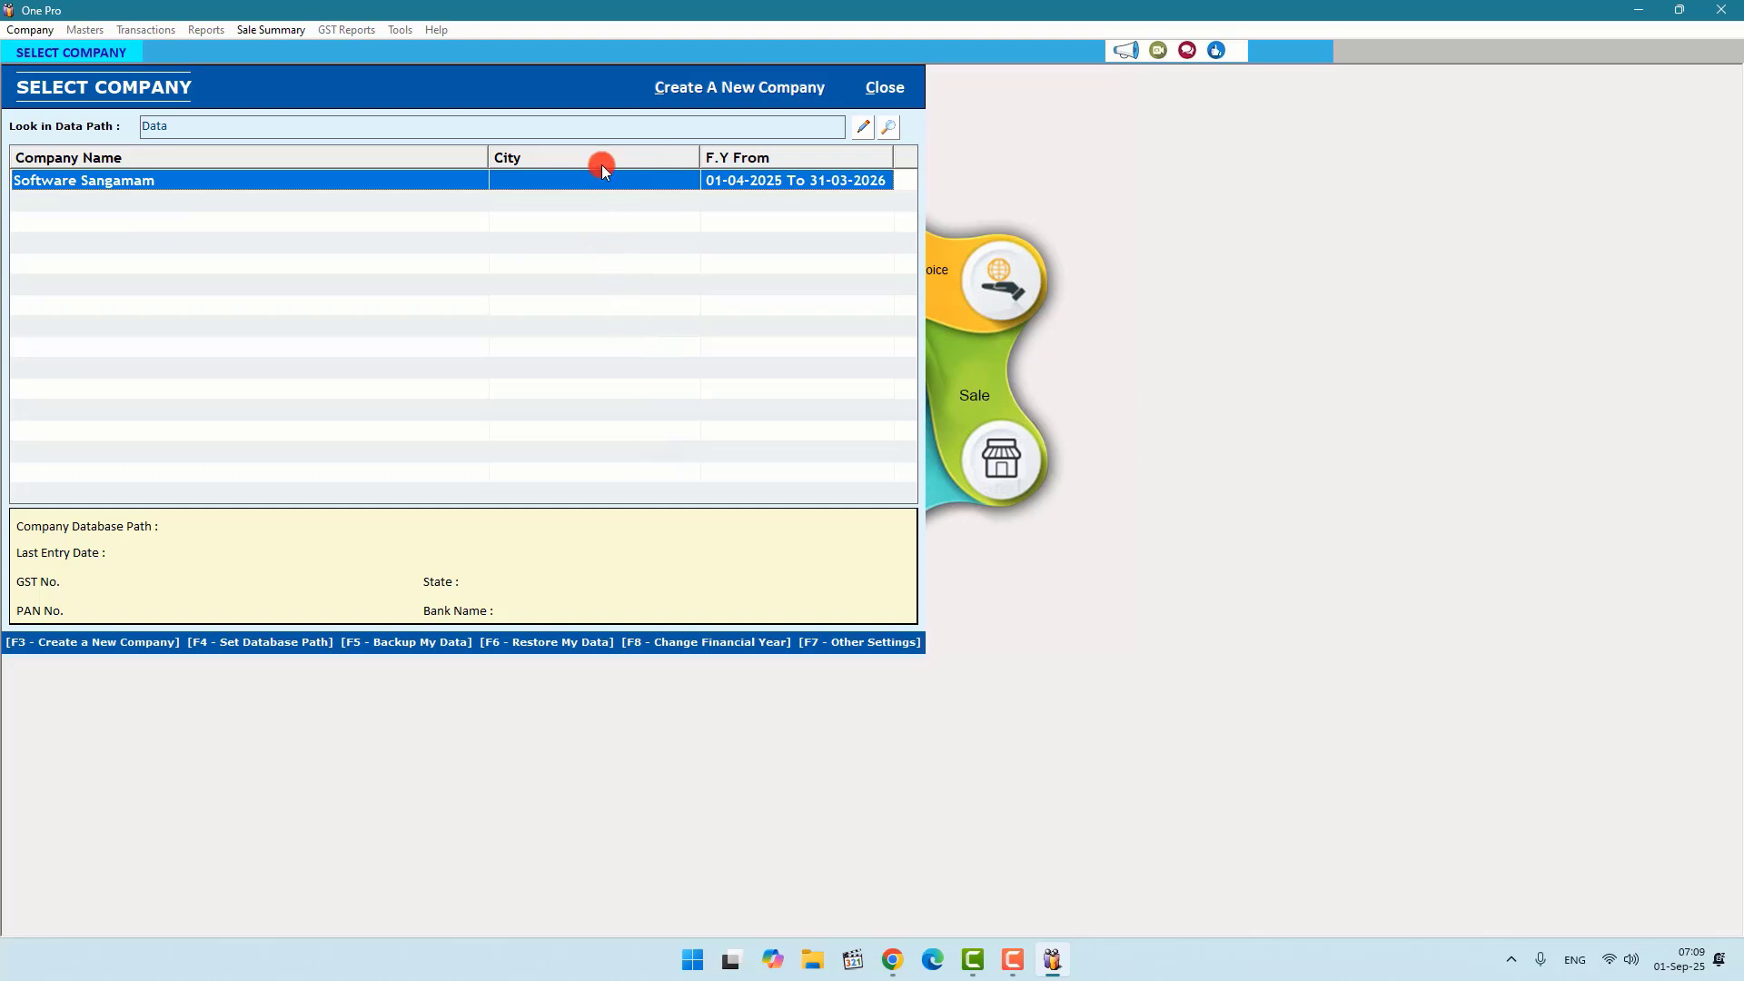
{"action": "left_click", "coordinate": [284, 178]}
{"action": "double_click", "coordinate": [284, 178]}
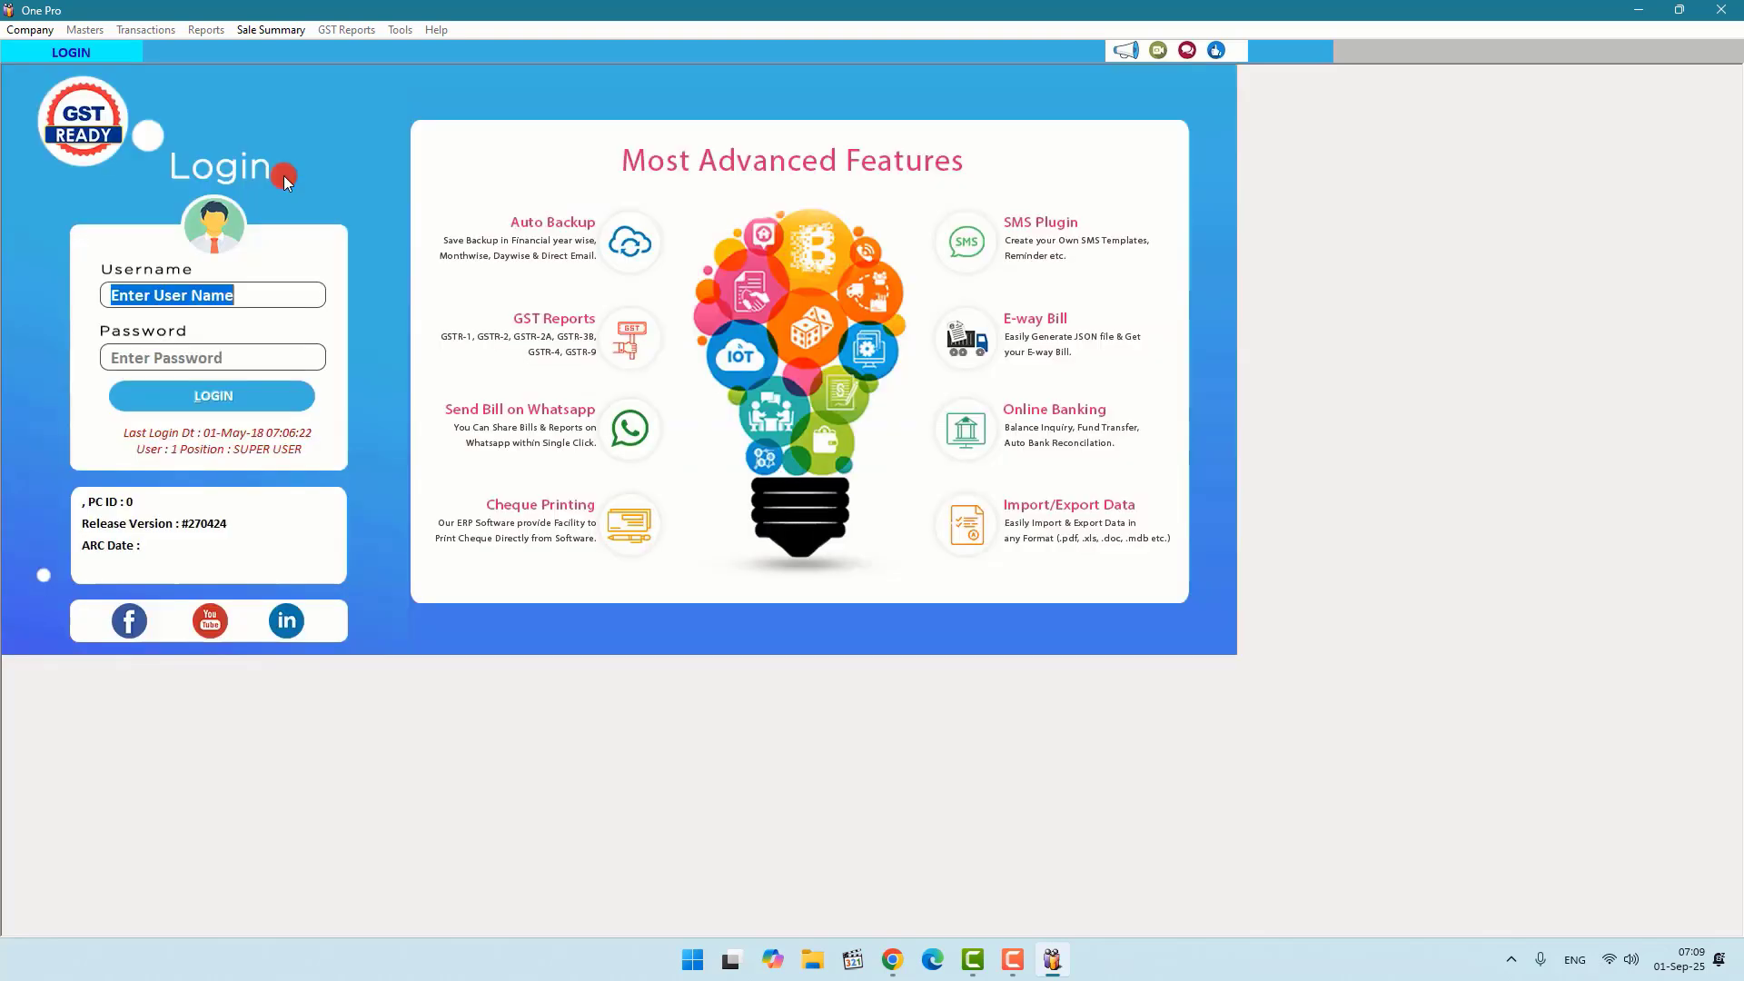
{"action": "type", "text": "1"}
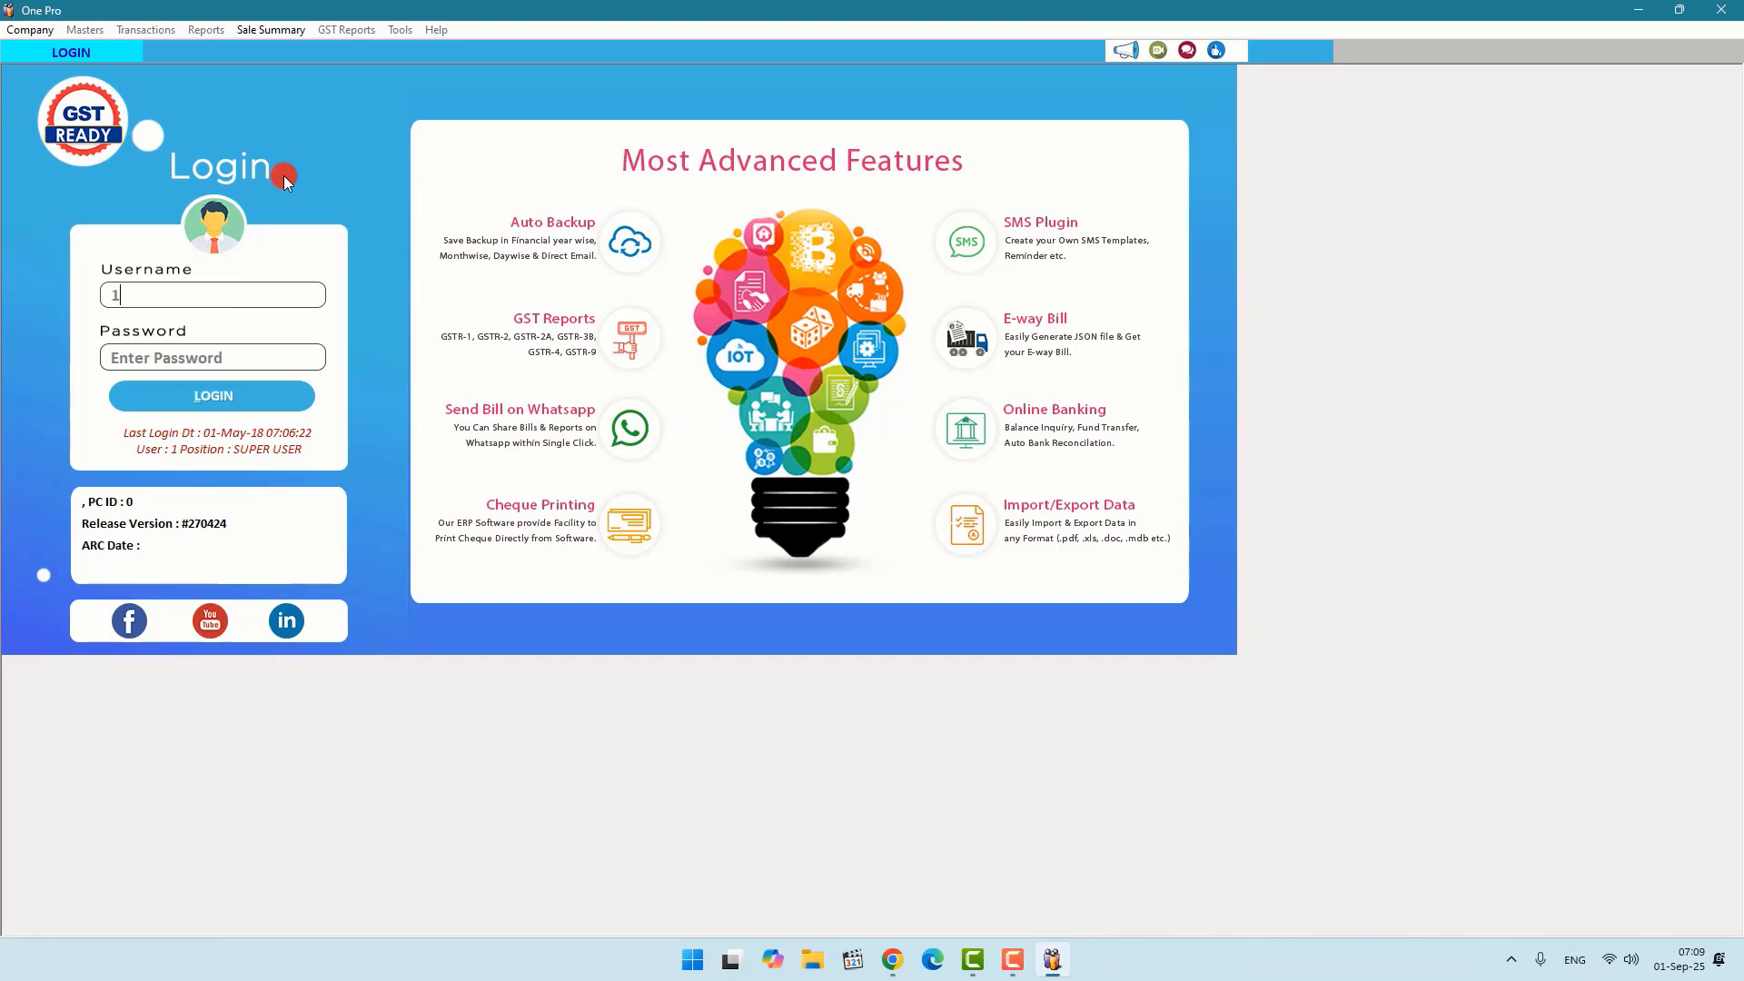
{"action": "key", "text": "Return"}
{"action": "type", "text": "1"}
{"action": "key", "text": "Return"}
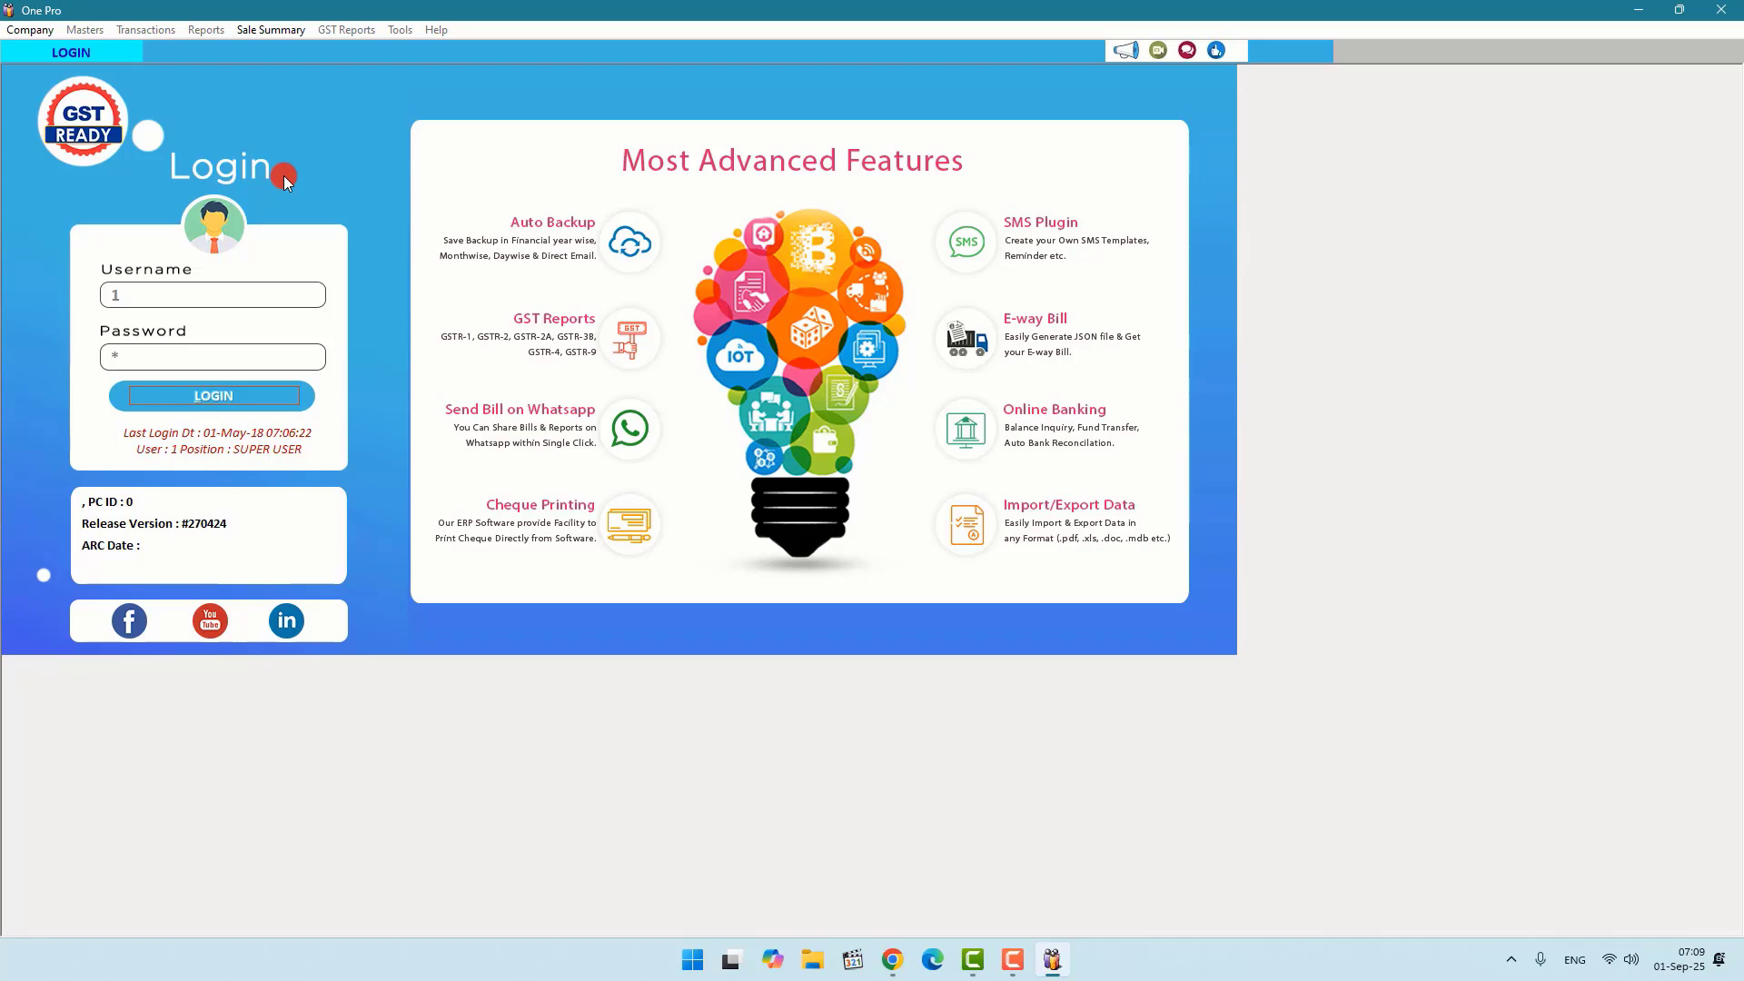
{"action": "key", "text": "Return"}
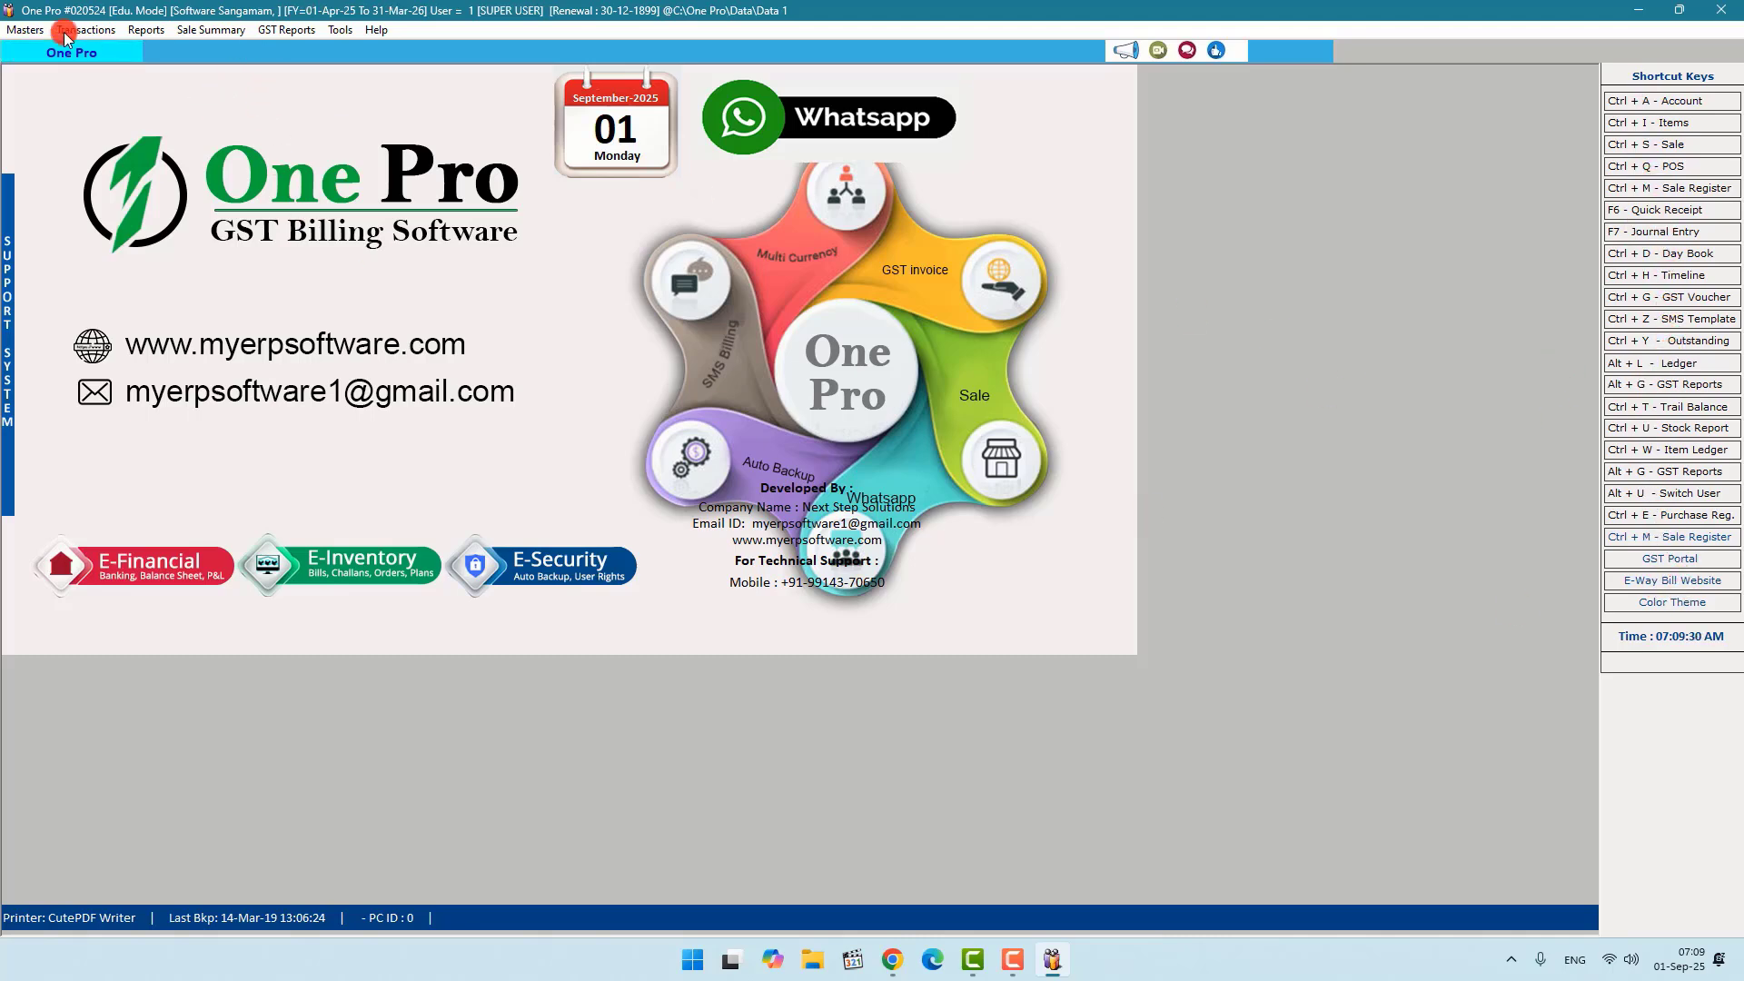
Step: Open the Address Book of all accounts from the Masters menu
{"action": "left_click", "coordinate": [18, 30]}
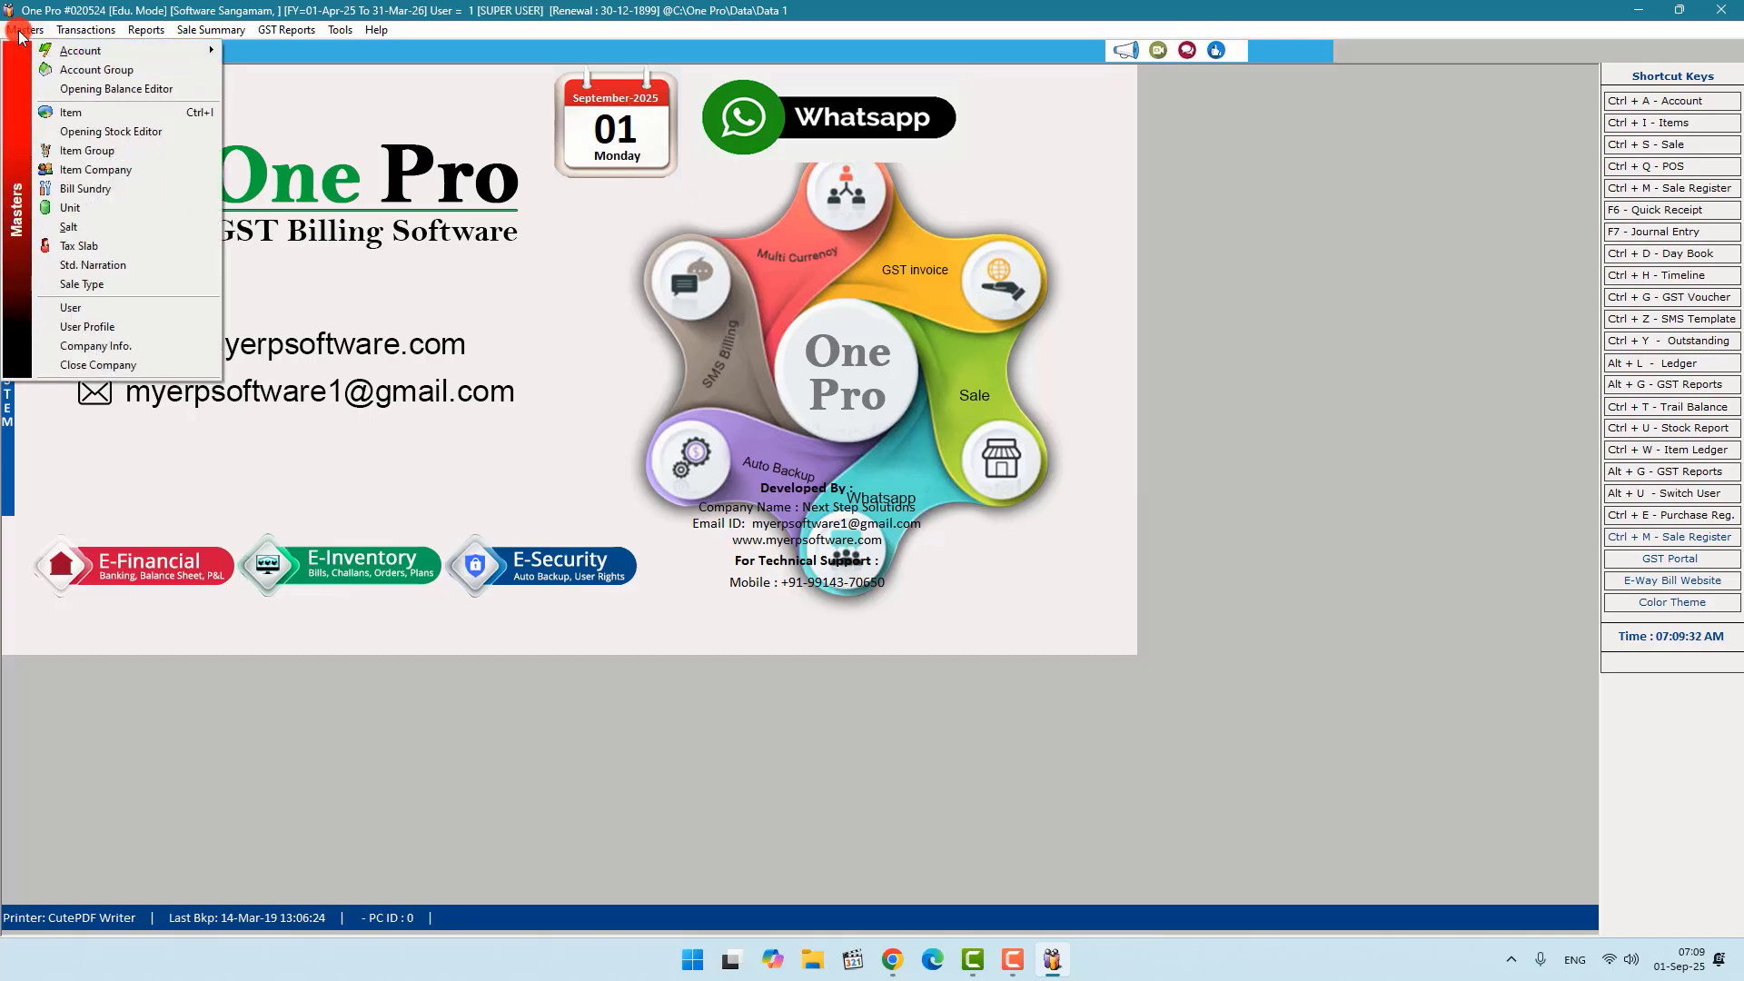
{"action": "left_click", "coordinate": [81, 58]}
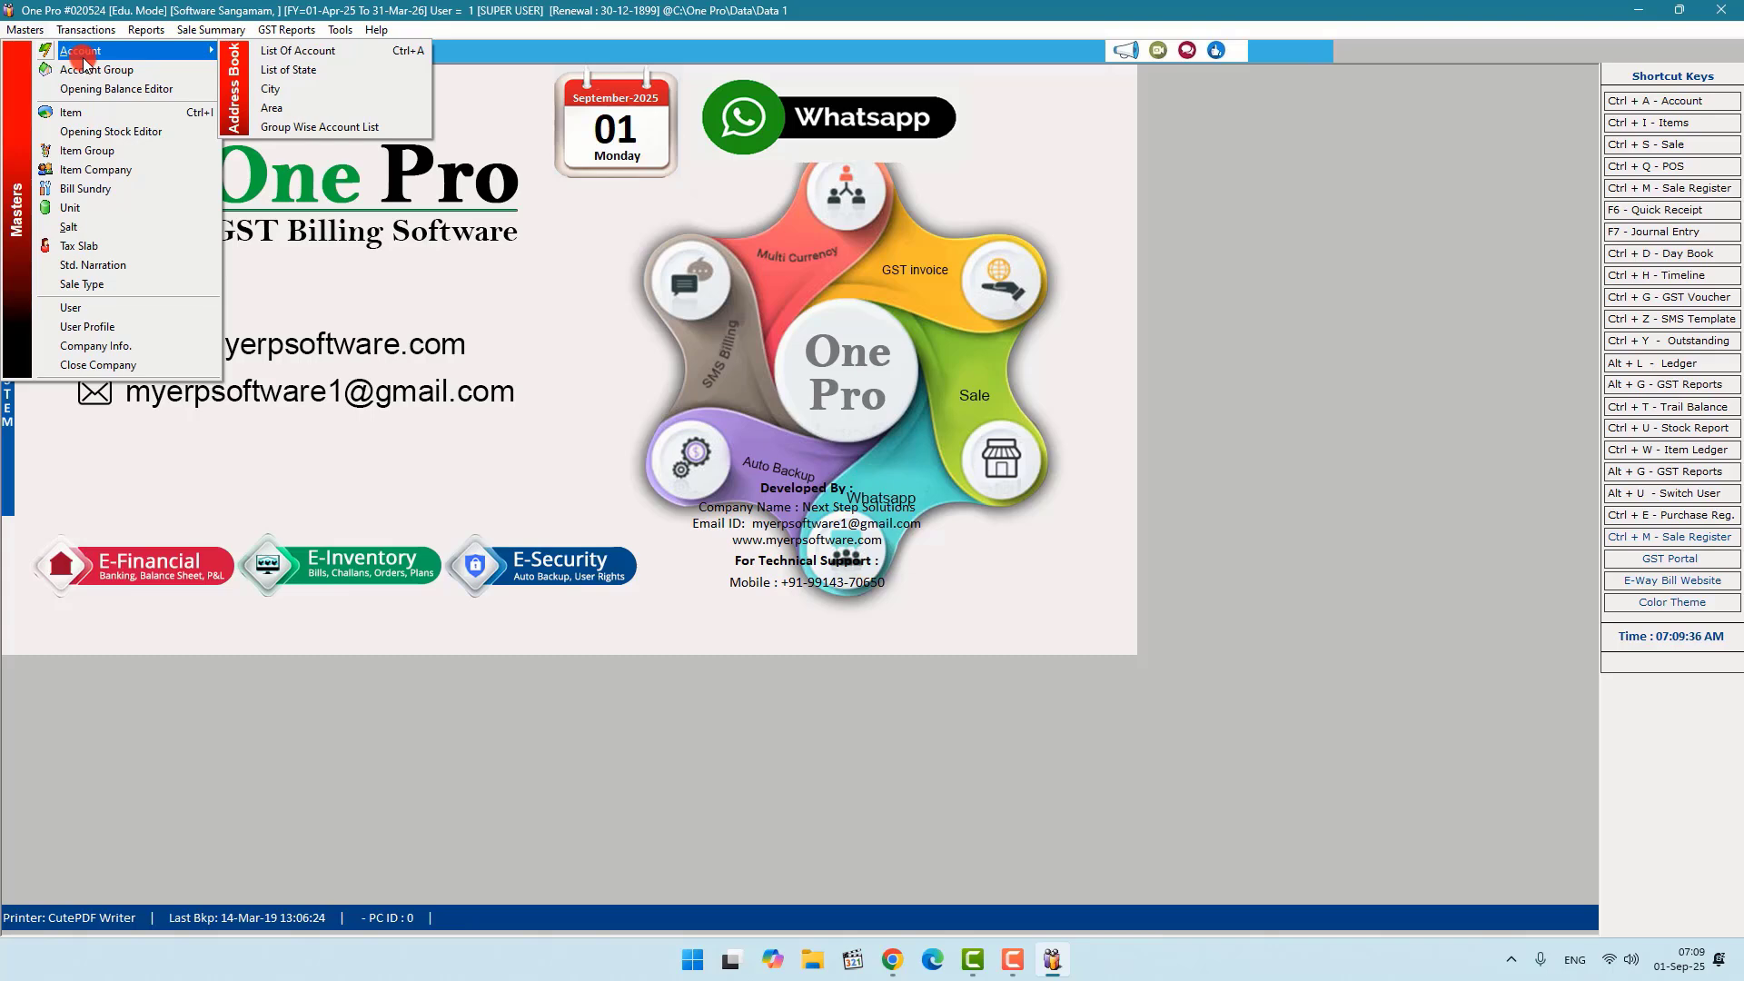
{"action": "mouse_move", "coordinate": [182, 51]}
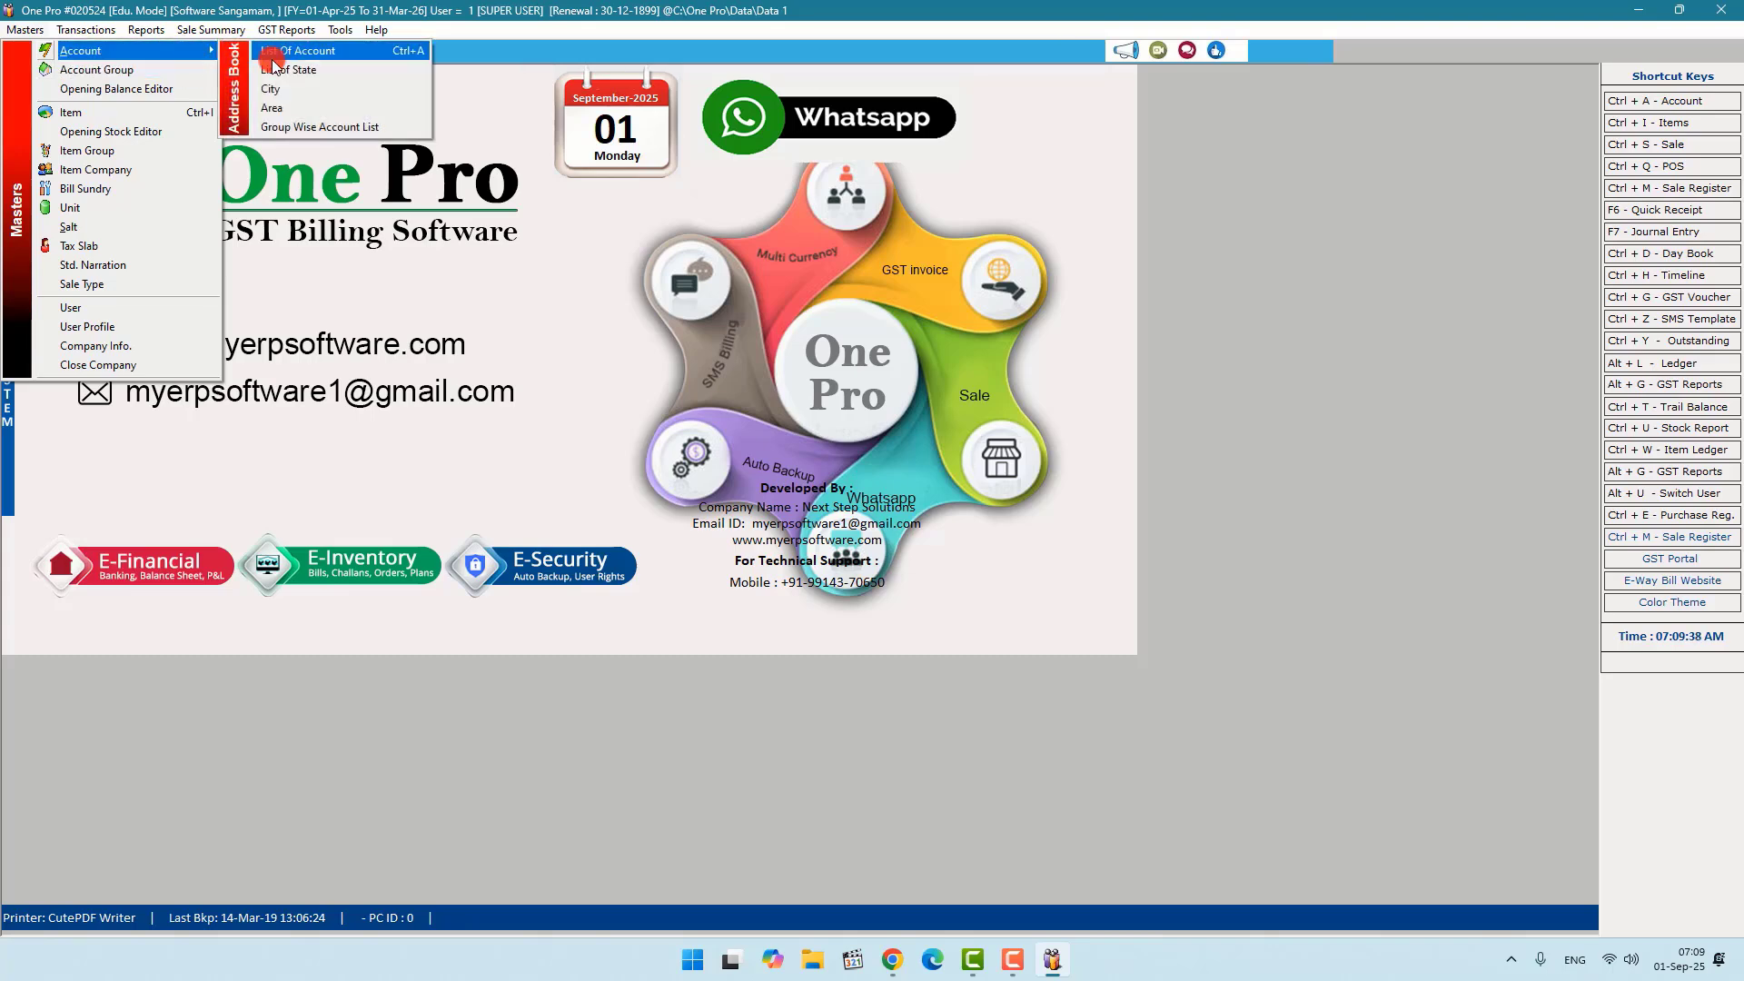
{"action": "left_click", "coordinate": [273, 62]}
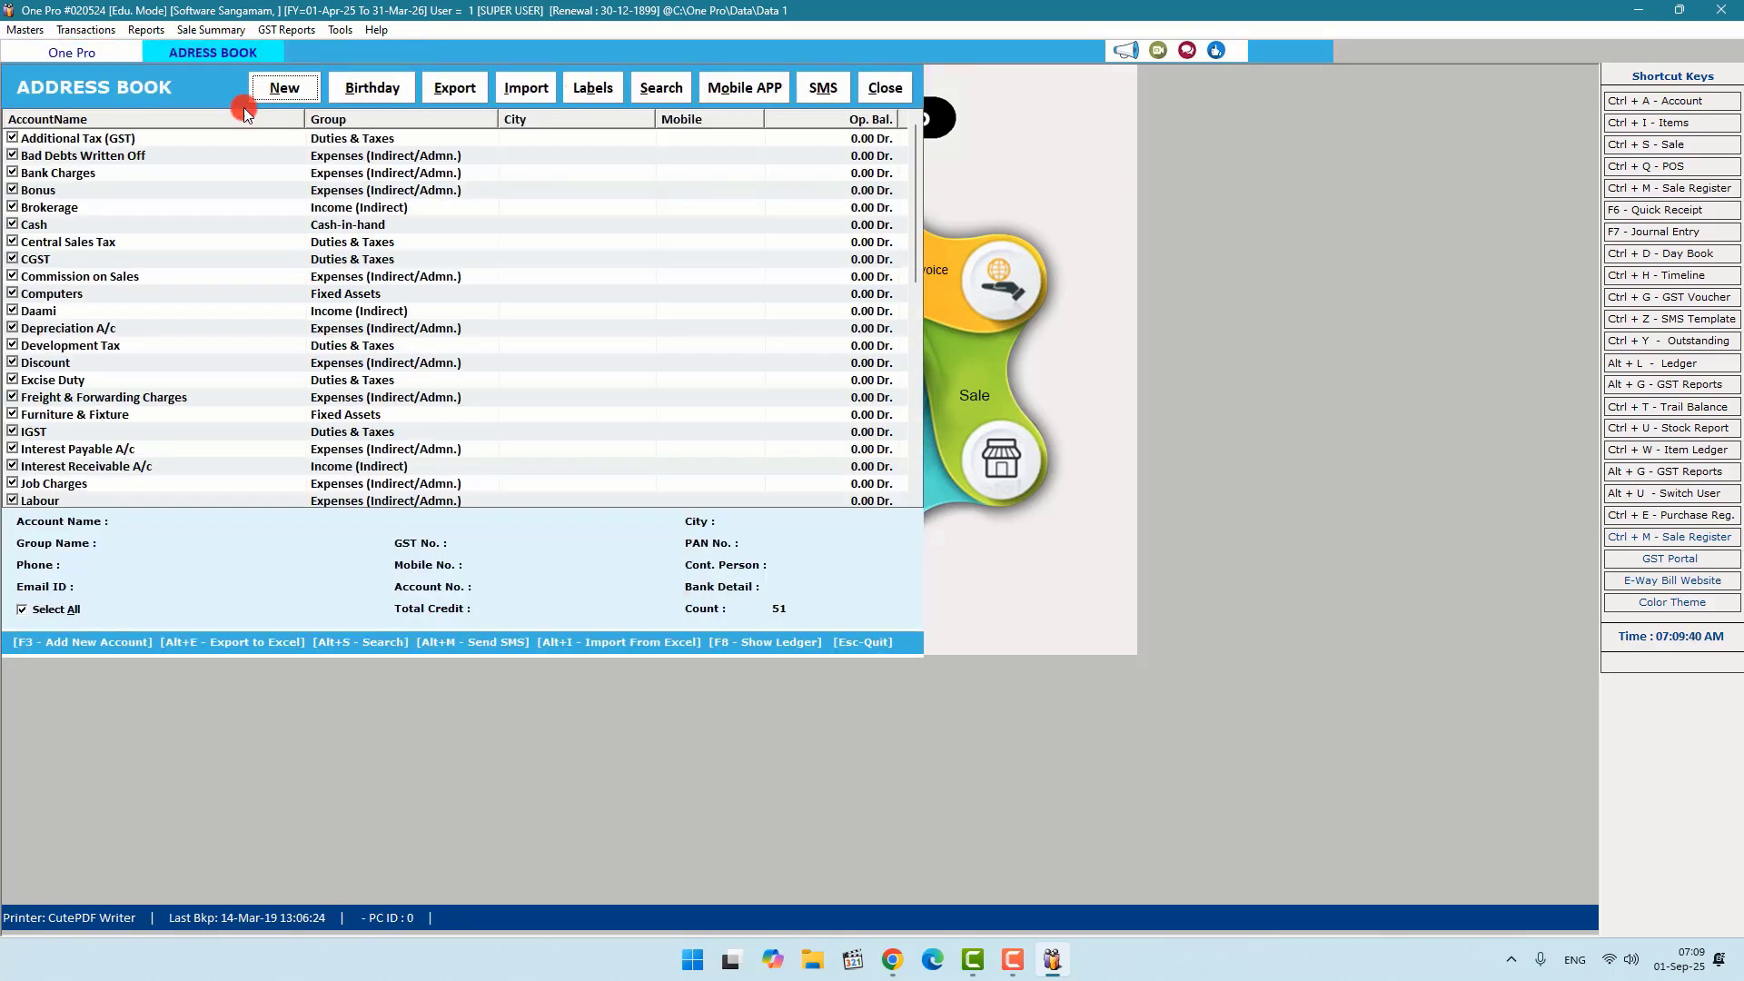
Step: Review details of Additional Tax, Bank Charges, Brokerage, Cash, Commission and Furniture & Fixture accounts
{"action": "left_click", "coordinate": [121, 140]}
{"action": "left_click", "coordinate": [91, 179]}
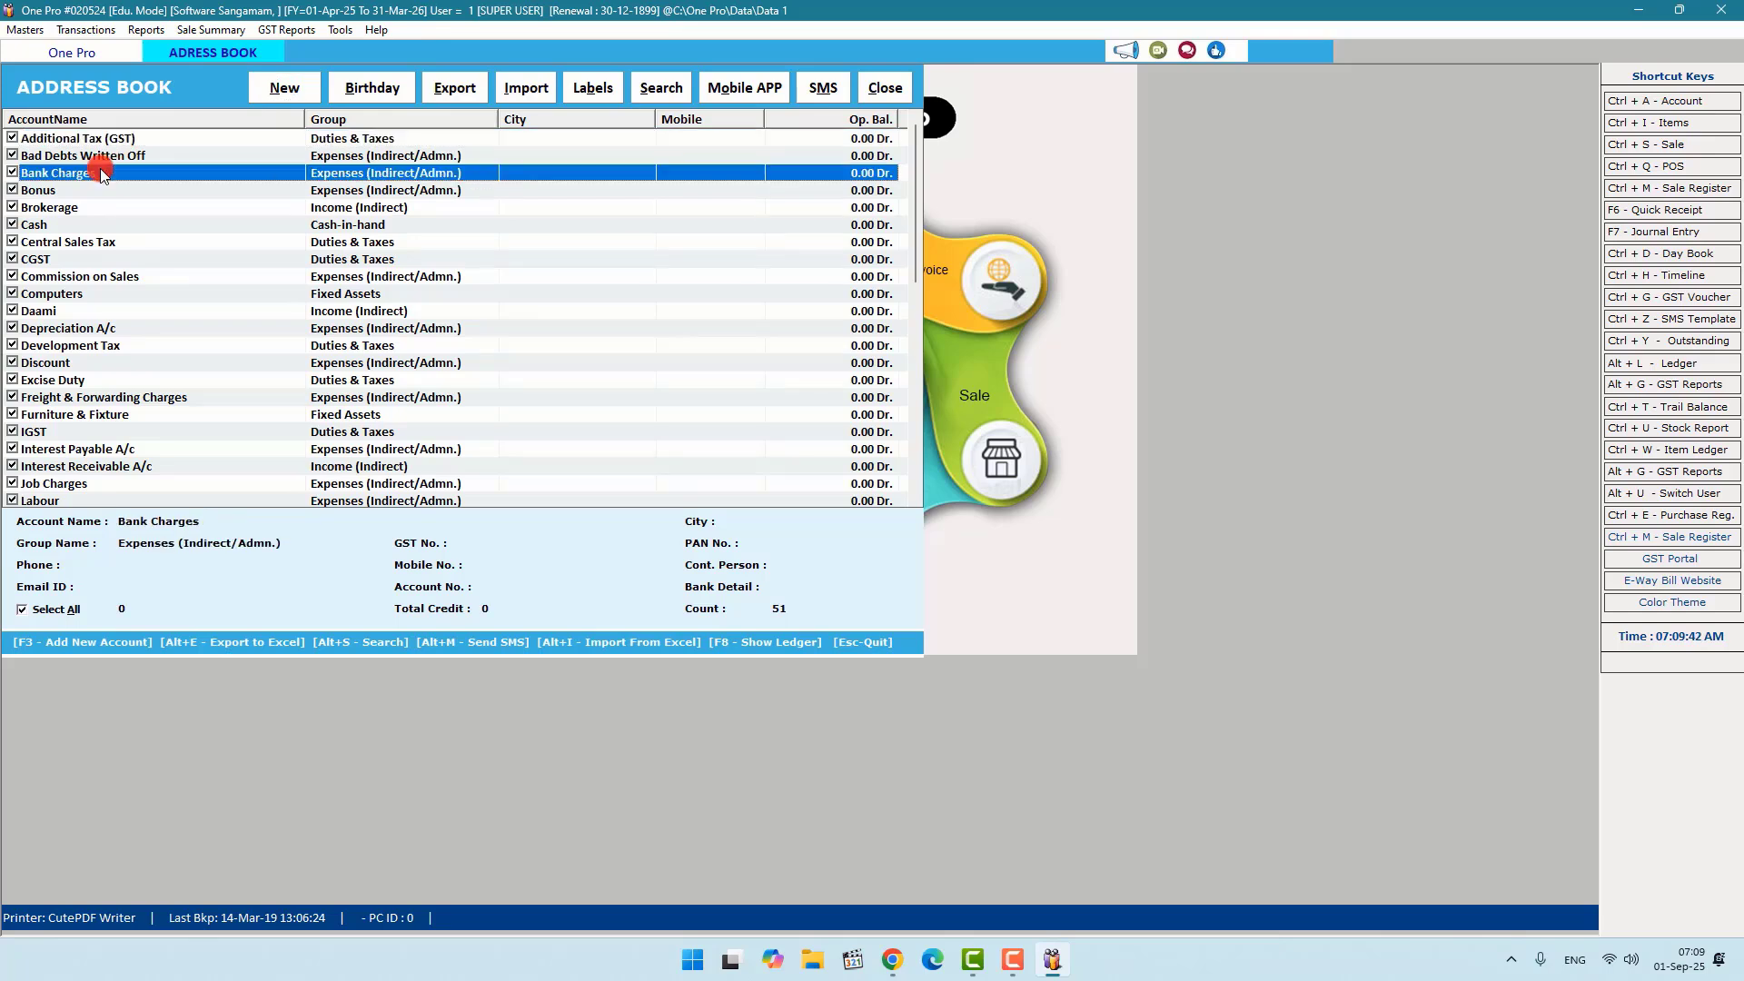
{"action": "left_click", "coordinate": [66, 209]}
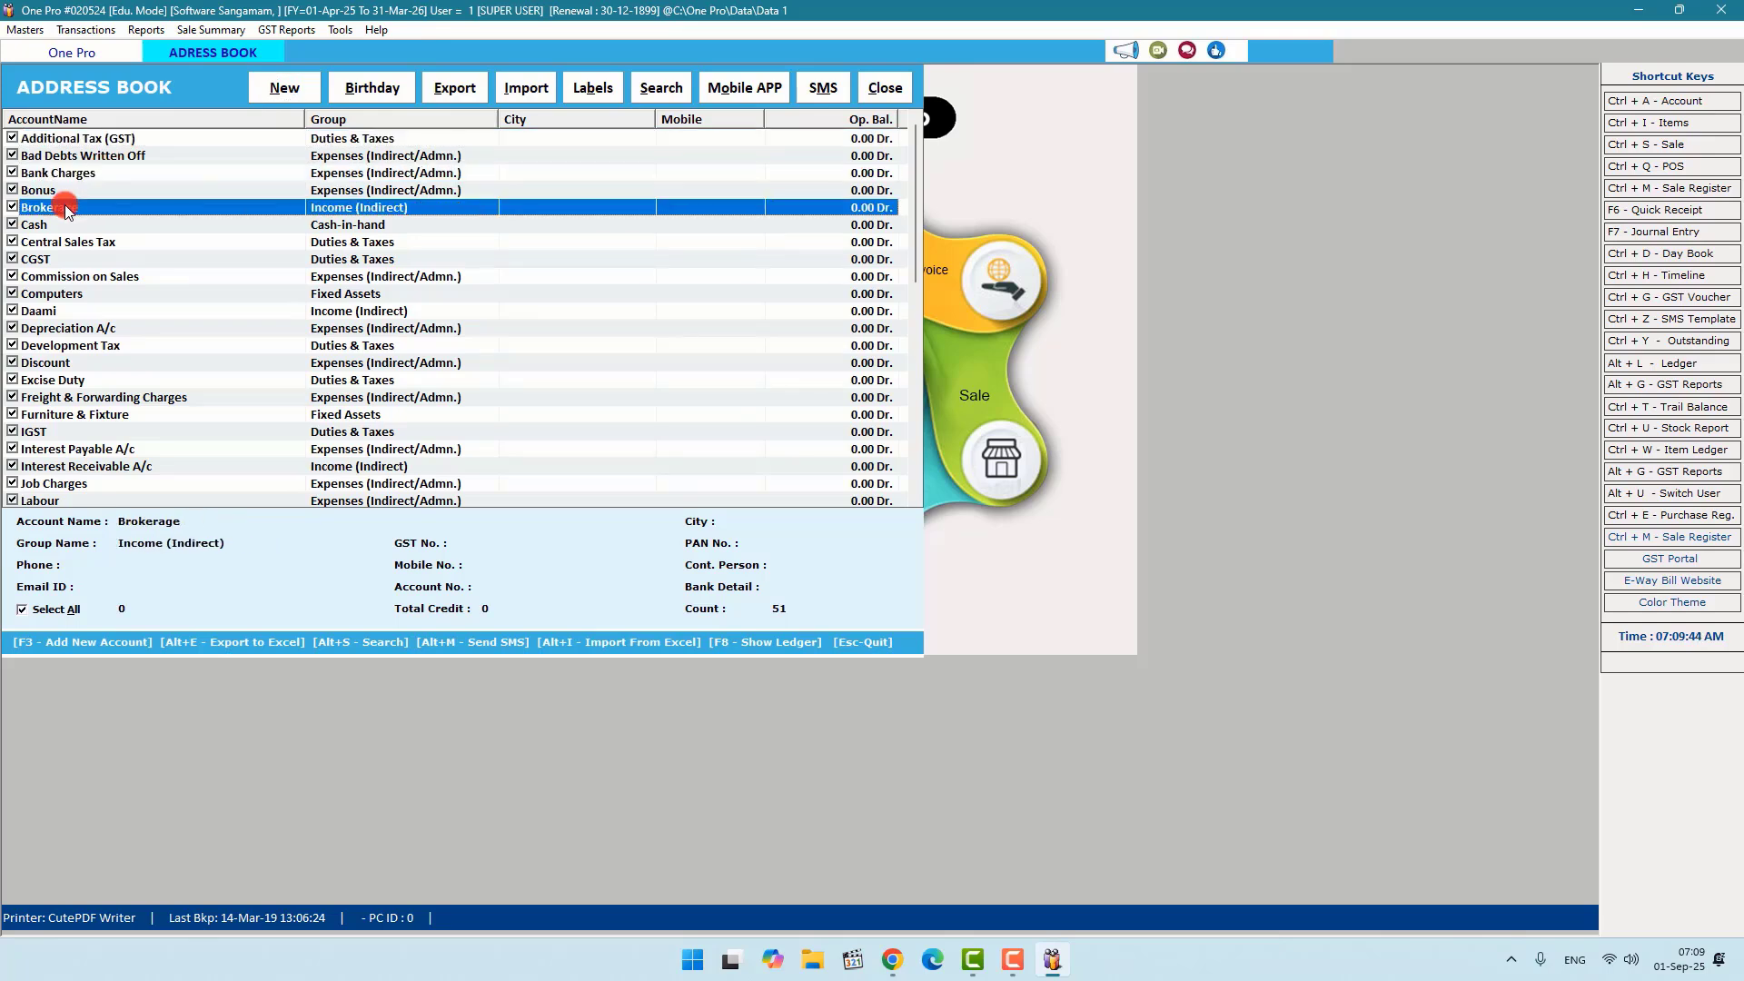
{"action": "left_click", "coordinate": [52, 226]}
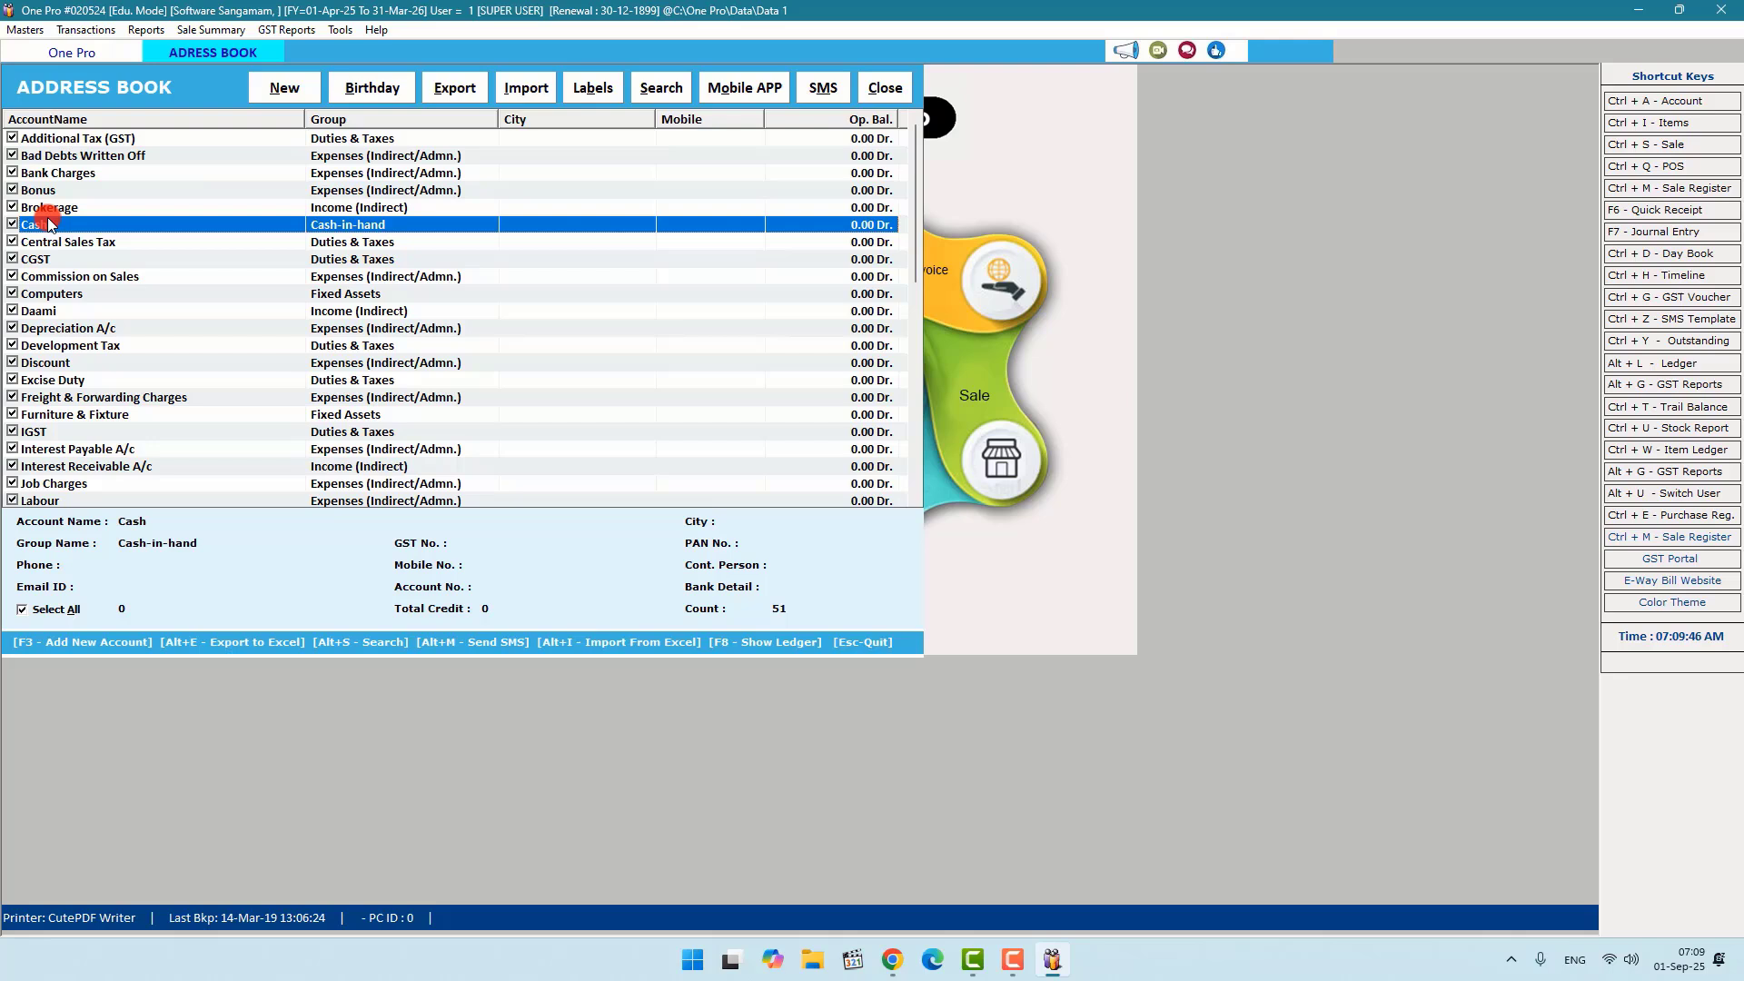
{"action": "left_click", "coordinate": [53, 280]}
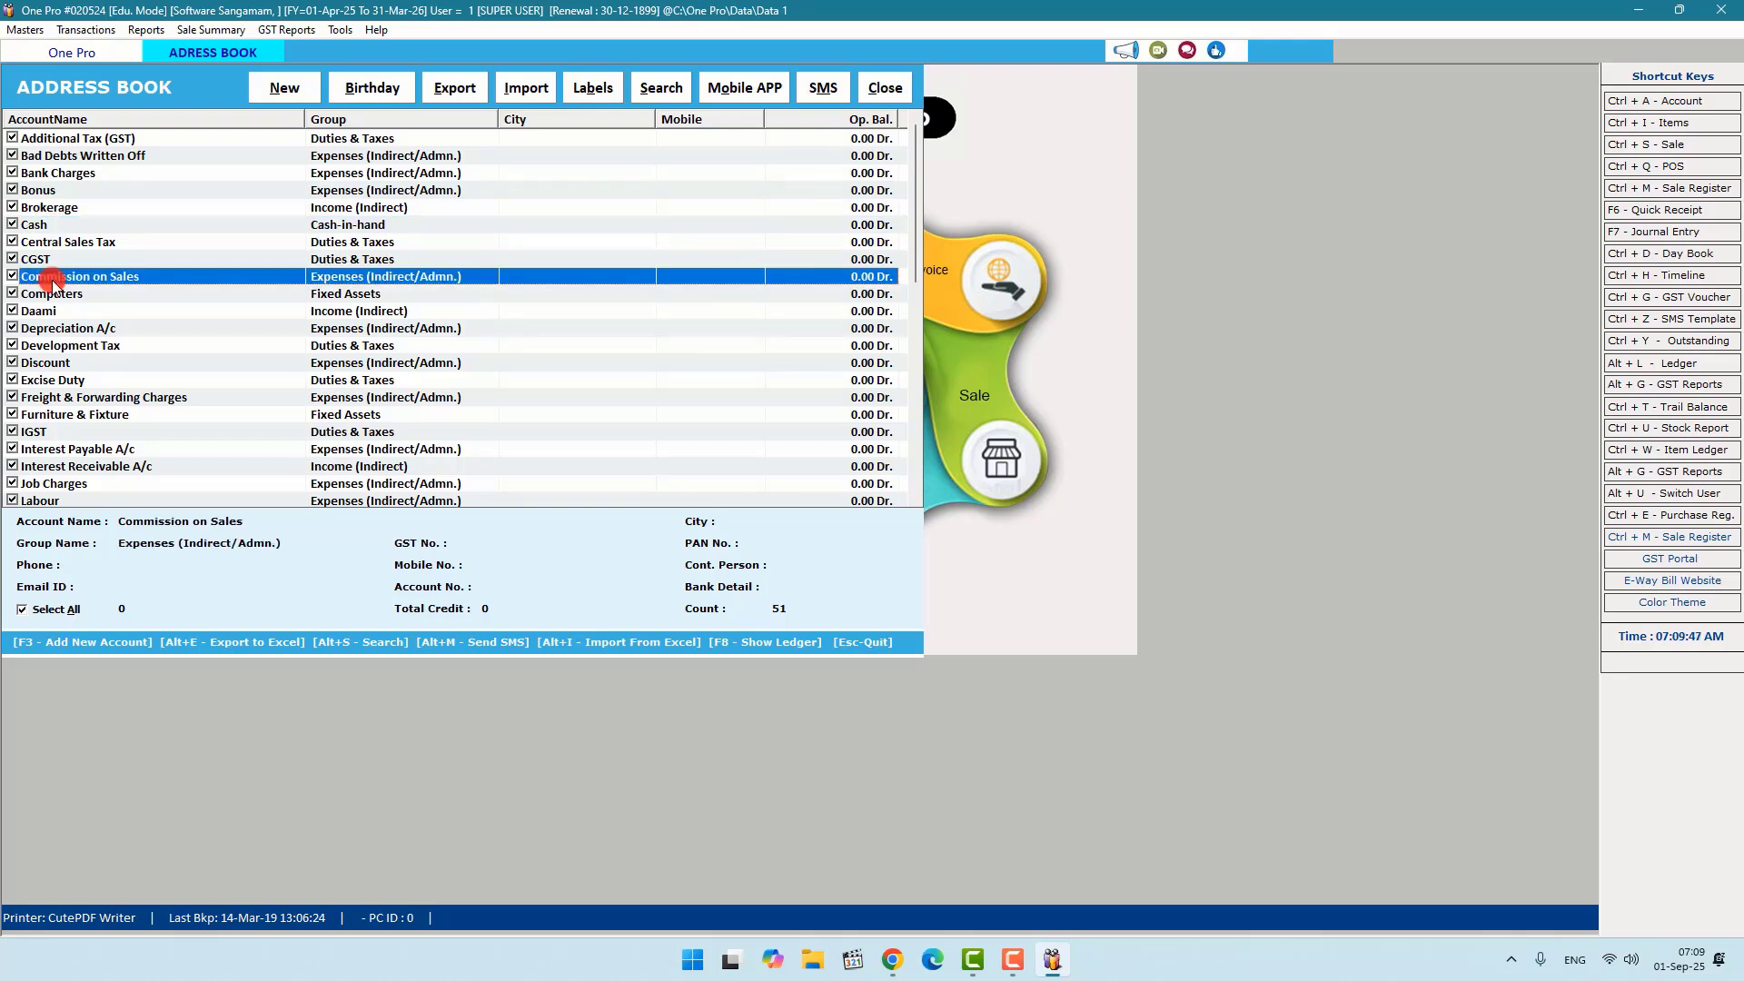
{"action": "left_click", "coordinate": [60, 346]}
{"action": "left_click", "coordinate": [60, 364]}
{"action": "left_click", "coordinate": [85, 400]}
{"action": "left_click", "coordinate": [85, 416]}
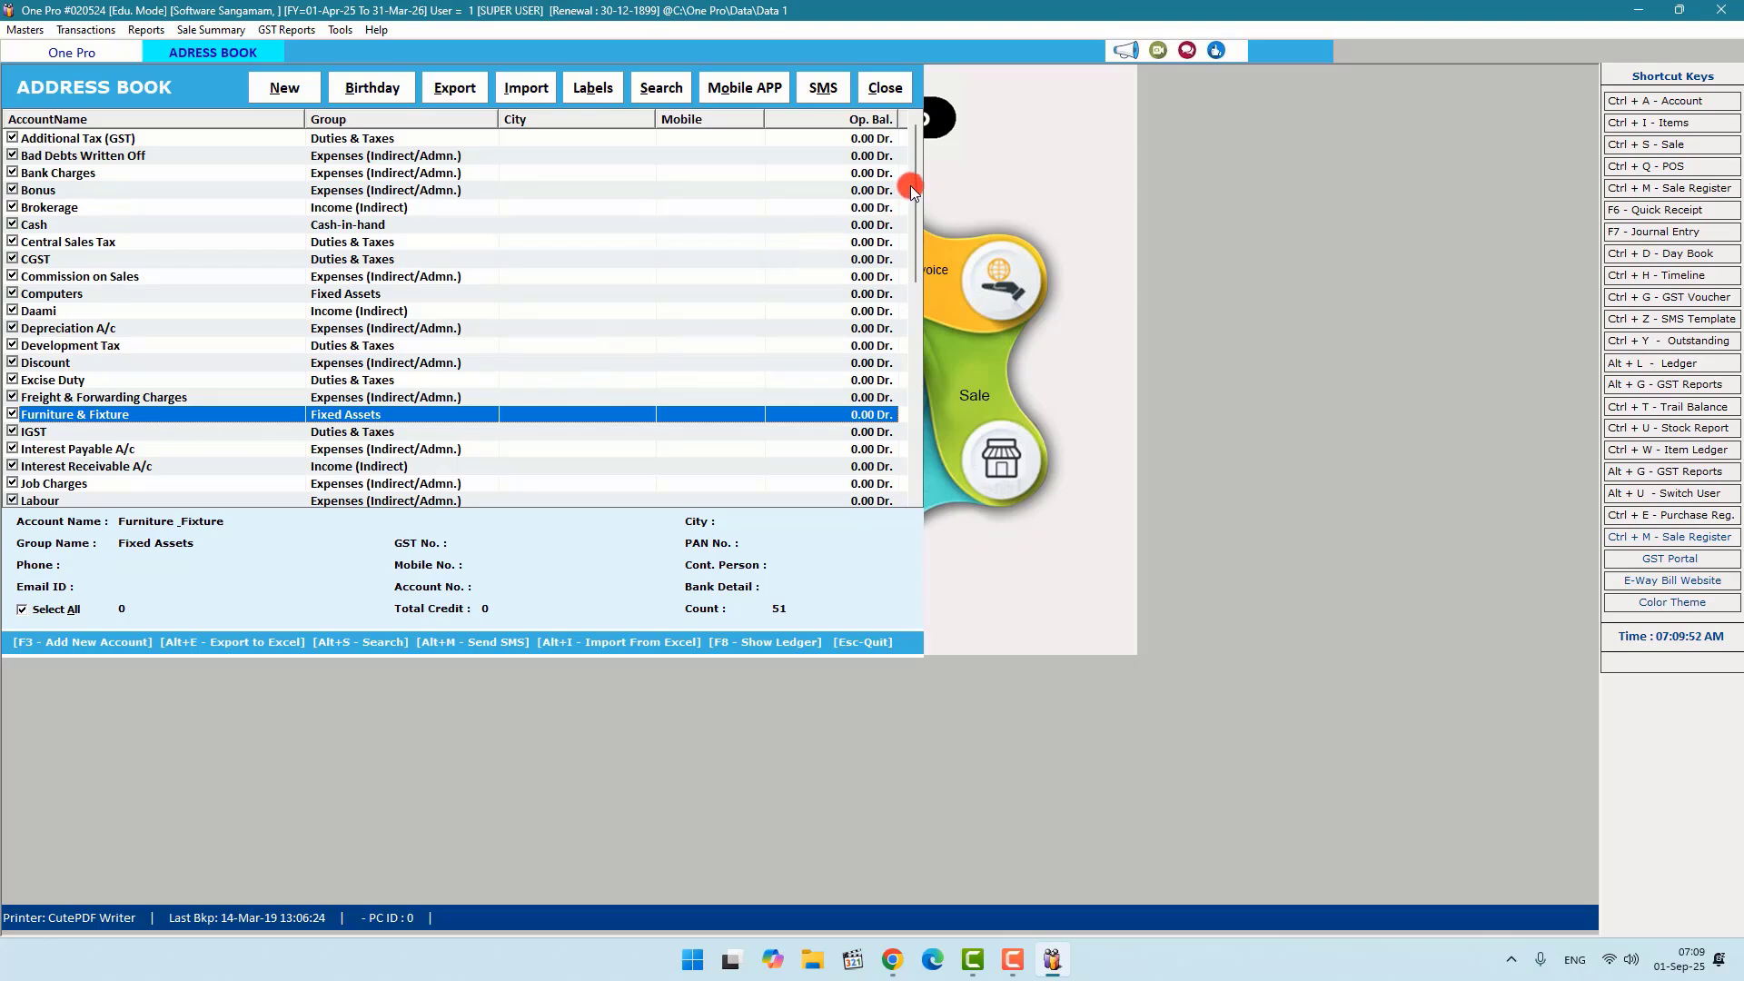
{"action": "left_click_drag", "start_coordinate": [913, 181], "coordinate": [904, 402]}
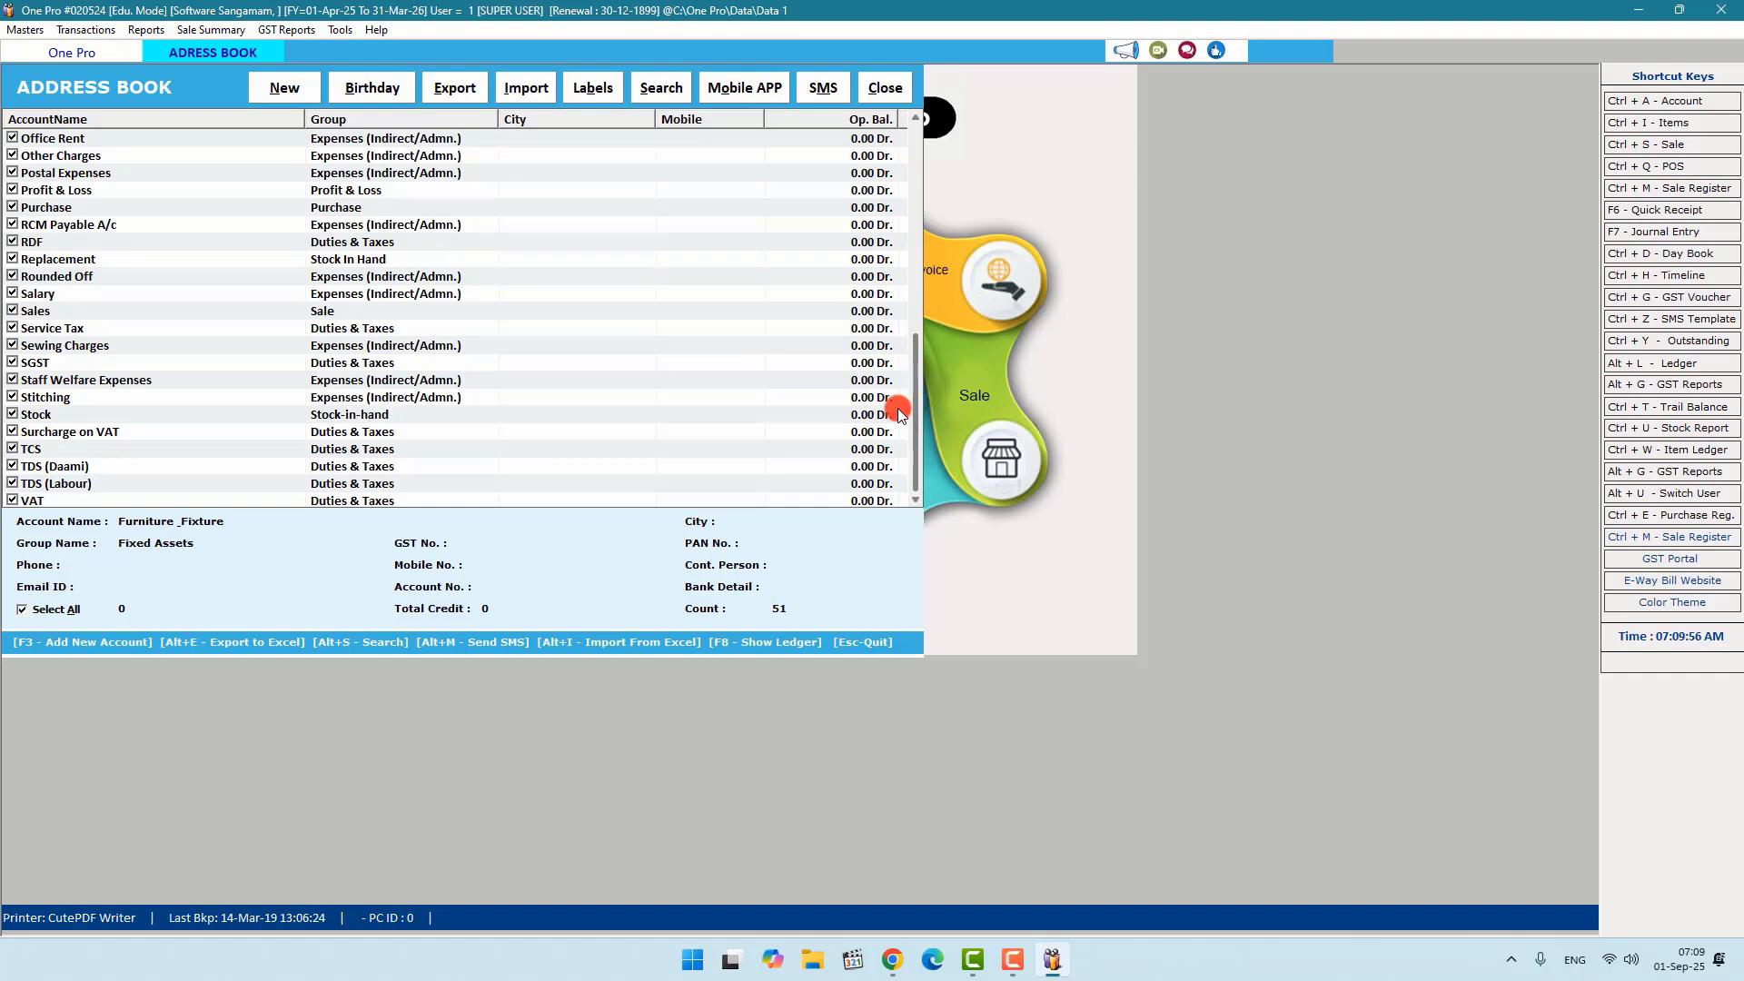
{"action": "scroll", "coordinate": [896, 463], "scroll_direction": "up", "scroll_amount": 3}
Step: Close the Address Book, open the List of Items, and start a new Item Entry with F3
{"action": "left_click", "coordinate": [894, 87]}
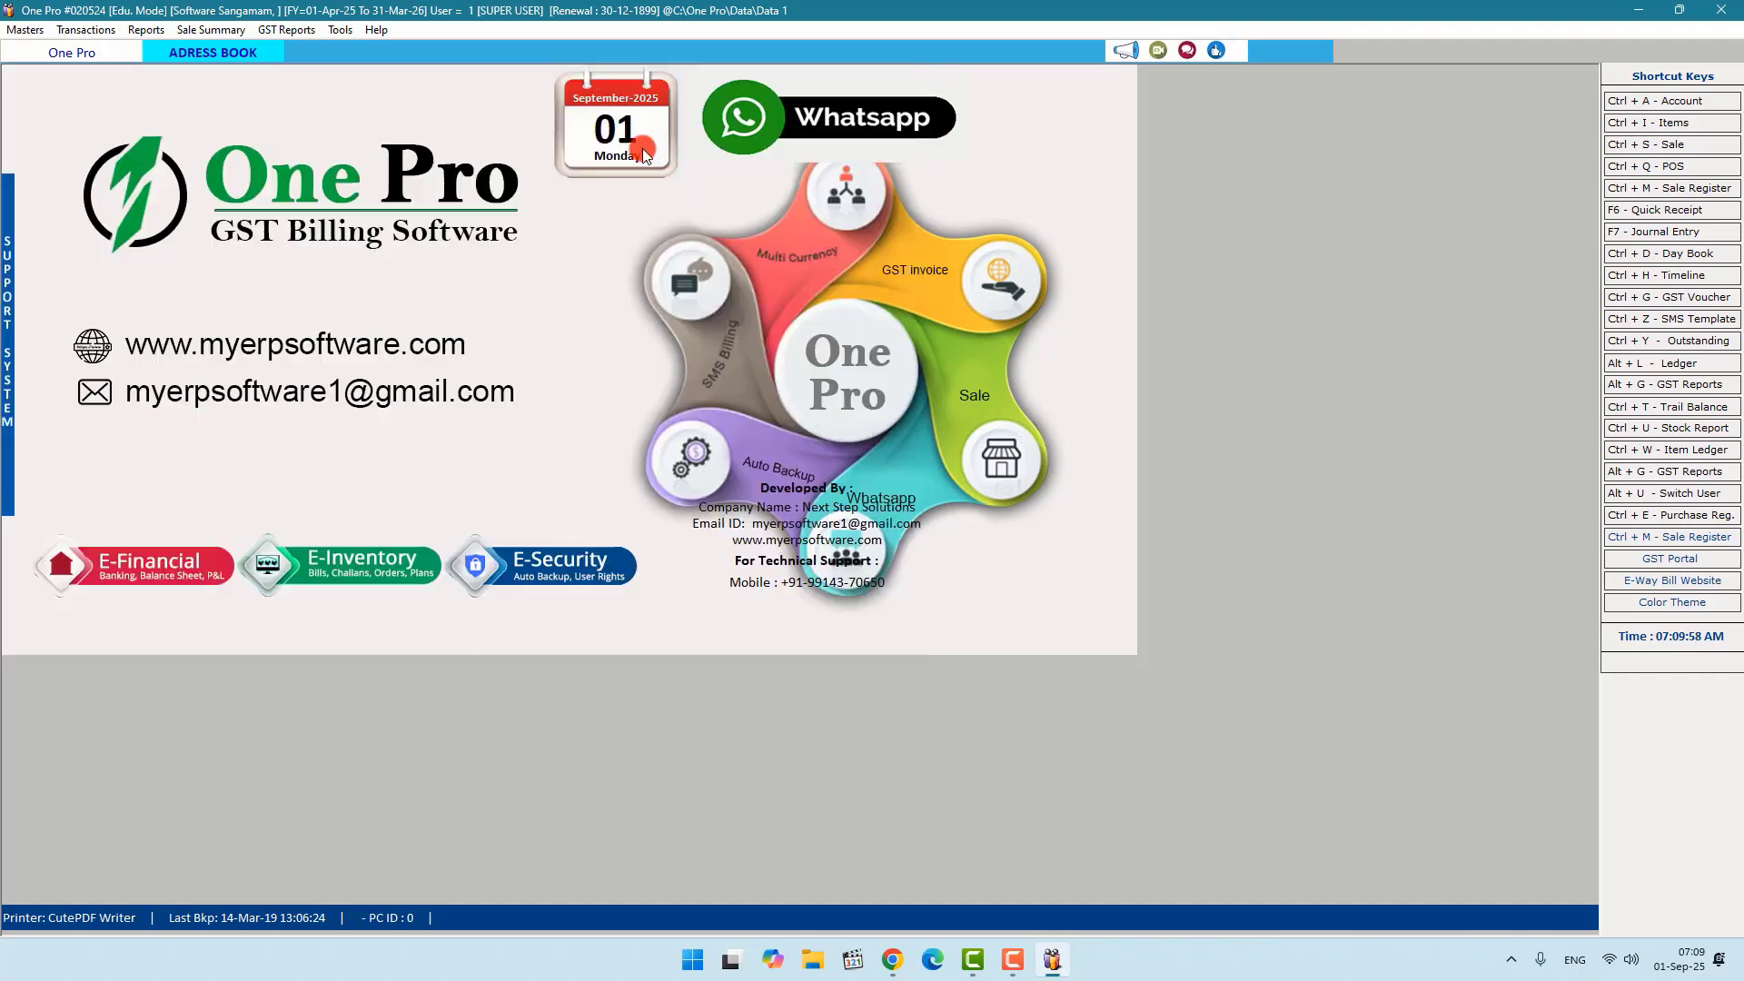
{"action": "left_click", "coordinate": [24, 30]}
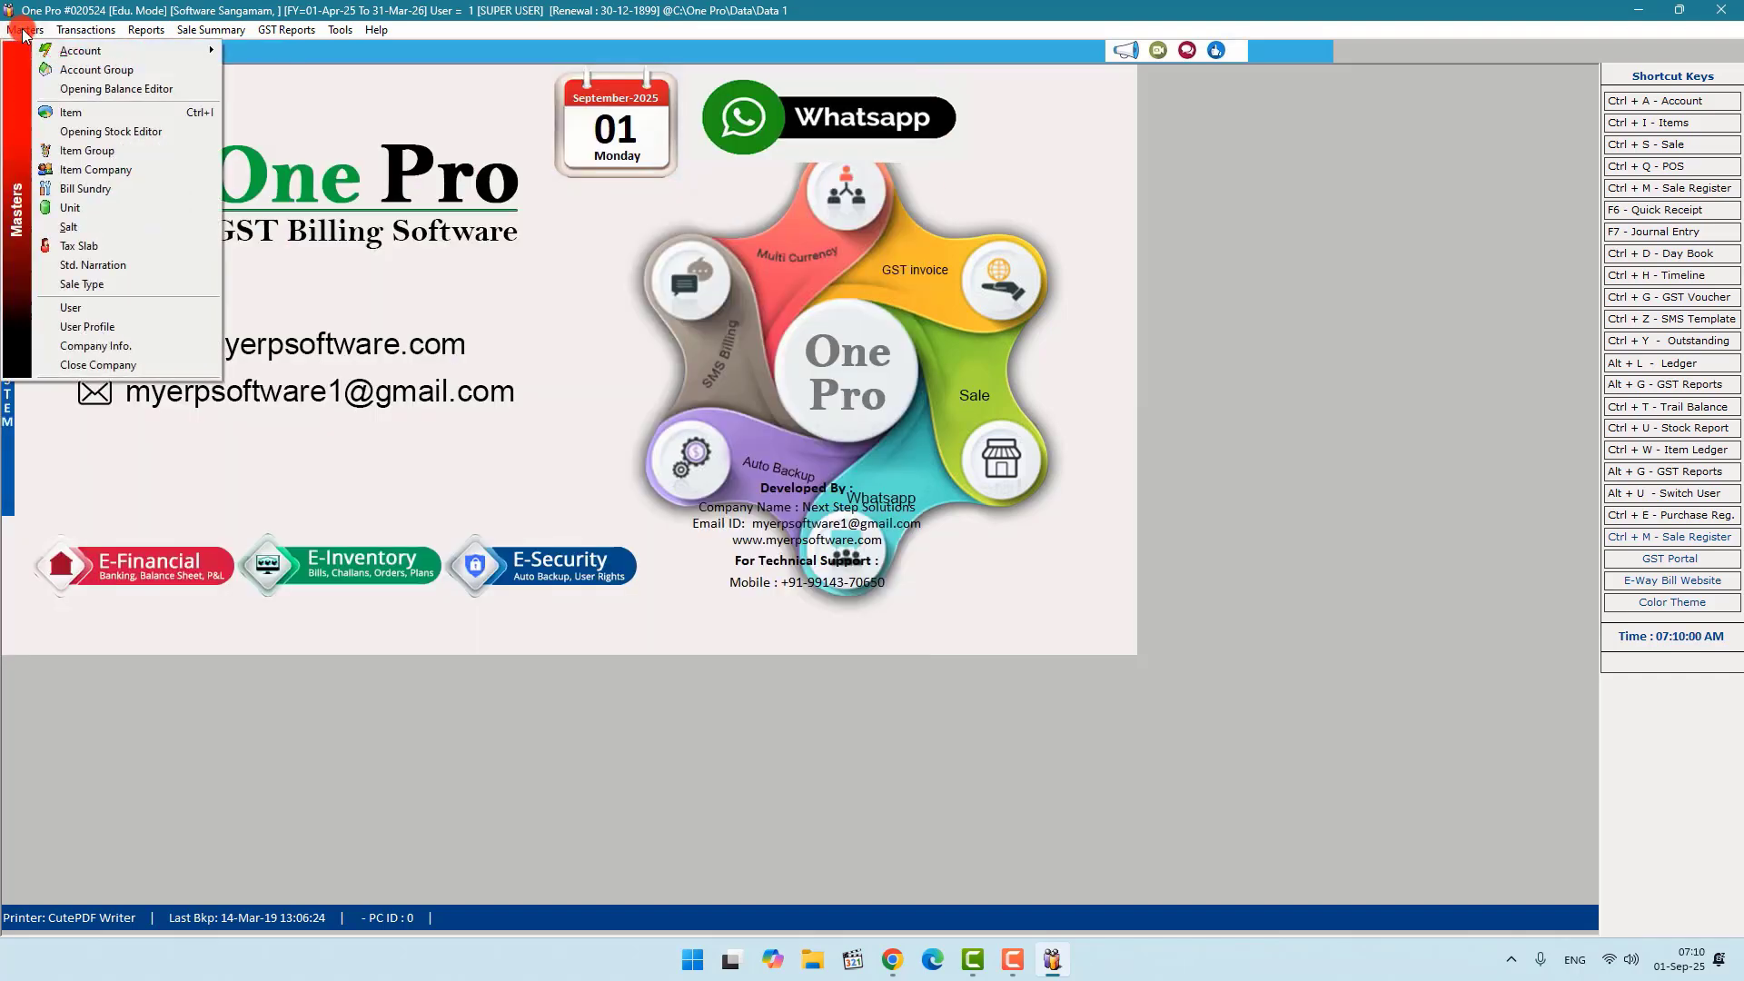
{"action": "left_click", "coordinate": [84, 120]}
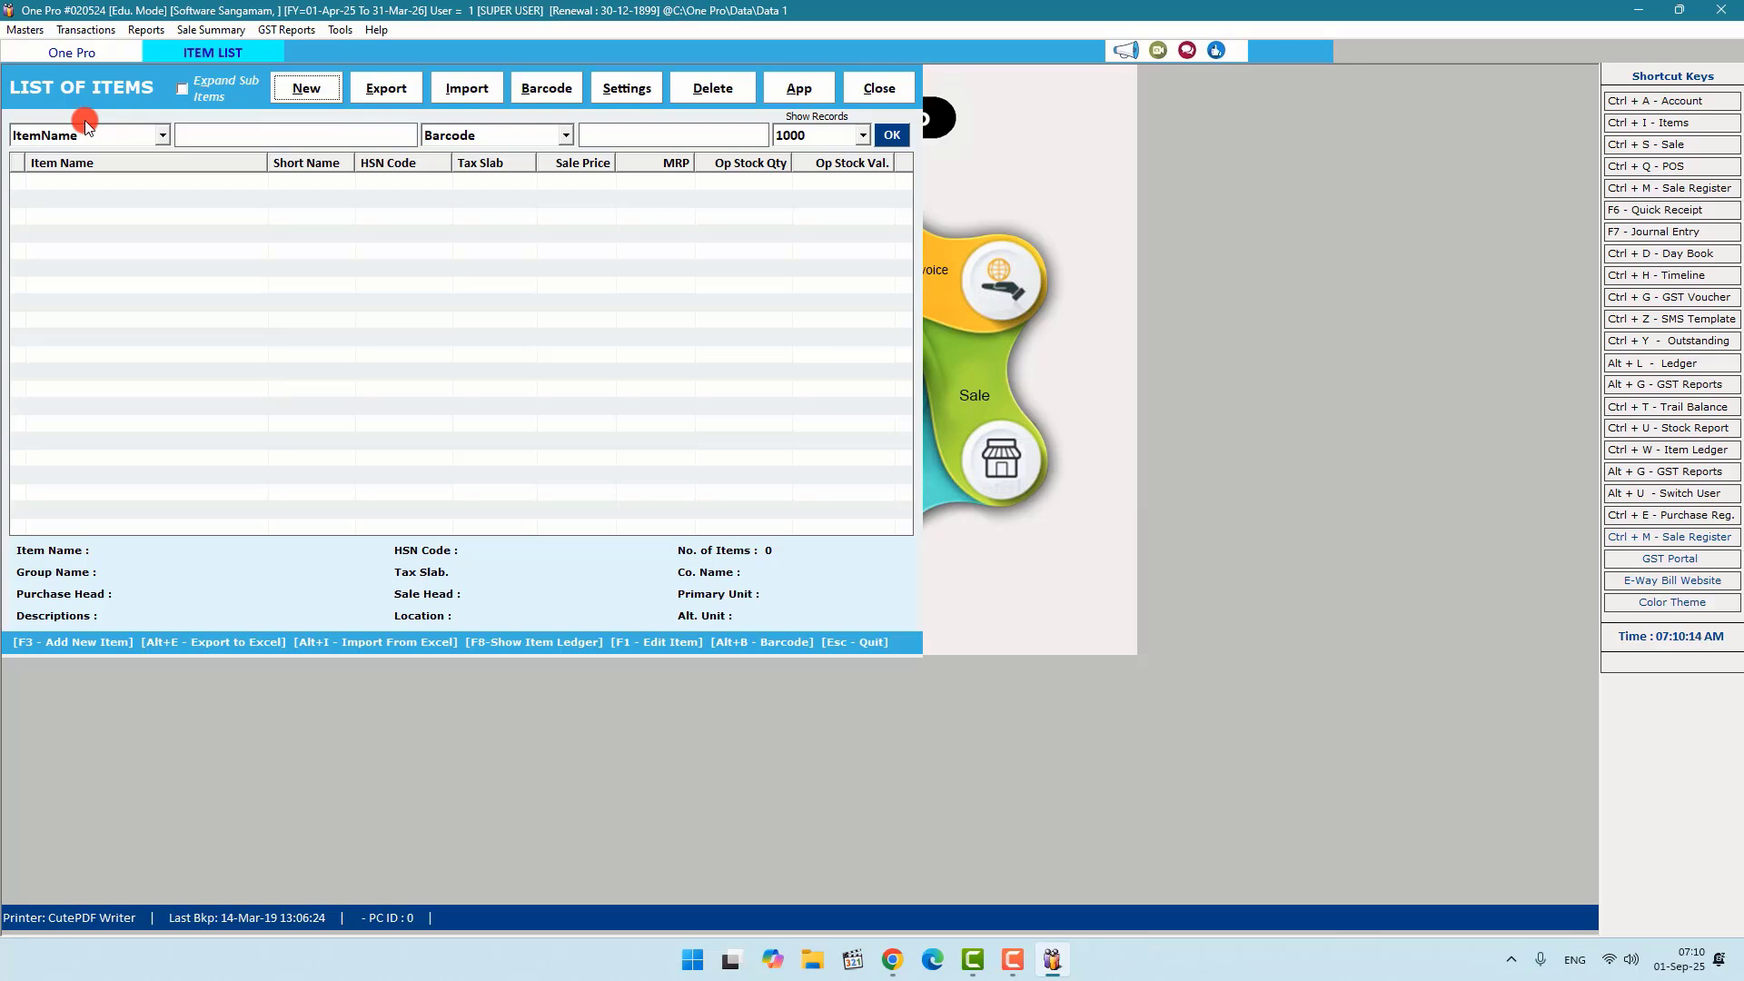
{"action": "key", "text": "F3"}
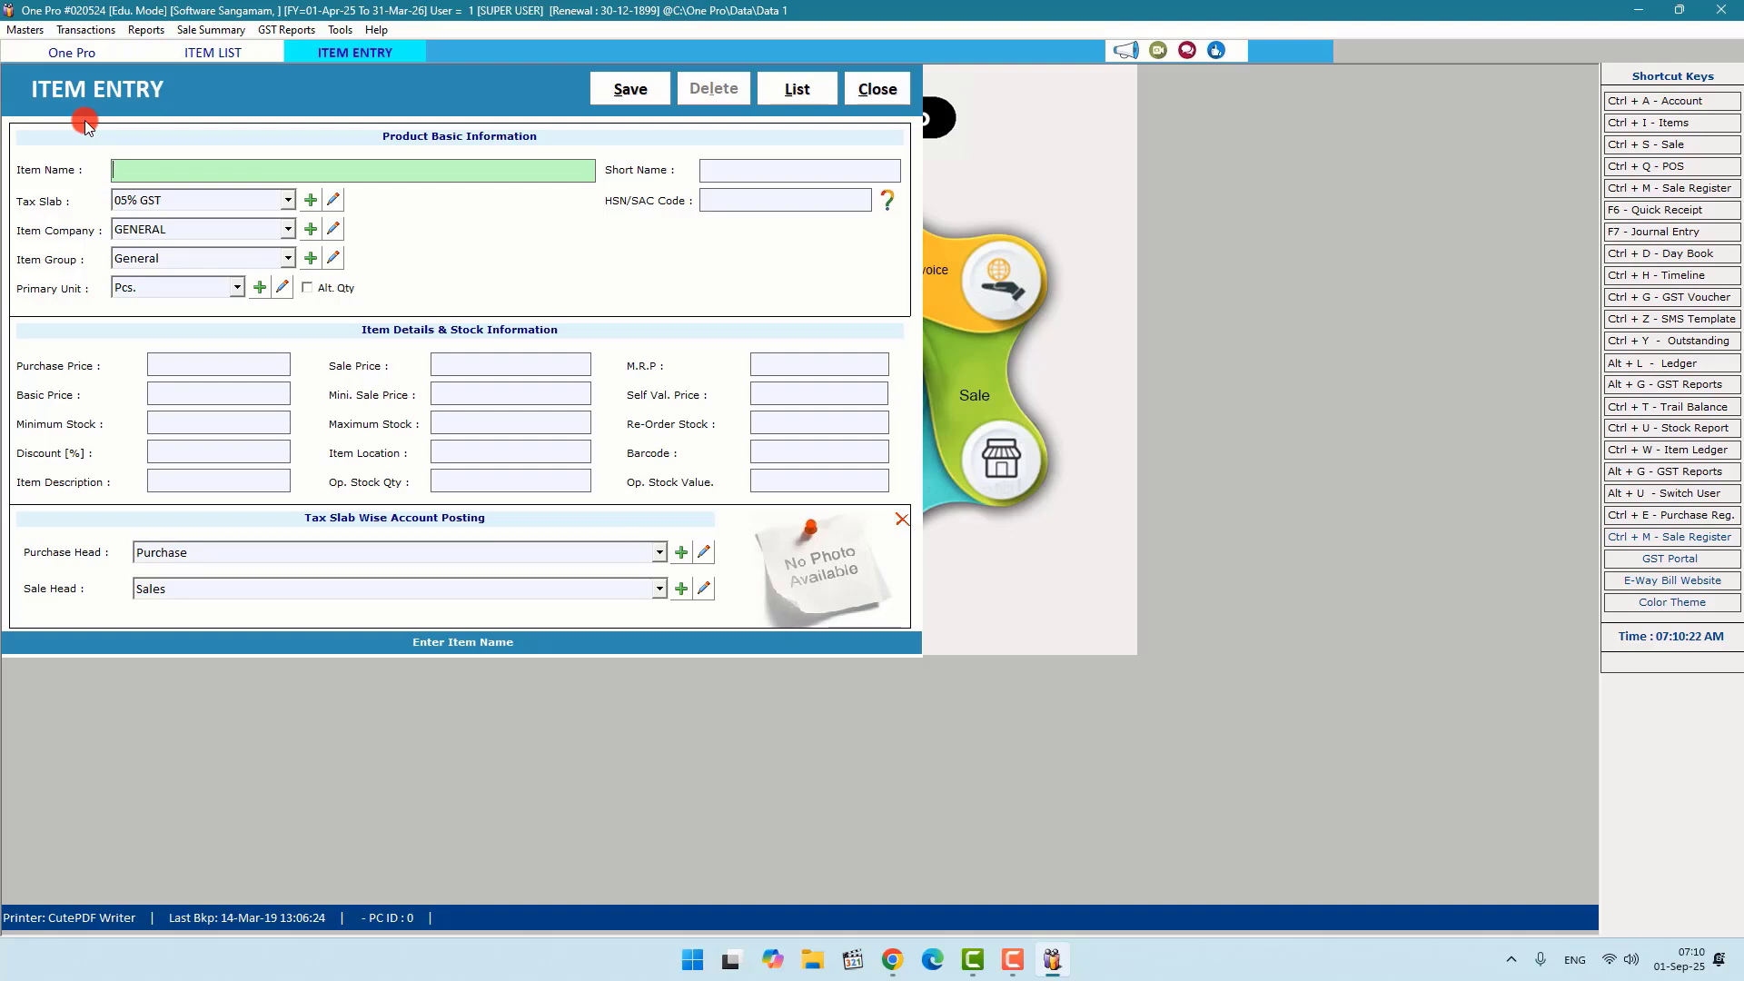
Step: Name the item 'E Pro Id Card Software', Tax Free, company GENERAL, group General, unit Pcs
{"action": "type", "text": "e pr"}
{"action": "type", "text": "id card software"}
{"action": "key", "text": "Return"}
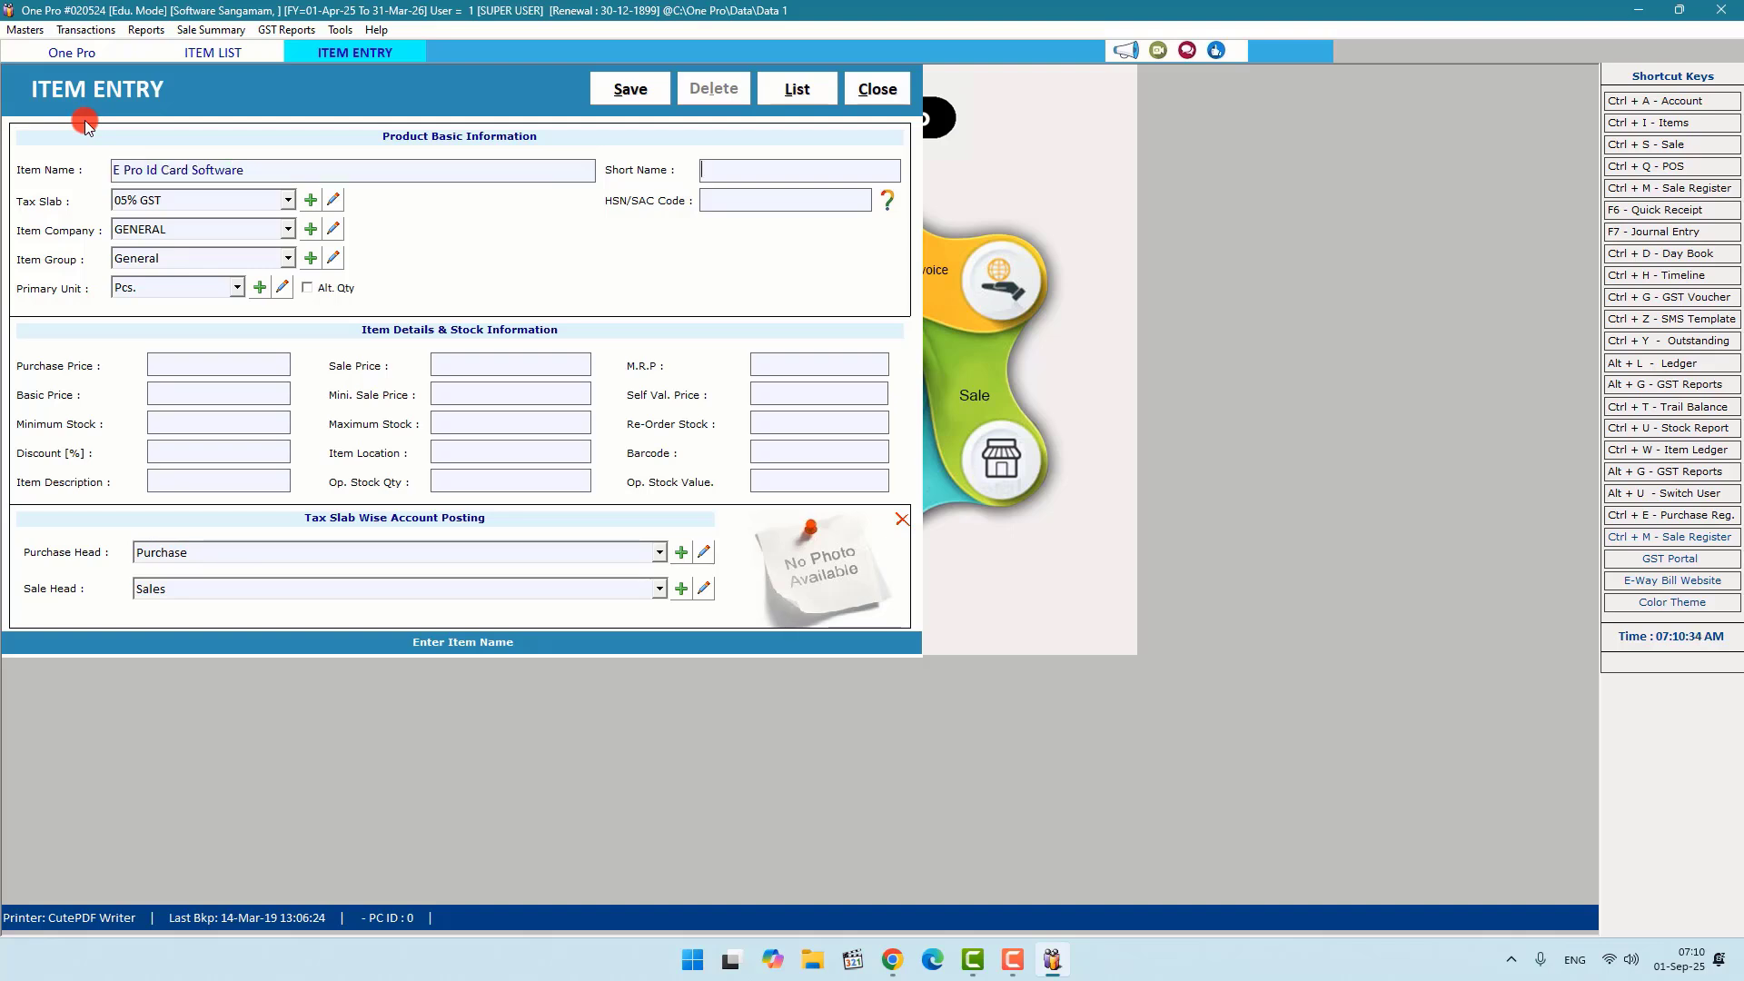
{"action": "key", "text": "Return"}
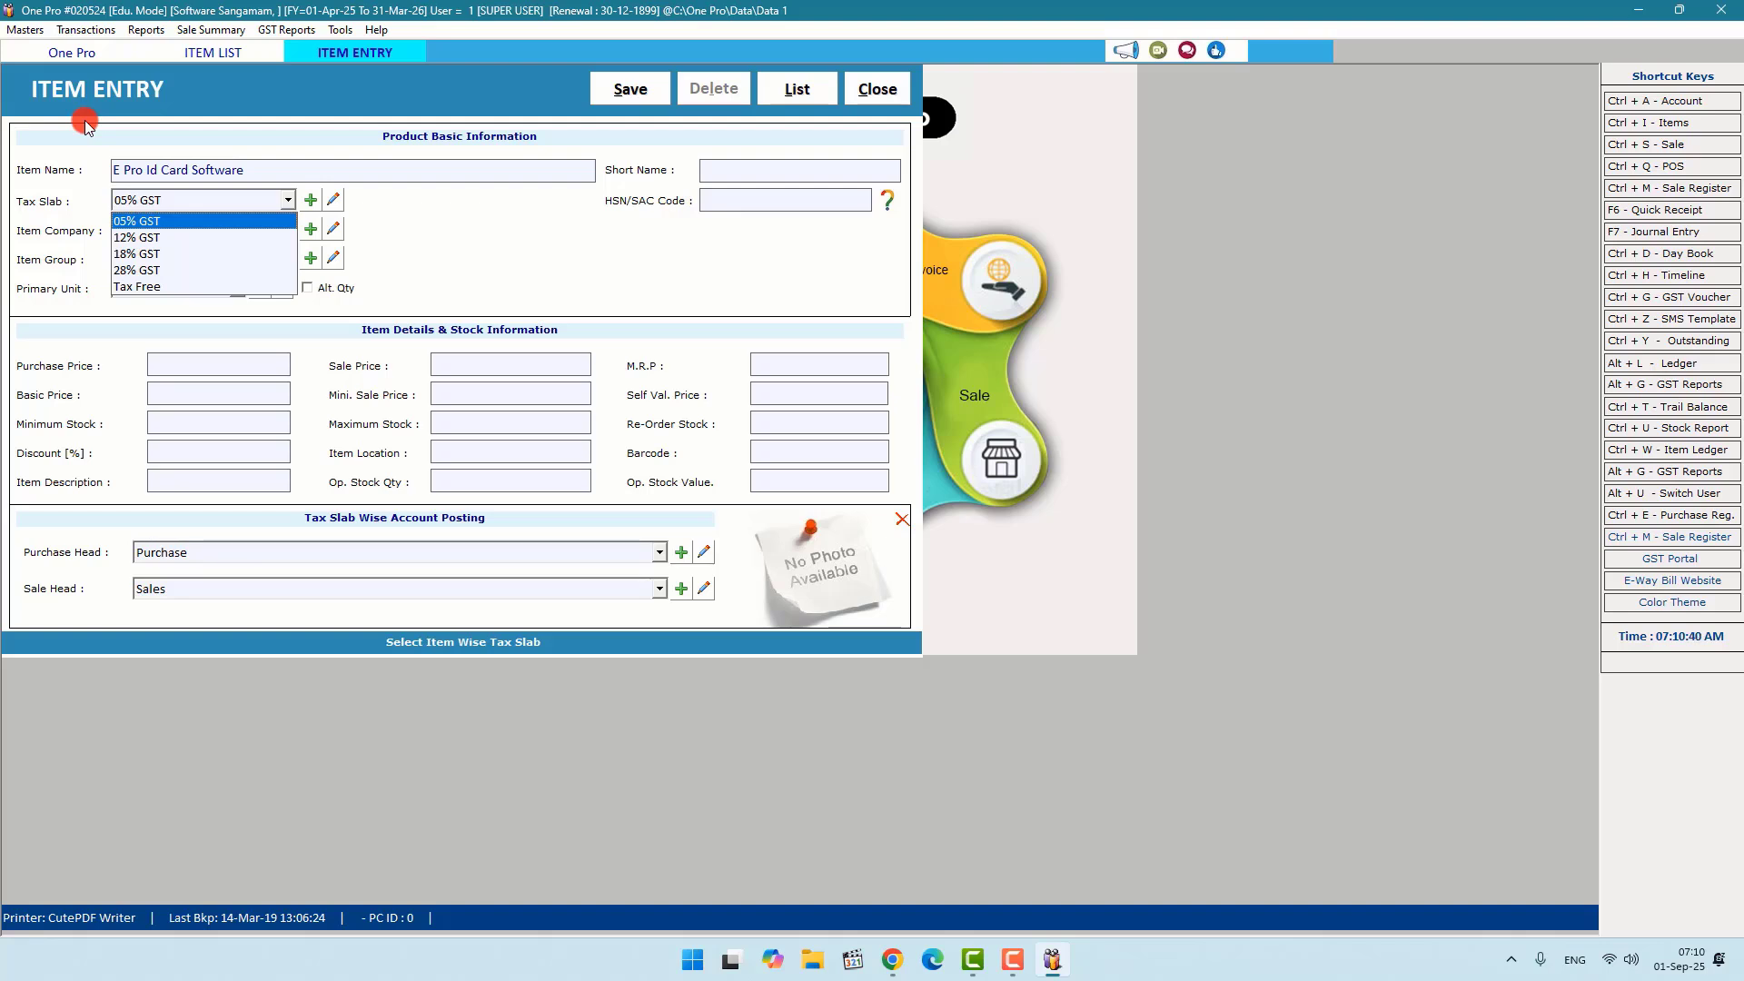
{"action": "key", "text": "Down"}
{"action": "key", "text": "Down"}
{"action": "key", "text": "Down"}
{"action": "key", "text": "Down"}
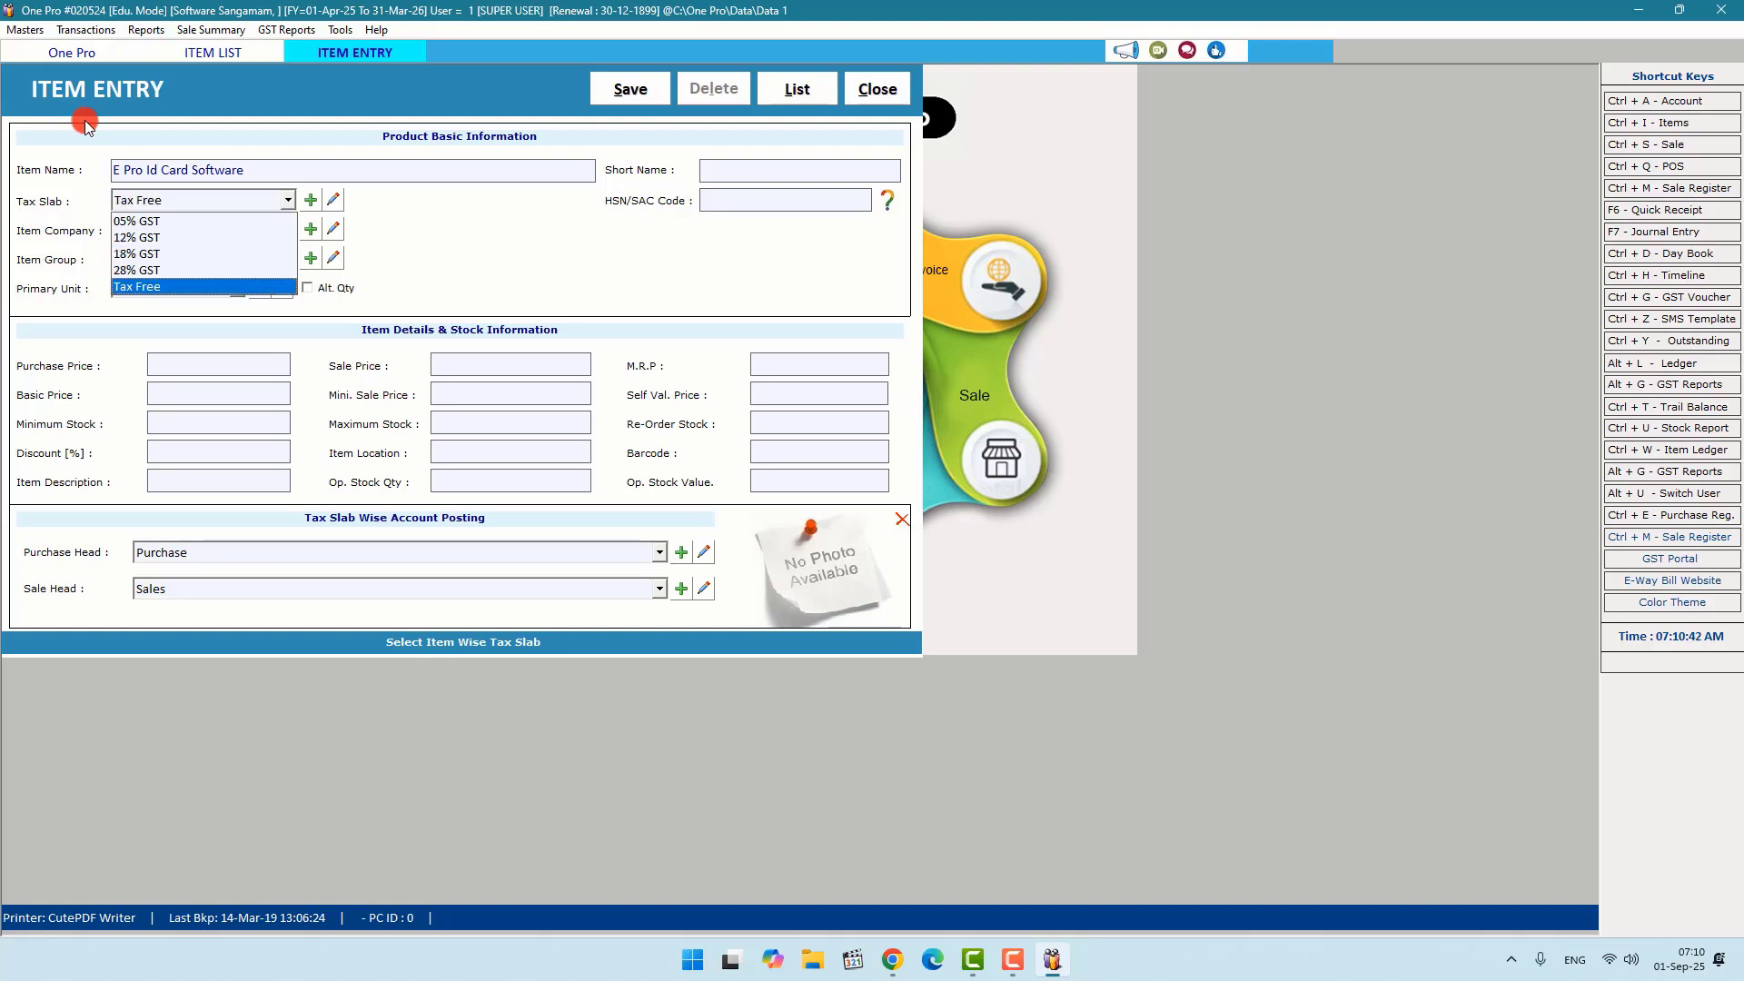
{"action": "key", "text": "Return"}
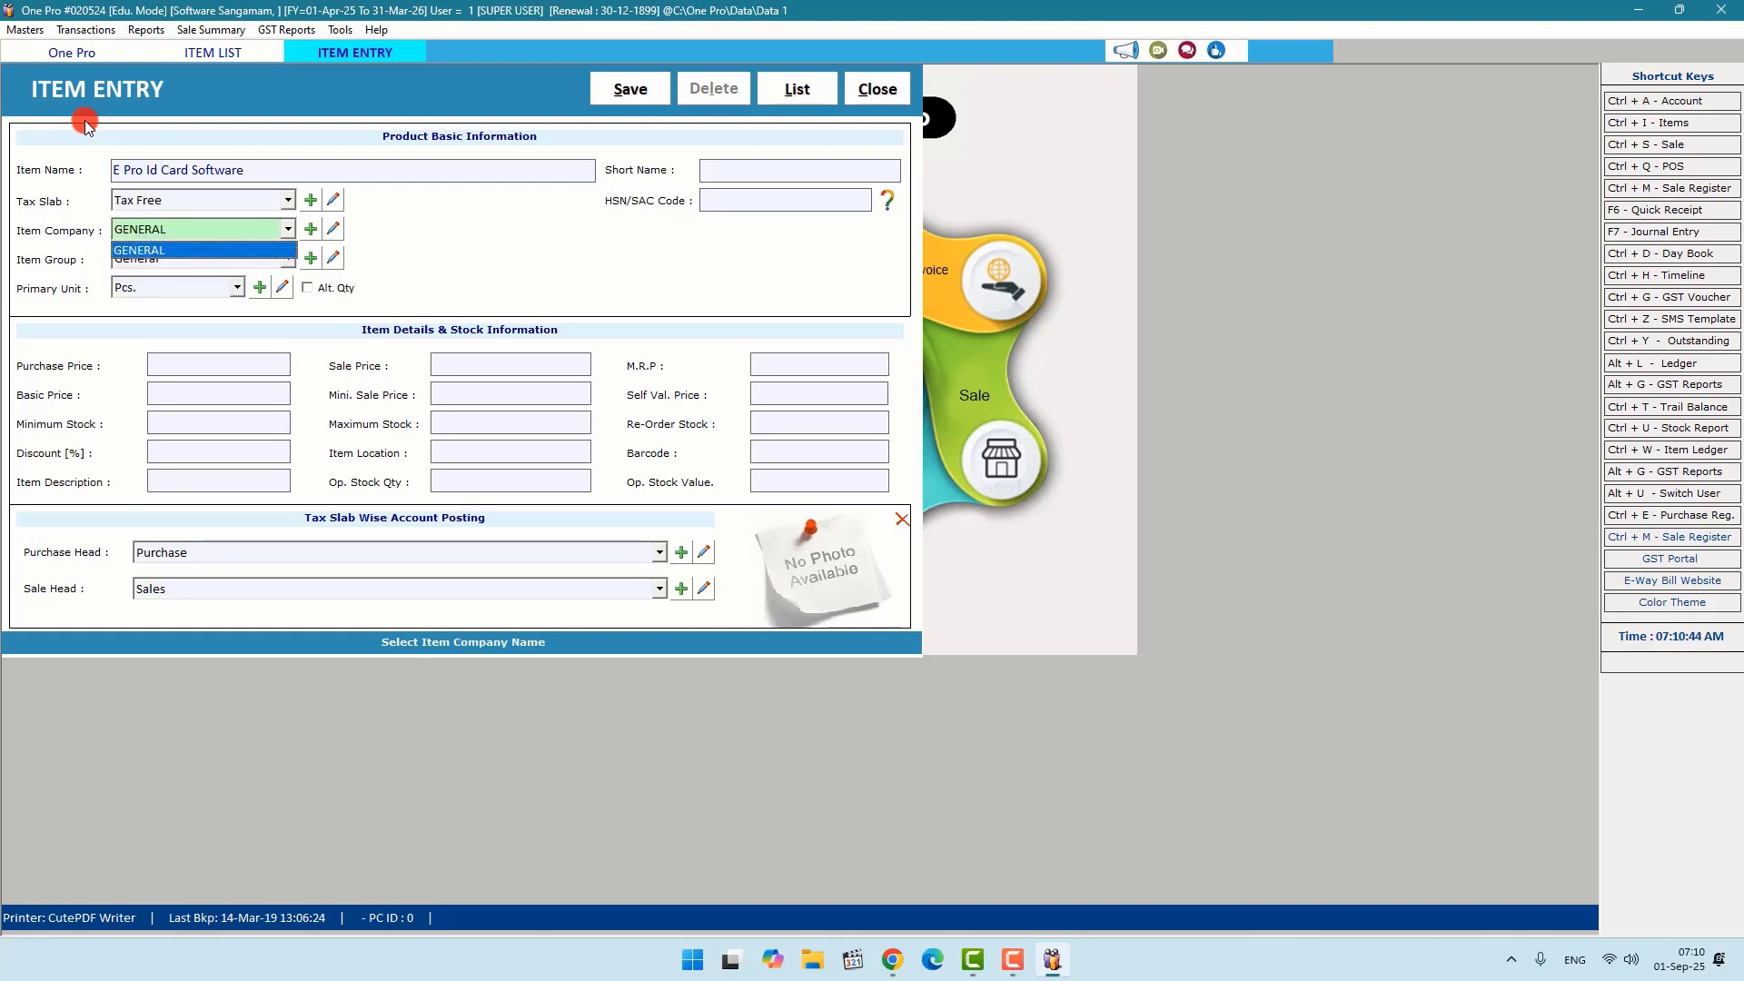
{"action": "key", "text": "Return"}
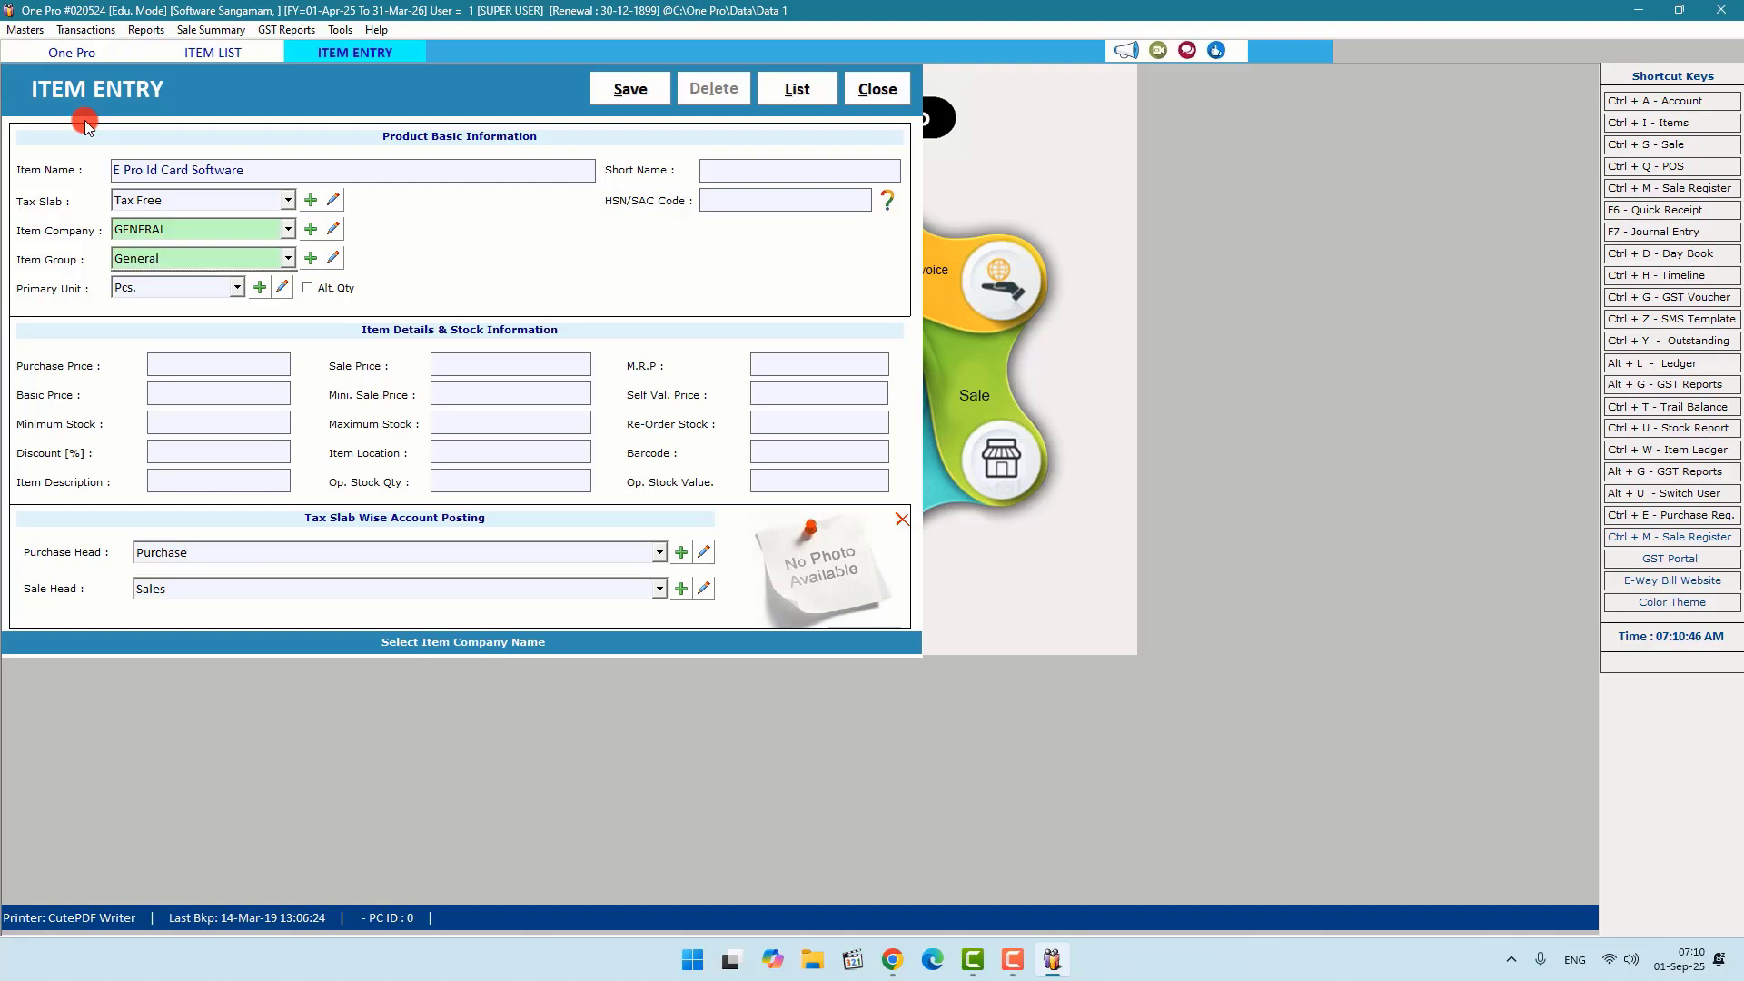
{"action": "key", "text": "Return"}
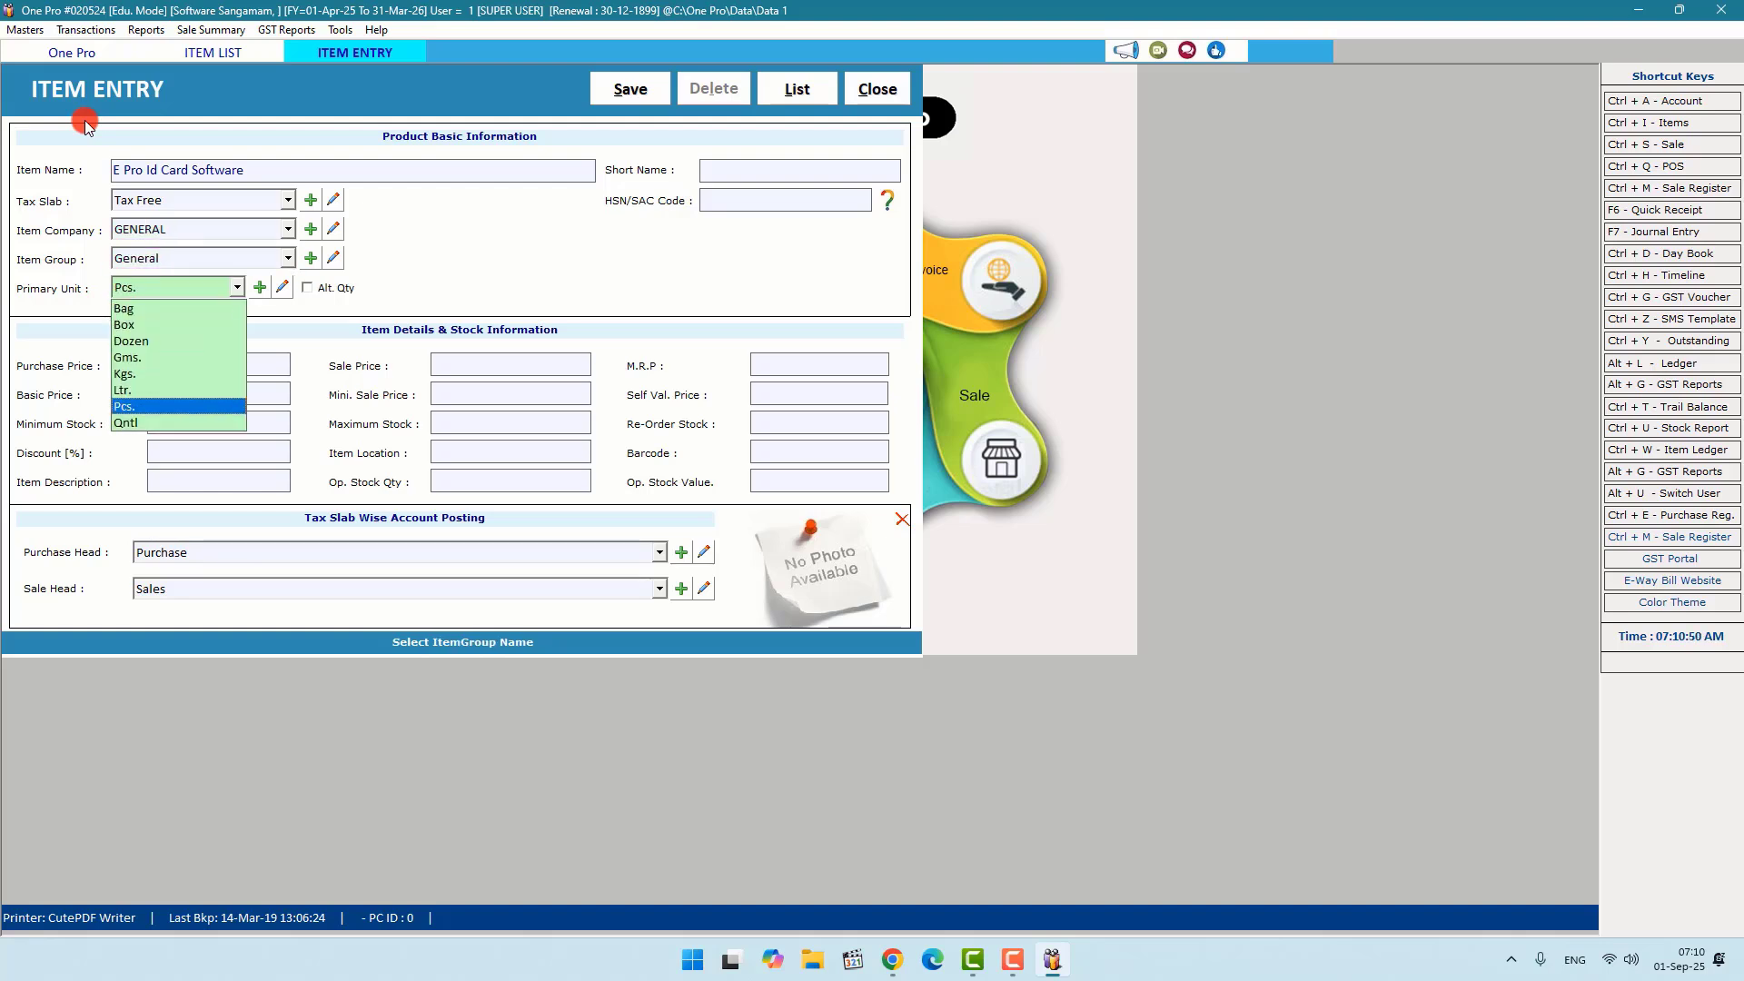
{"action": "key", "text": "Up"}
{"action": "key", "text": "Up"}
{"action": "key", "text": "Up"}
{"action": "key", "text": "Up"}
{"action": "key", "text": "Up"}
{"action": "key", "text": "Down"}
{"action": "key", "text": "Down"}
{"action": "key", "text": "Down"}
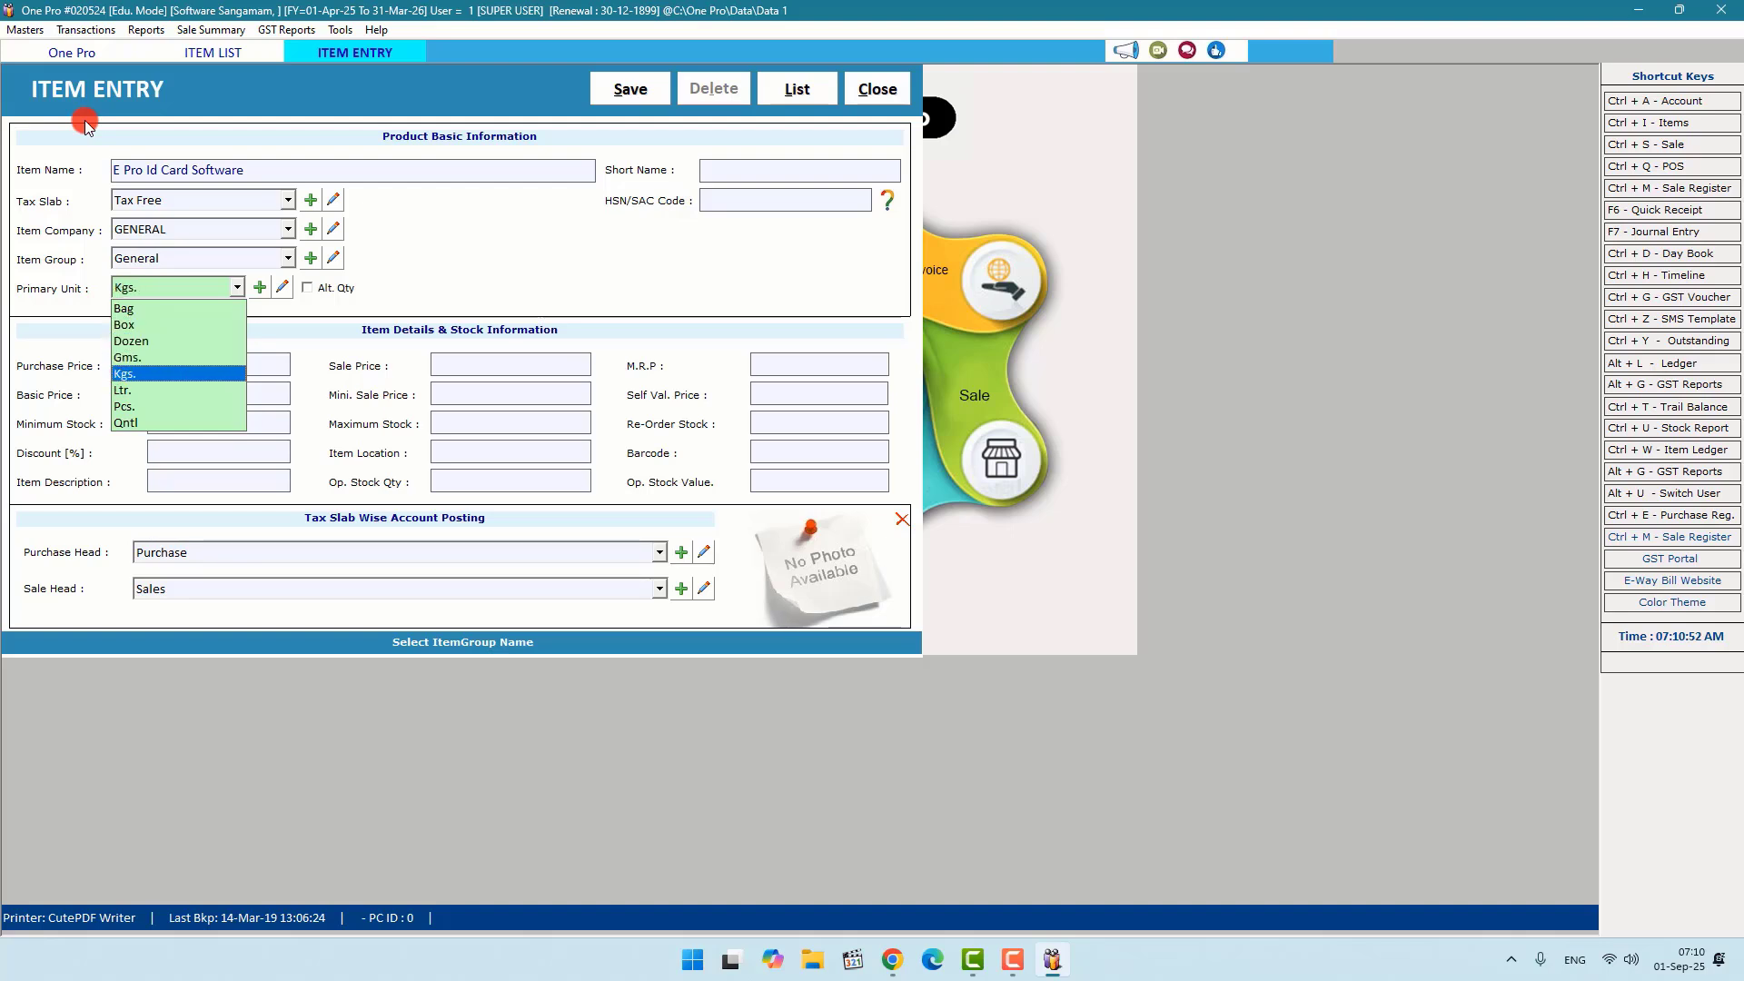
{"action": "key", "text": "Down"}
{"action": "key", "text": "Down"}
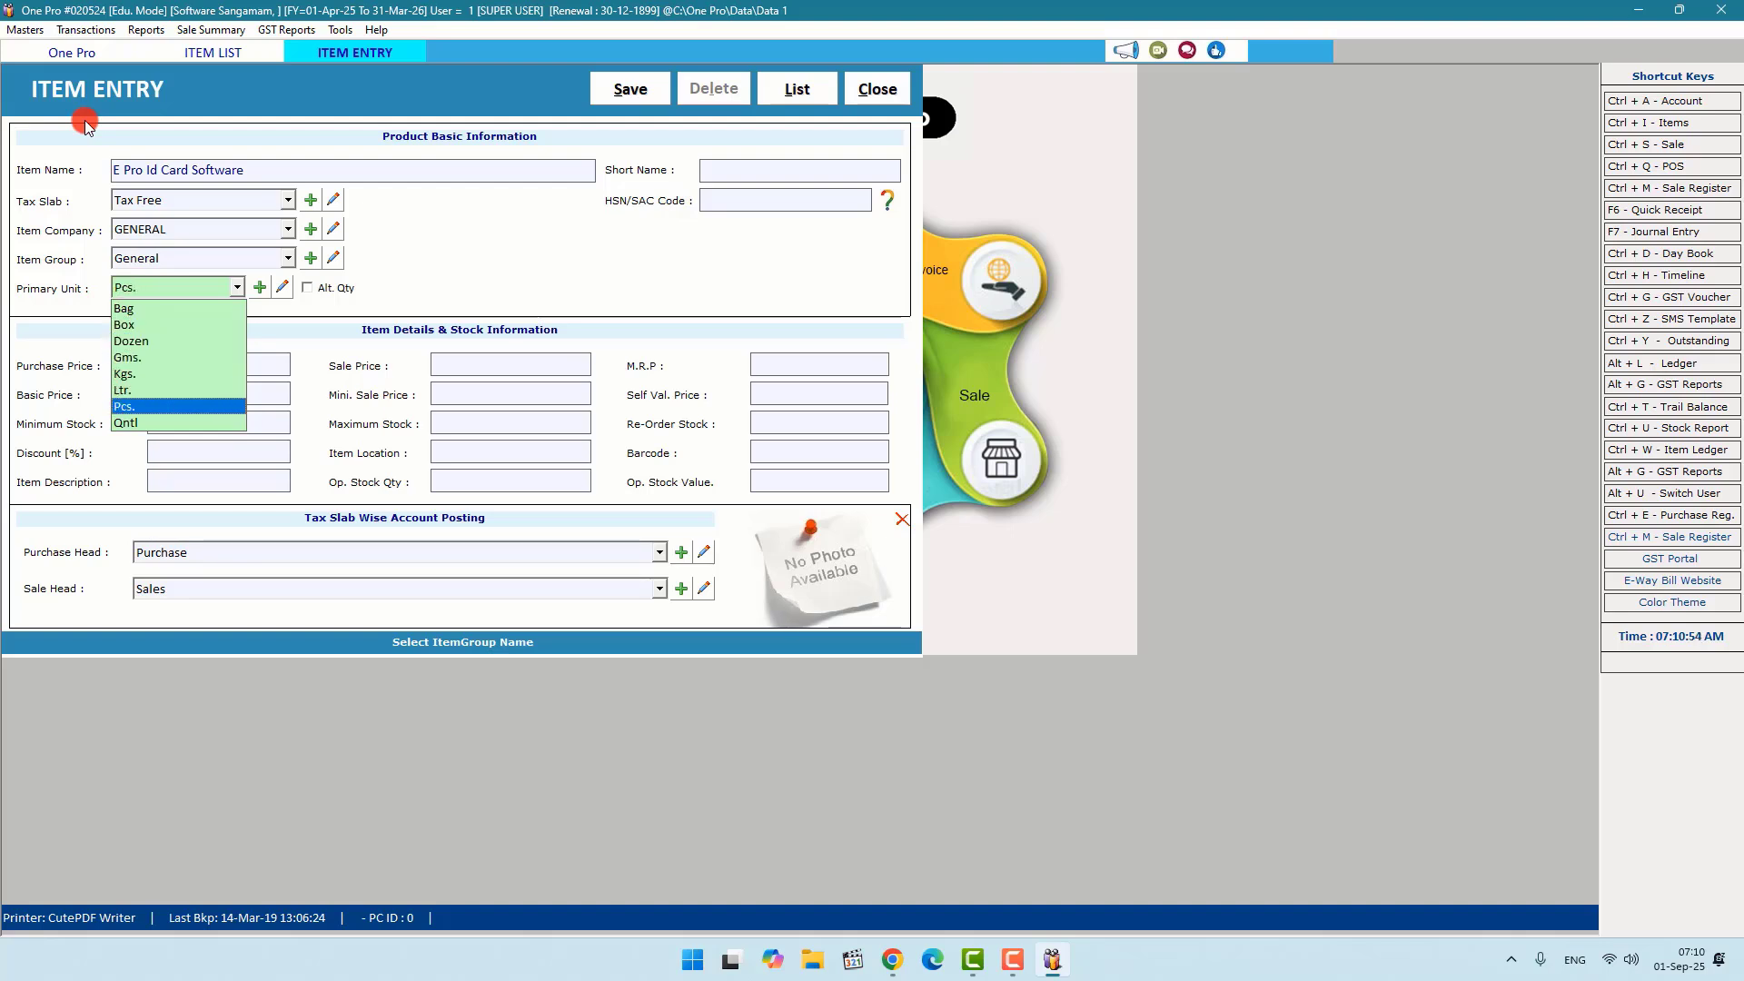
{"action": "key", "text": "Return"}
{"action": "key", "text": "Return"}
{"action": "key", "text": "Return"}
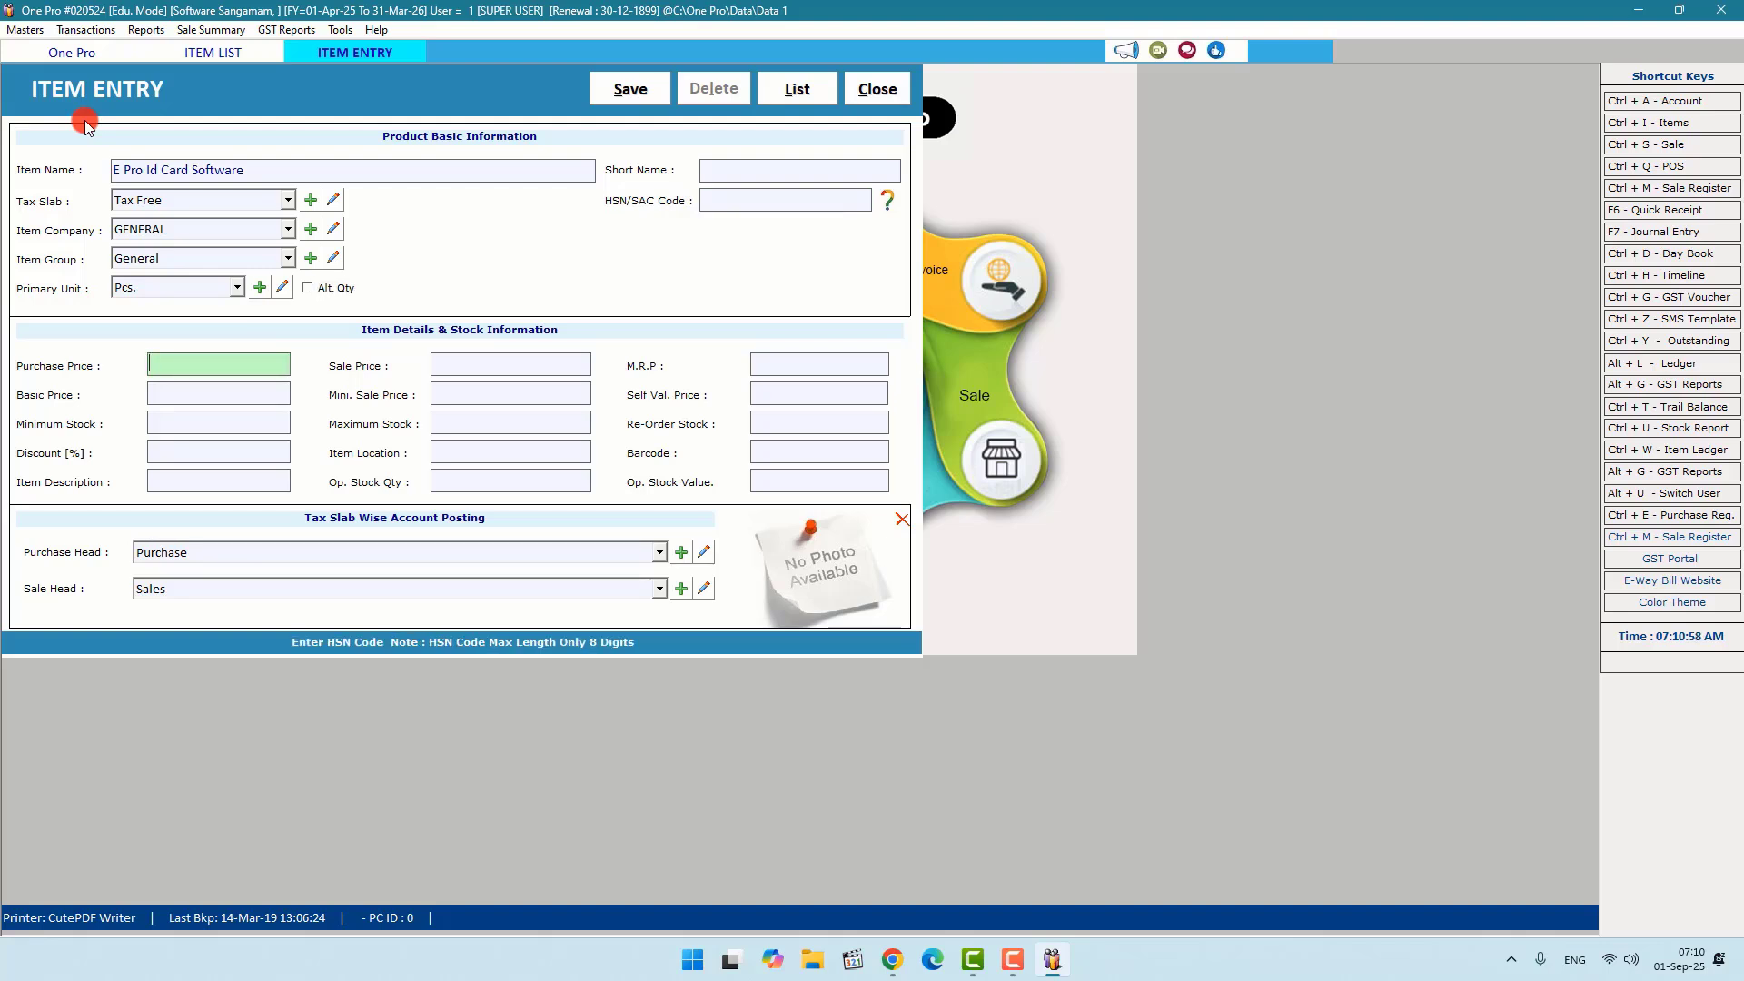
Step: Enter purchase price 800 and sale price 1200
{"action": "type", "text": "800"}
{"action": "key", "text": "Return"}
{"action": "type", "text": "1000"}
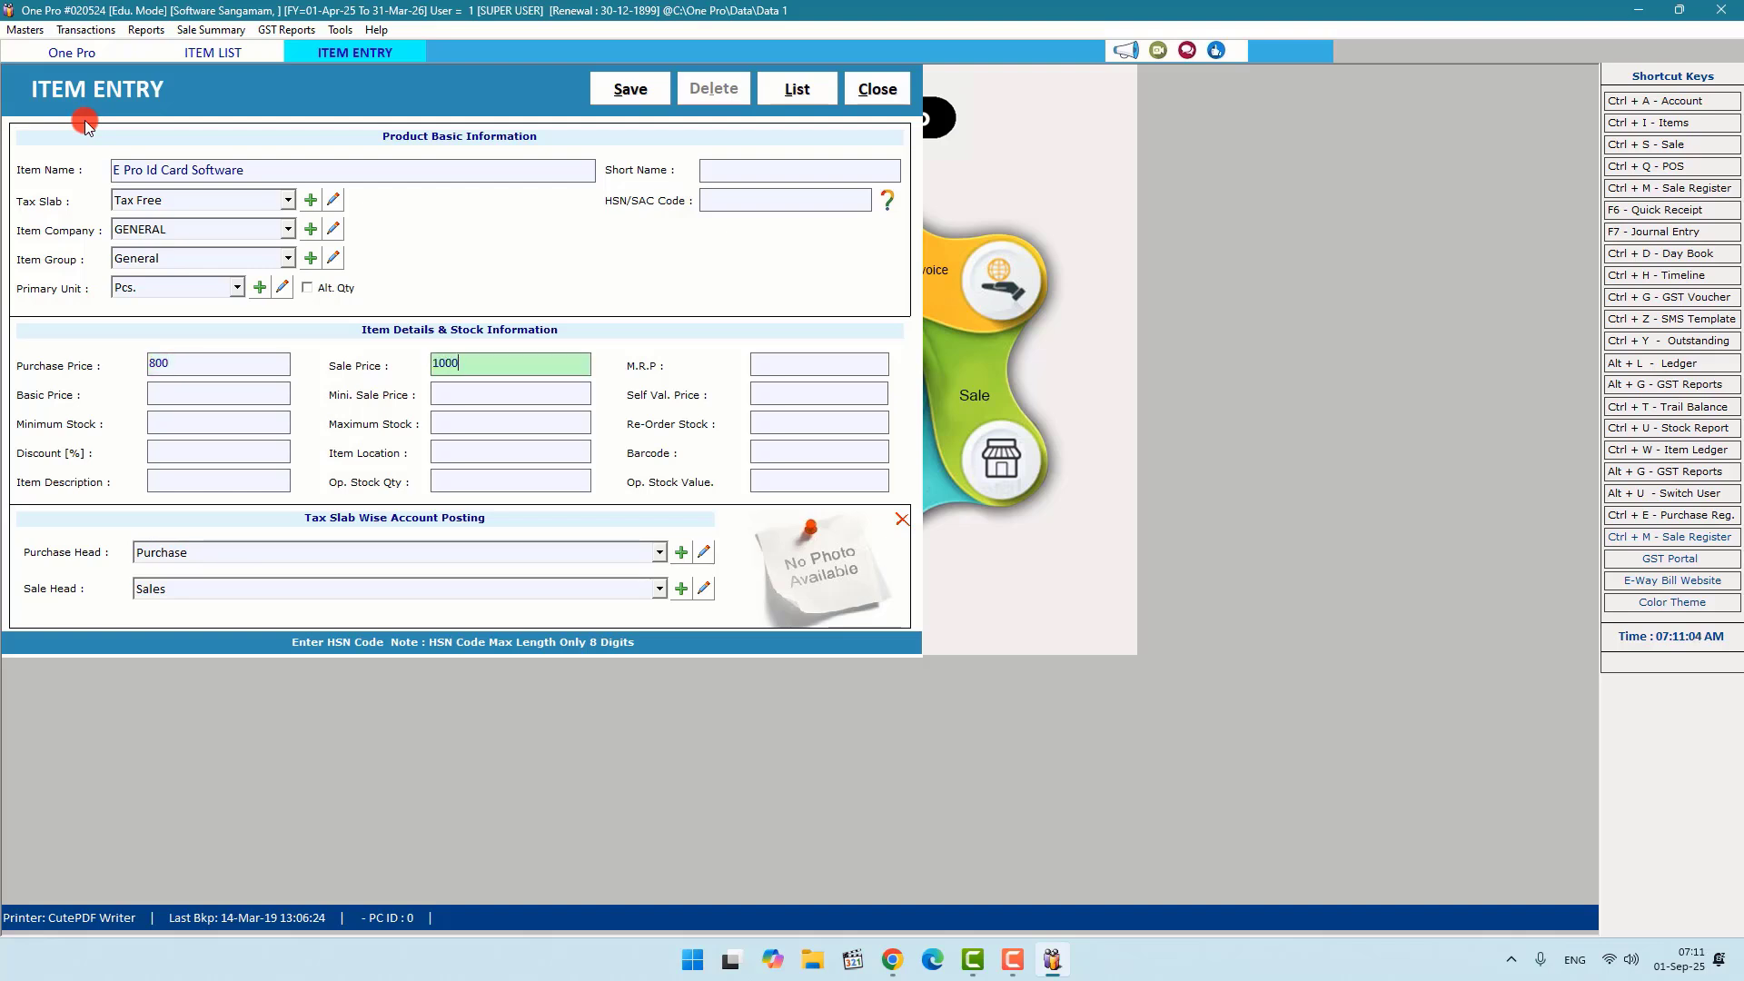
{"action": "key", "text": "Return"}
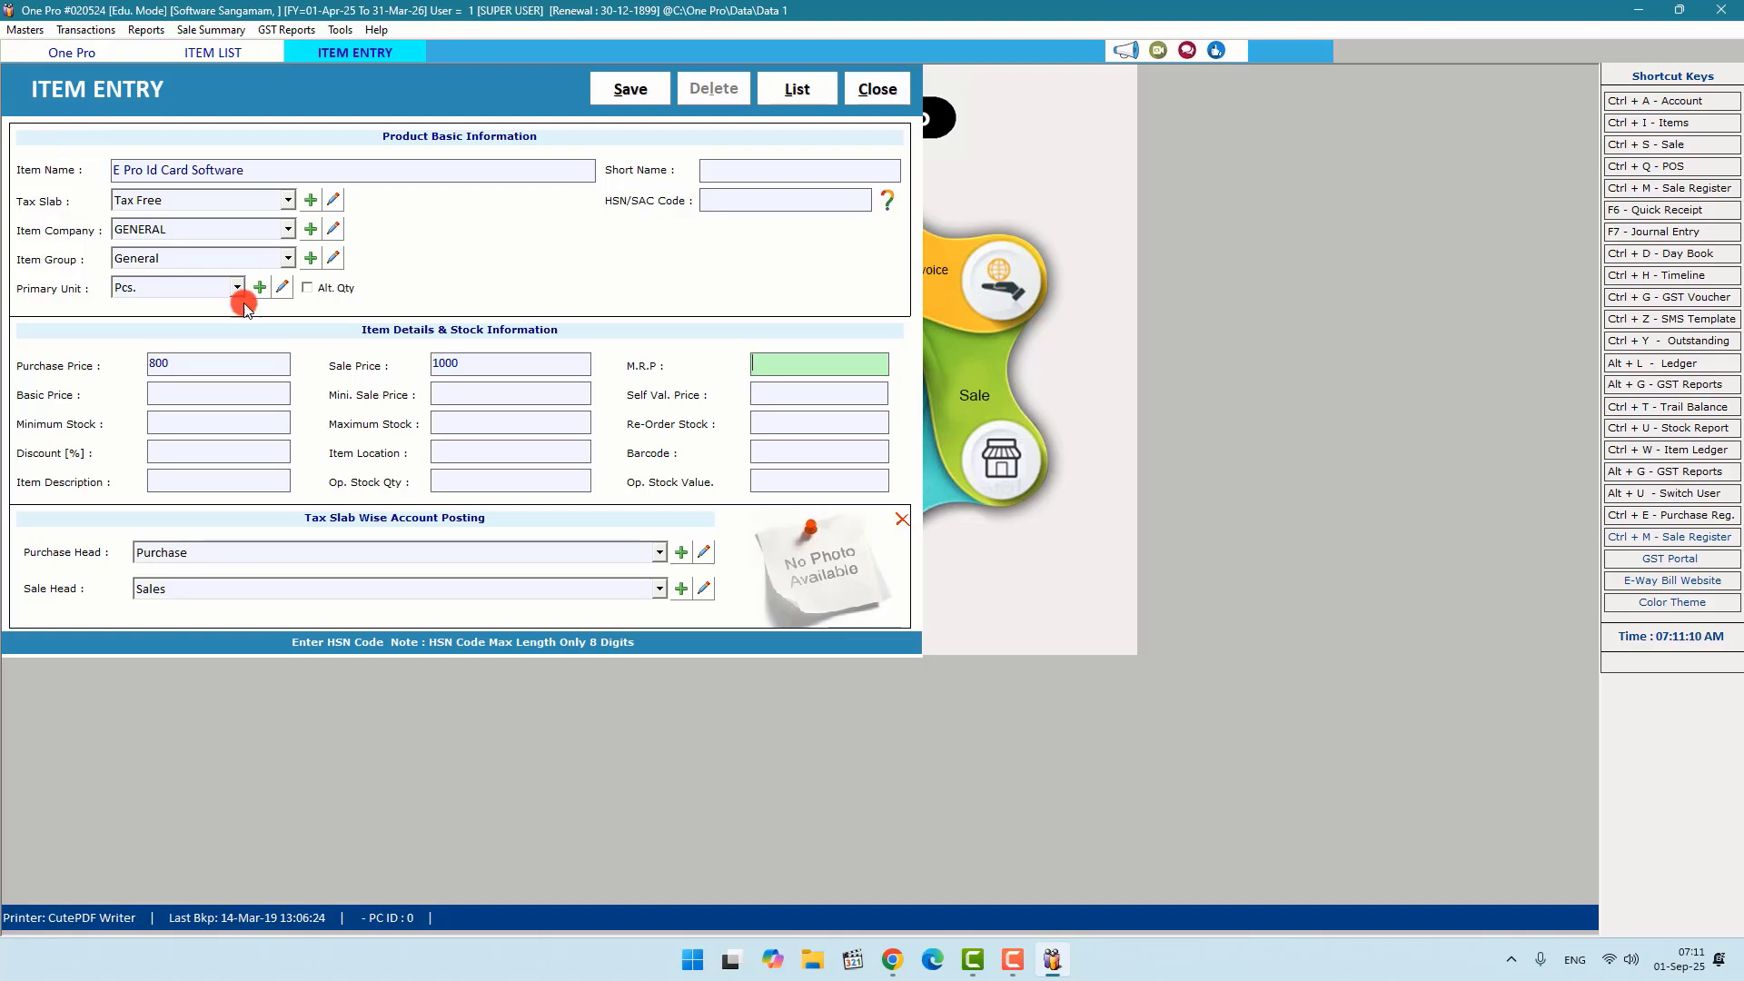
{"action": "left_click", "coordinate": [472, 359]}
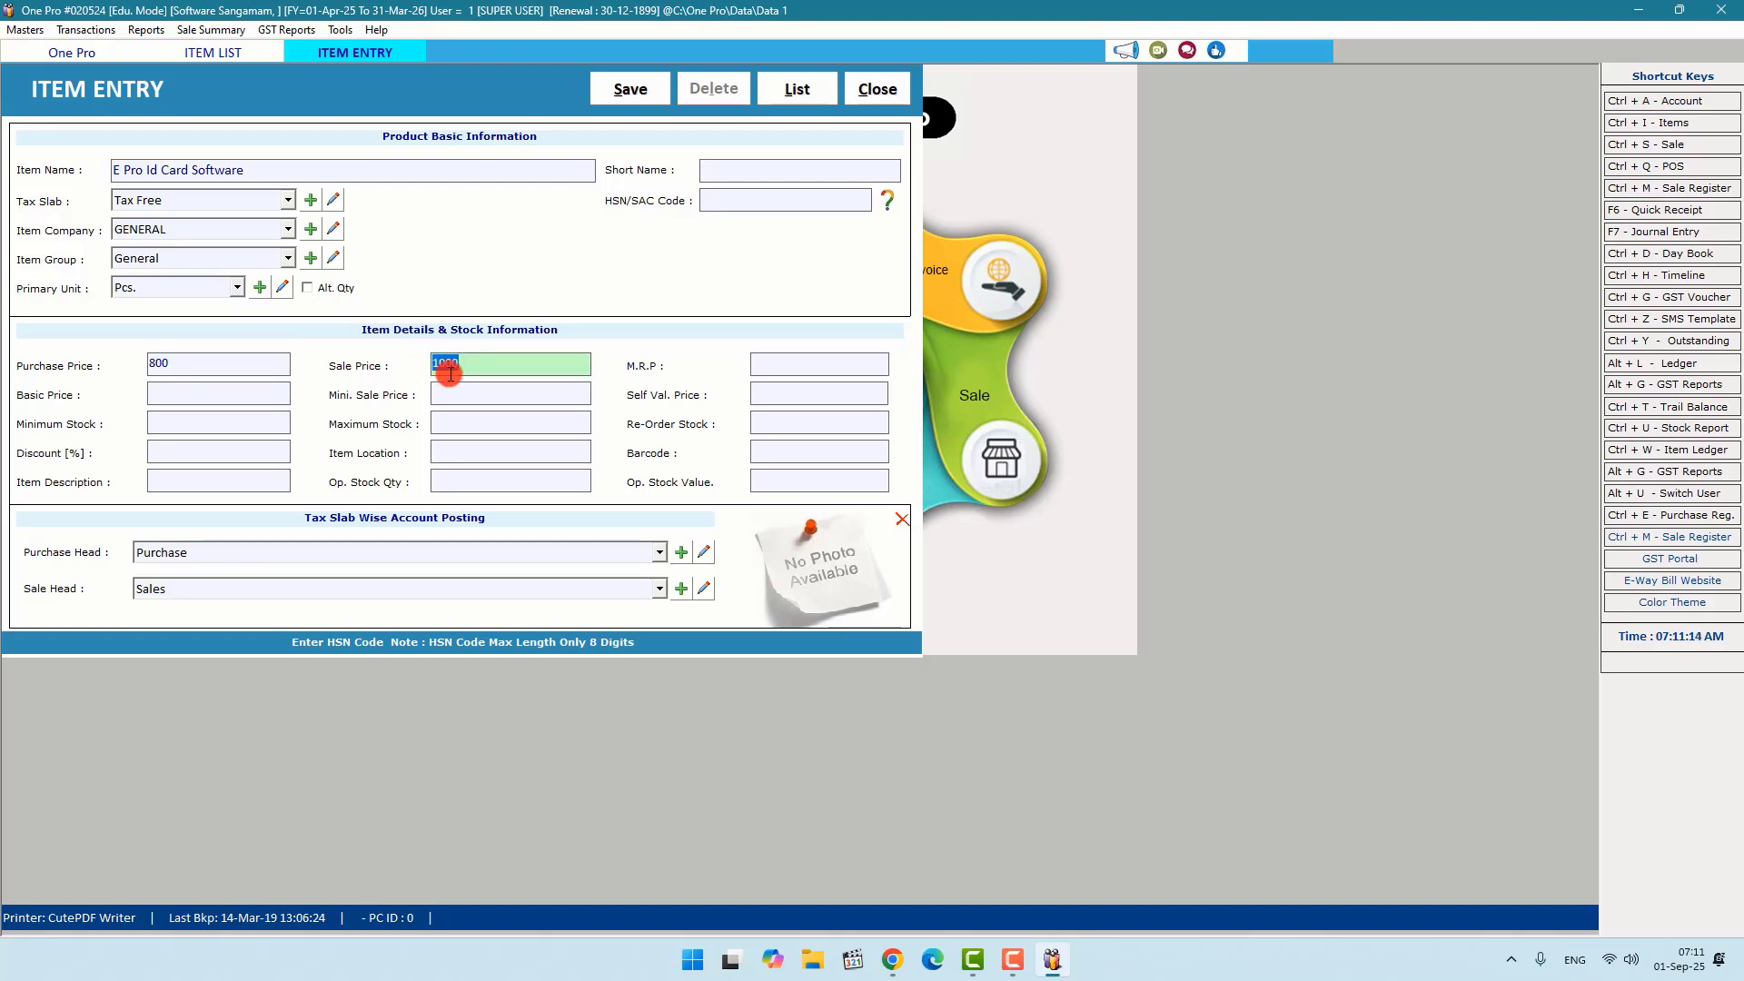
{"action": "left_click", "coordinate": [451, 374]}
{"action": "left_click_drag", "start_coordinate": [474, 365], "coordinate": [441, 363]}
{"action": "type", "text": "200"}
{"action": "key", "text": "Return"}
Step: Set MRP 1300, basic price 800 and minimum sale price 1000
{"action": "type", "text": "1"}
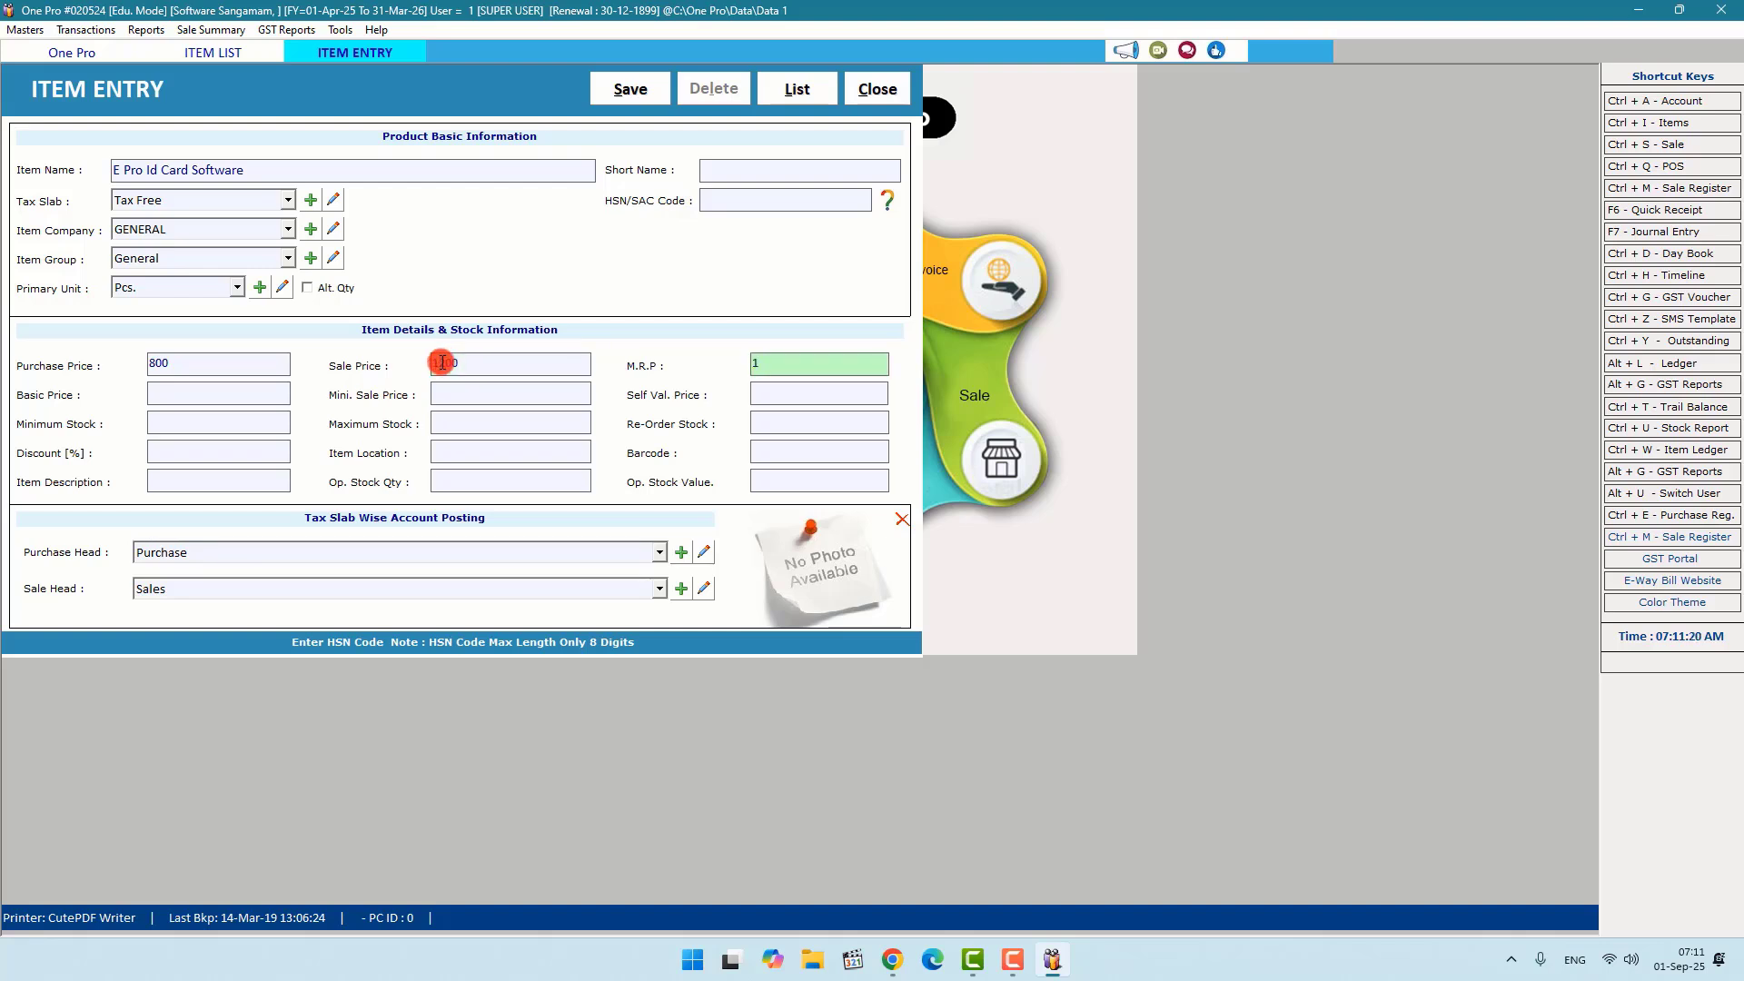
{"action": "type", "text": "0"}
{"action": "type", "text": "30"}
{"action": "type", "text": "0"}
{"action": "key", "text": "Return"}
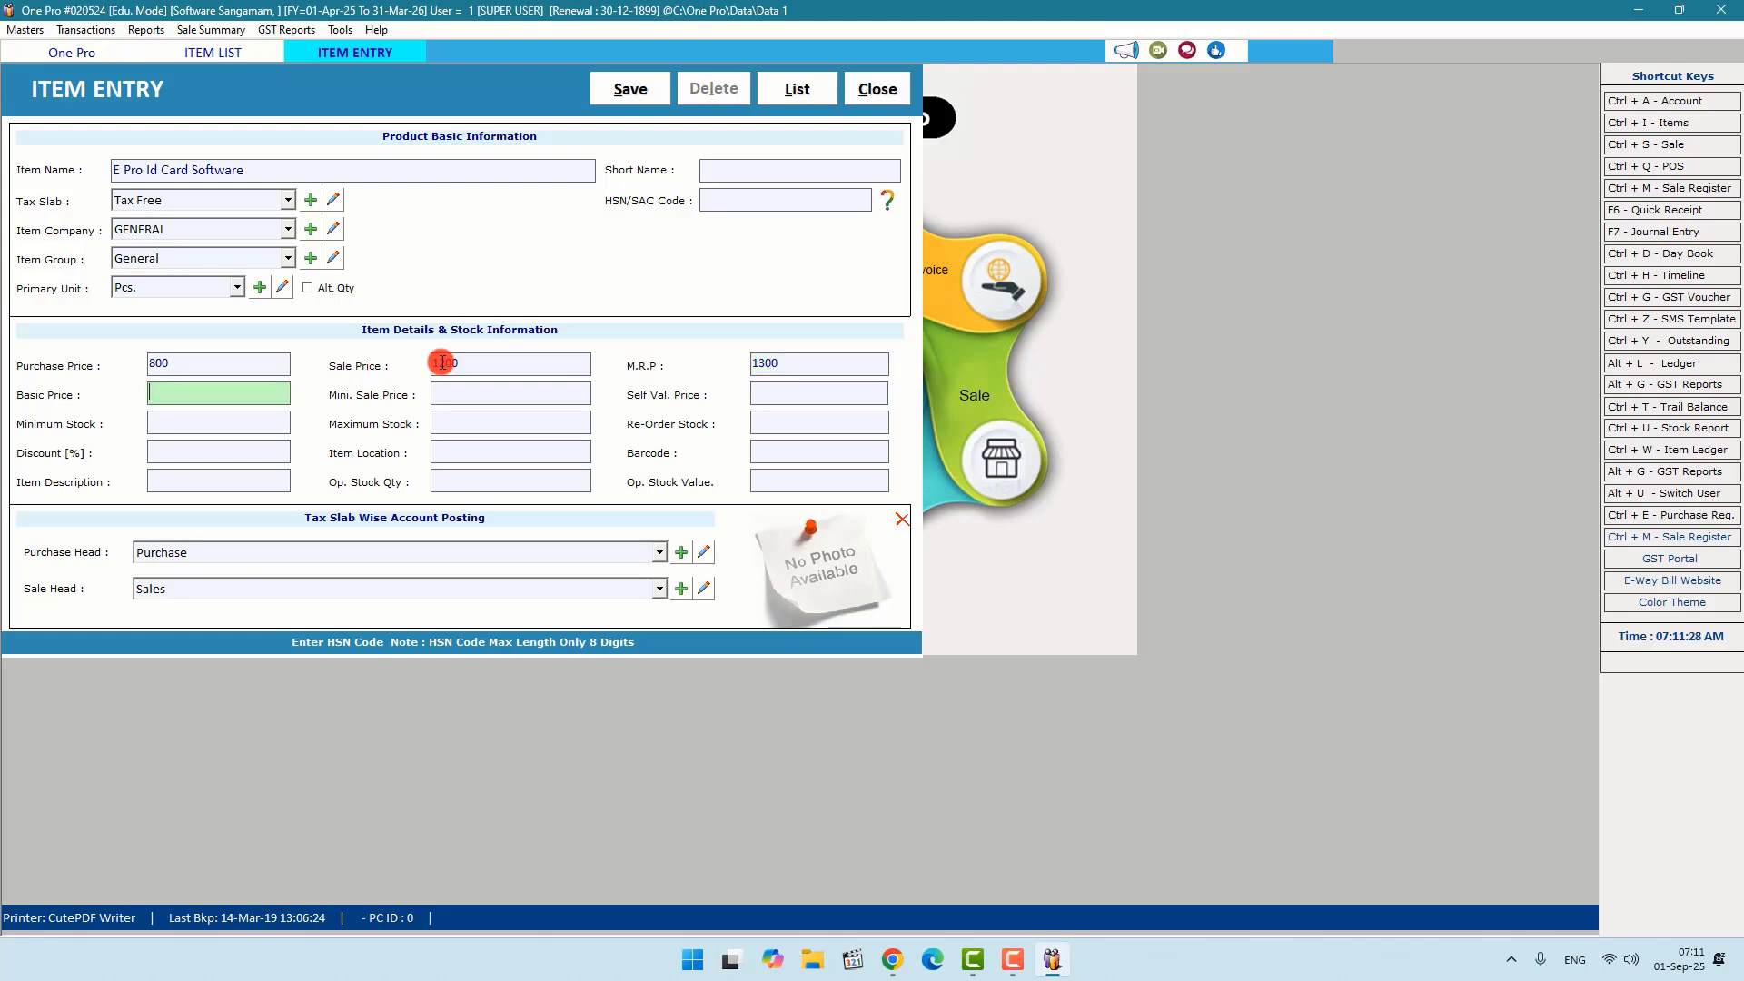
{"action": "type", "text": "800"}
{"action": "key", "text": "Return"}
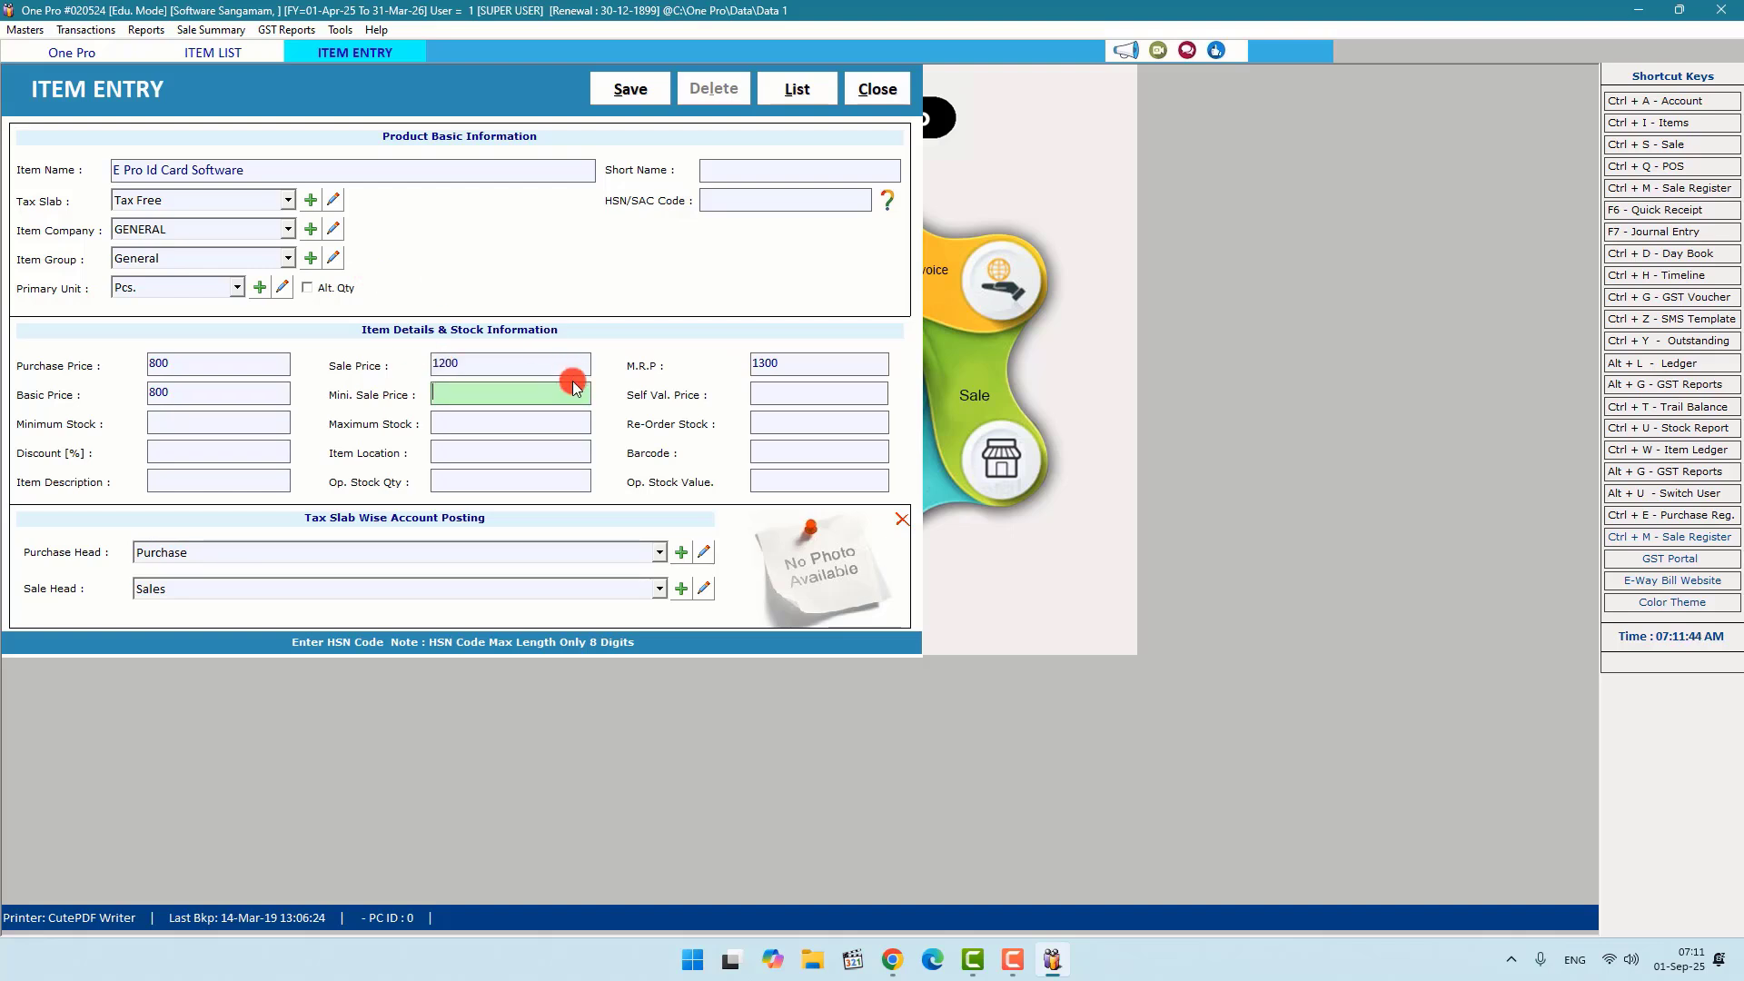
{"action": "type", "text": "1000"}
Step: Set self valuation price 800 and minimum, maximum and re-order stock to 5, 25 and 15
{"action": "key", "text": "Return"}
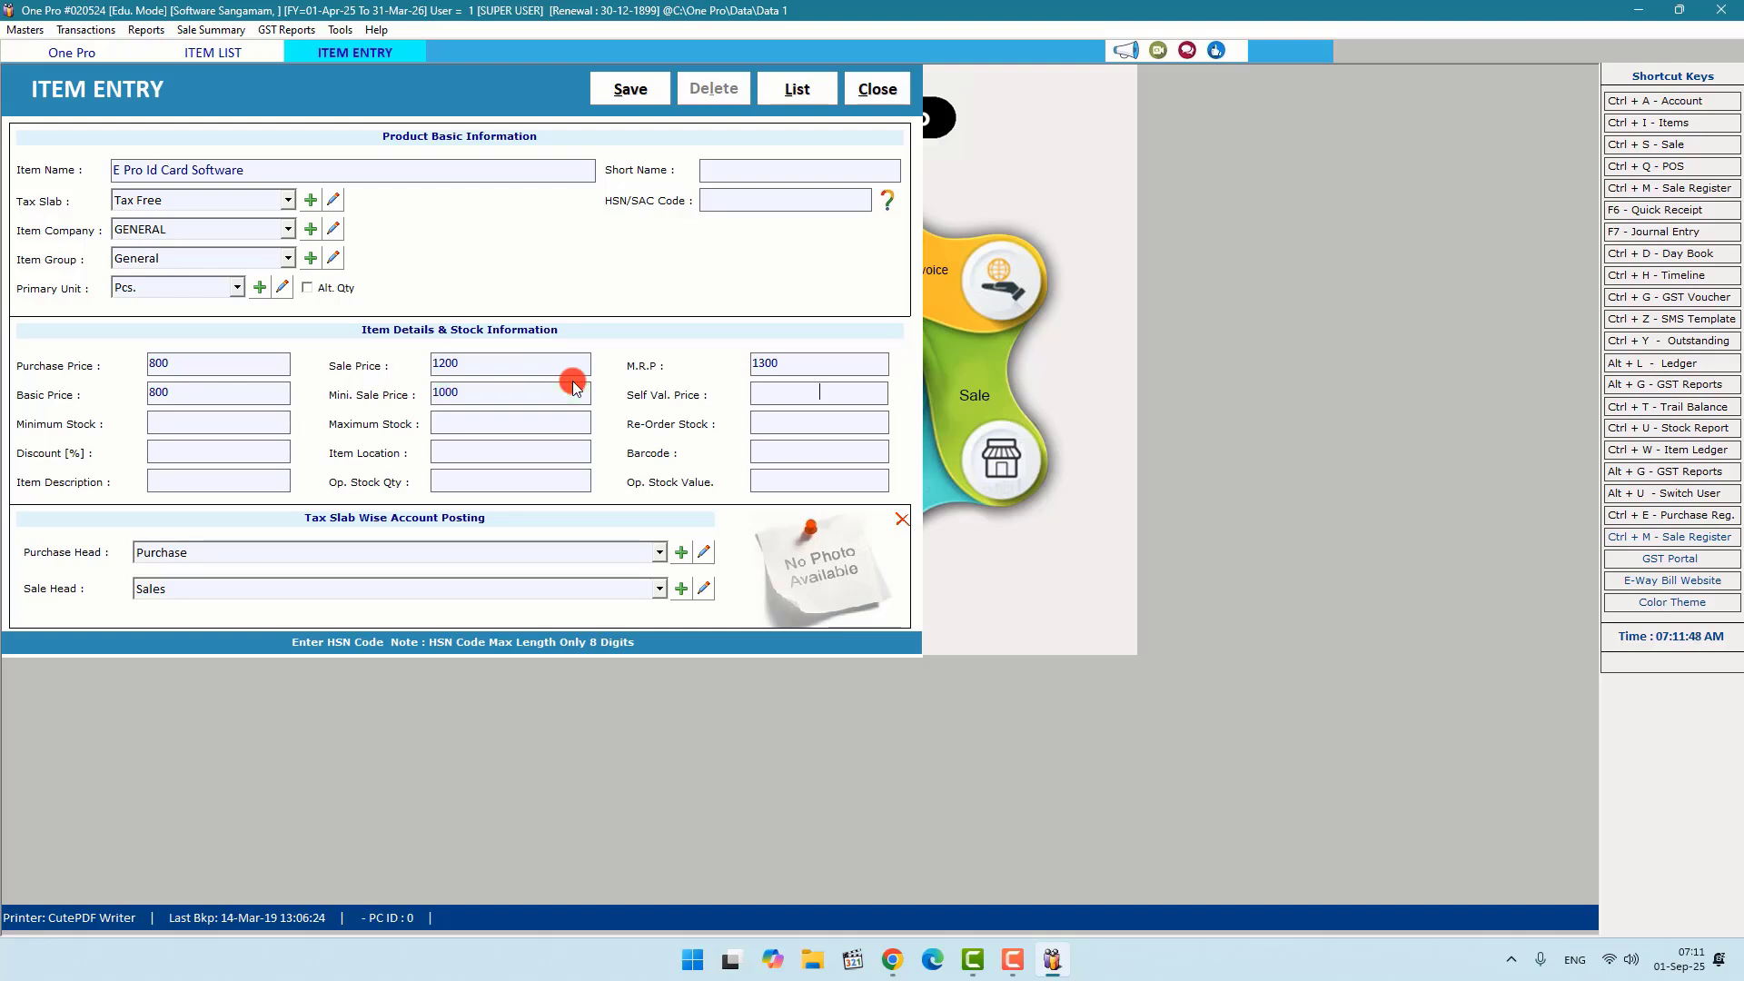
{"action": "type", "text": "800"}
{"action": "key", "text": "Return"}
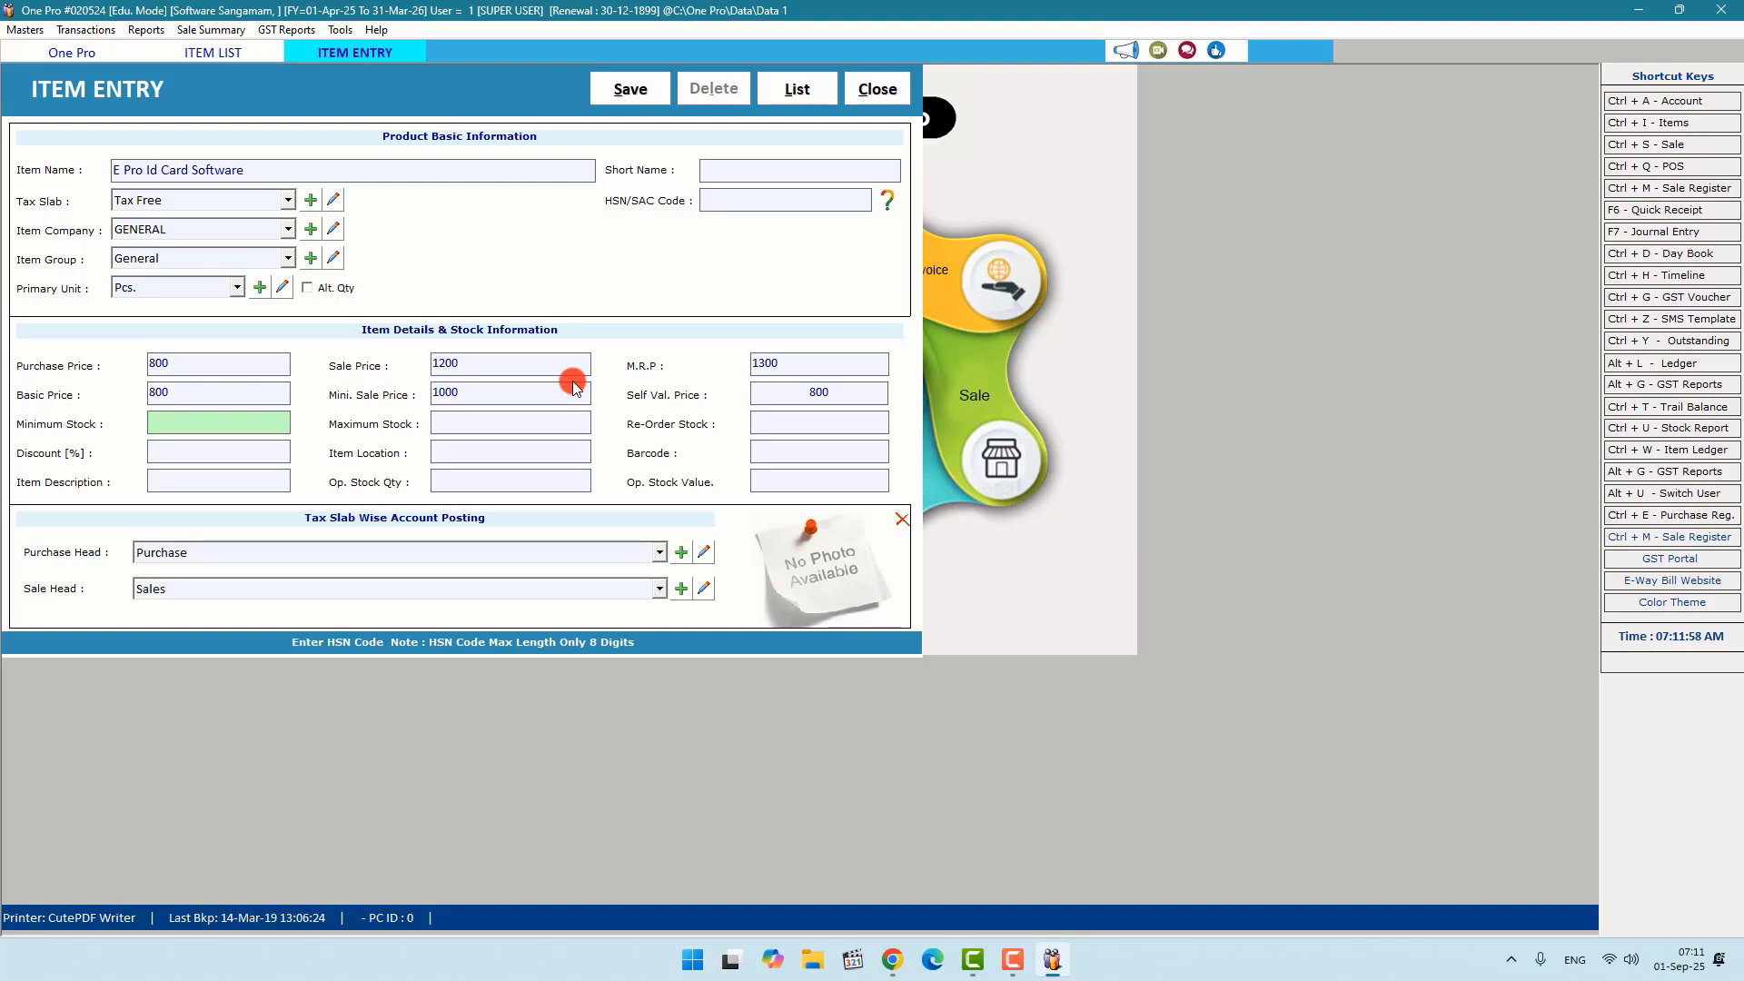
{"action": "type", "text": "5"}
{"action": "key", "text": "Return"}
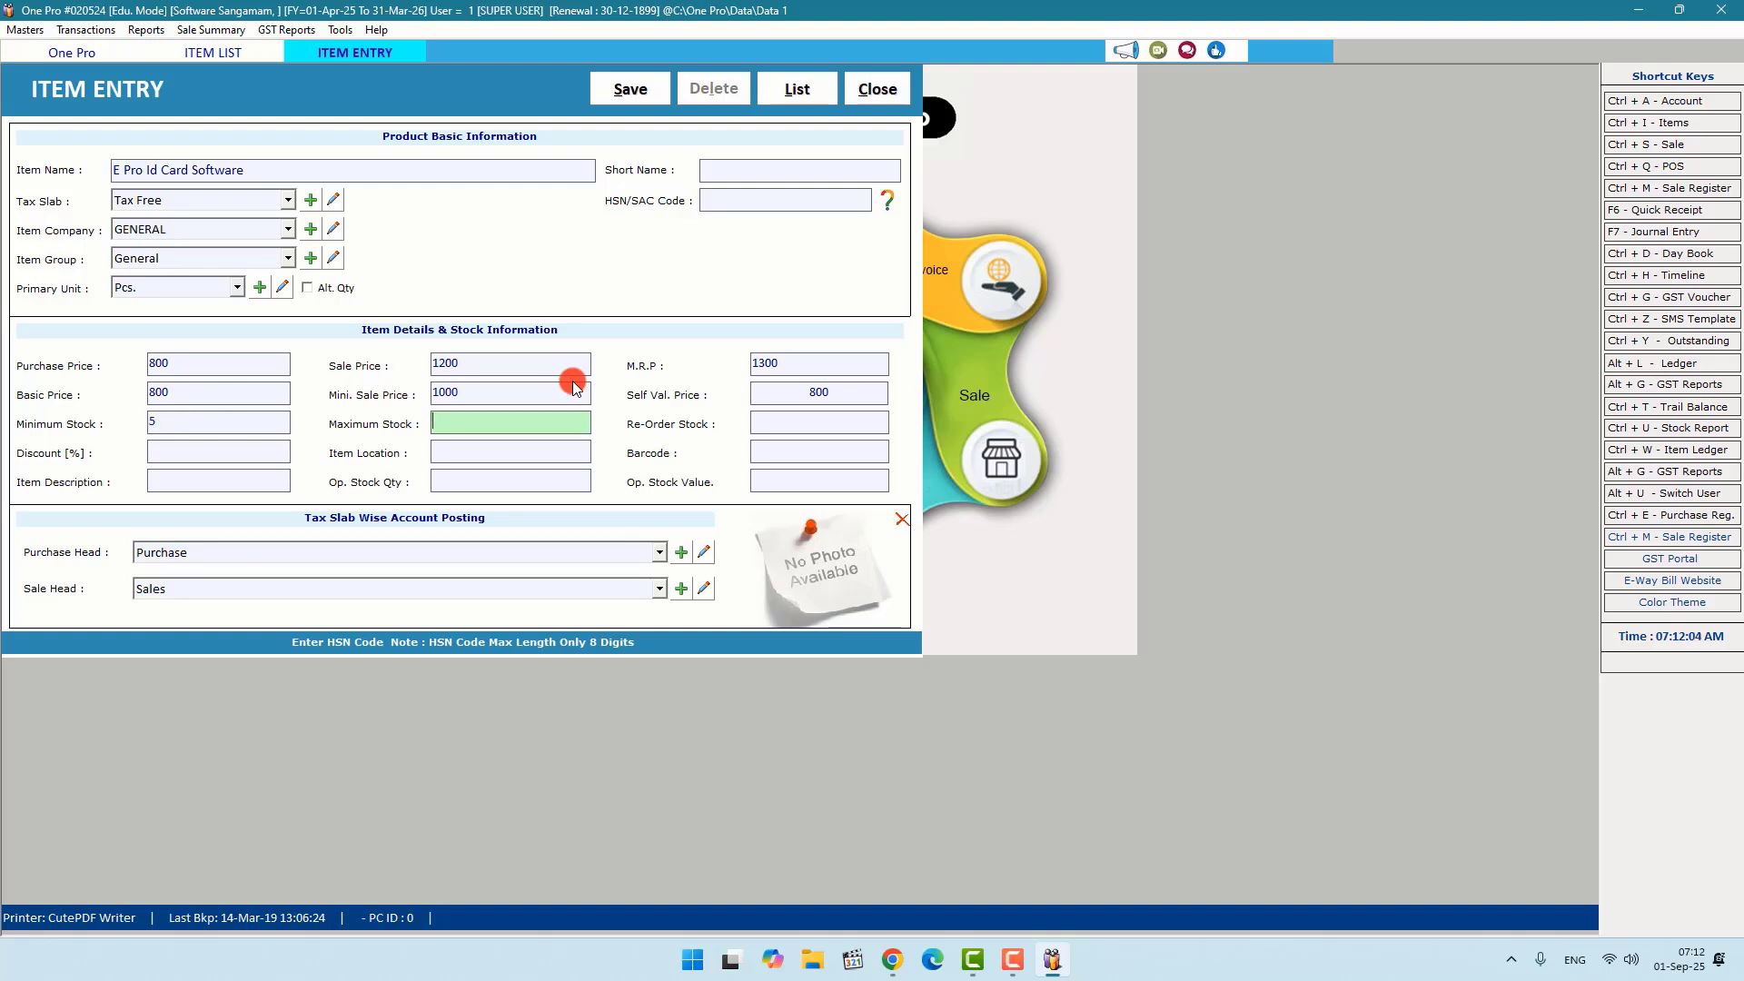
{"action": "type", "text": "25"}
{"action": "key", "text": "Return"}
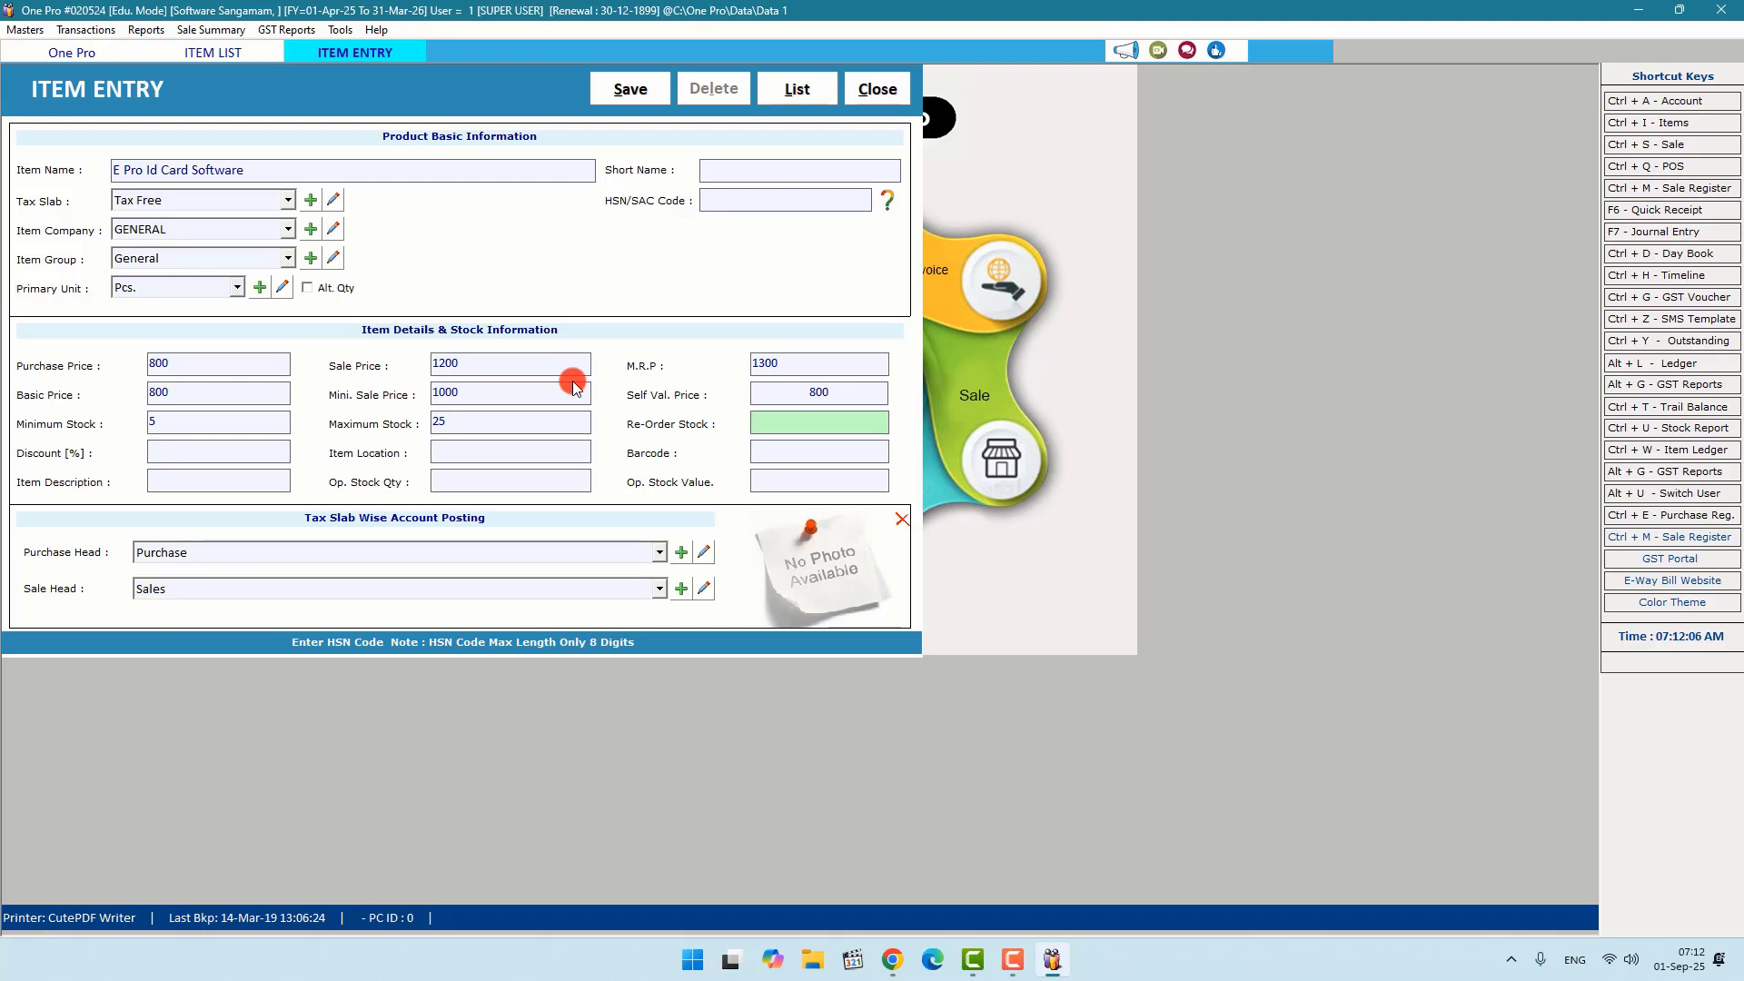
{"action": "type", "text": "15"}
{"action": "key", "text": "Return"}
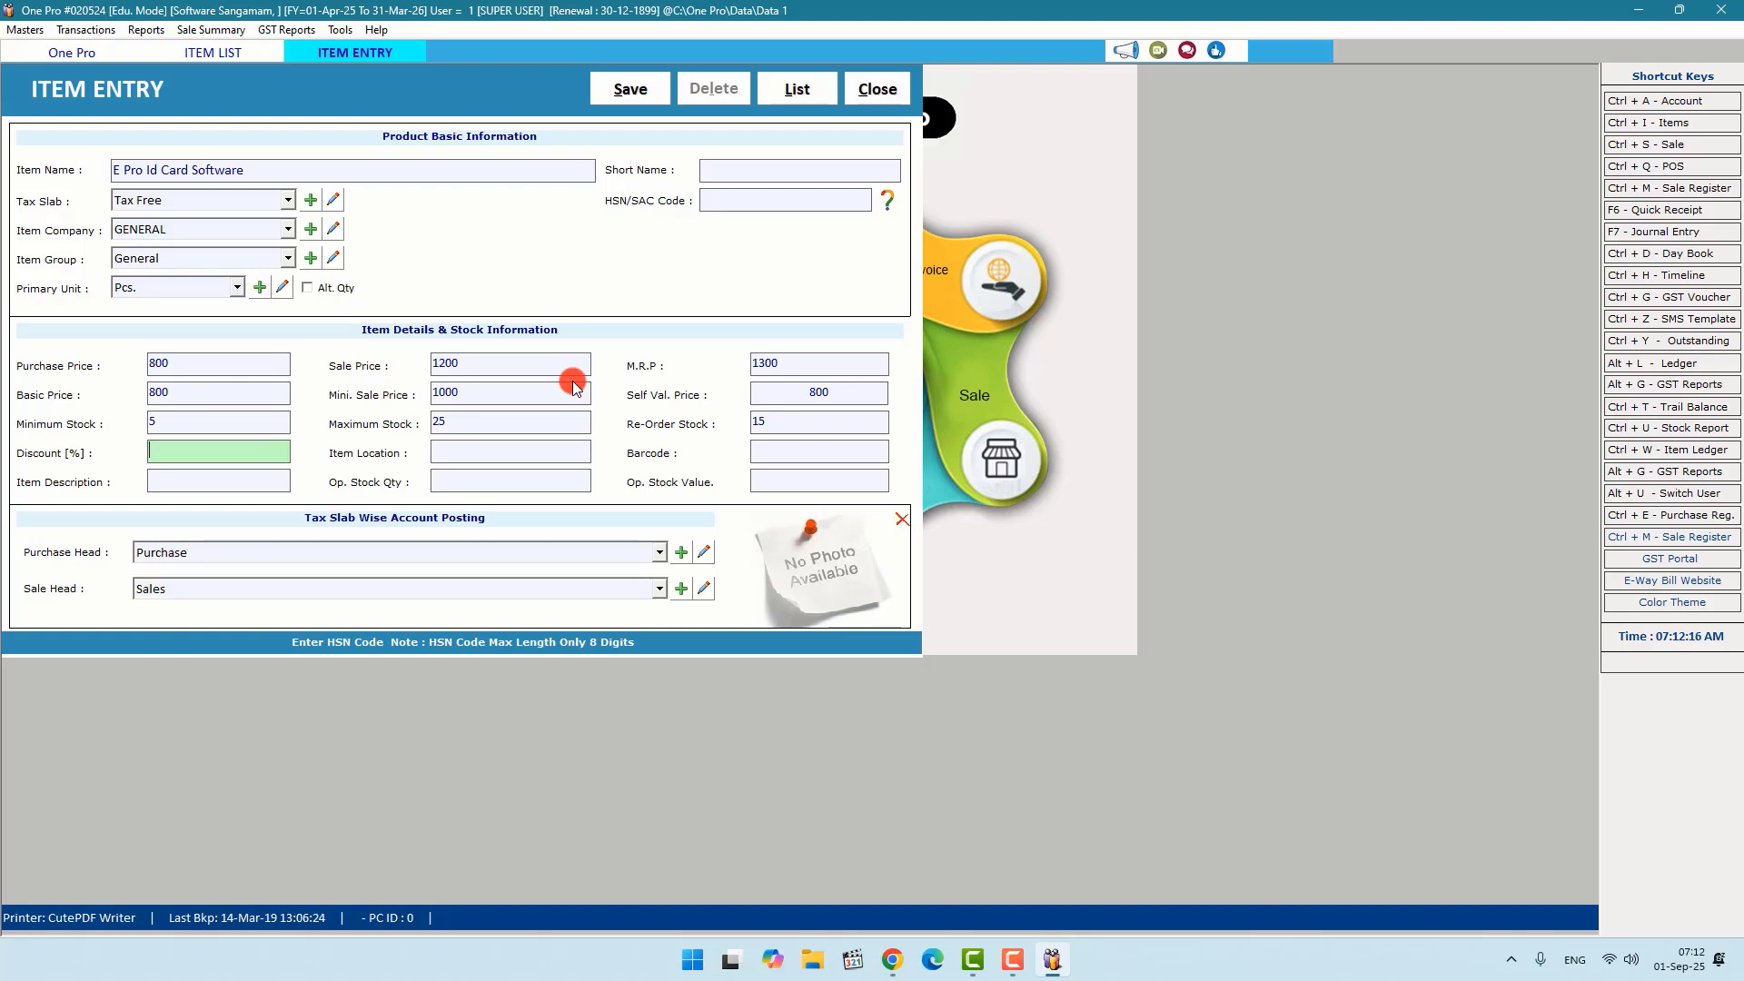
Step: Give the item barcode 10001 and opening stock 10, then save it
{"action": "key", "text": "Return"}
{"action": "key", "text": "Return"}
{"action": "type", "text": "1000"}
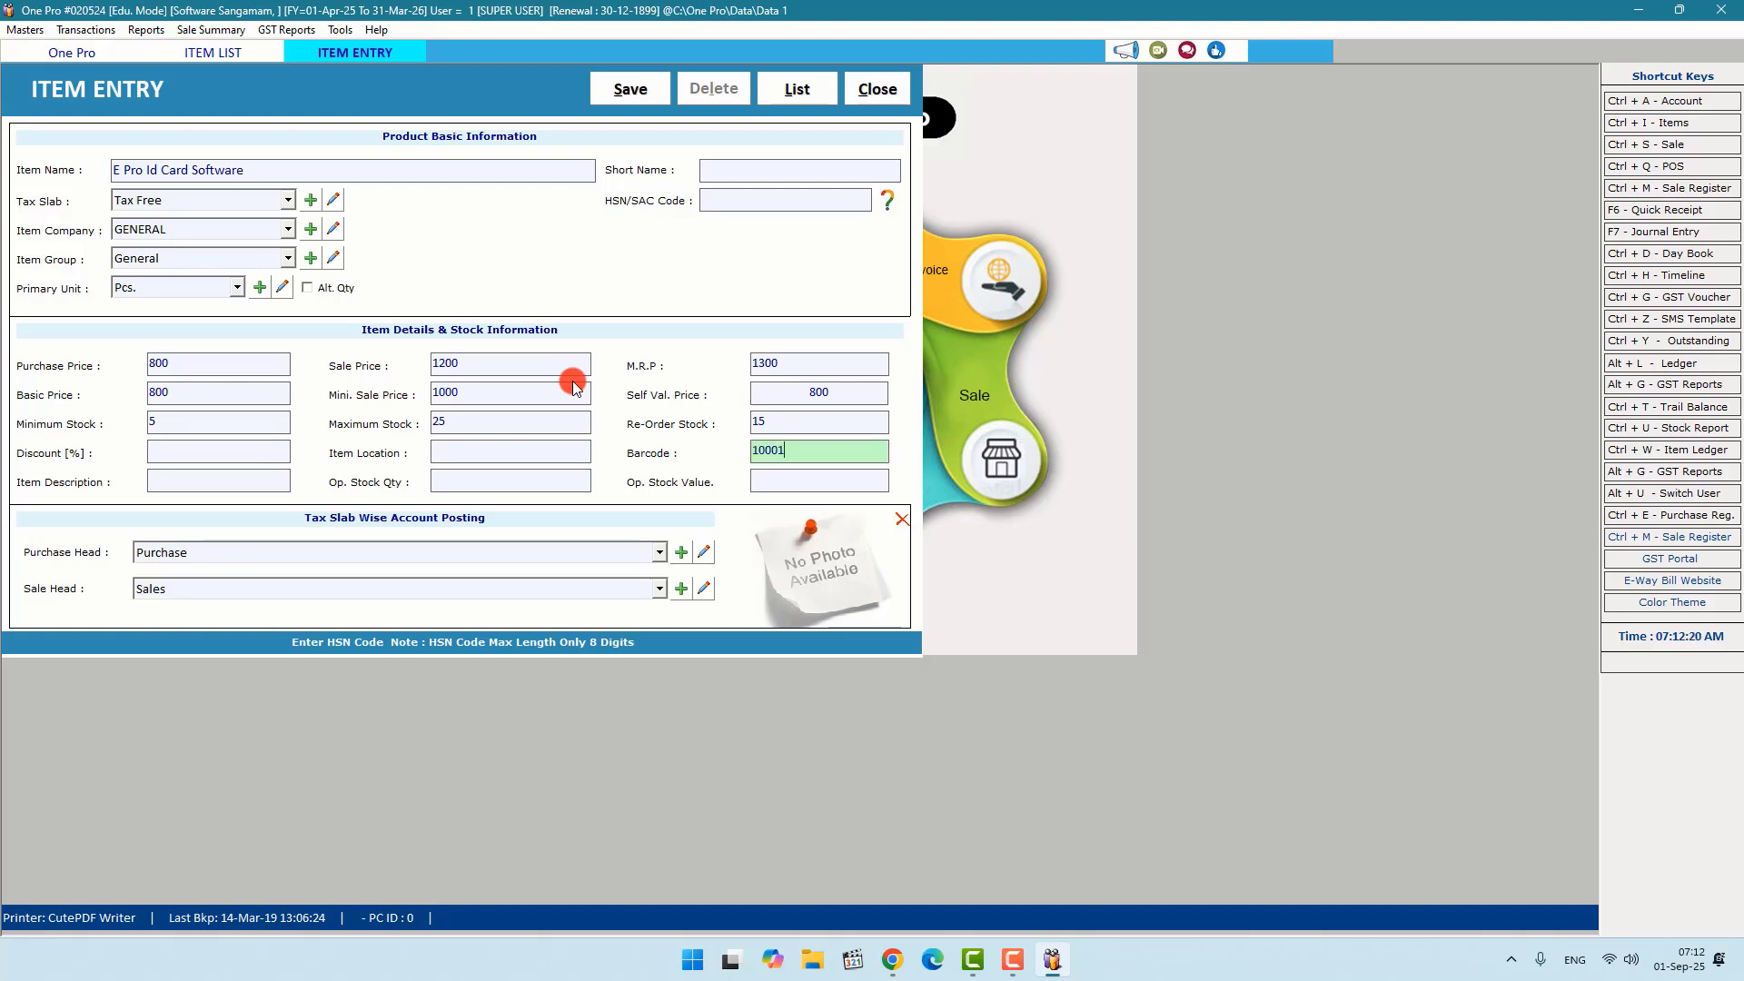
{"action": "type", "text": "1"}
{"action": "key", "text": "Return"}
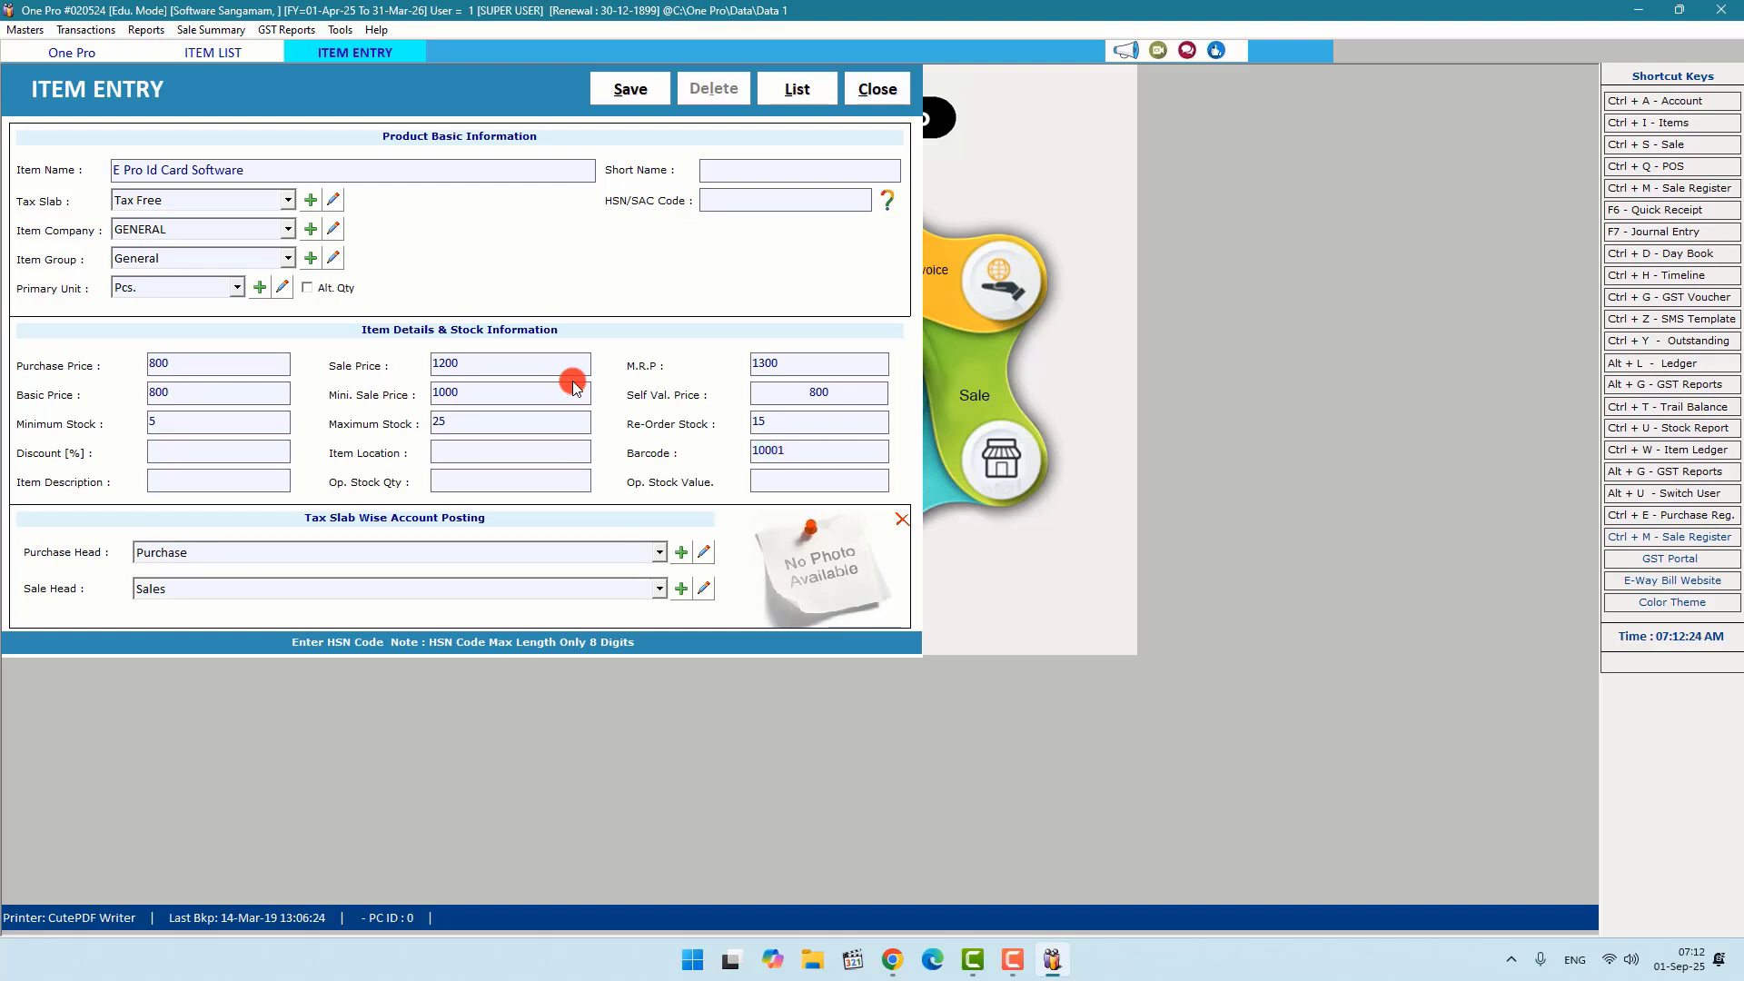
{"action": "key", "text": "Return"}
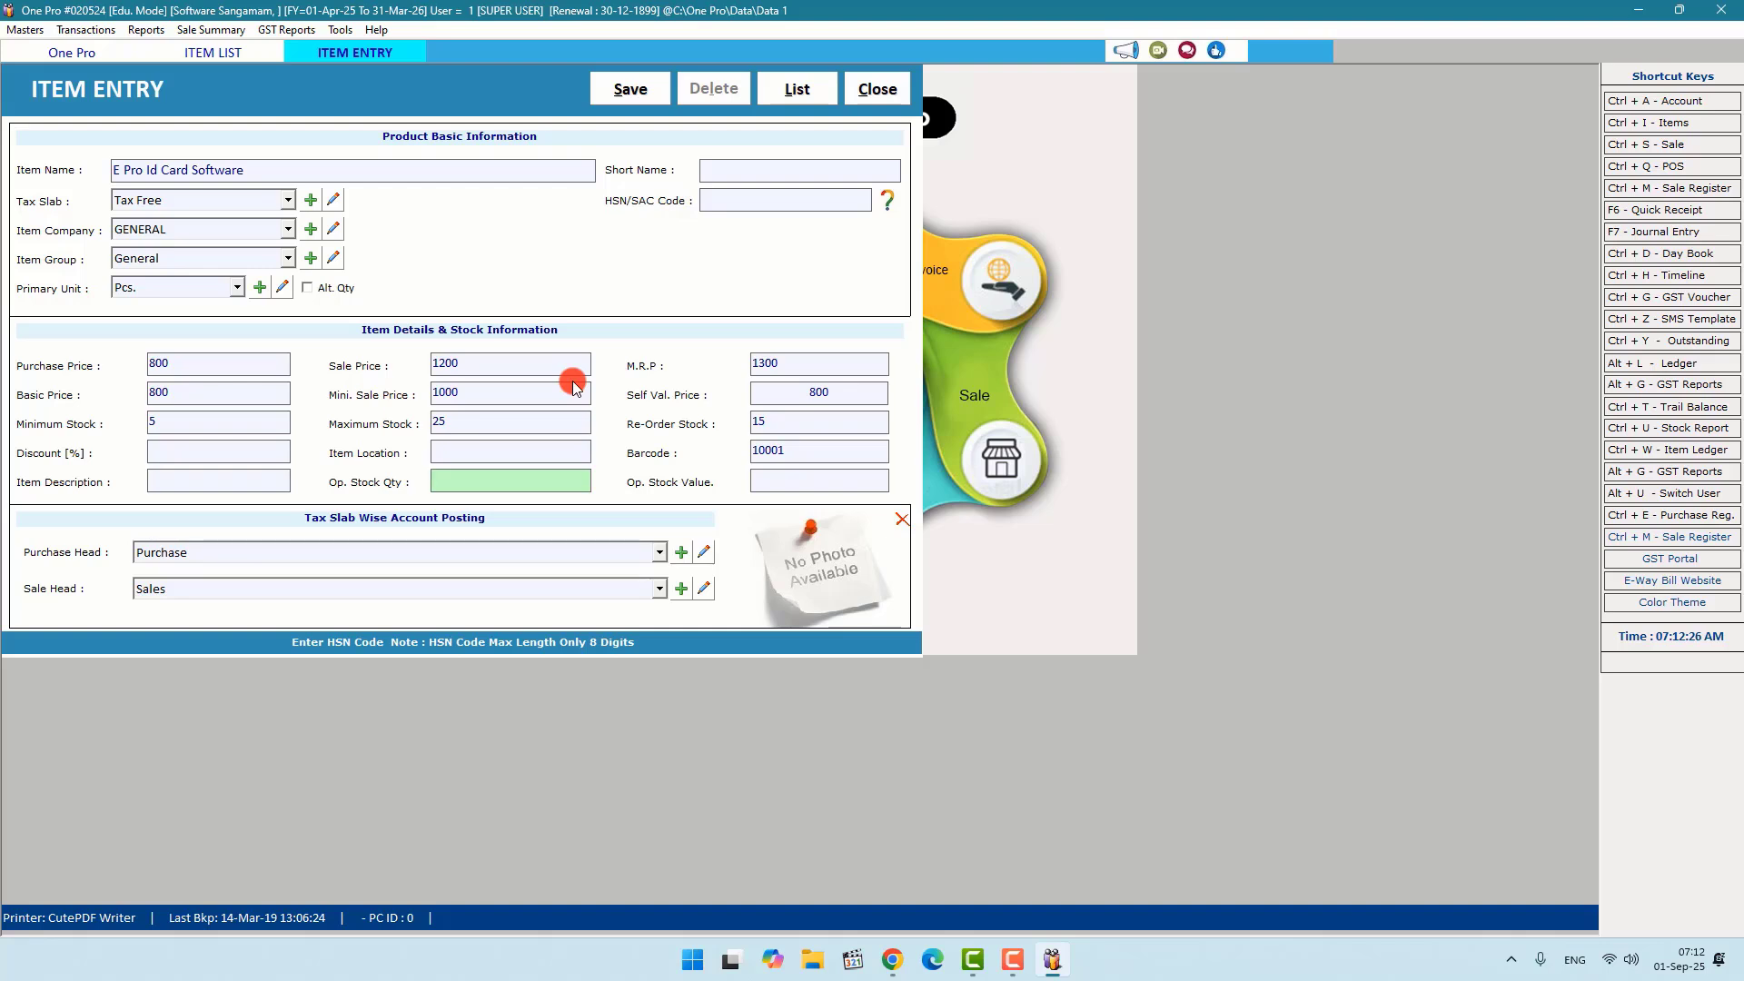
{"action": "type", "text": "10"}
{"action": "key", "text": "Return"}
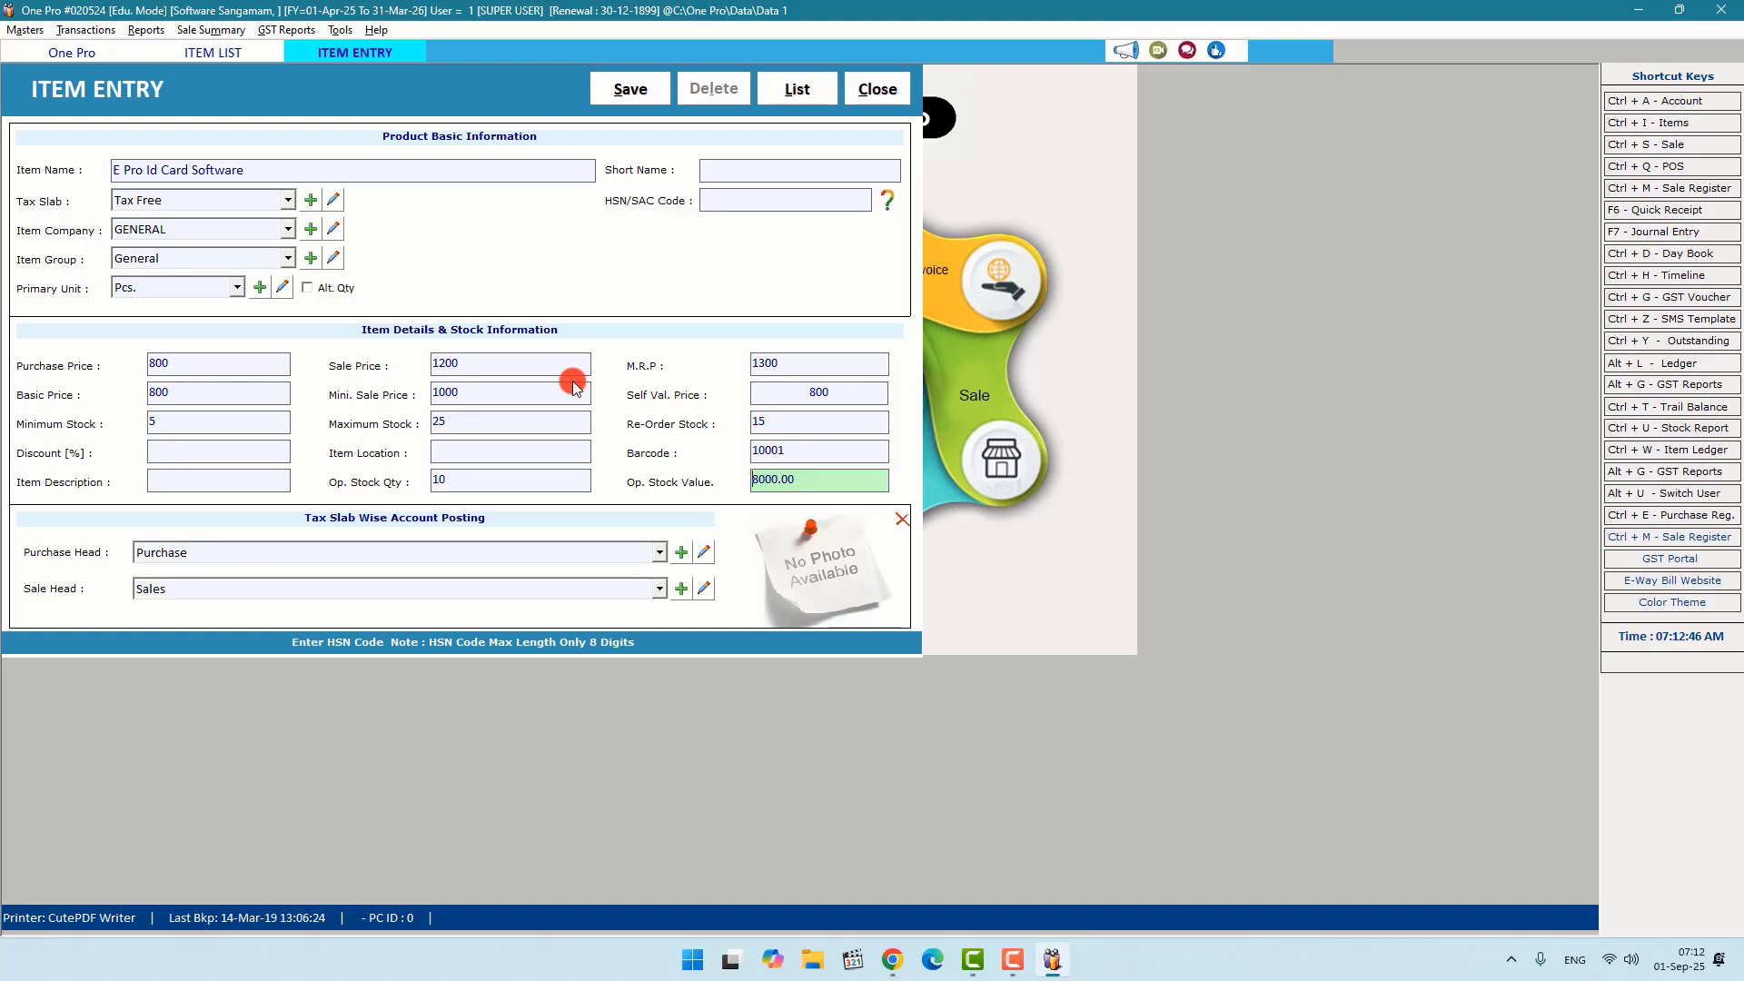
{"action": "key", "text": "alt+s"}
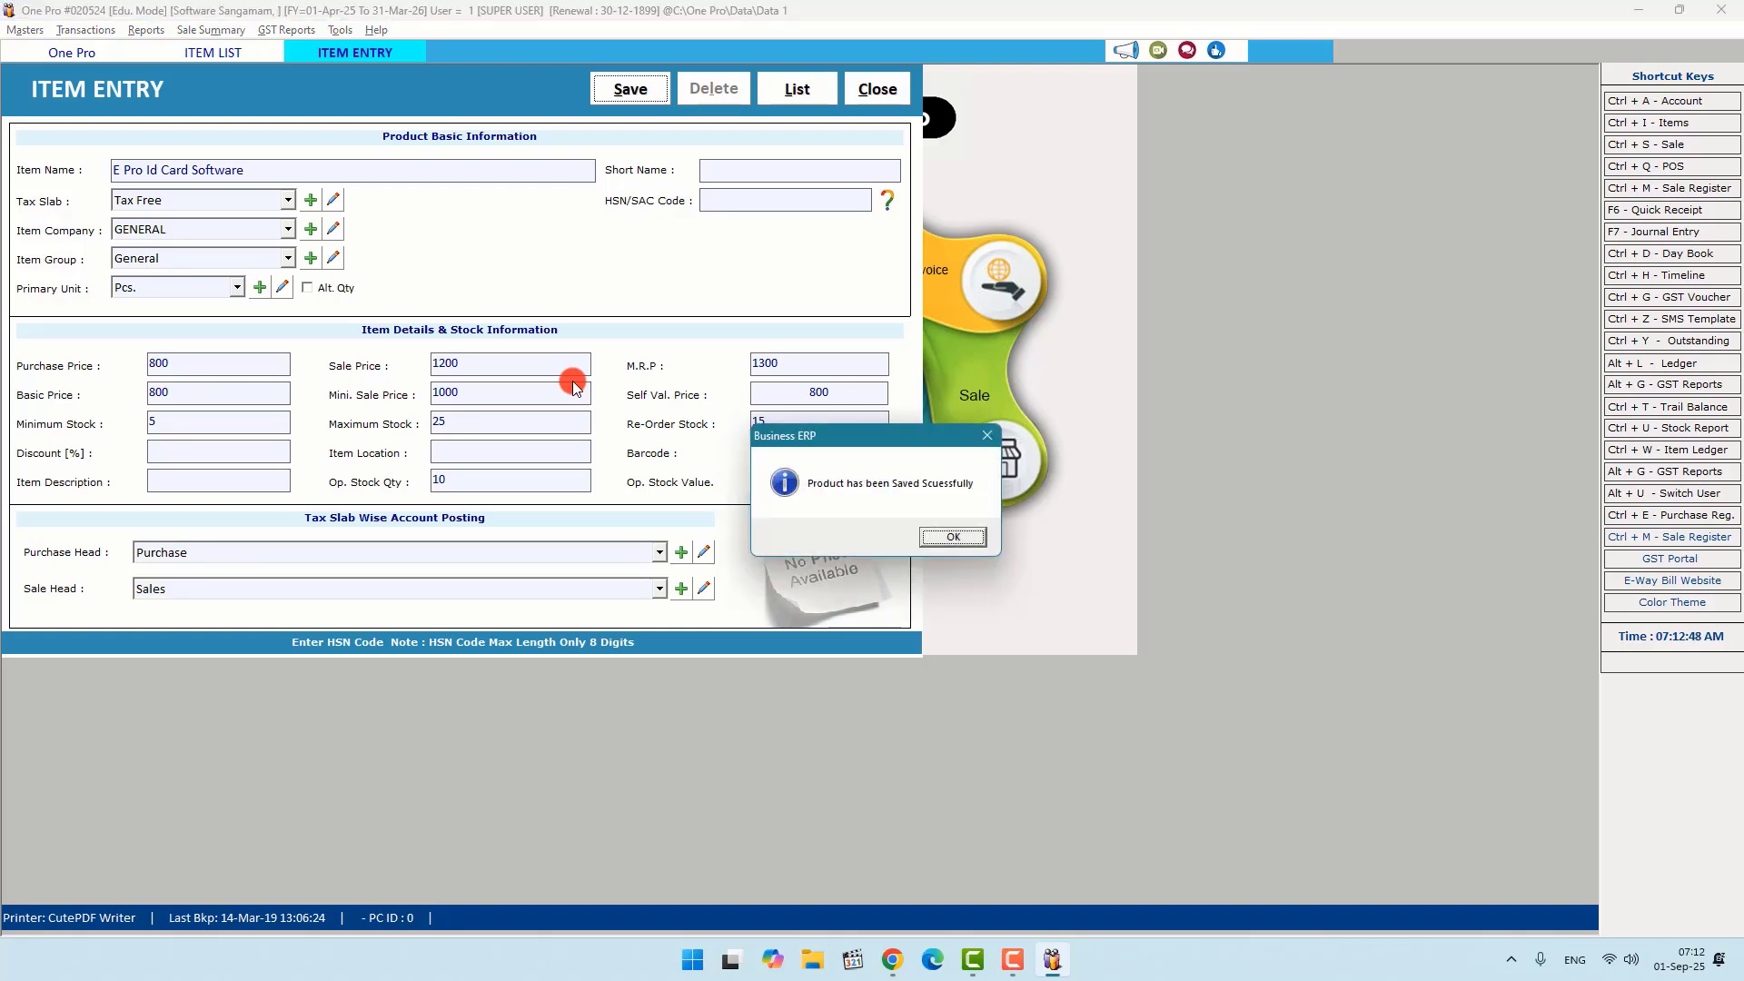
Step: Dismiss the saved message and close Item Entry, the Excel import dialog and the List of Items
{"action": "left_click", "coordinate": [929, 536]}
{"action": "left_click", "coordinate": [878, 88]}
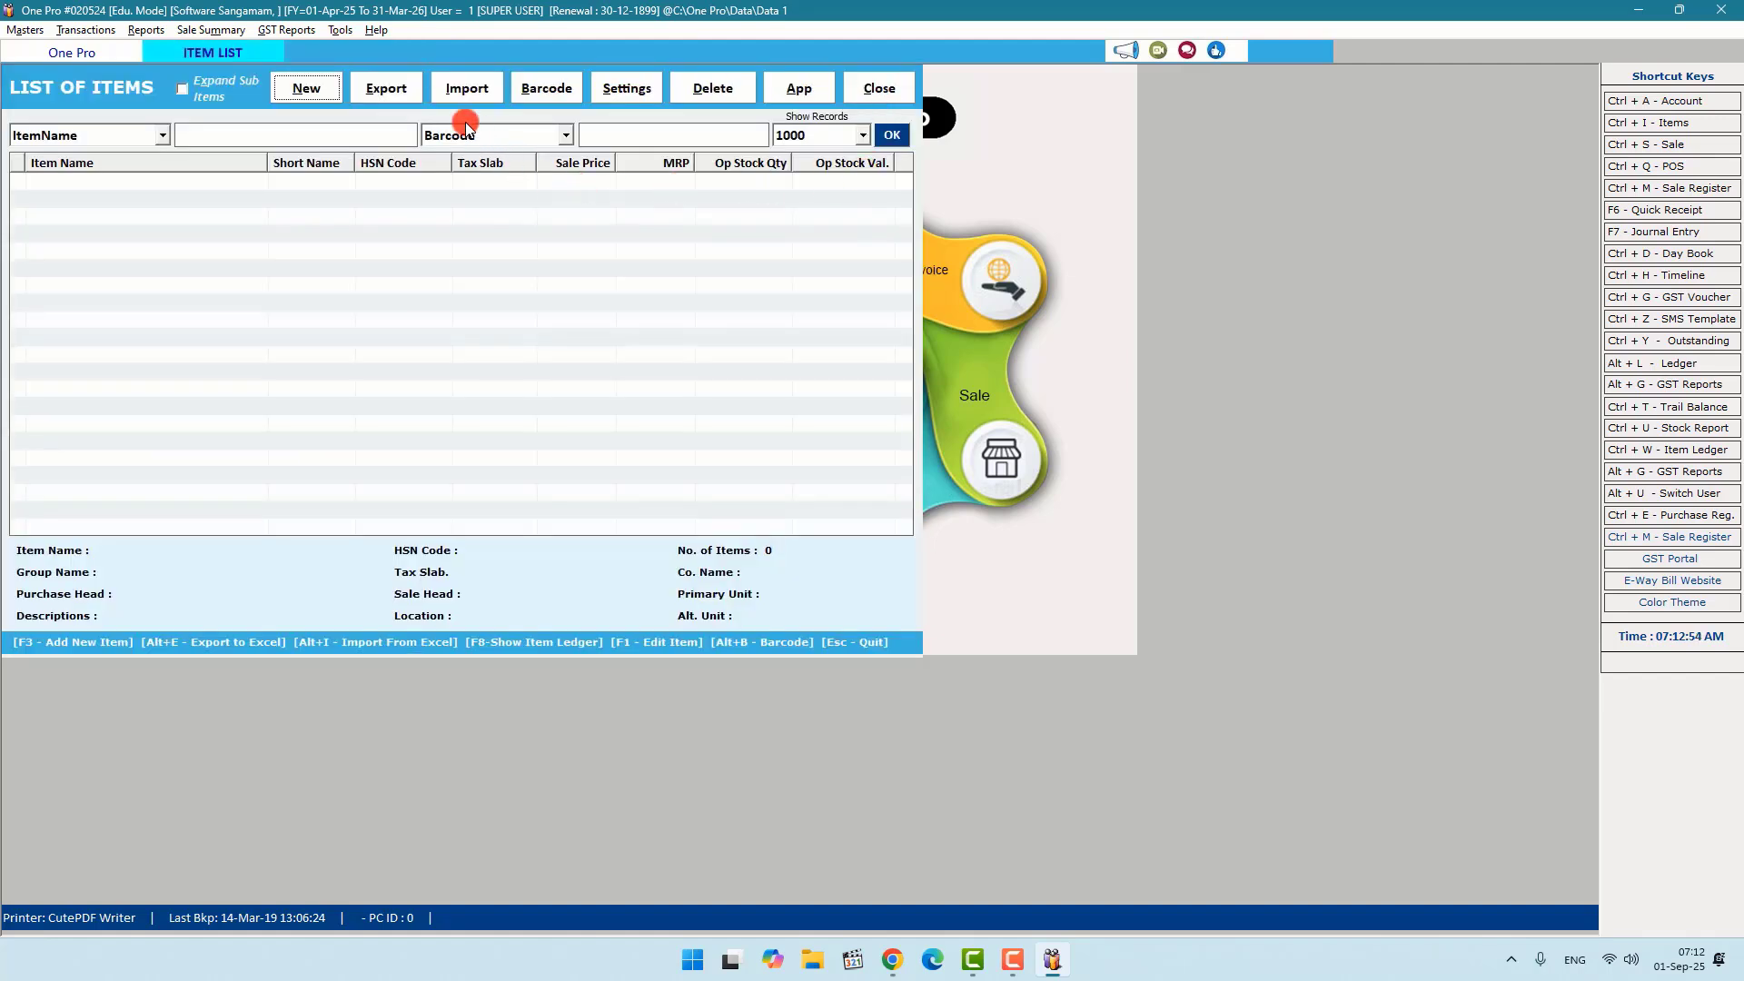
{"action": "left_click", "coordinate": [476, 89]}
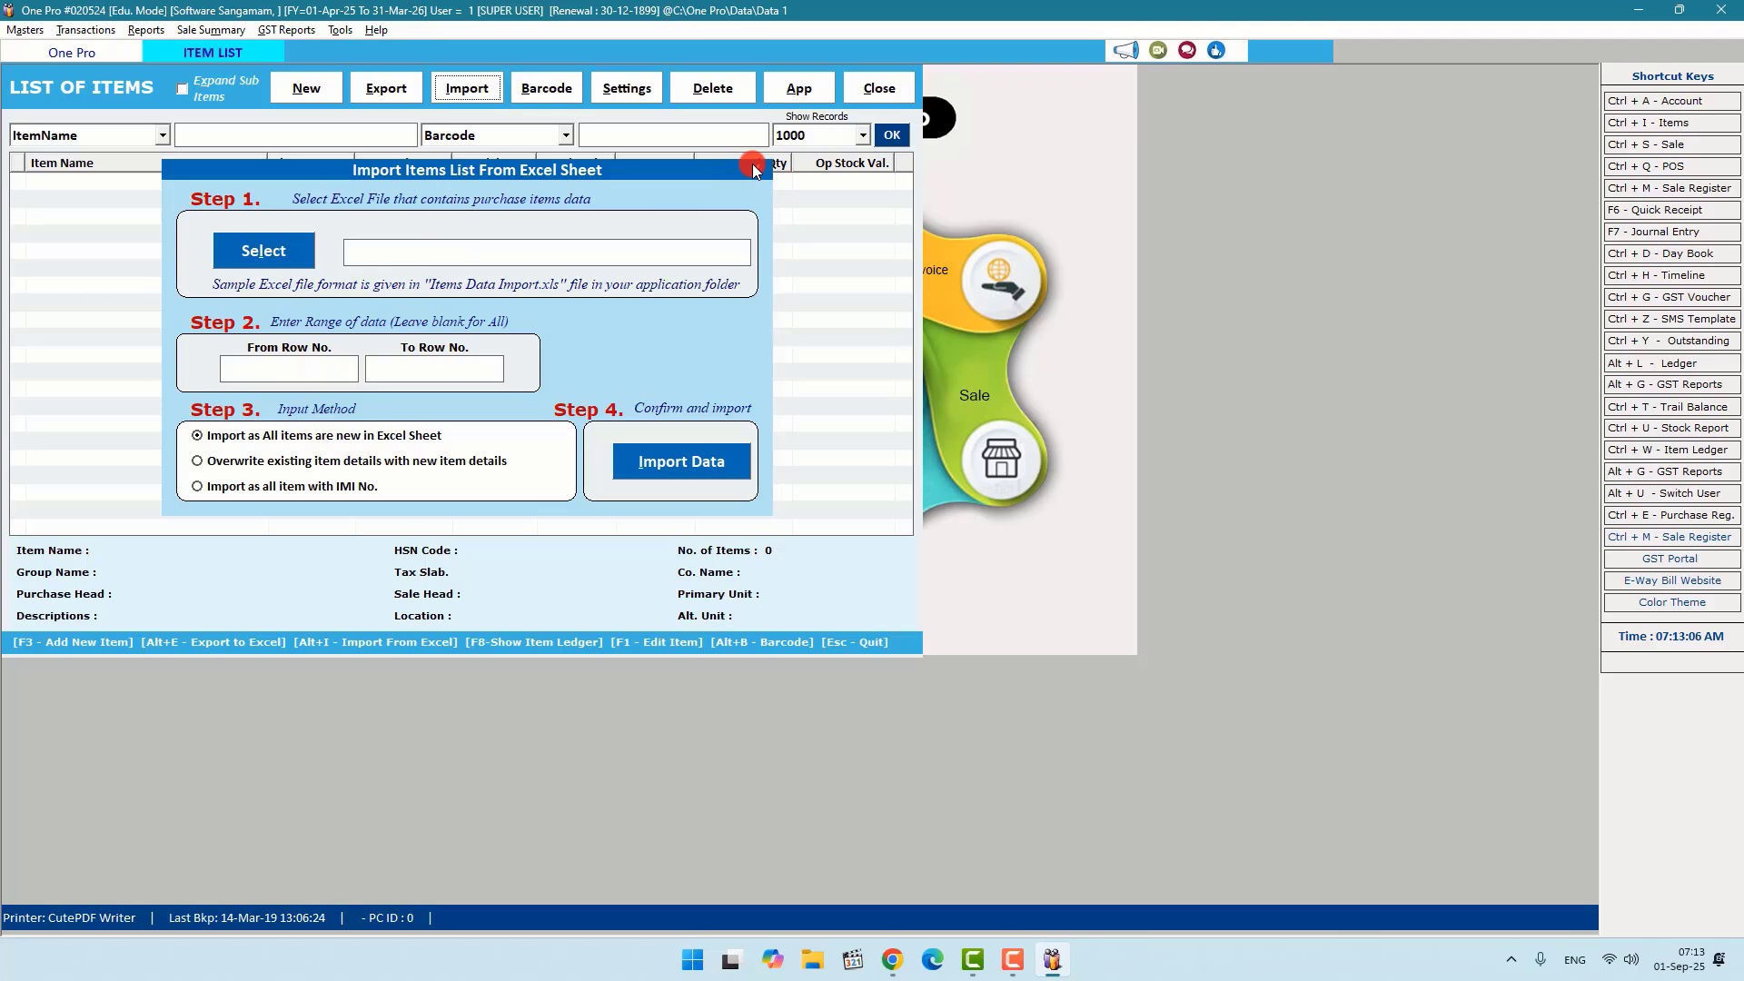
{"action": "left_click", "coordinate": [754, 170]}
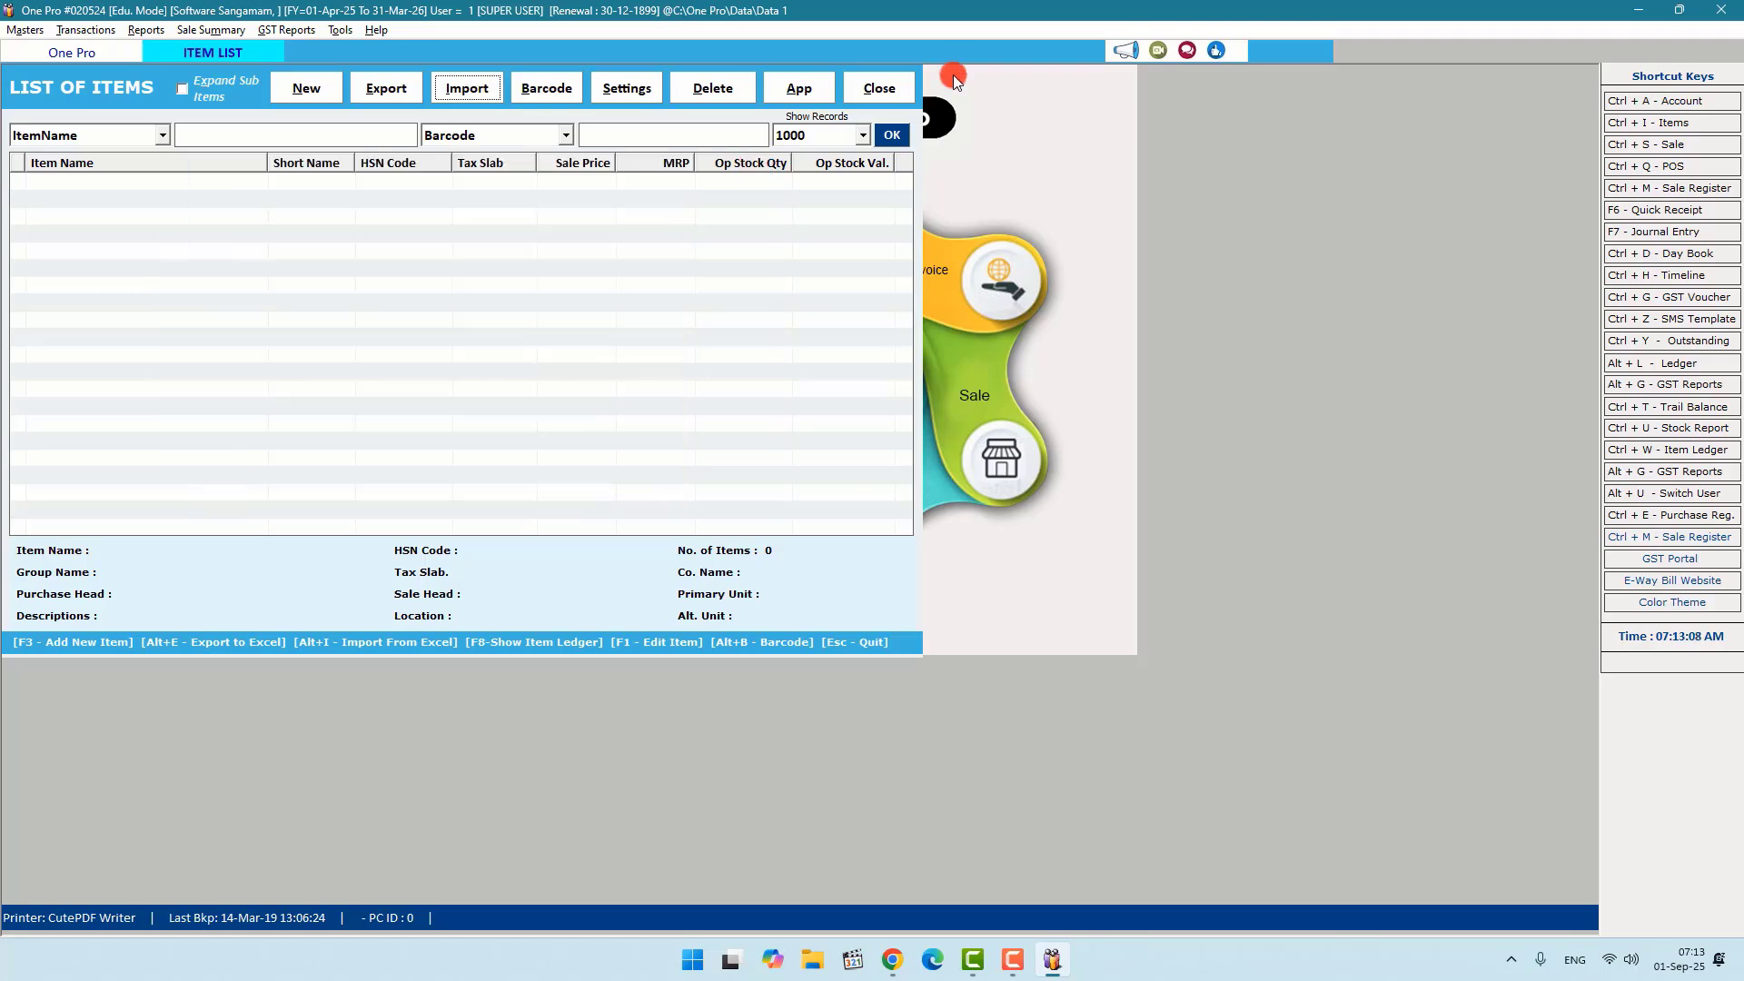
{"action": "left_click", "coordinate": [915, 90]}
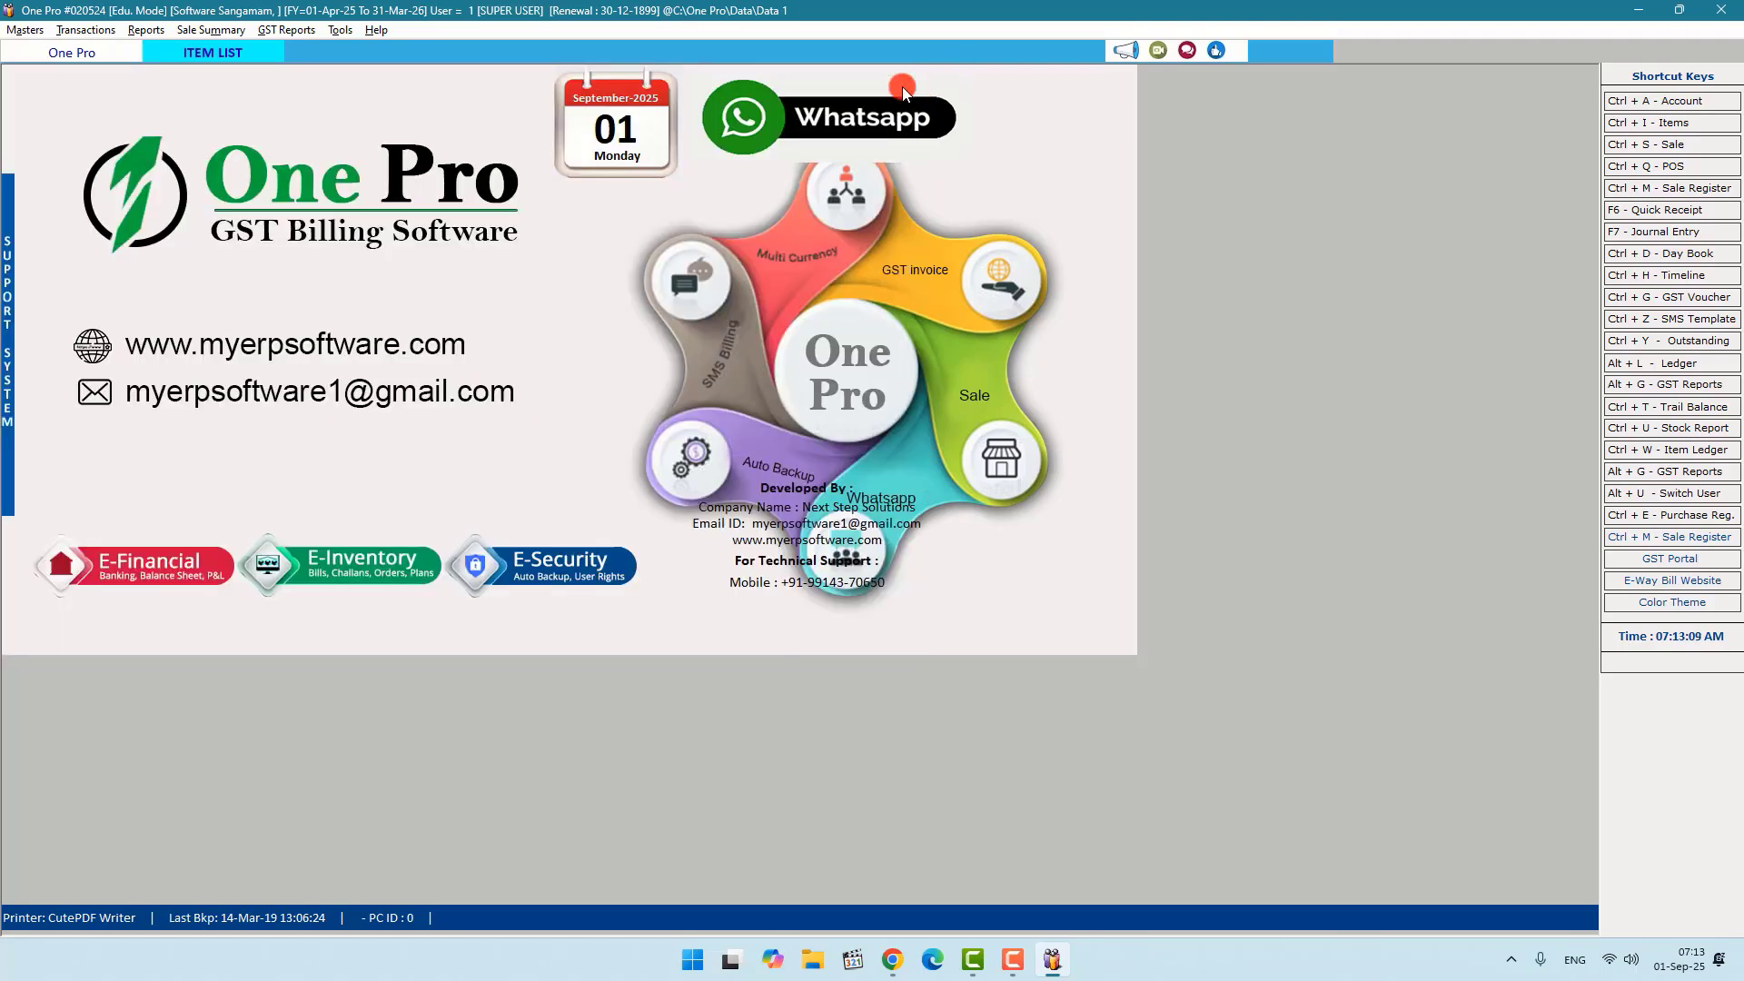
Step: Open a blank Sale entry form from the Transactions menu
{"action": "left_click", "coordinate": [46, 30]}
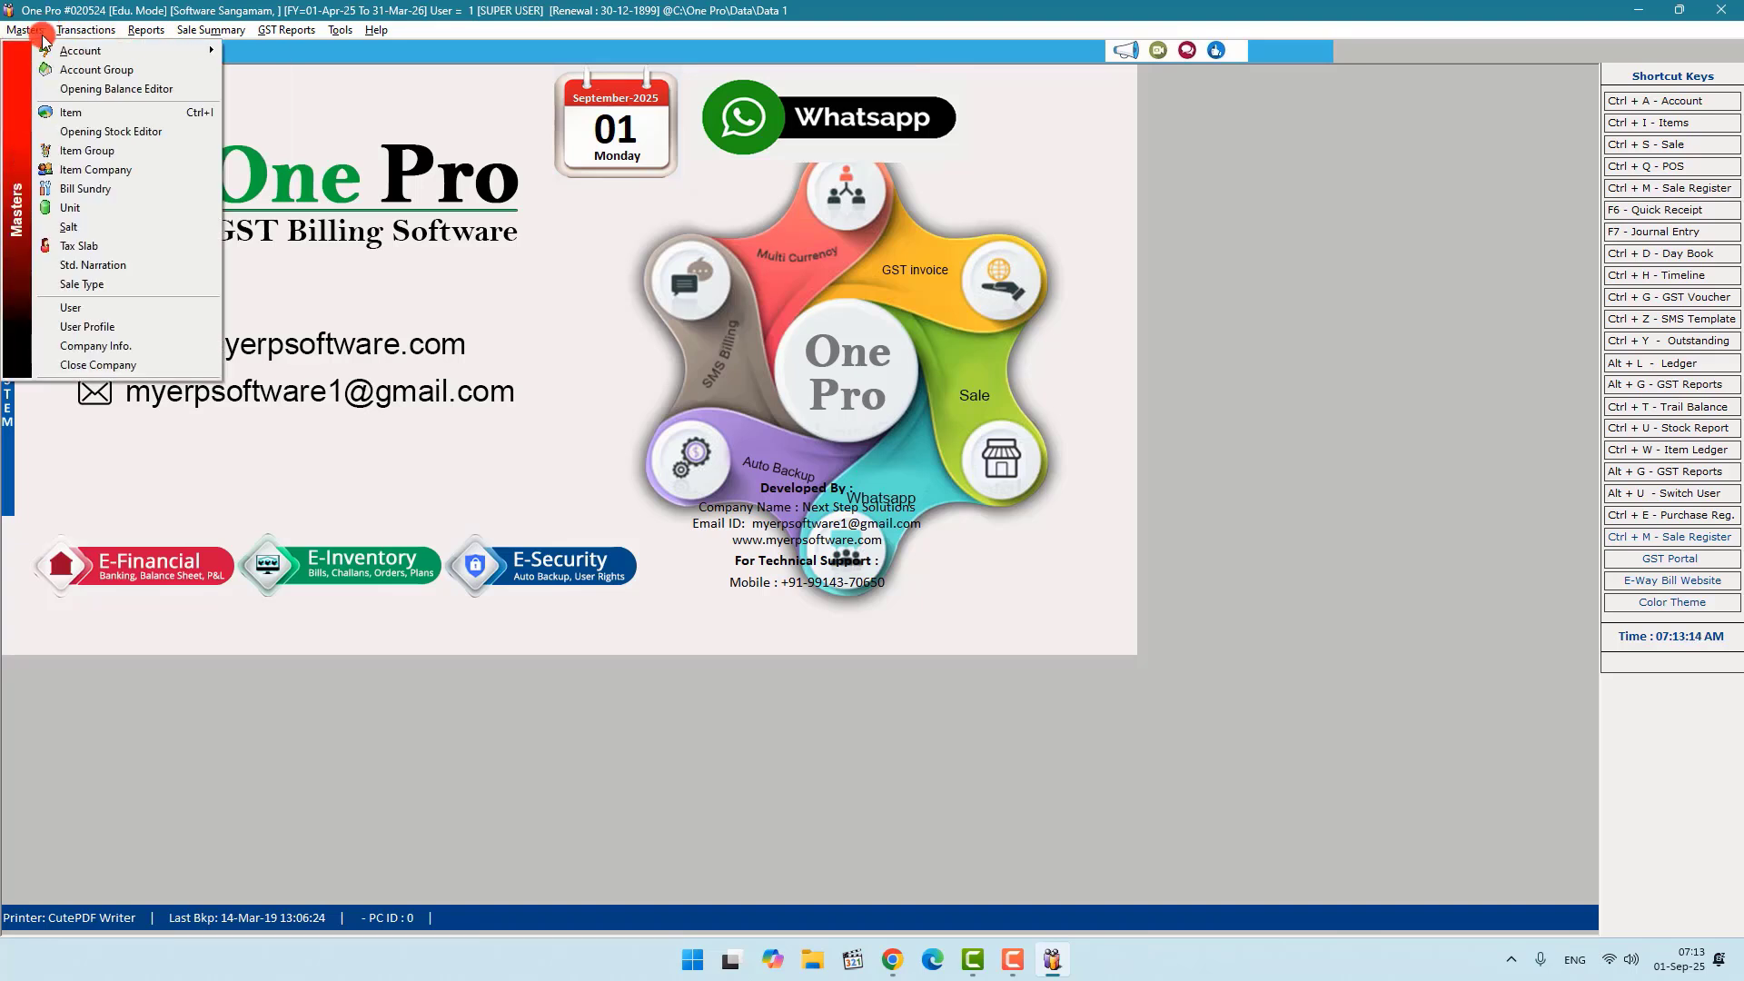
{"action": "mouse_move", "coordinate": [84, 36]}
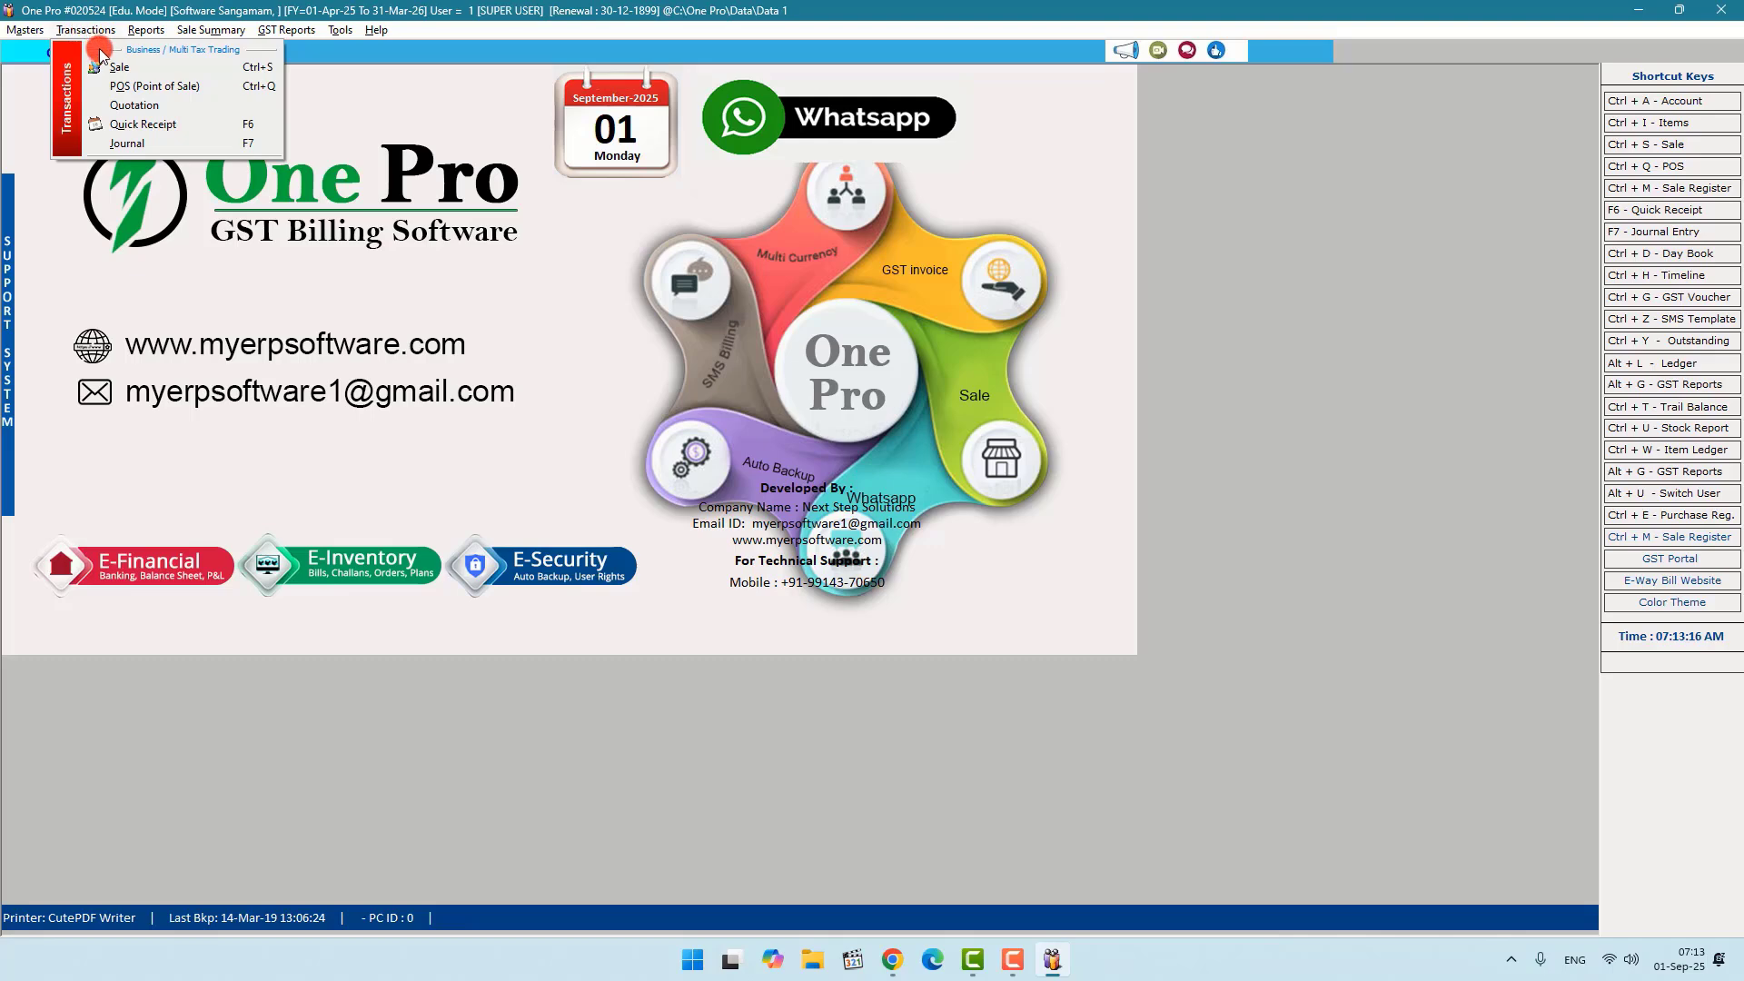
{"action": "left_click", "coordinate": [114, 71]}
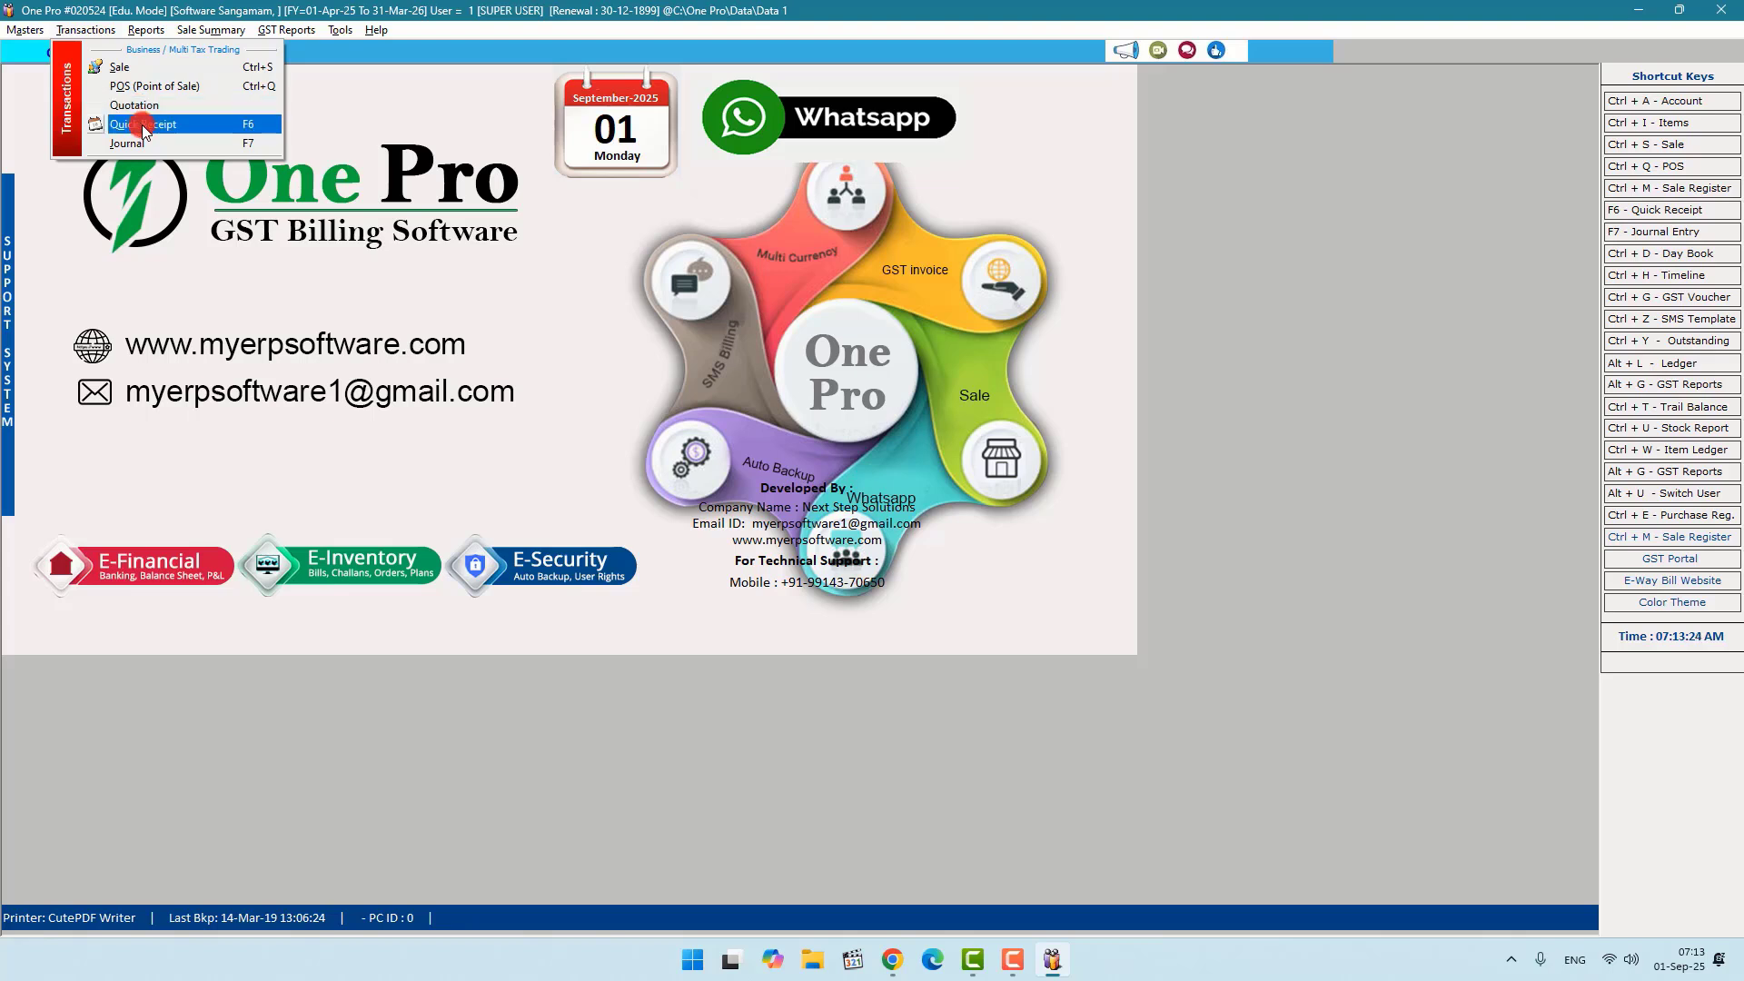
{"action": "left_click", "coordinate": [135, 69]}
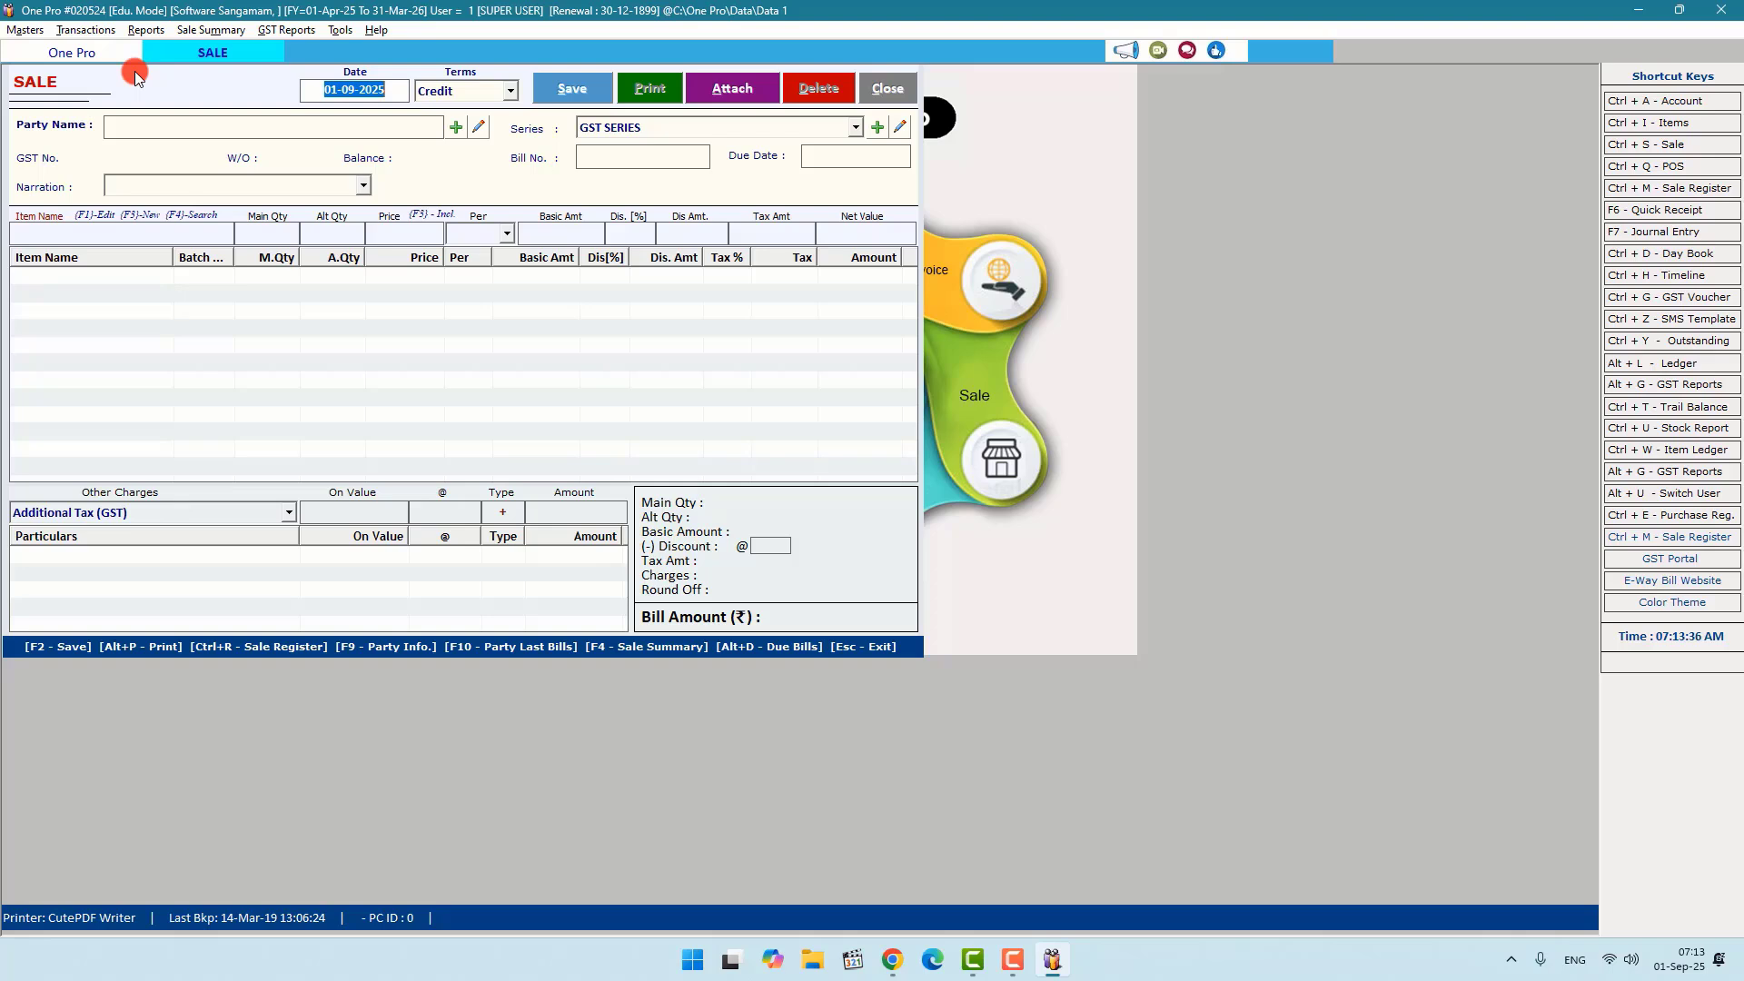
Step: Leave the bill's payment terms on Credit and start a new party account with F3
{"action": "key", "text": "Return"}
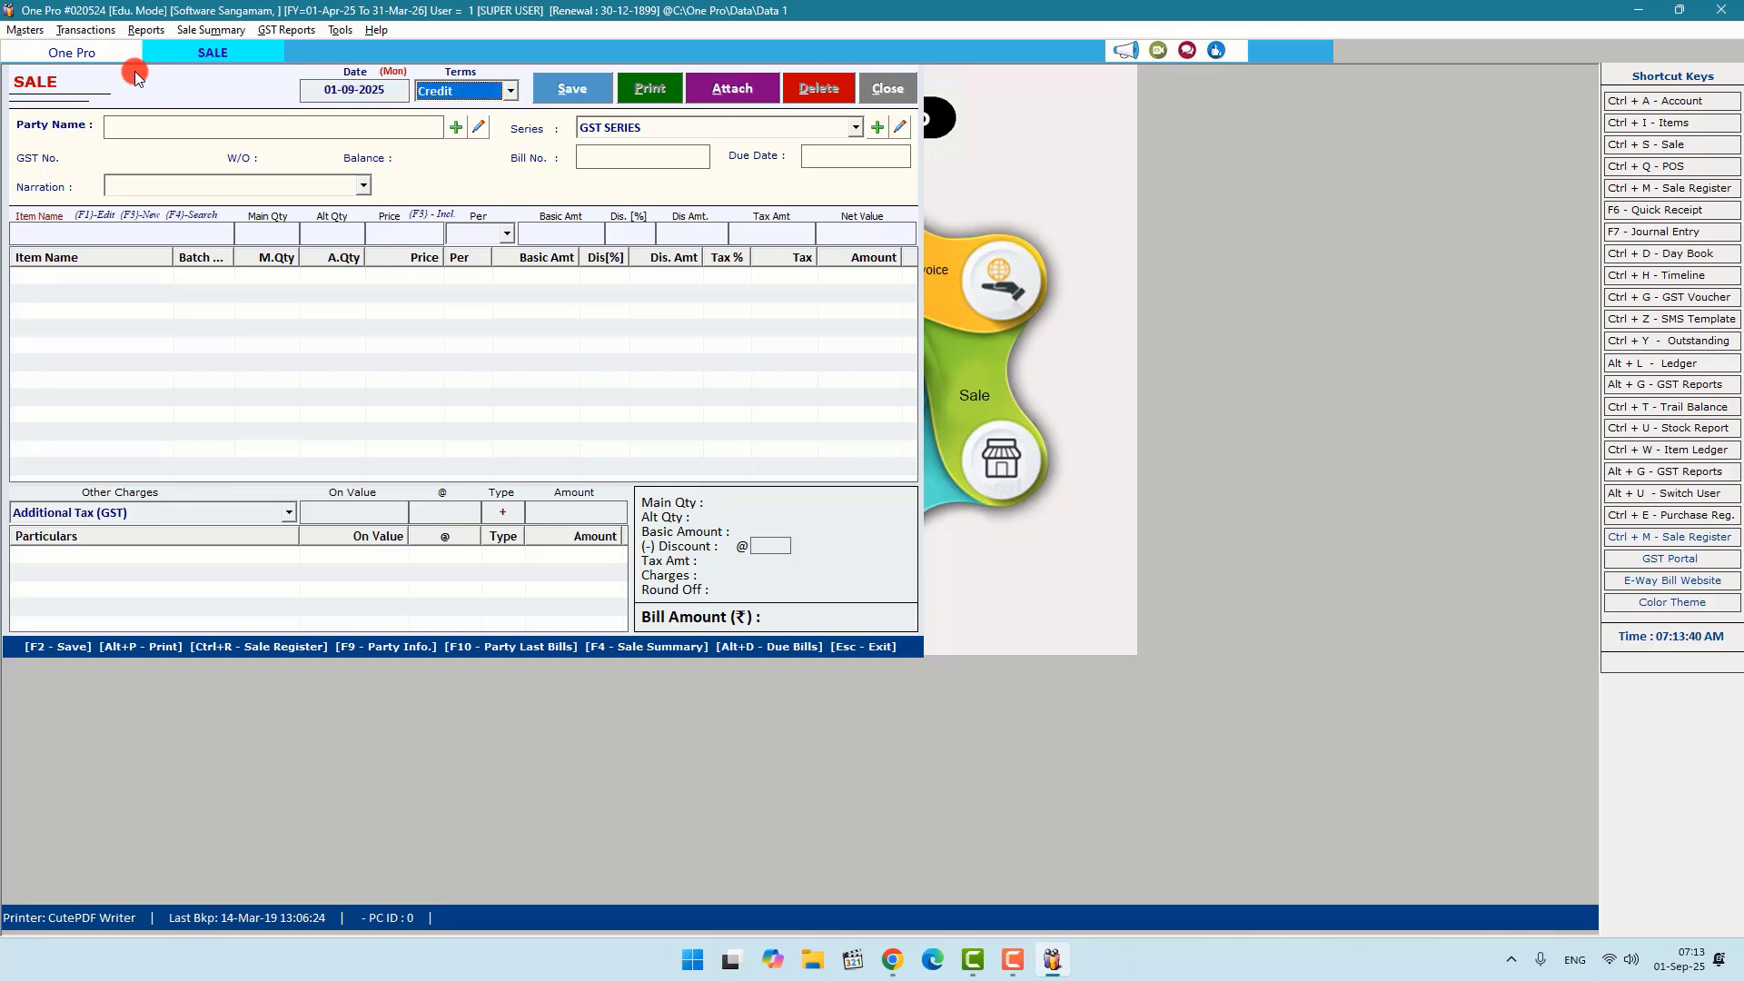
{"action": "key", "text": "Down"}
{"action": "key", "text": "Up"}
{"action": "key", "text": "Down"}
{"action": "key", "text": "Up"}
{"action": "key", "text": "Down"}
{"action": "key", "text": "Up"}
{"action": "key", "text": "Down"}
{"action": "key", "text": "Up"}
{"action": "key", "text": "Return"}
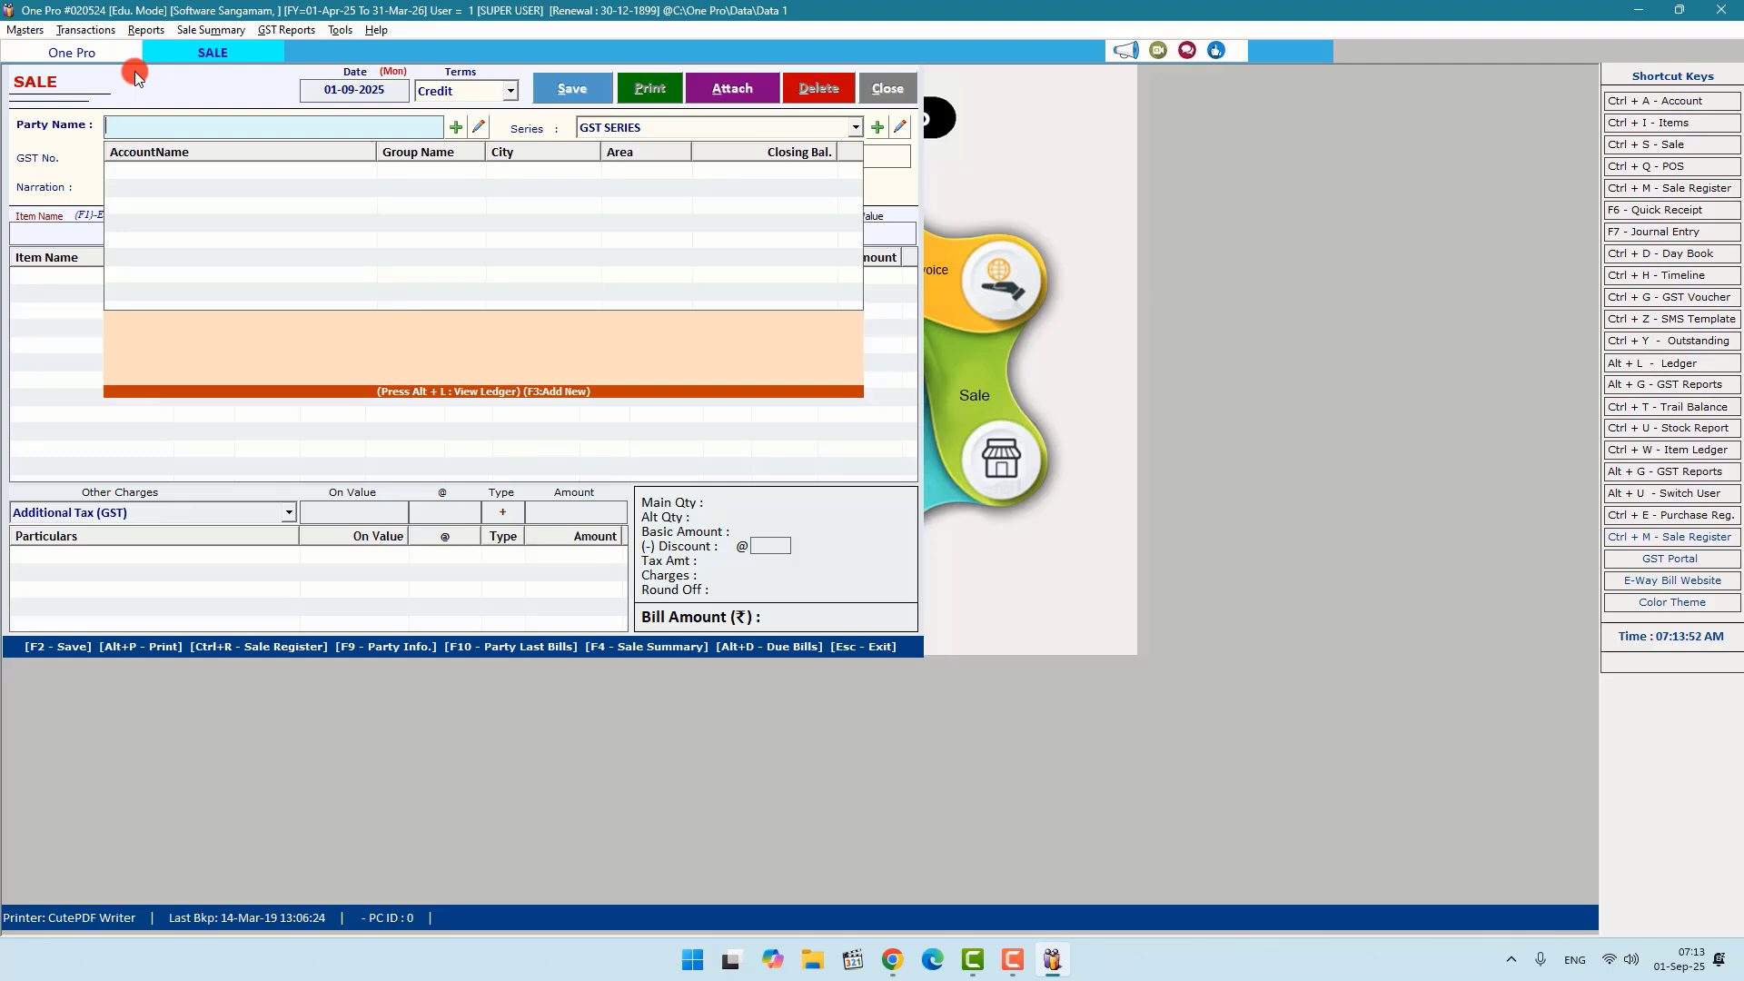
{"action": "key", "text": "F3"}
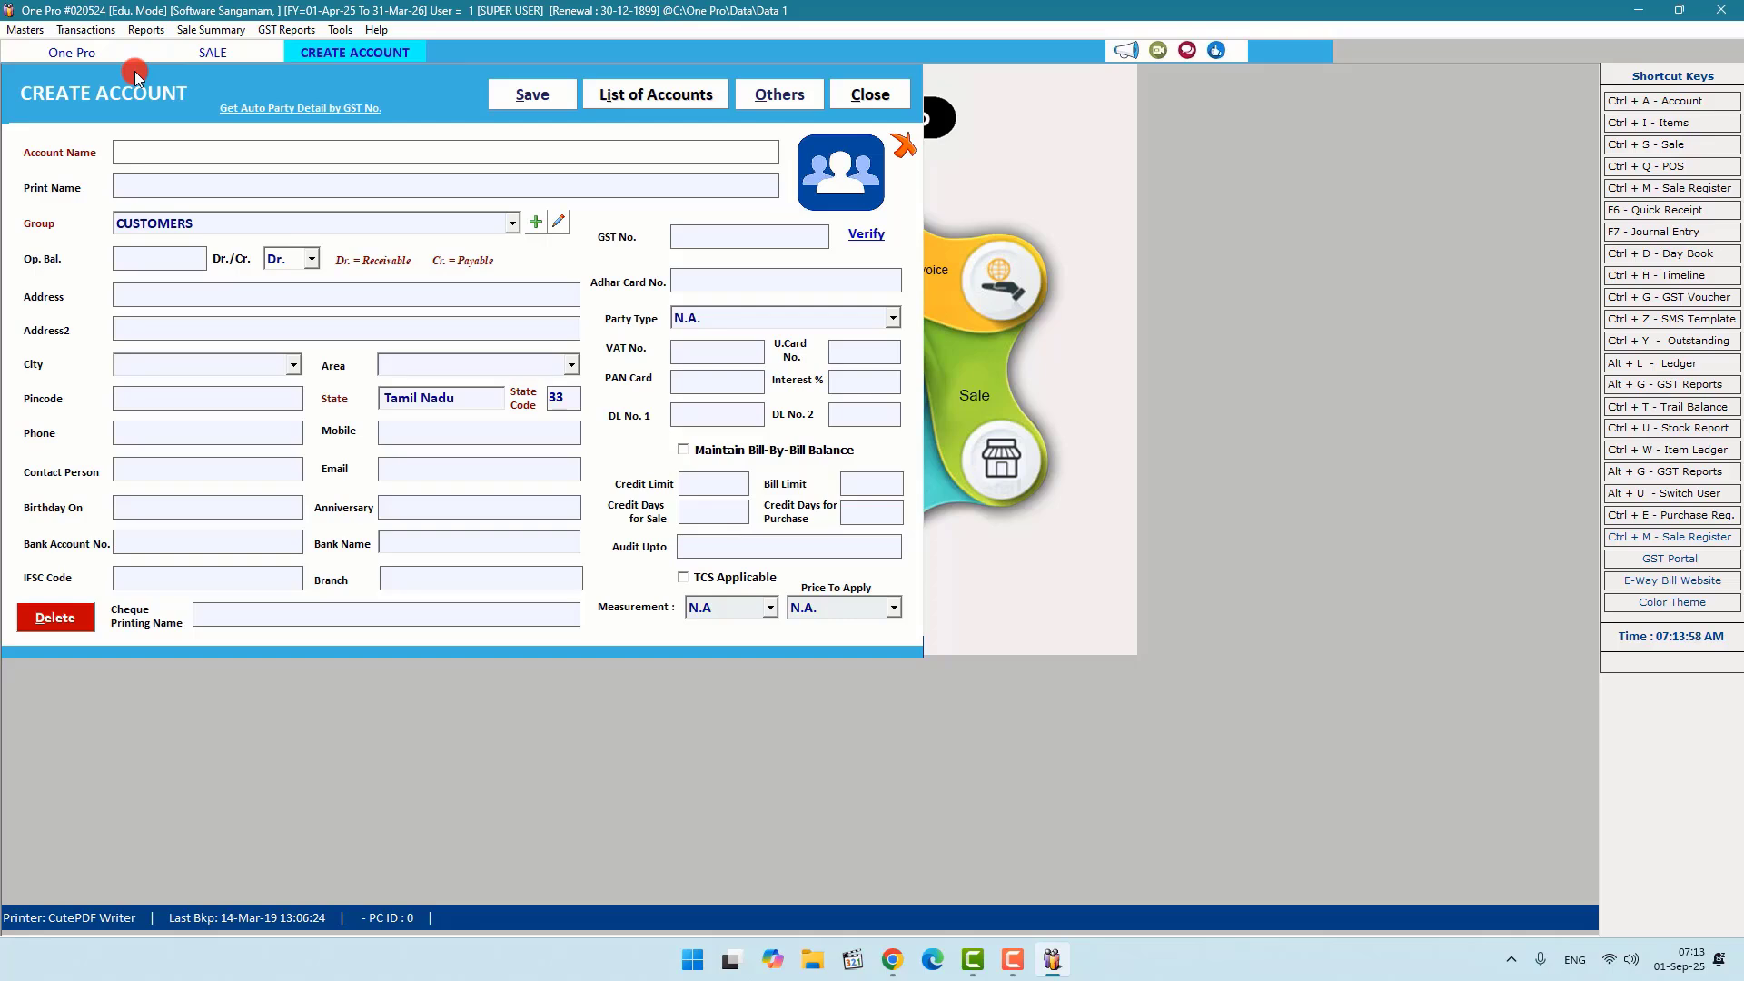
Step: Enter the customer's name as the new account in the CUSTOMERS group and save it
{"action": "type", "text": "Raja"}
{"action": "key", "text": "Return"}
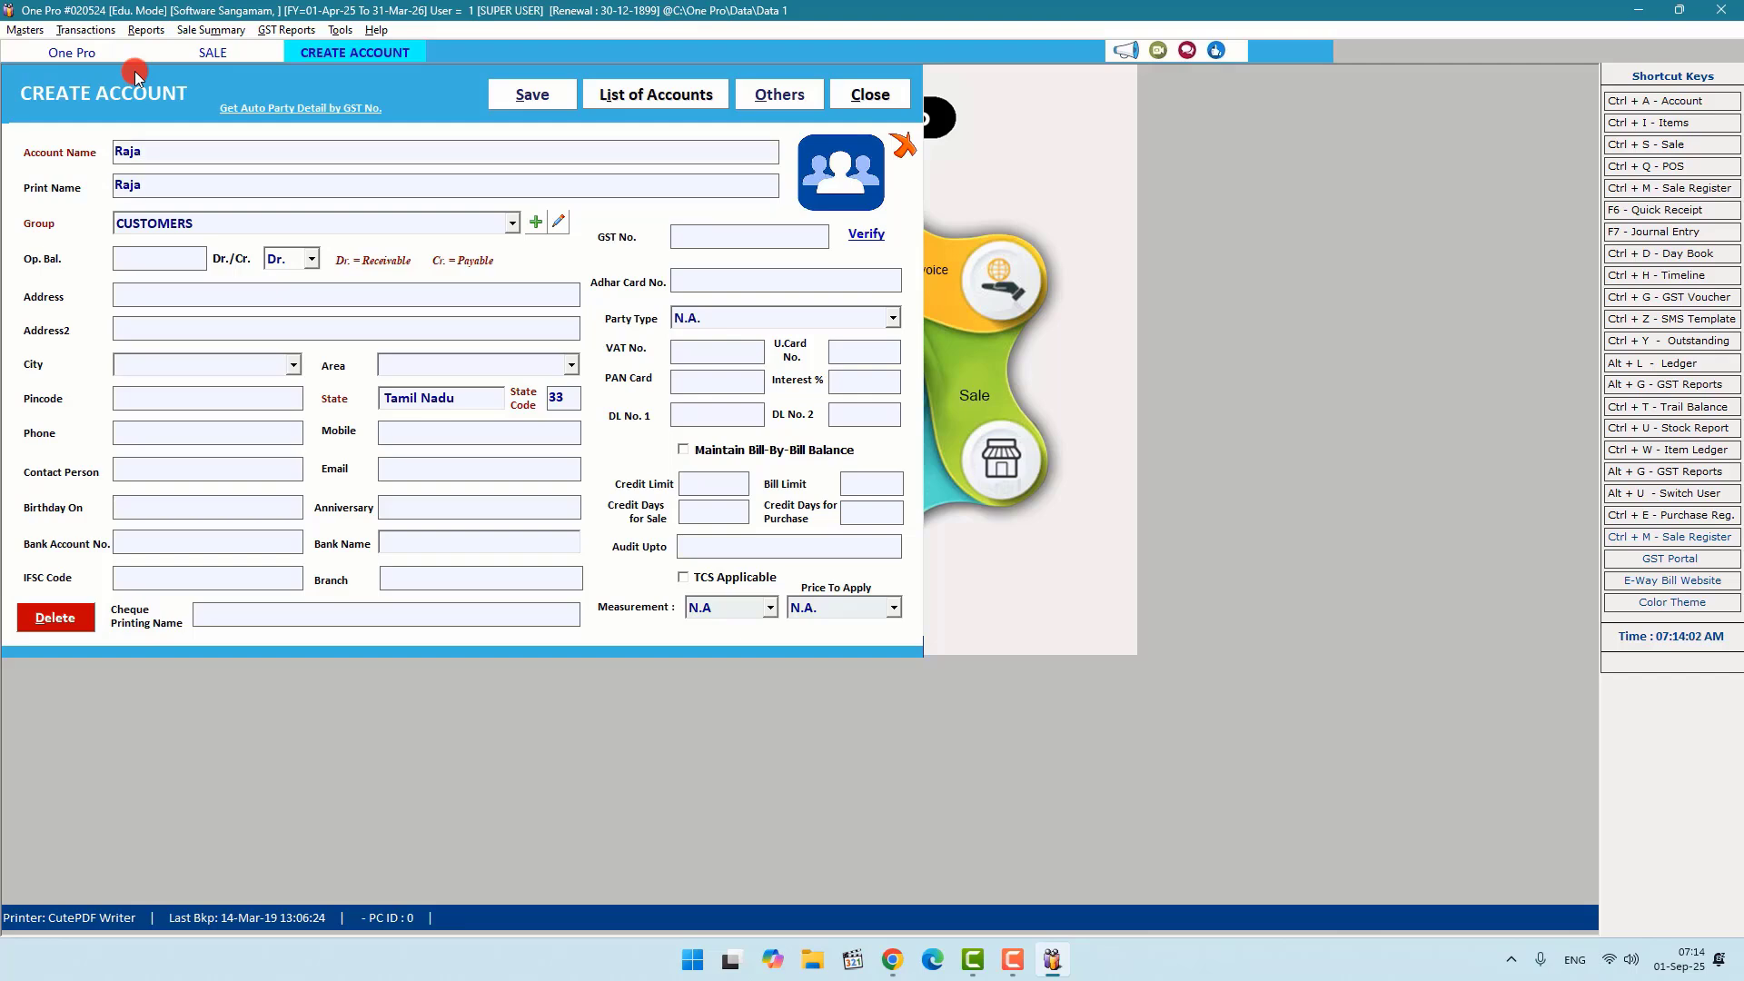
{"action": "key", "text": "Return"}
{"action": "key", "text": "Return"}
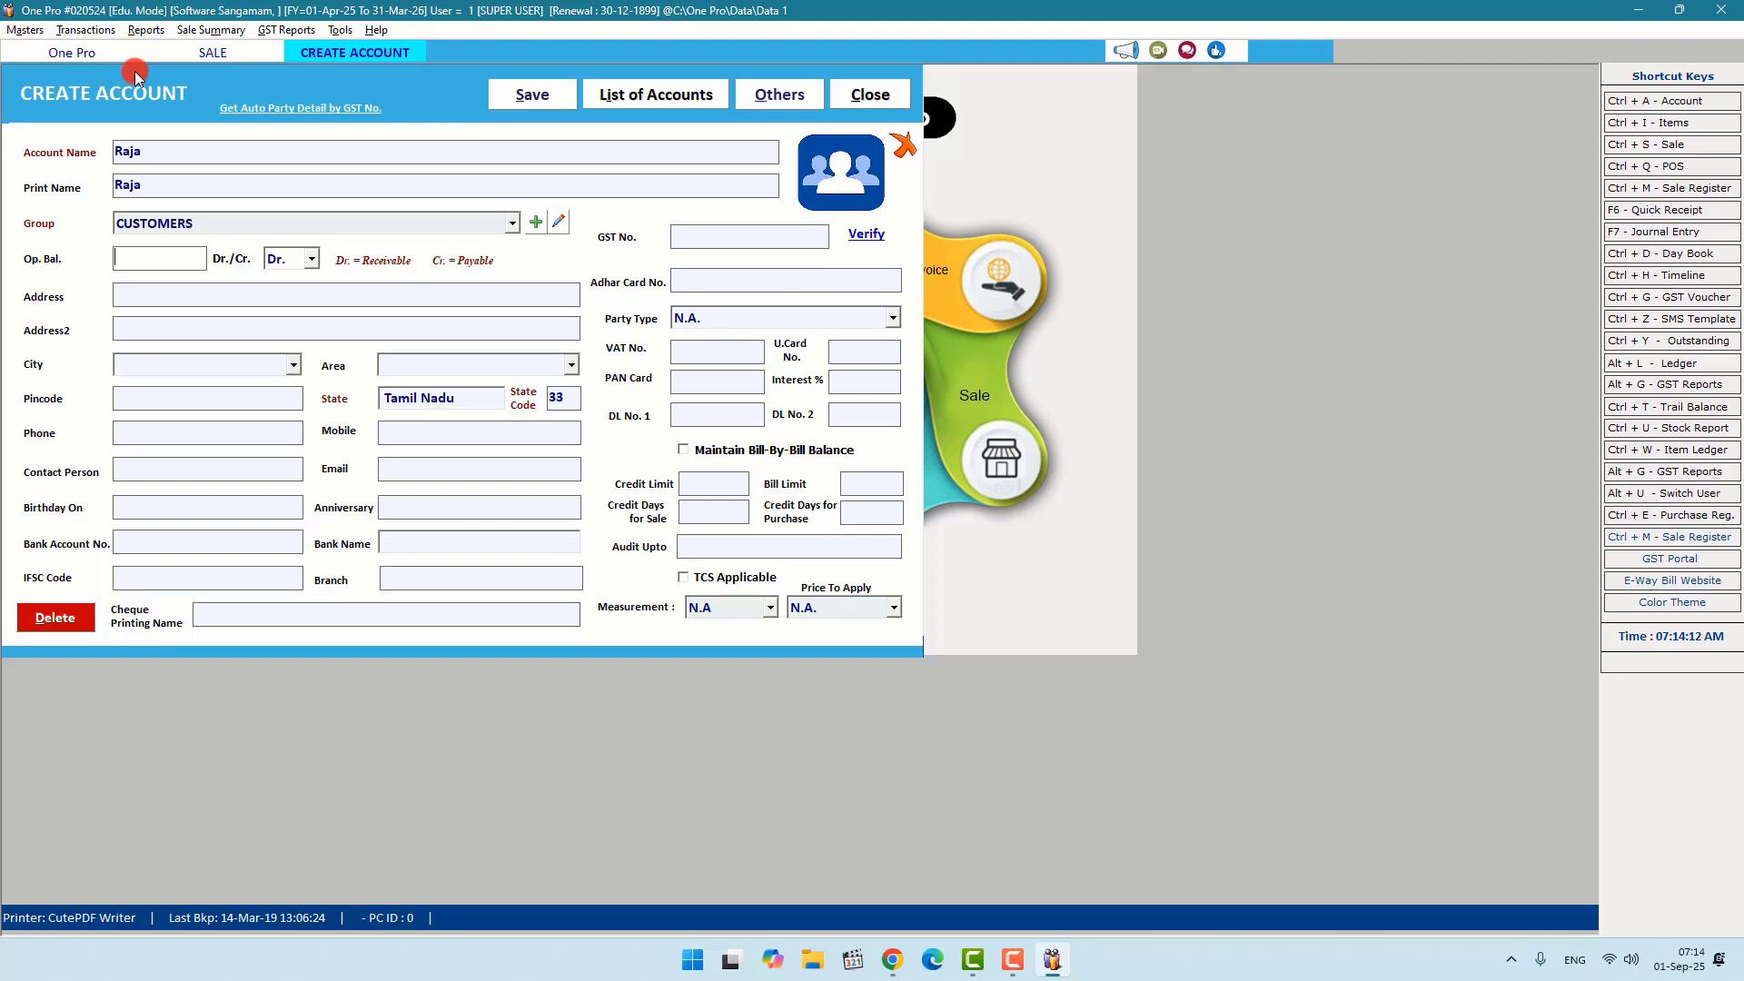
{"action": "key", "text": "F2"}
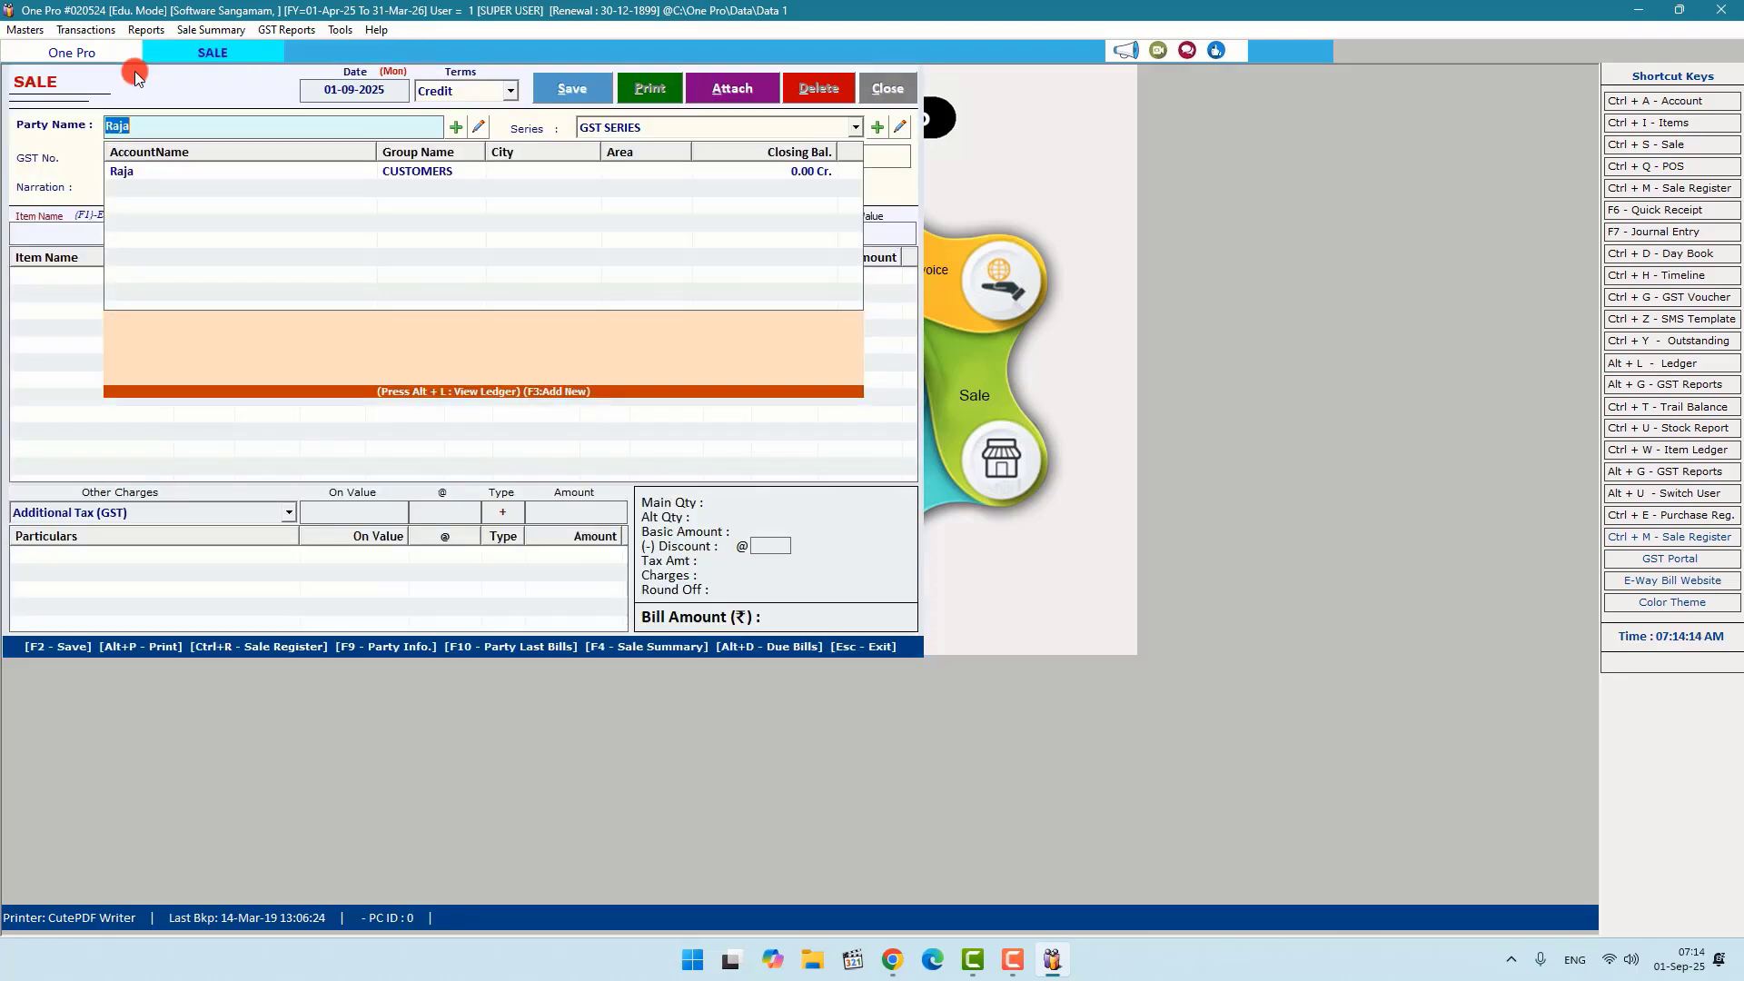
Step: Select the new customer as the bill's party and accept Bill No. 1
{"action": "key", "text": "Down"}
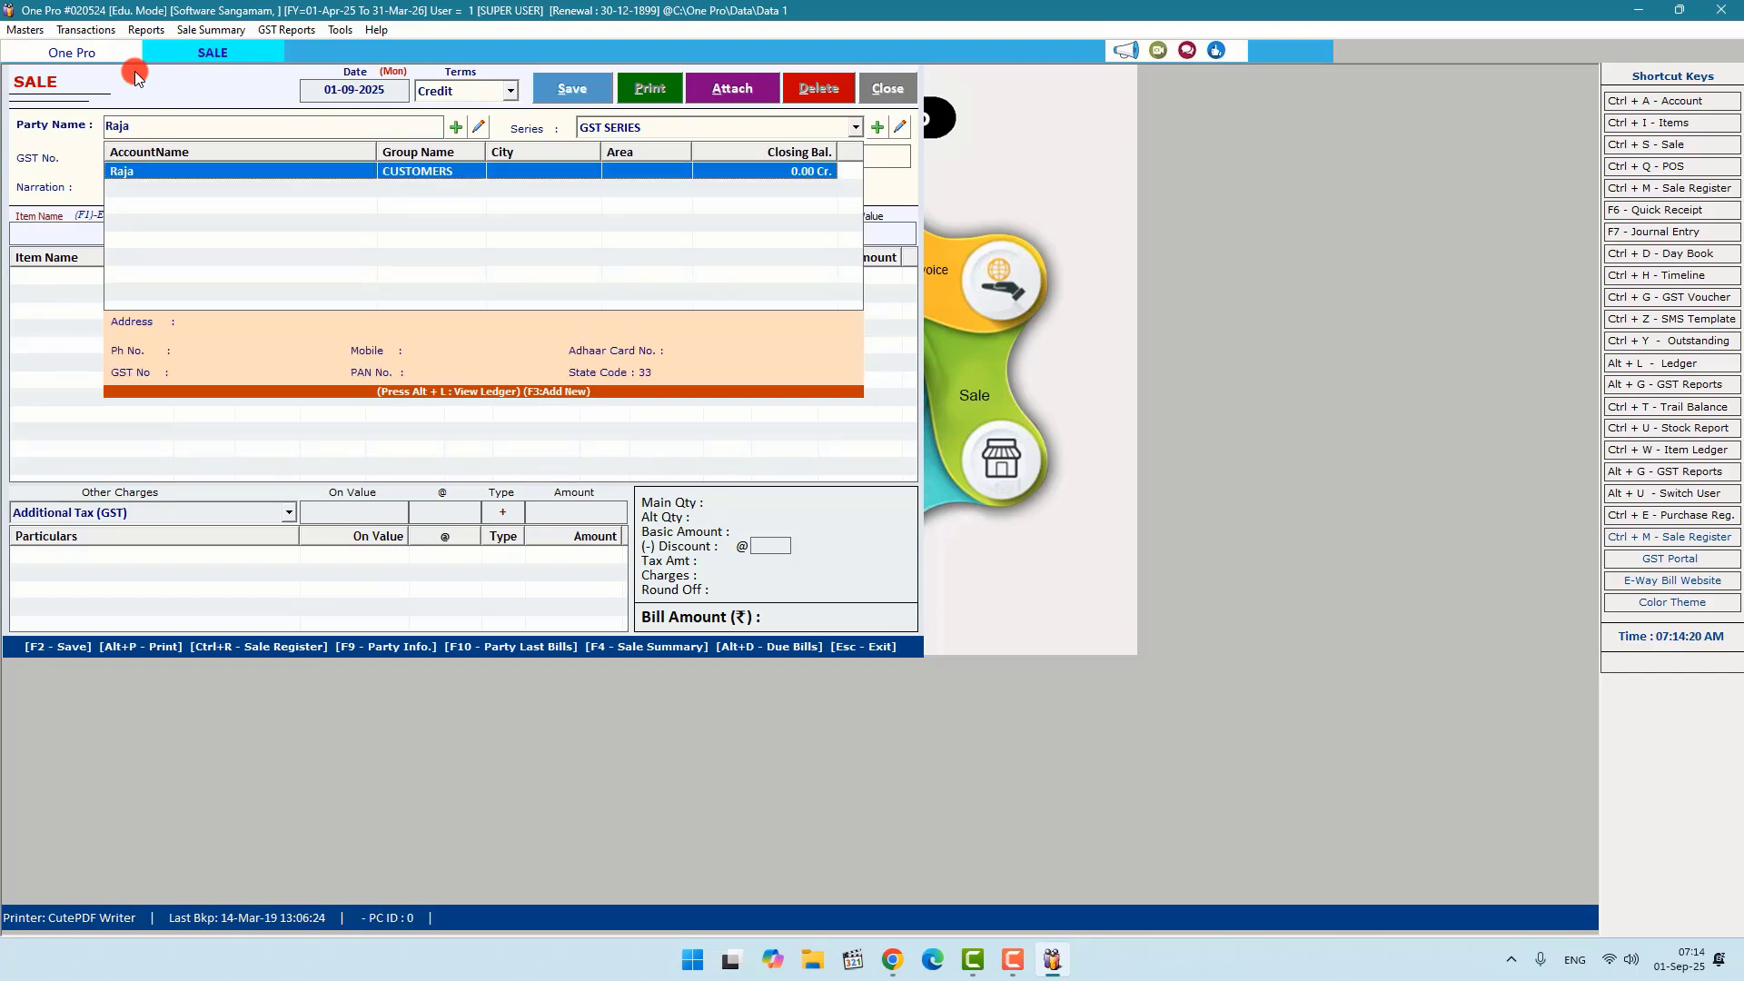
{"action": "key", "text": "Return"}
{"action": "key", "text": "Return"}
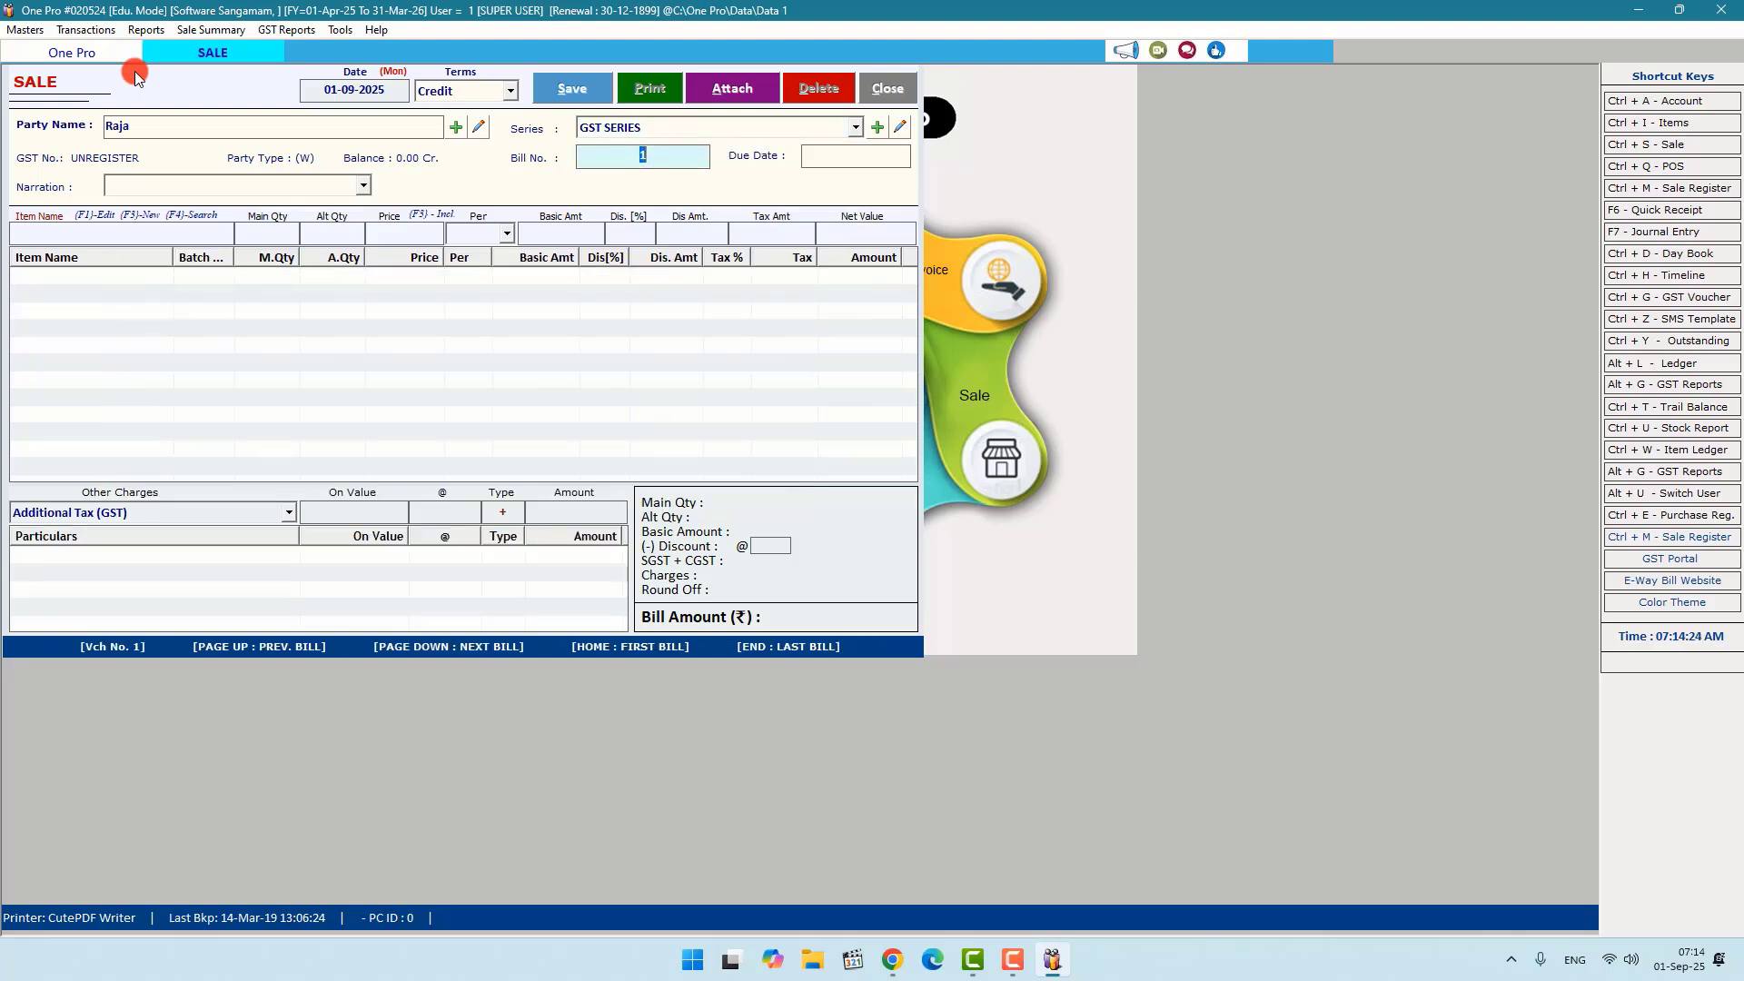
{"action": "key", "text": "Return"}
{"action": "key", "text": "Return"}
{"action": "key", "text": "Return"}
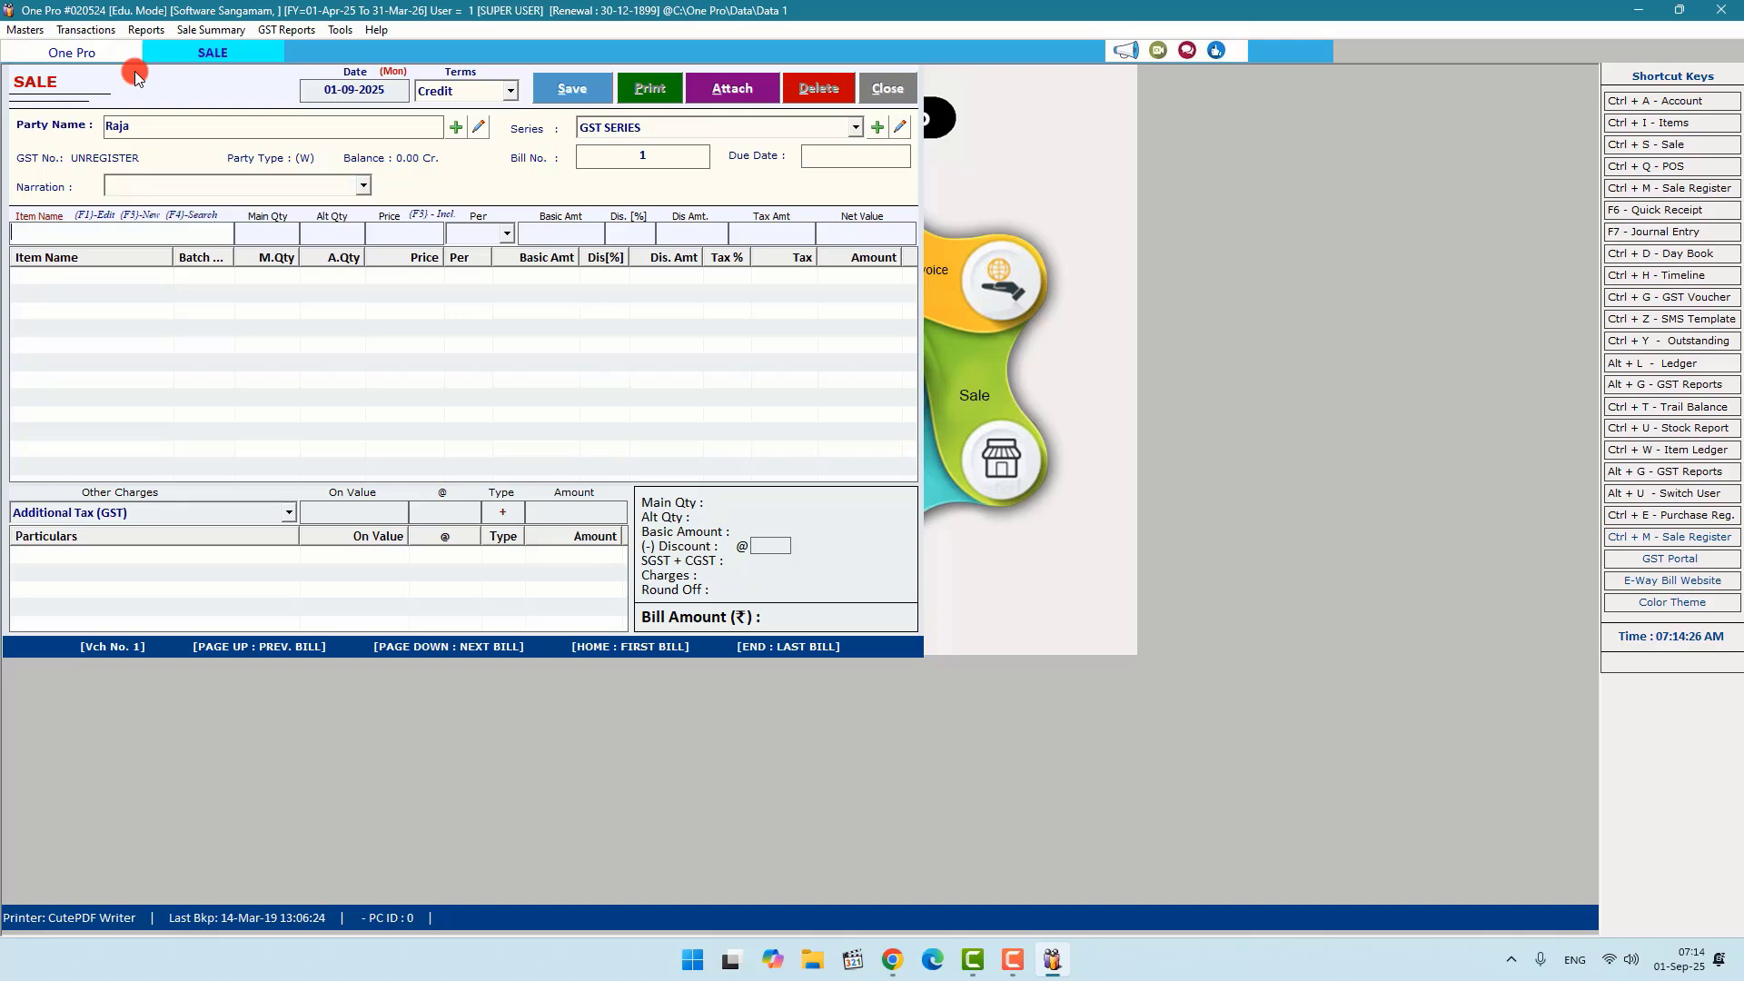
Step: Add one E Pro Id Card Software to the bill at the 1200.00 price
{"action": "key", "text": "Down"}
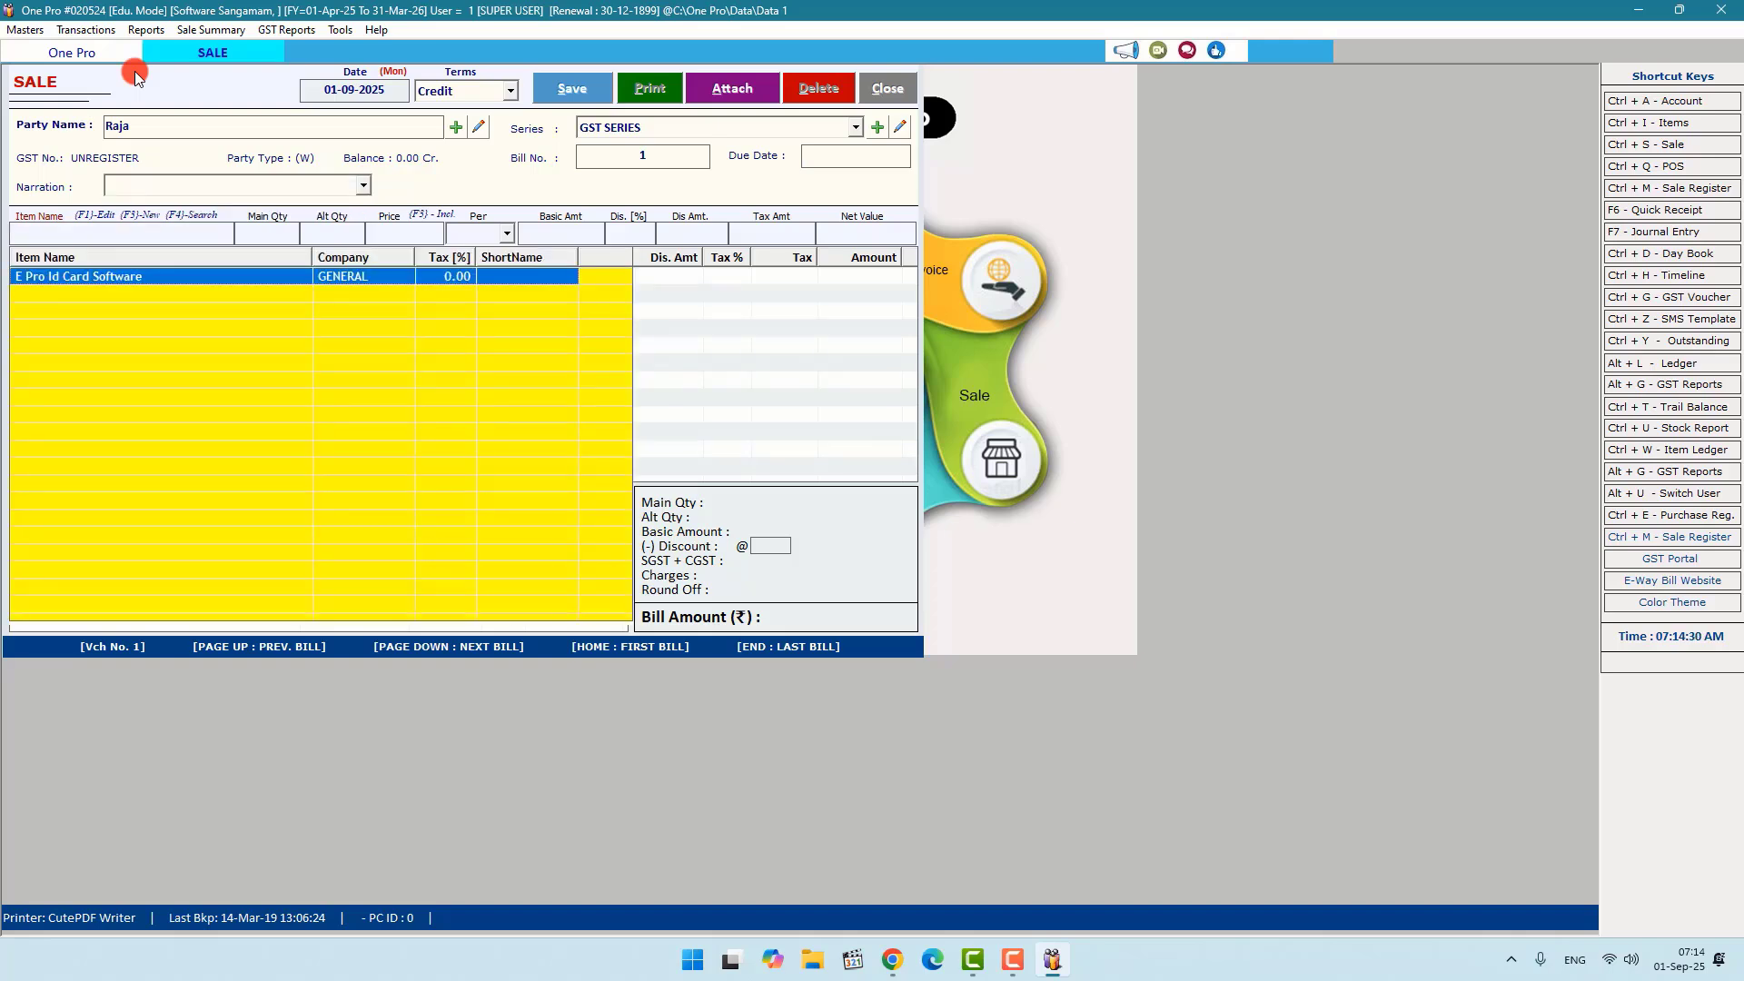
{"action": "key", "text": "Return"}
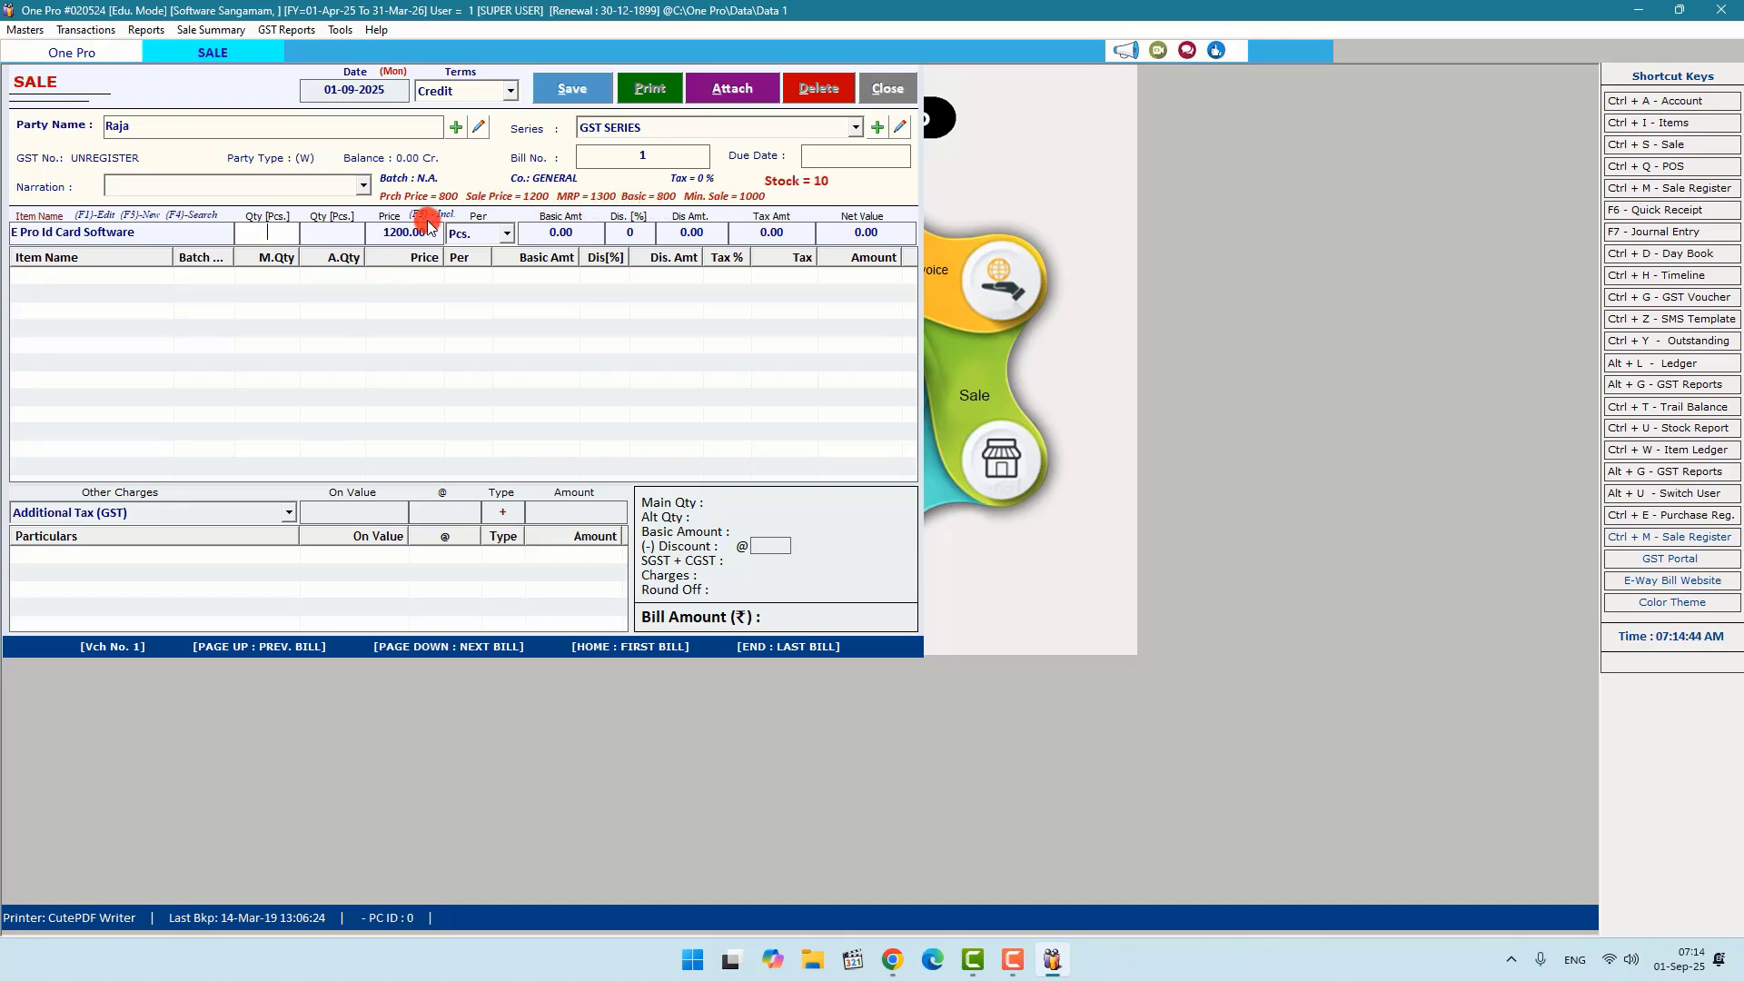
{"action": "type", "text": "1"}
{"action": "key", "text": "Return"}
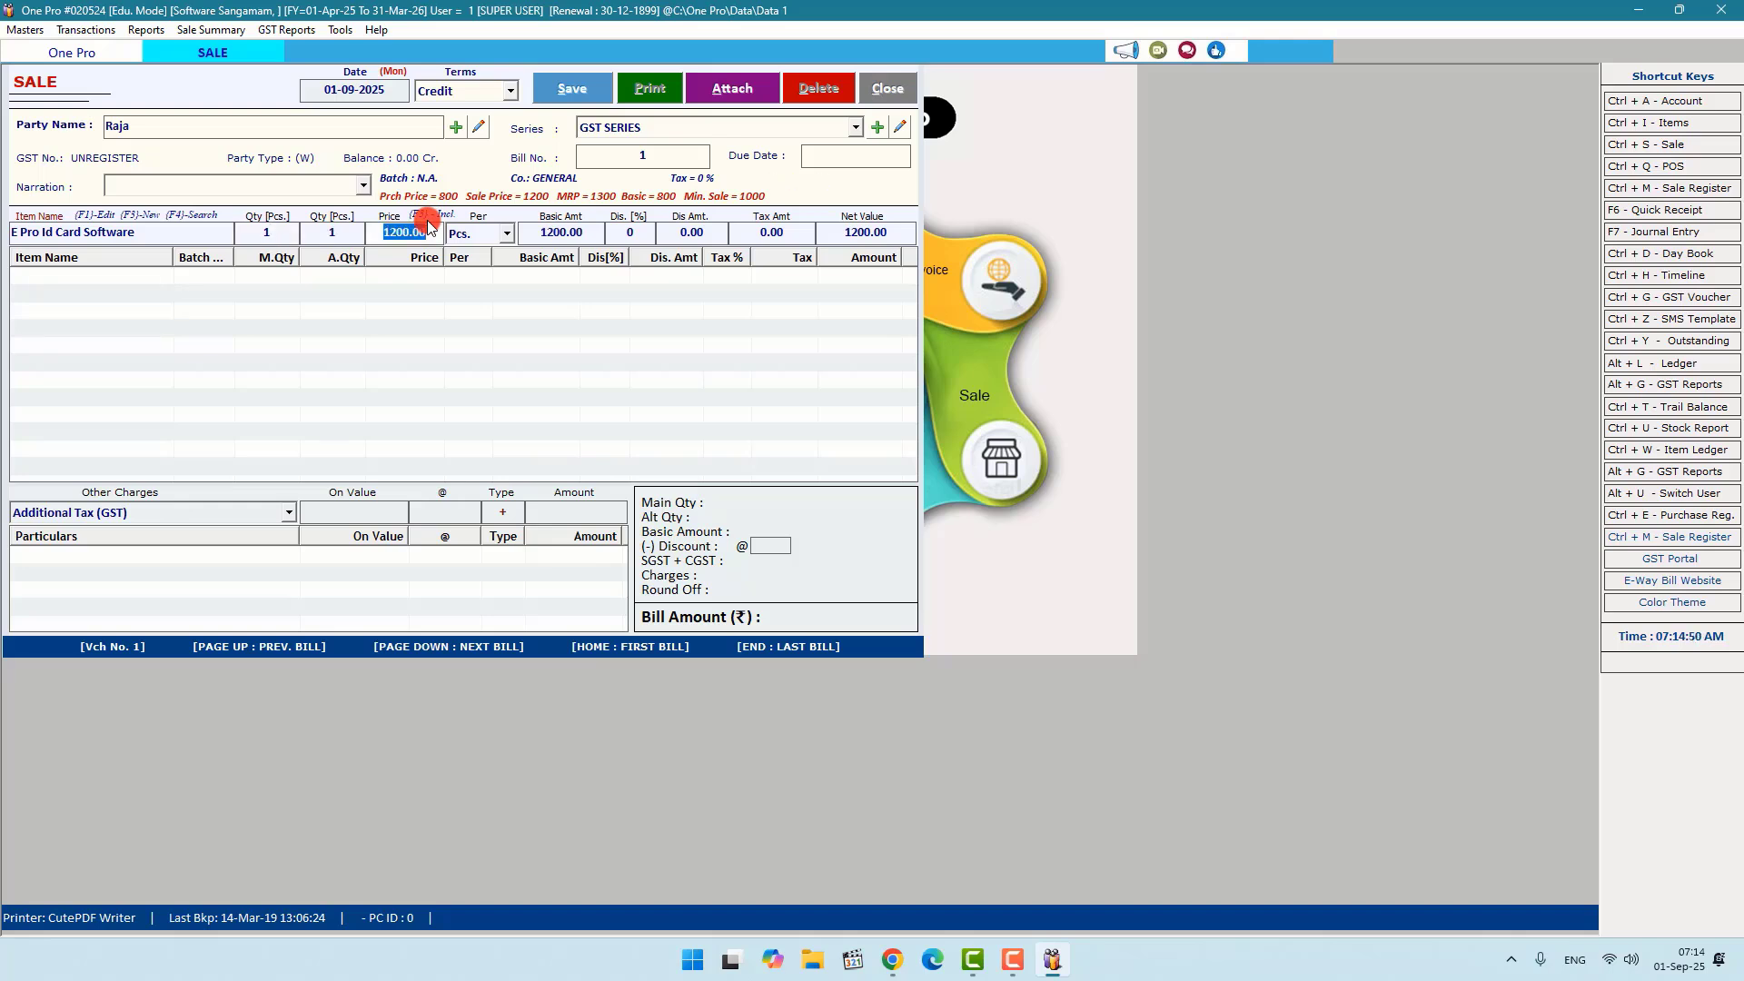
{"action": "key", "text": "Return"}
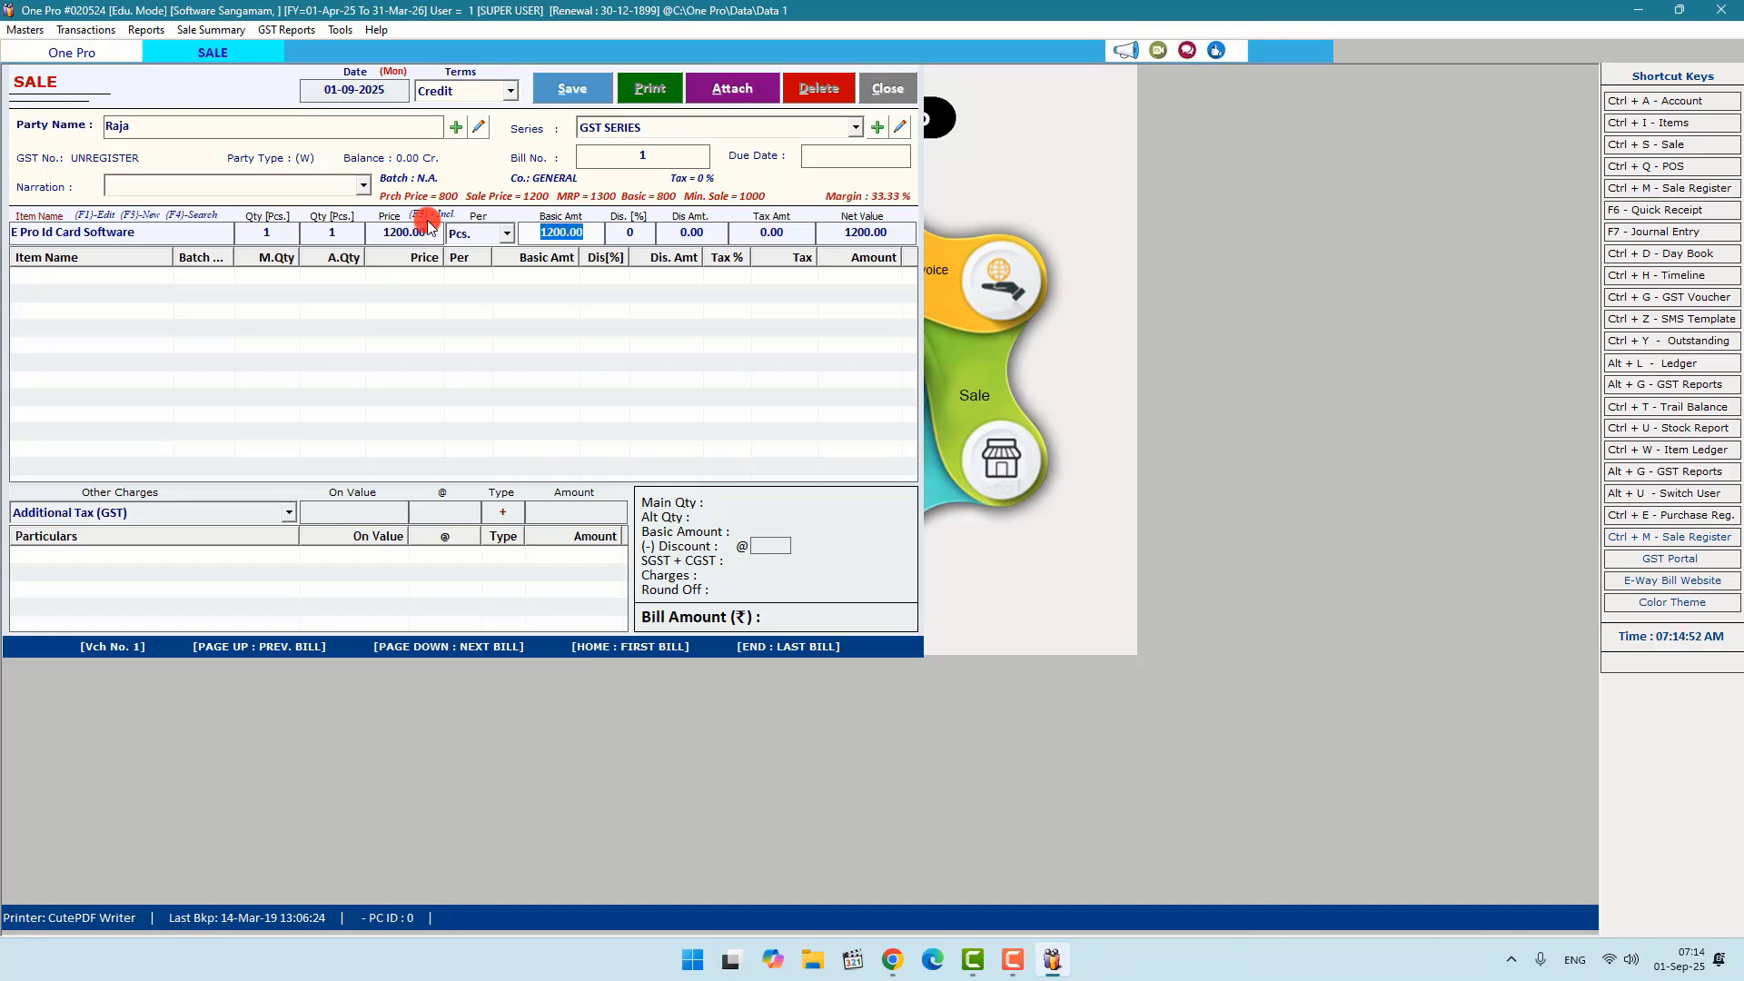
{"action": "key", "text": "Return"}
Step: Apply a 10% discount to the line, making 1080.00, and save the sale
{"action": "type", "text": "2"}
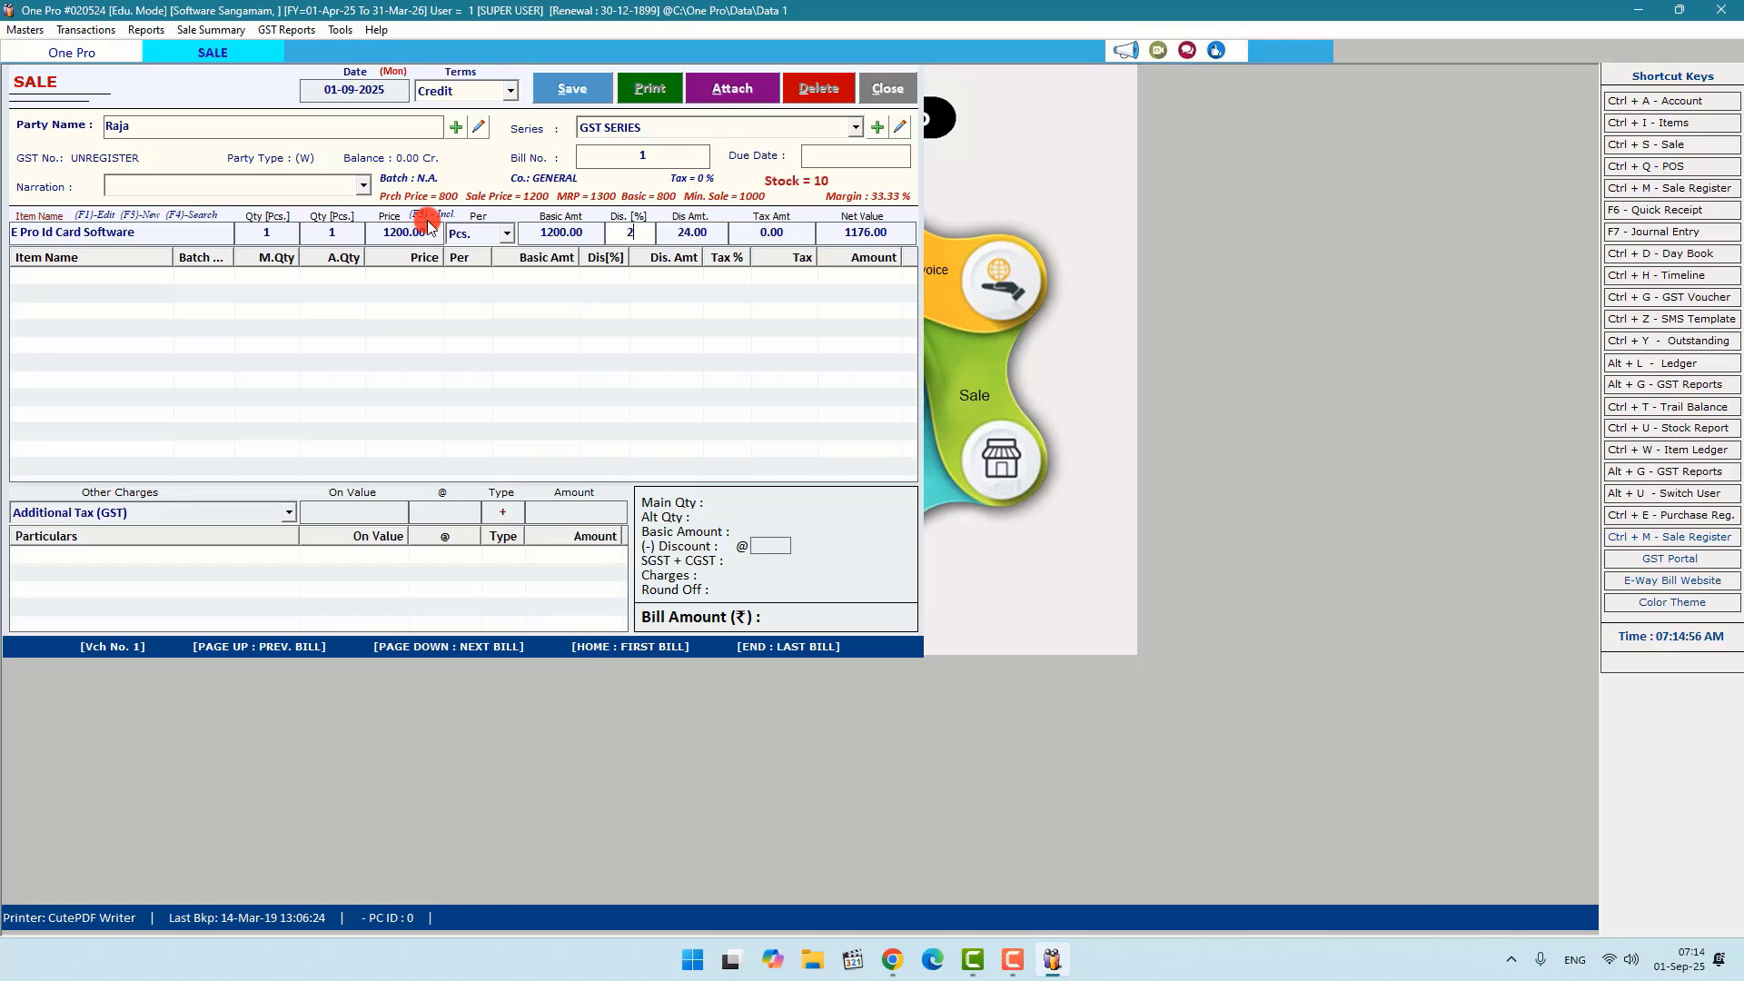
{"action": "type", "text": "0"}
{"action": "key", "text": "BackSpace"}
{"action": "type", "text": "18"}
{"action": "key", "text": "BackSpace"}
{"action": "key", "text": "BackSpace"}
{"action": "key", "text": "BackSpace"}
{"action": "type", "text": "5"}
{"action": "key", "text": "BackSpace"}
{"action": "type", "text": "10"}
{"action": "key", "text": "Return"}
{"action": "key", "text": "Return"}
{"action": "key", "text": "Return"}
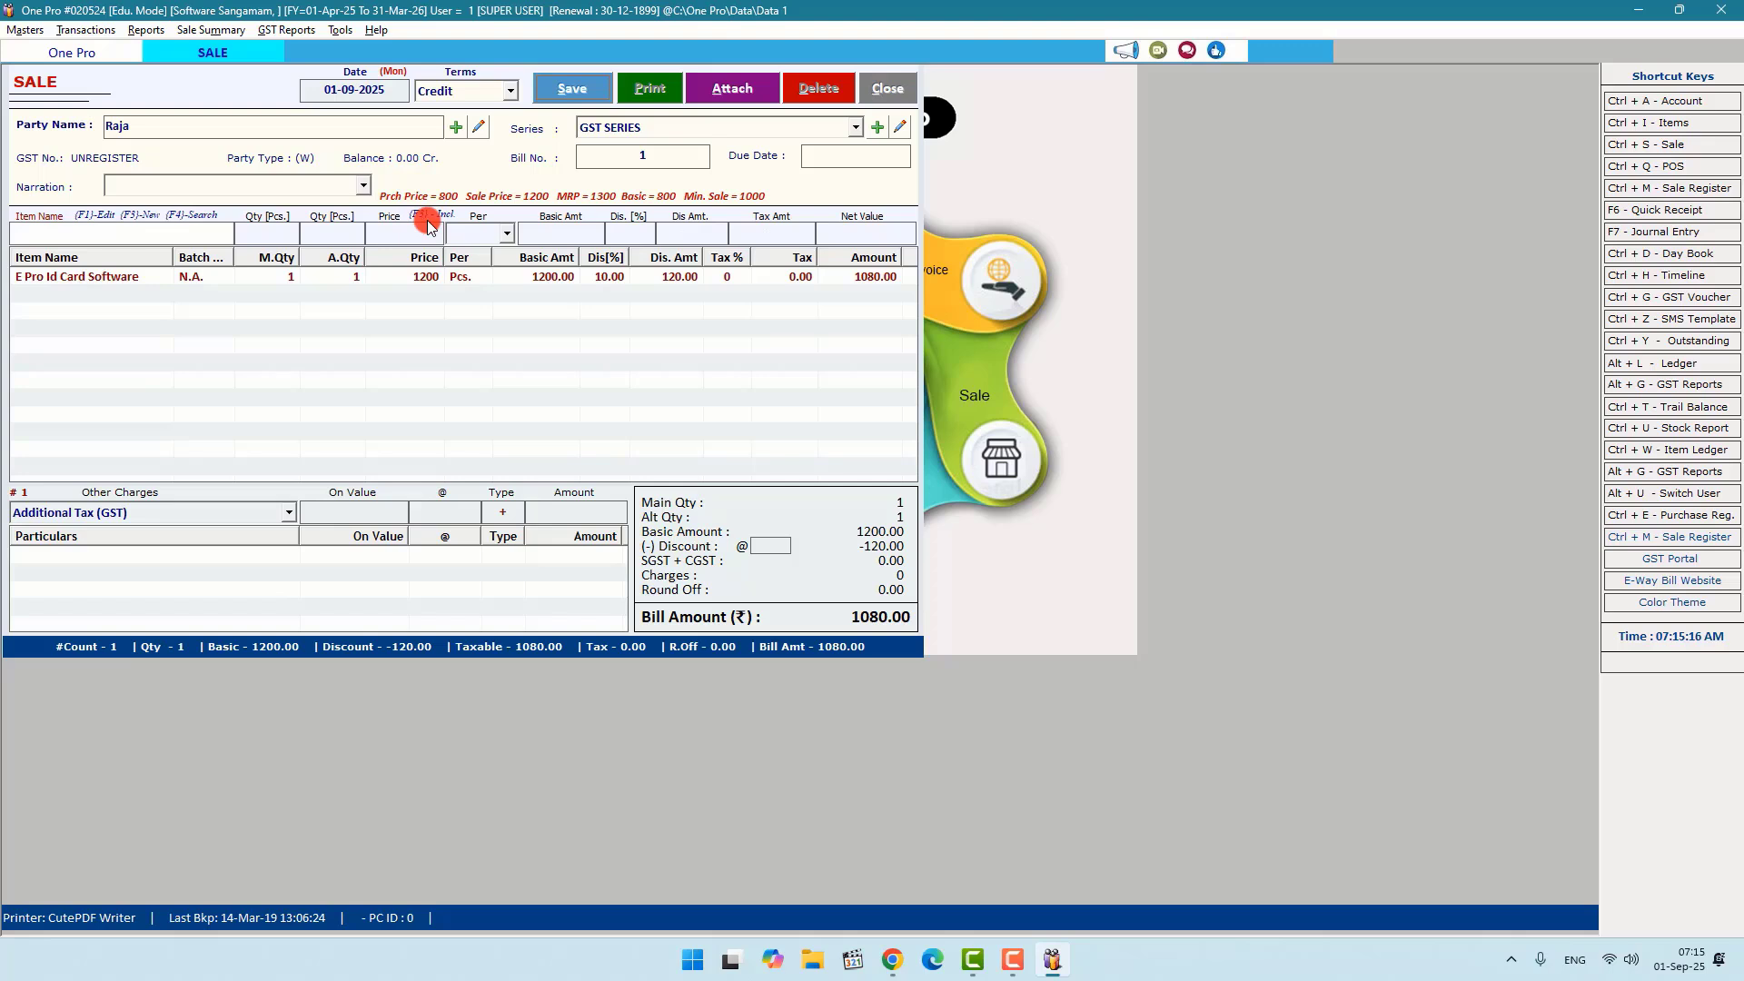
{"action": "key", "text": "alt+s"}
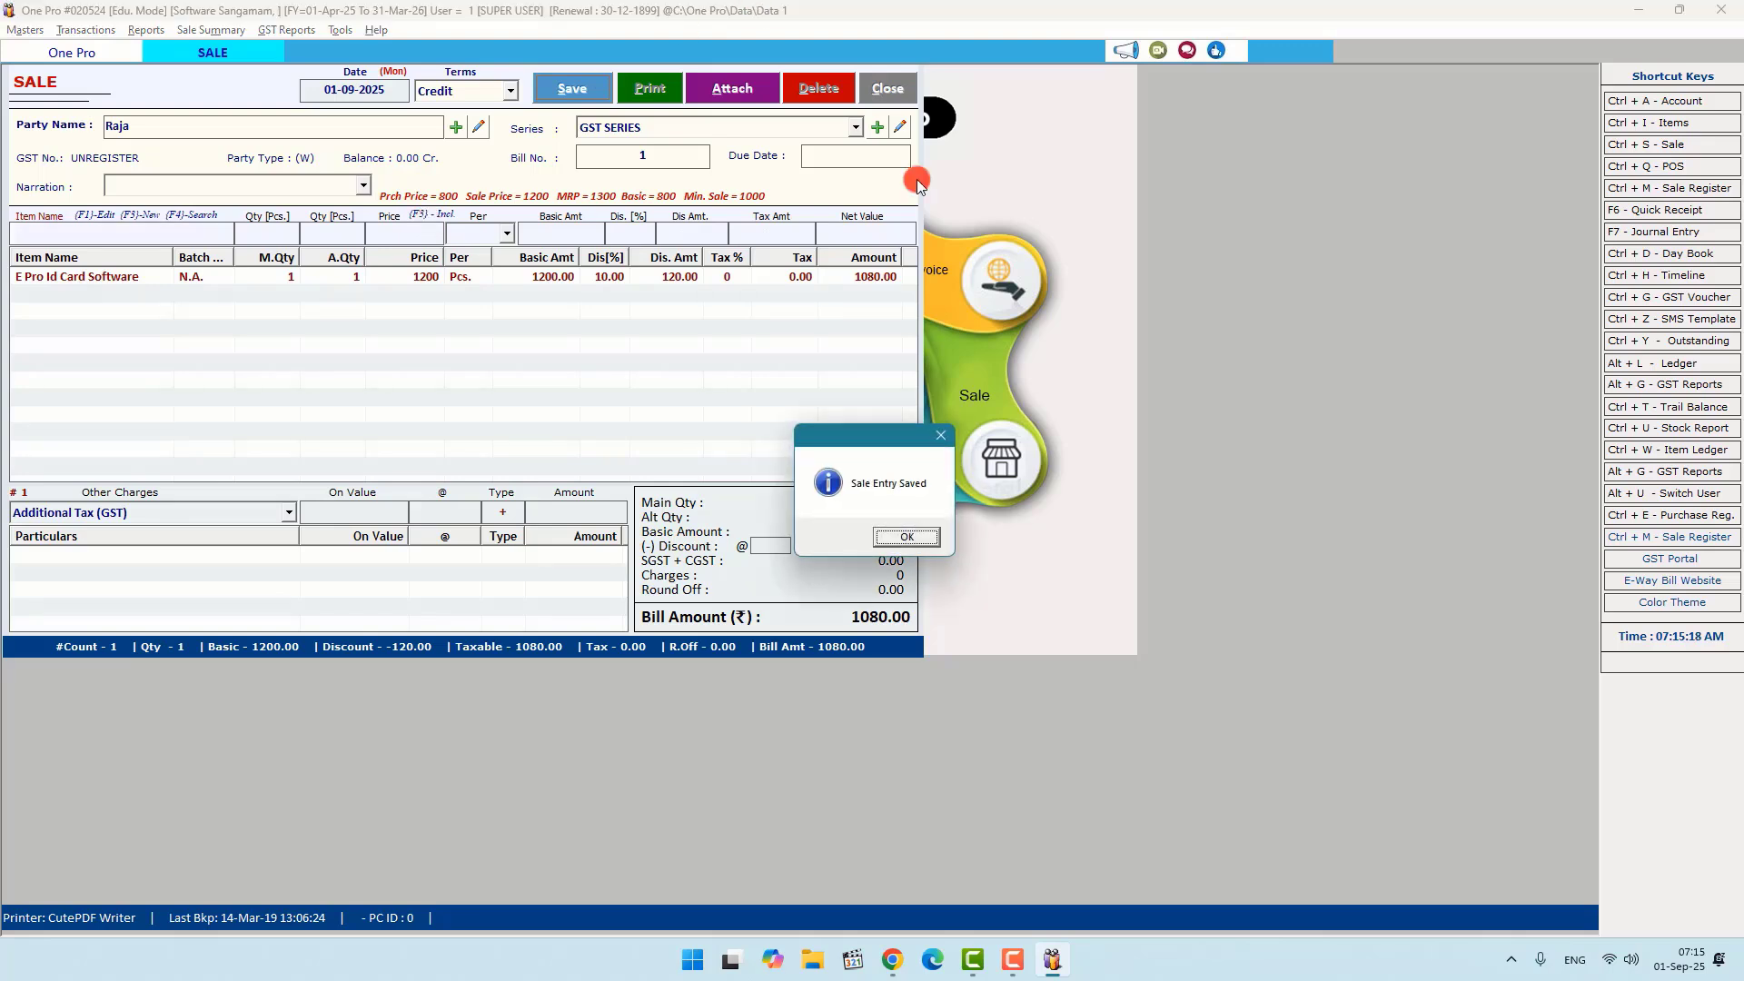
Step: Preview the saved sale as a GST invoice
{"action": "left_click", "coordinate": [911, 537]}
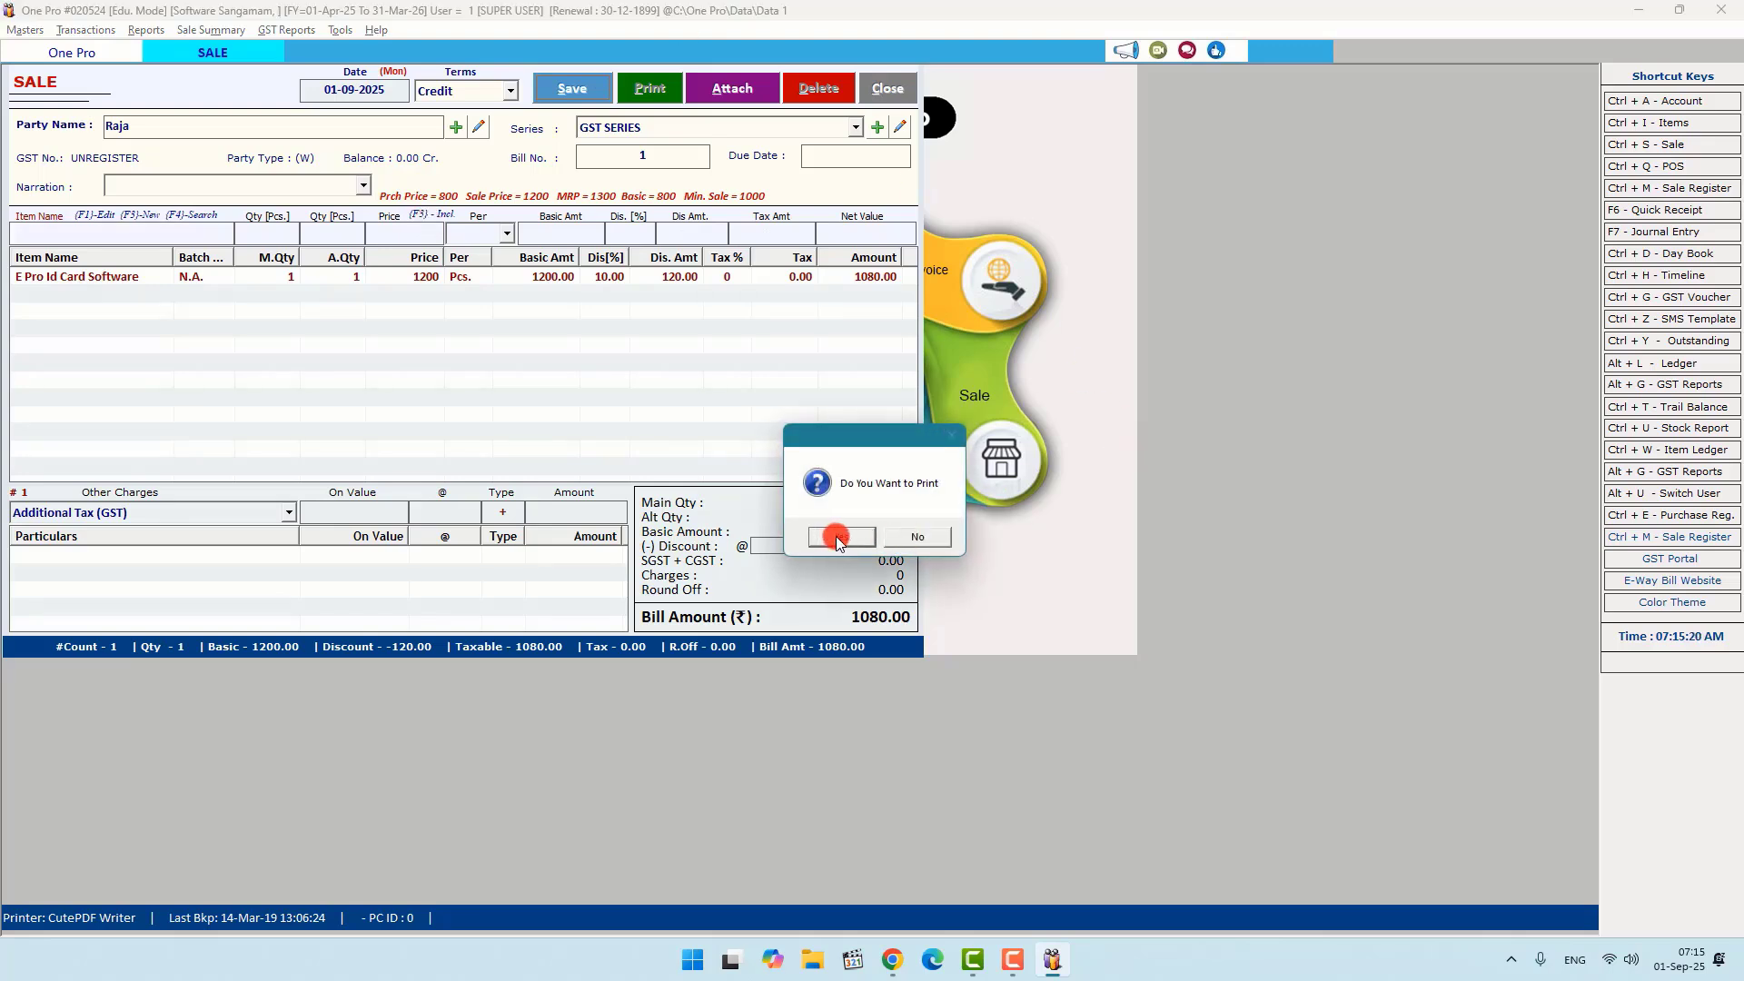
{"action": "left_click", "coordinate": [838, 538]}
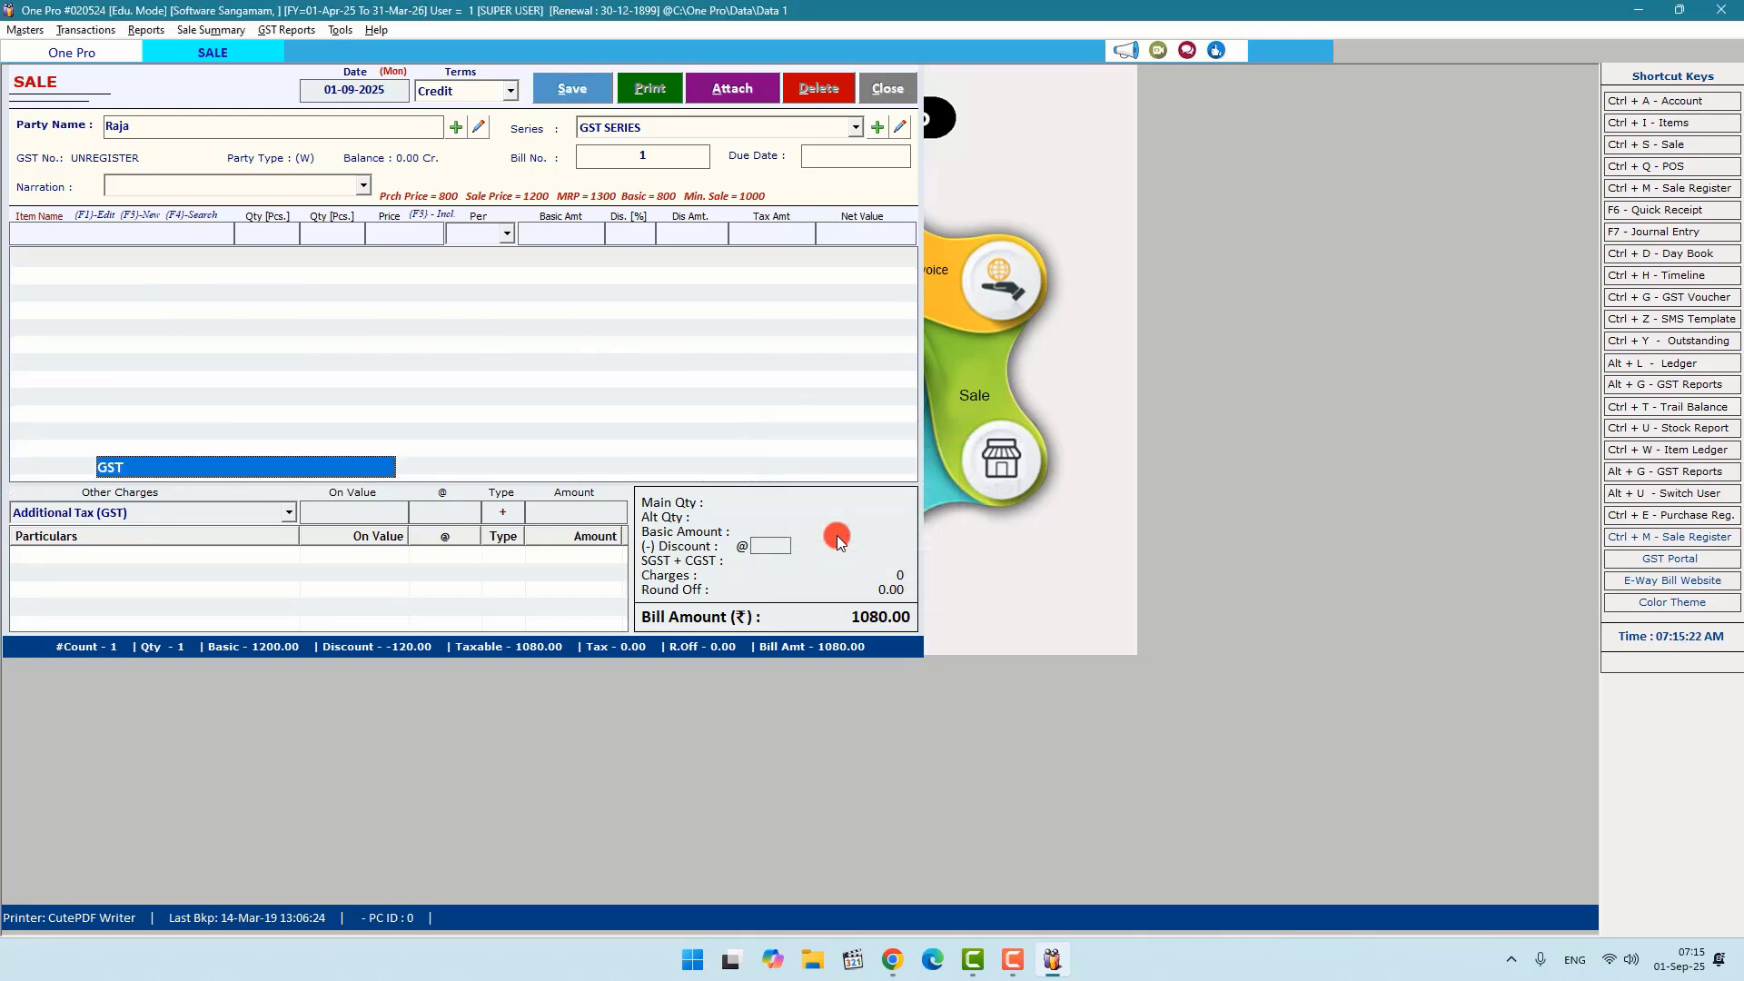
{"action": "left_click", "coordinate": [349, 491]}
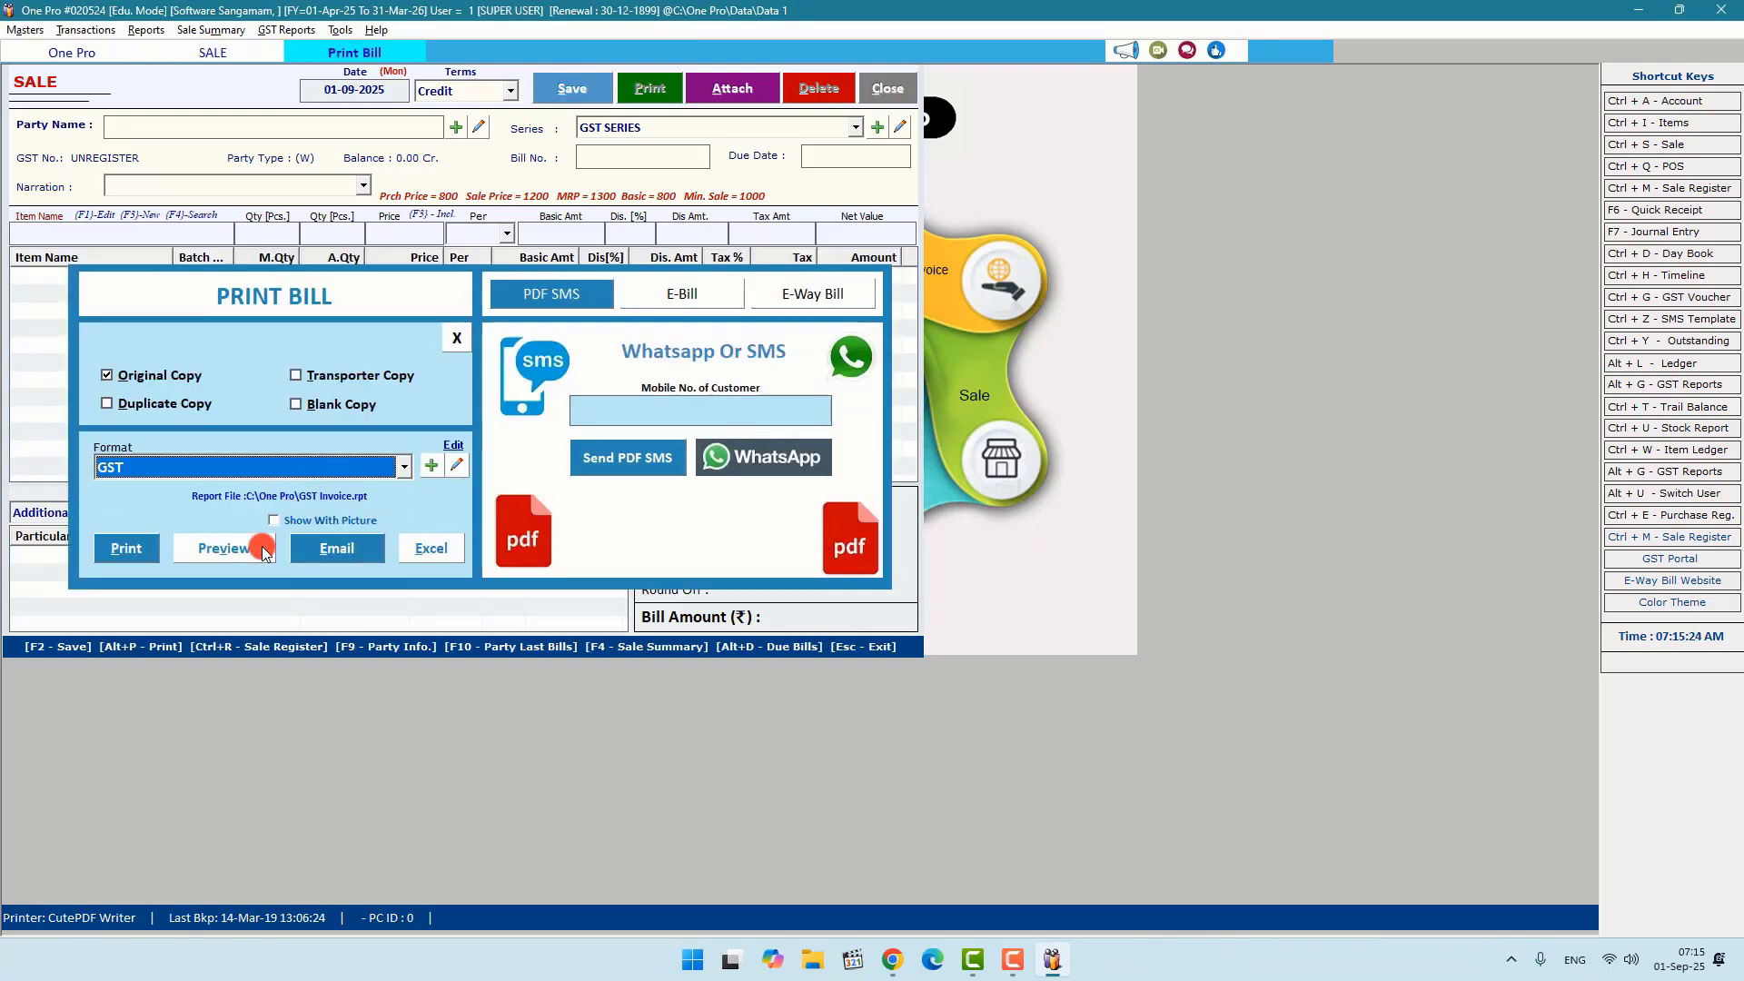
{"action": "left_click", "coordinate": [255, 548]}
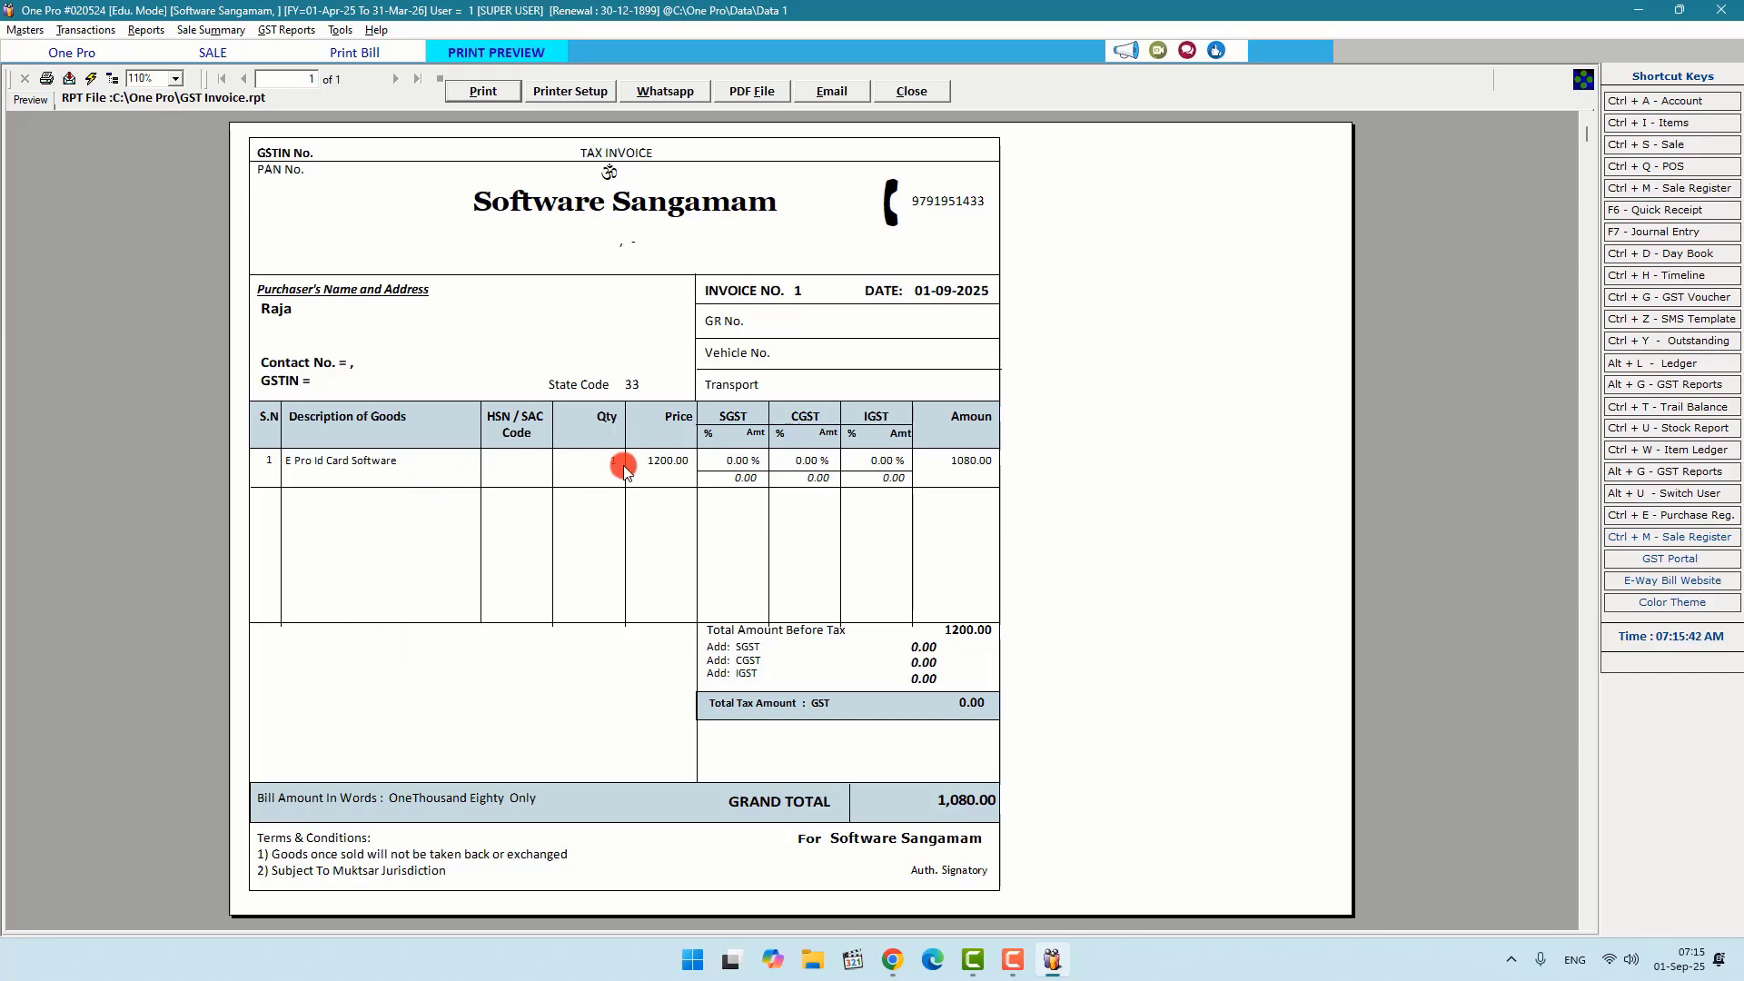
Step: Close the invoice preview, the Print Bill options and the Sale form
{"action": "left_click", "coordinate": [931, 92]}
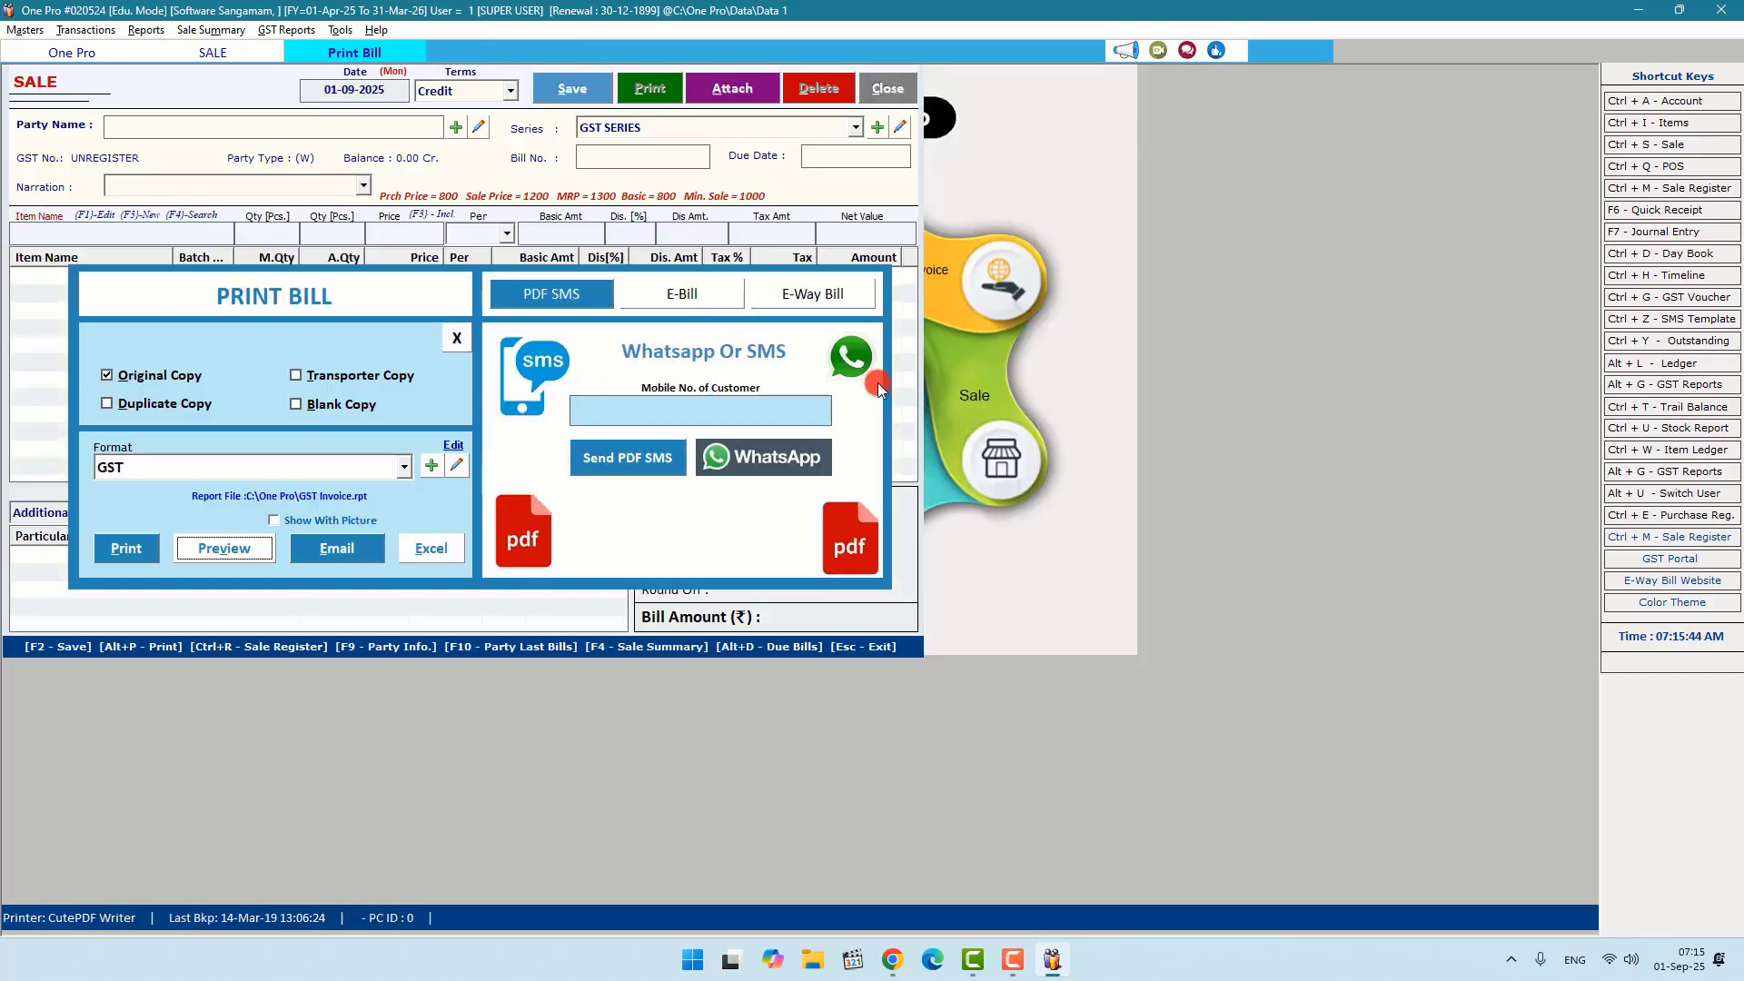
{"action": "left_click", "coordinate": [448, 339]}
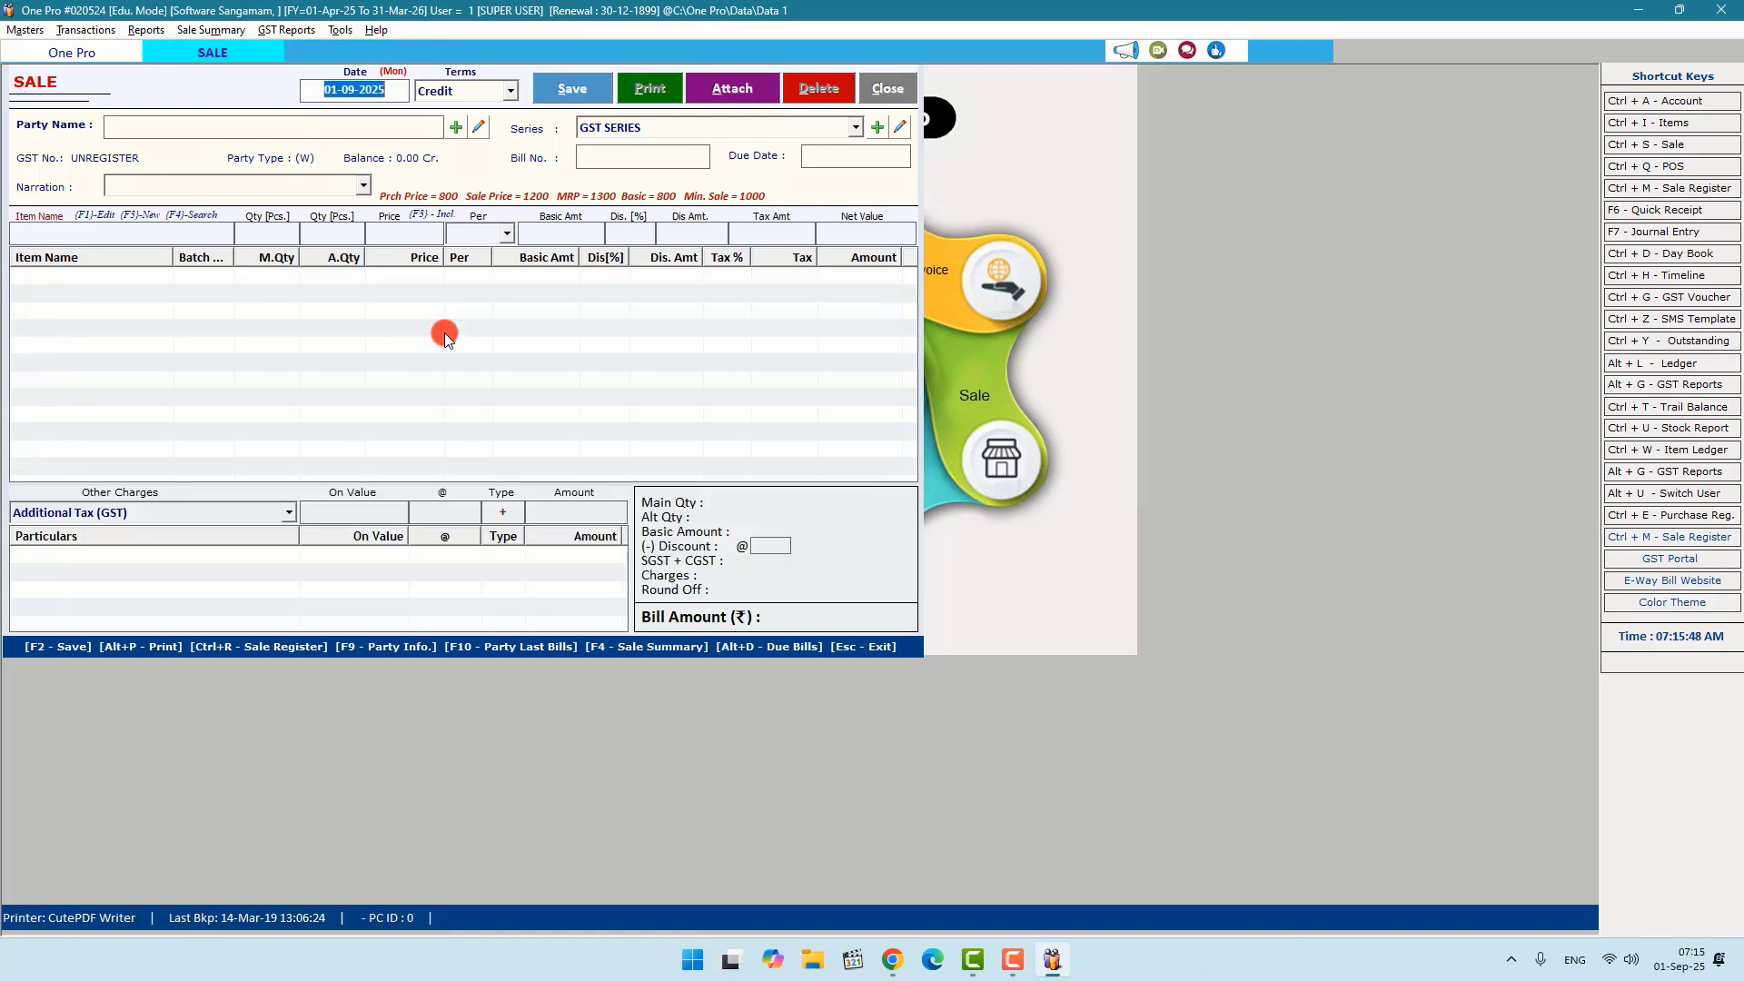
{"action": "key", "text": "Escape"}
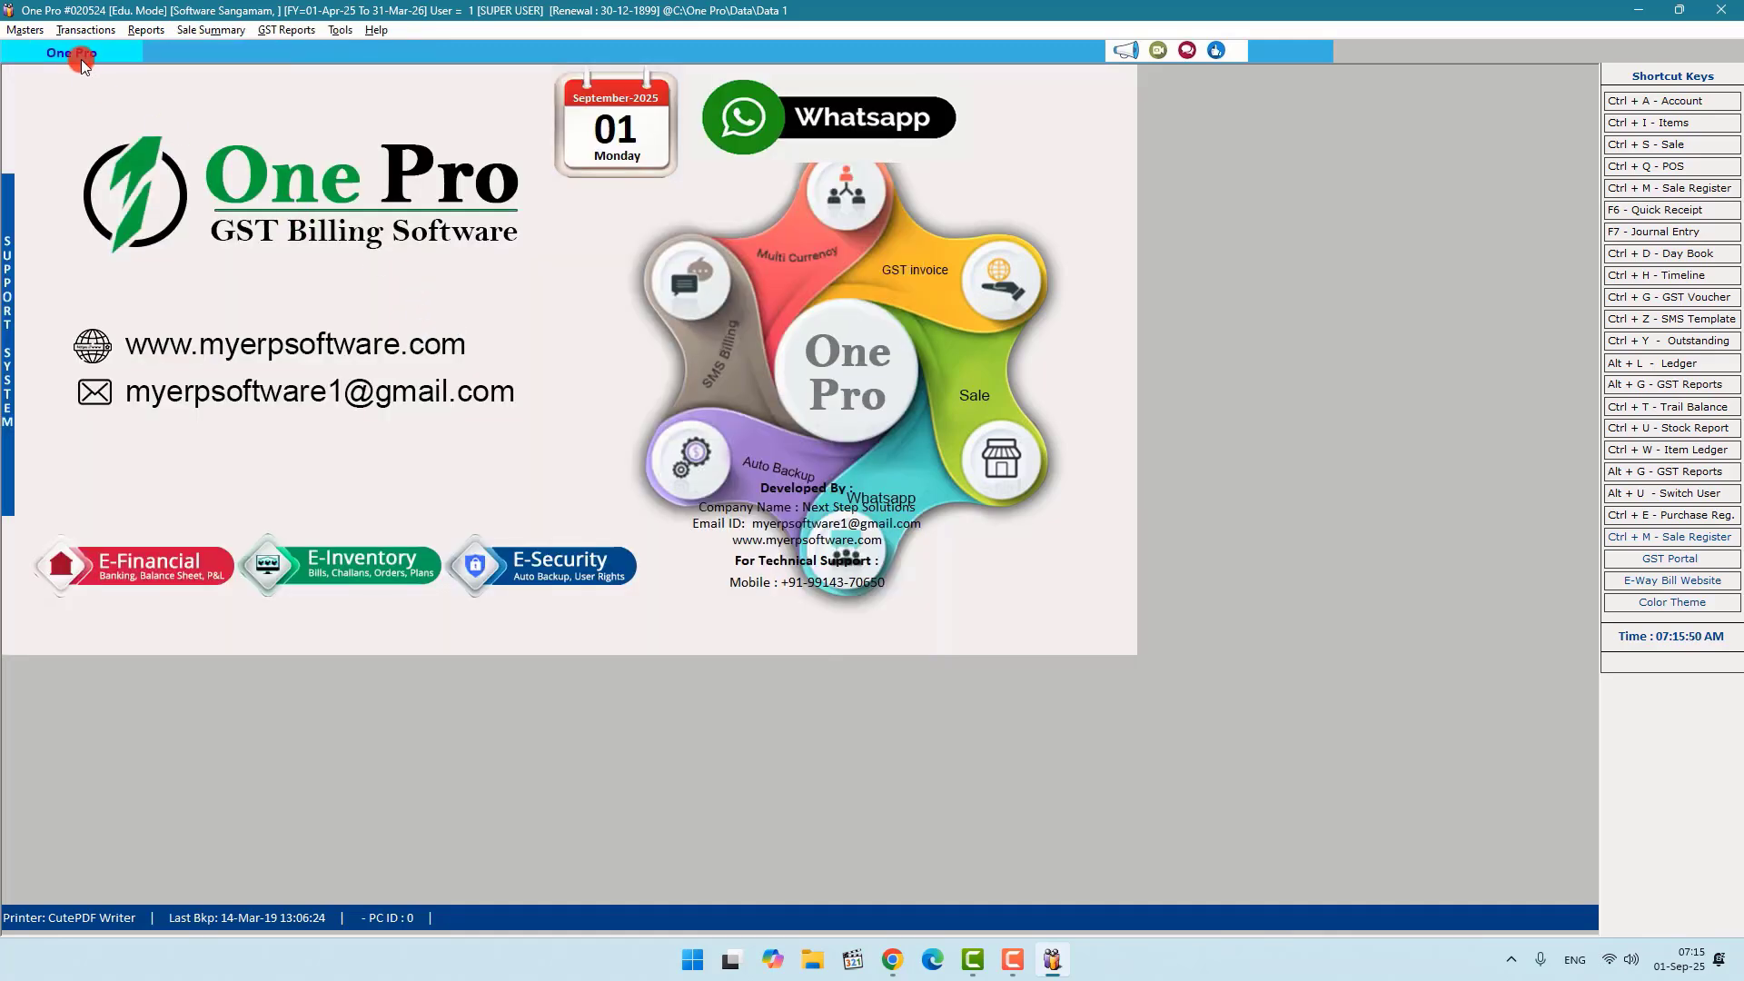
Step: Start a new Cash POS bill in GST SERIES and enter the customer's mobile number
{"action": "left_click", "coordinate": [90, 29]}
{"action": "left_click", "coordinate": [116, 86]}
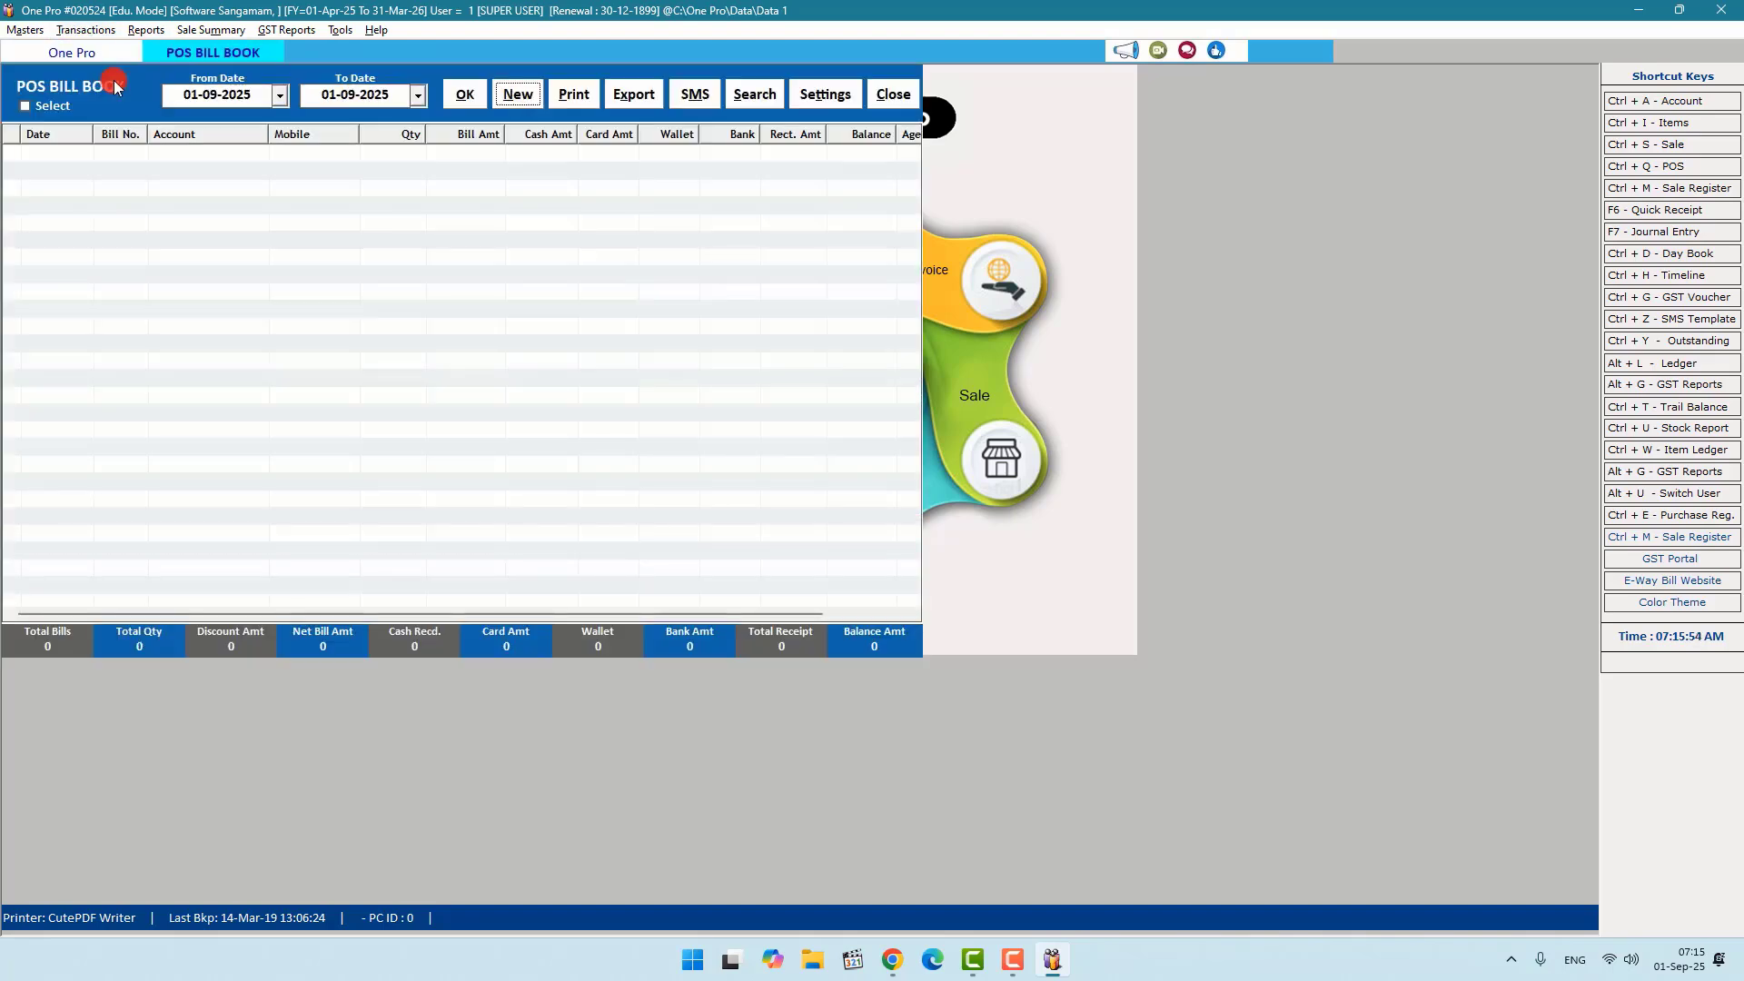
{"action": "key", "text": "Return"}
{"action": "key", "text": "Return"}
{"action": "key", "text": "Return"}
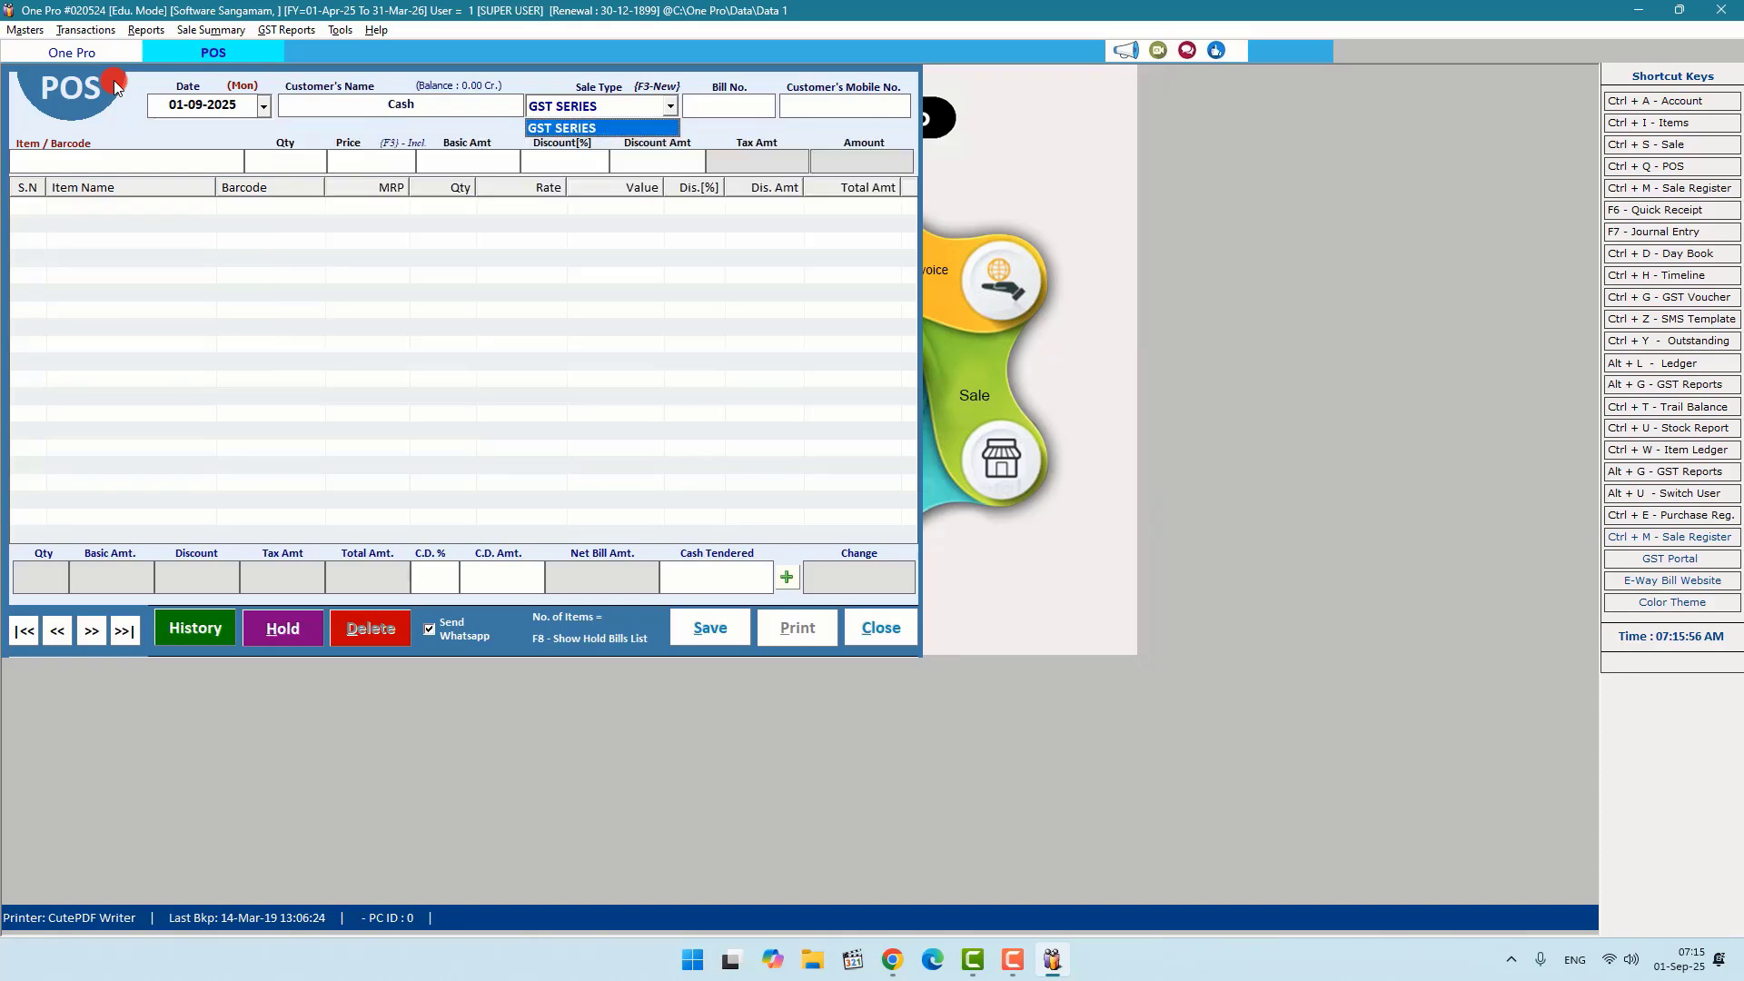
{"action": "key", "text": "Return"}
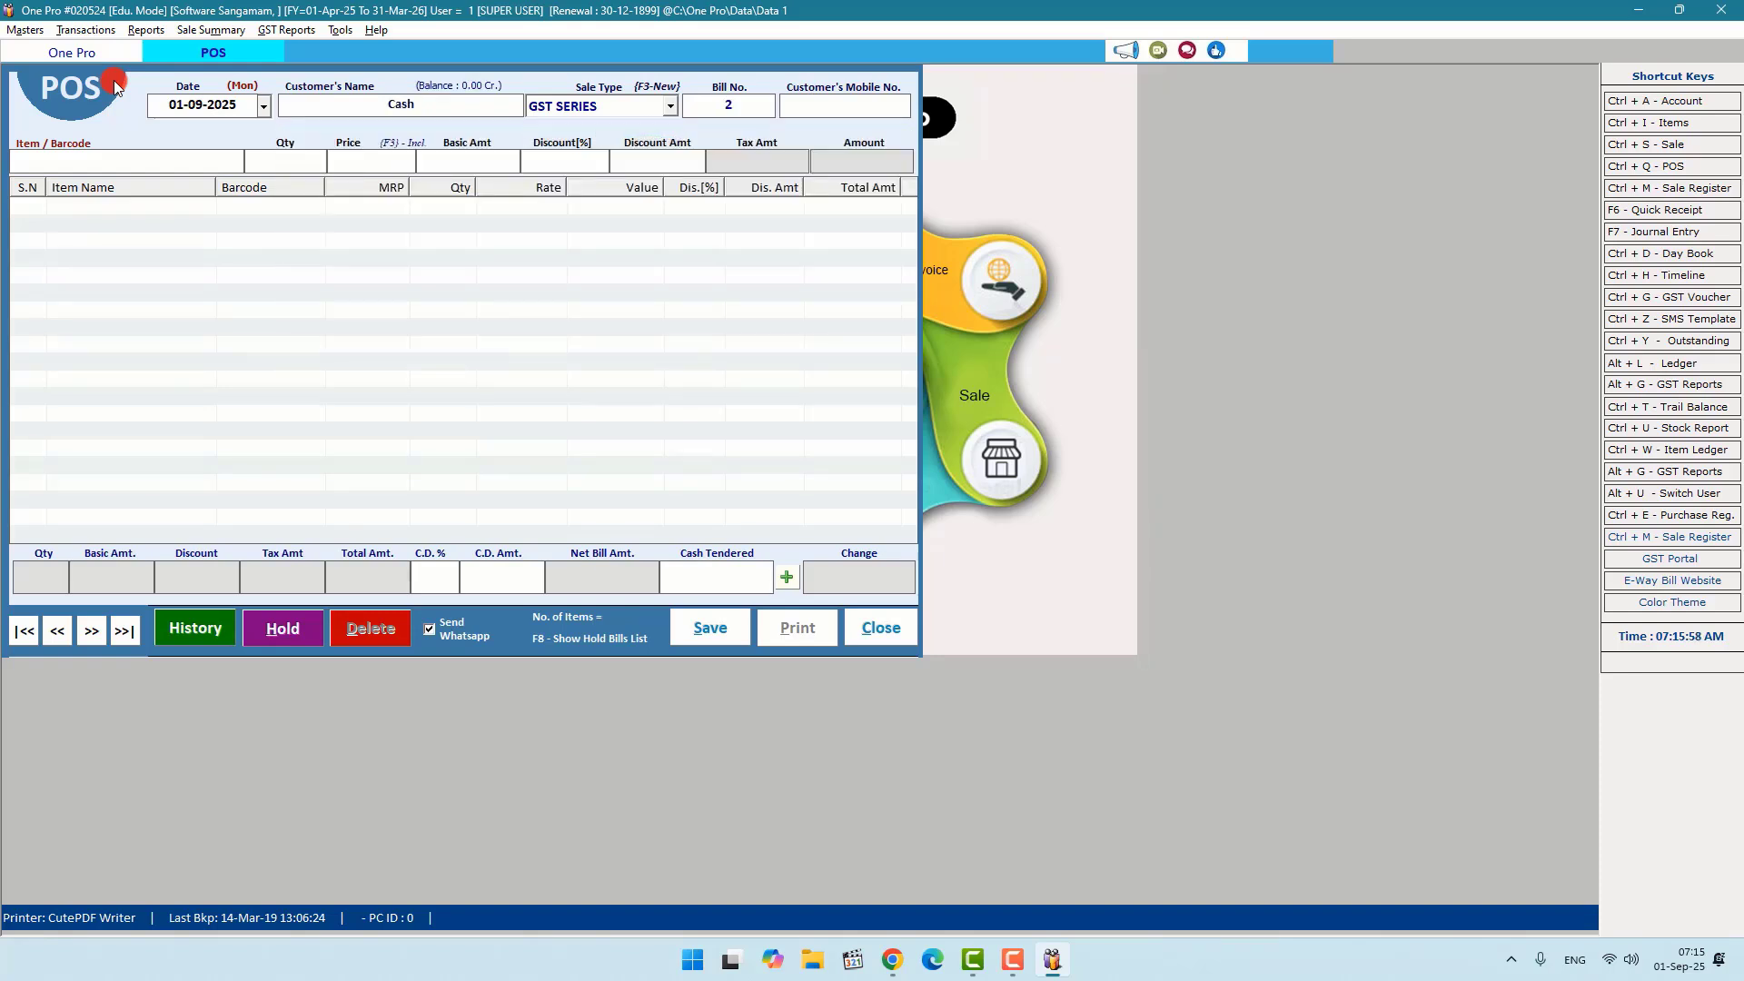
{"action": "key", "text": "Return"}
Step: Bill one E Pro Id Card Software at 1300, save without printing, and close POS
{"action": "key", "text": "Return"}
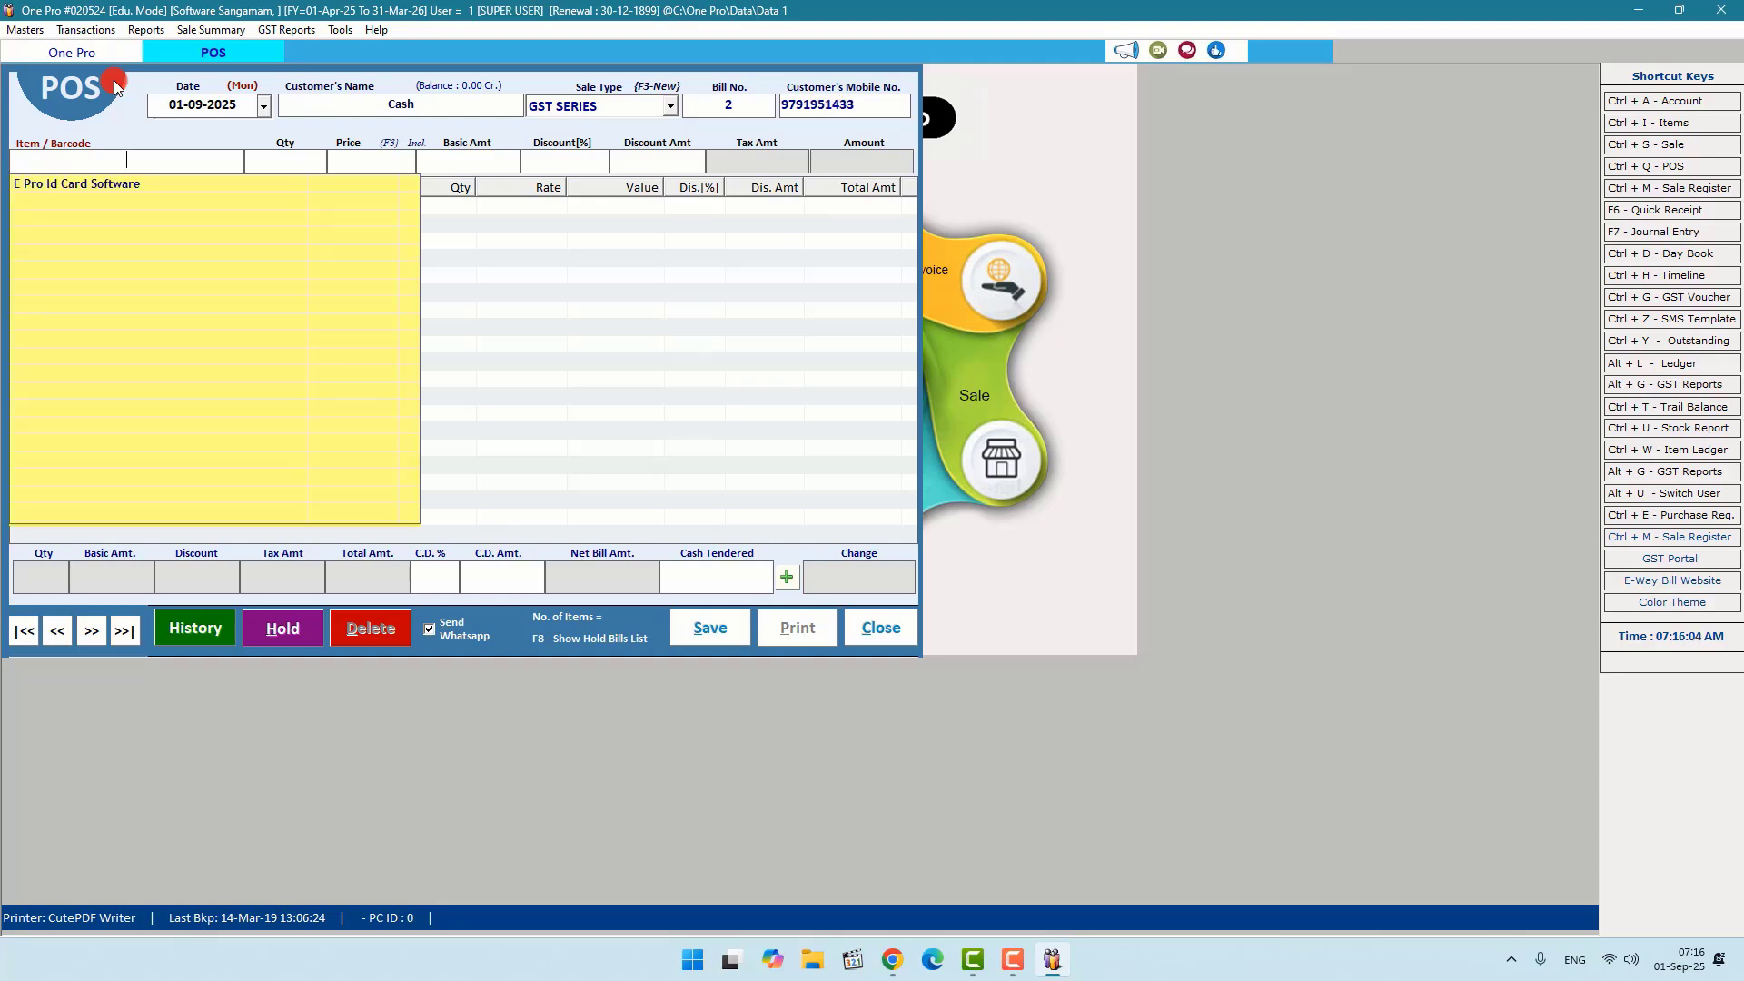
{"action": "key", "text": "Return"}
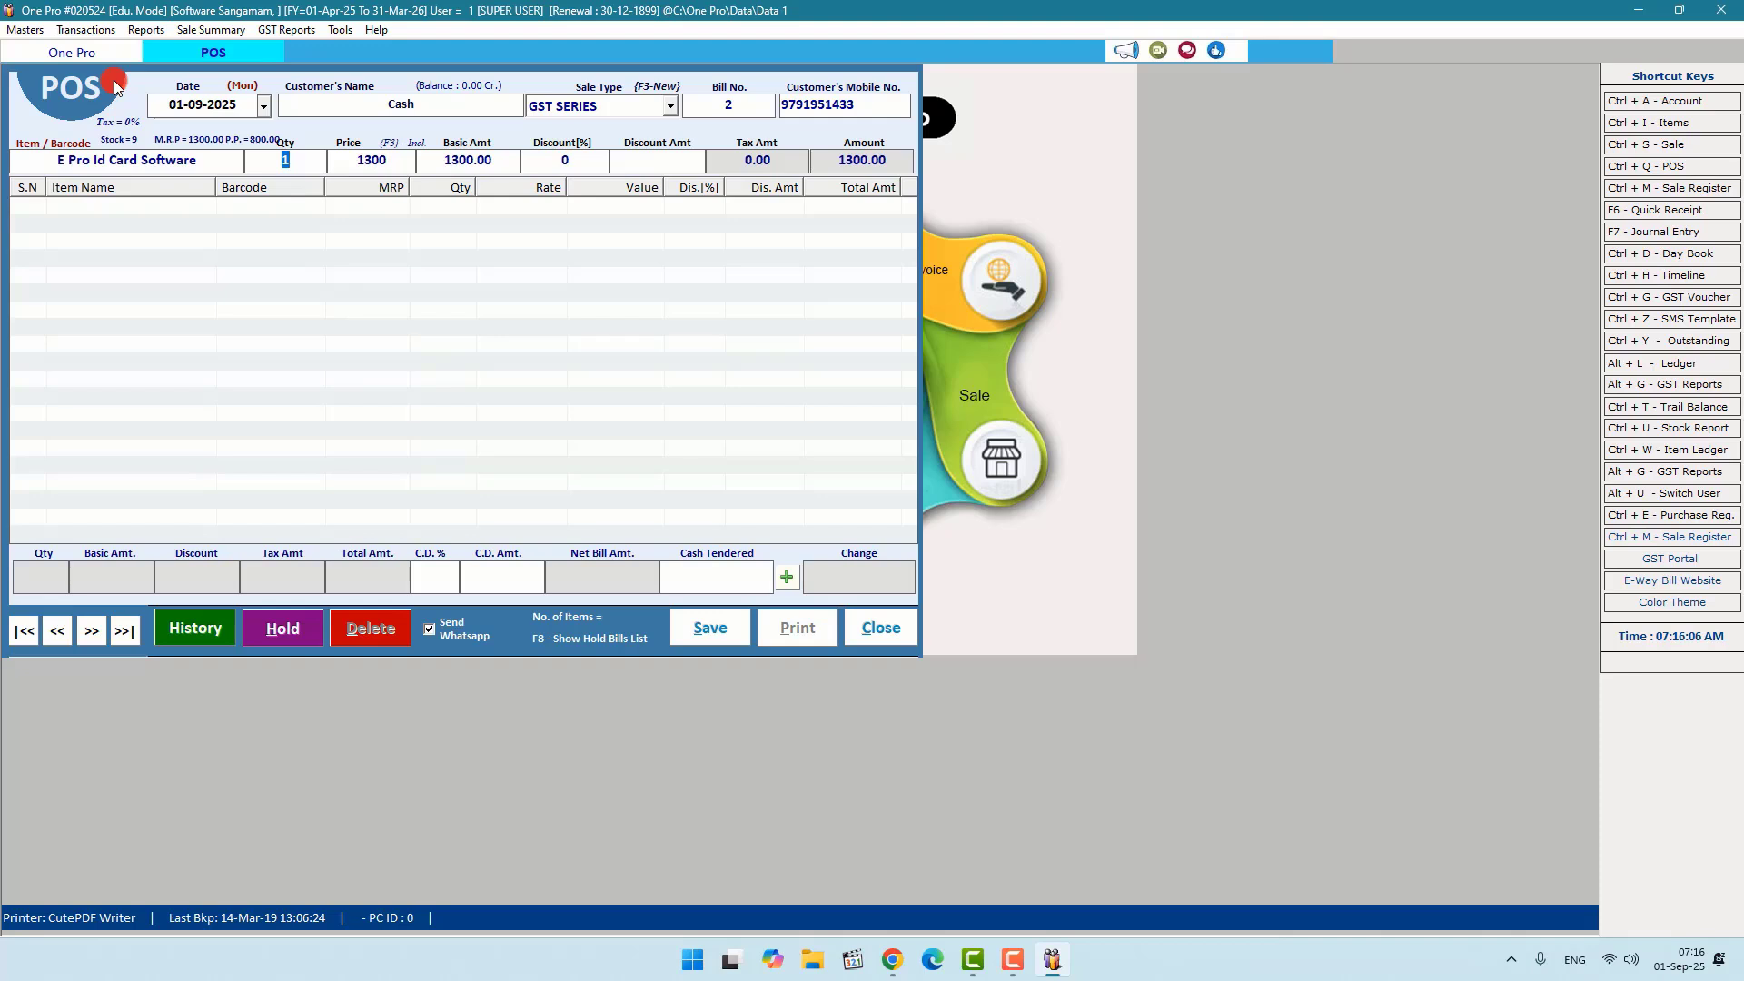
{"action": "key", "text": "Return"}
{"action": "key", "text": "Return"}
{"action": "key", "text": "Return"}
{"action": "key", "text": "Return"}
{"action": "key", "text": "Return"}
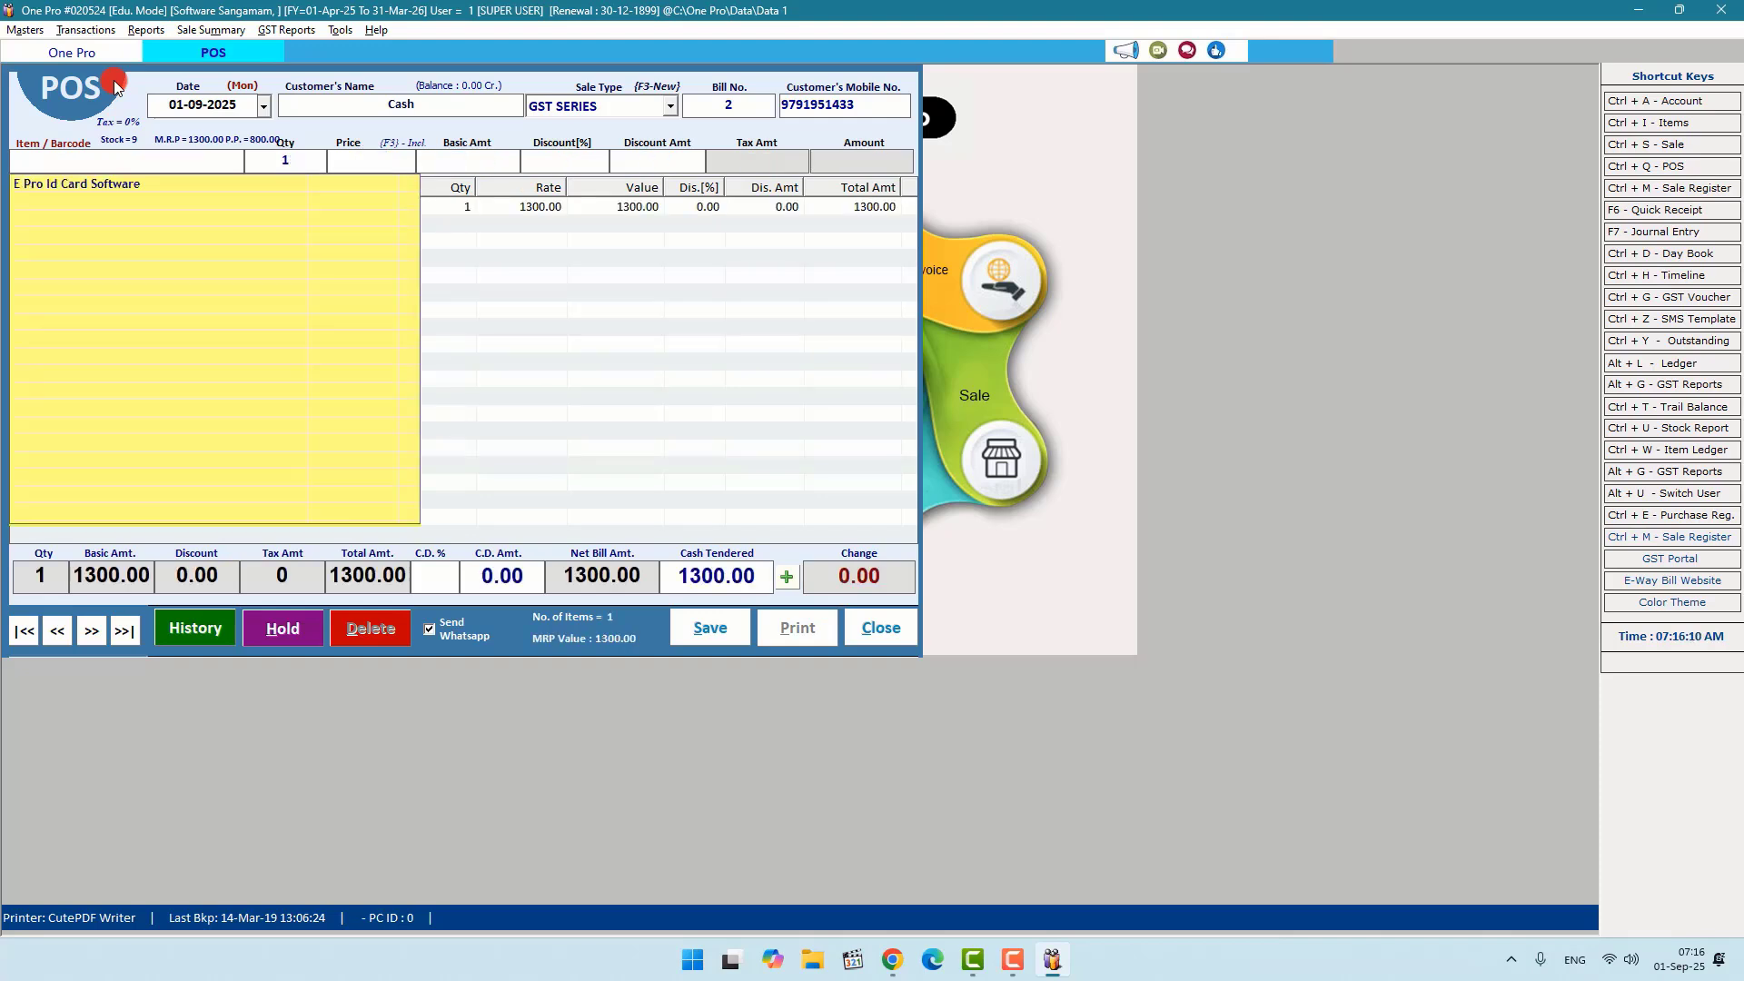
{"action": "key", "text": "alt+s"}
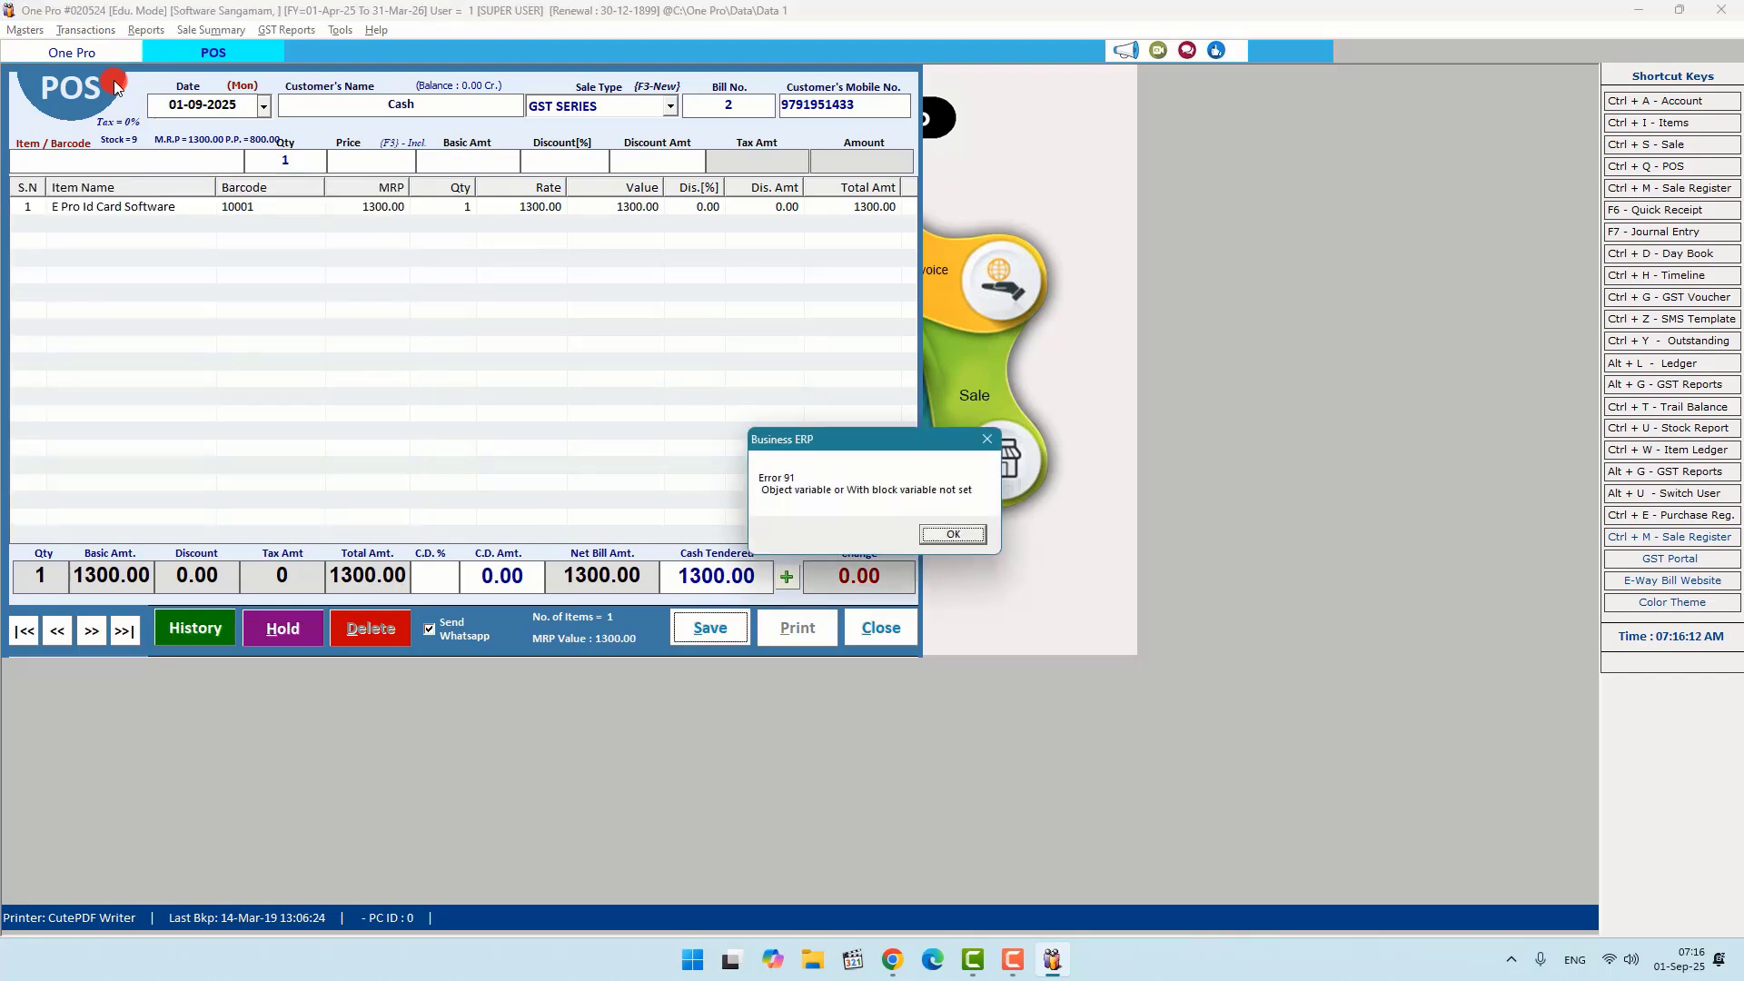
{"action": "left_click", "coordinate": [953, 534]}
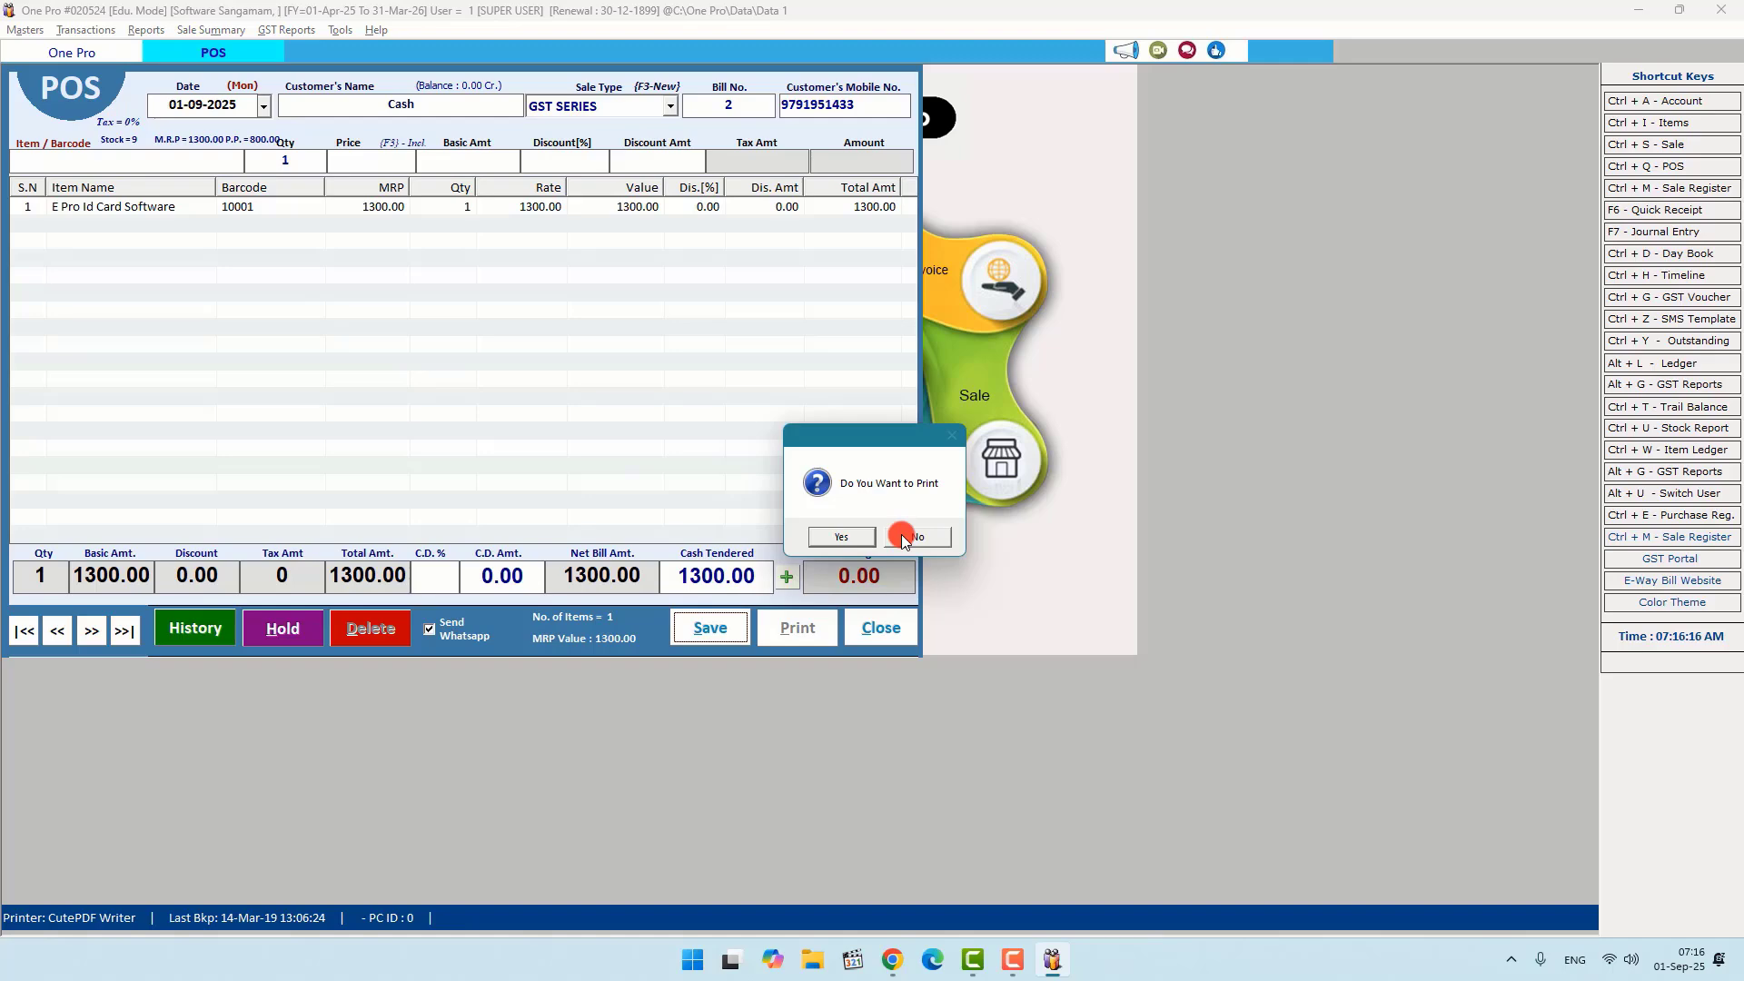
{"action": "left_click", "coordinate": [903, 538]}
{"action": "left_click", "coordinate": [878, 626]}
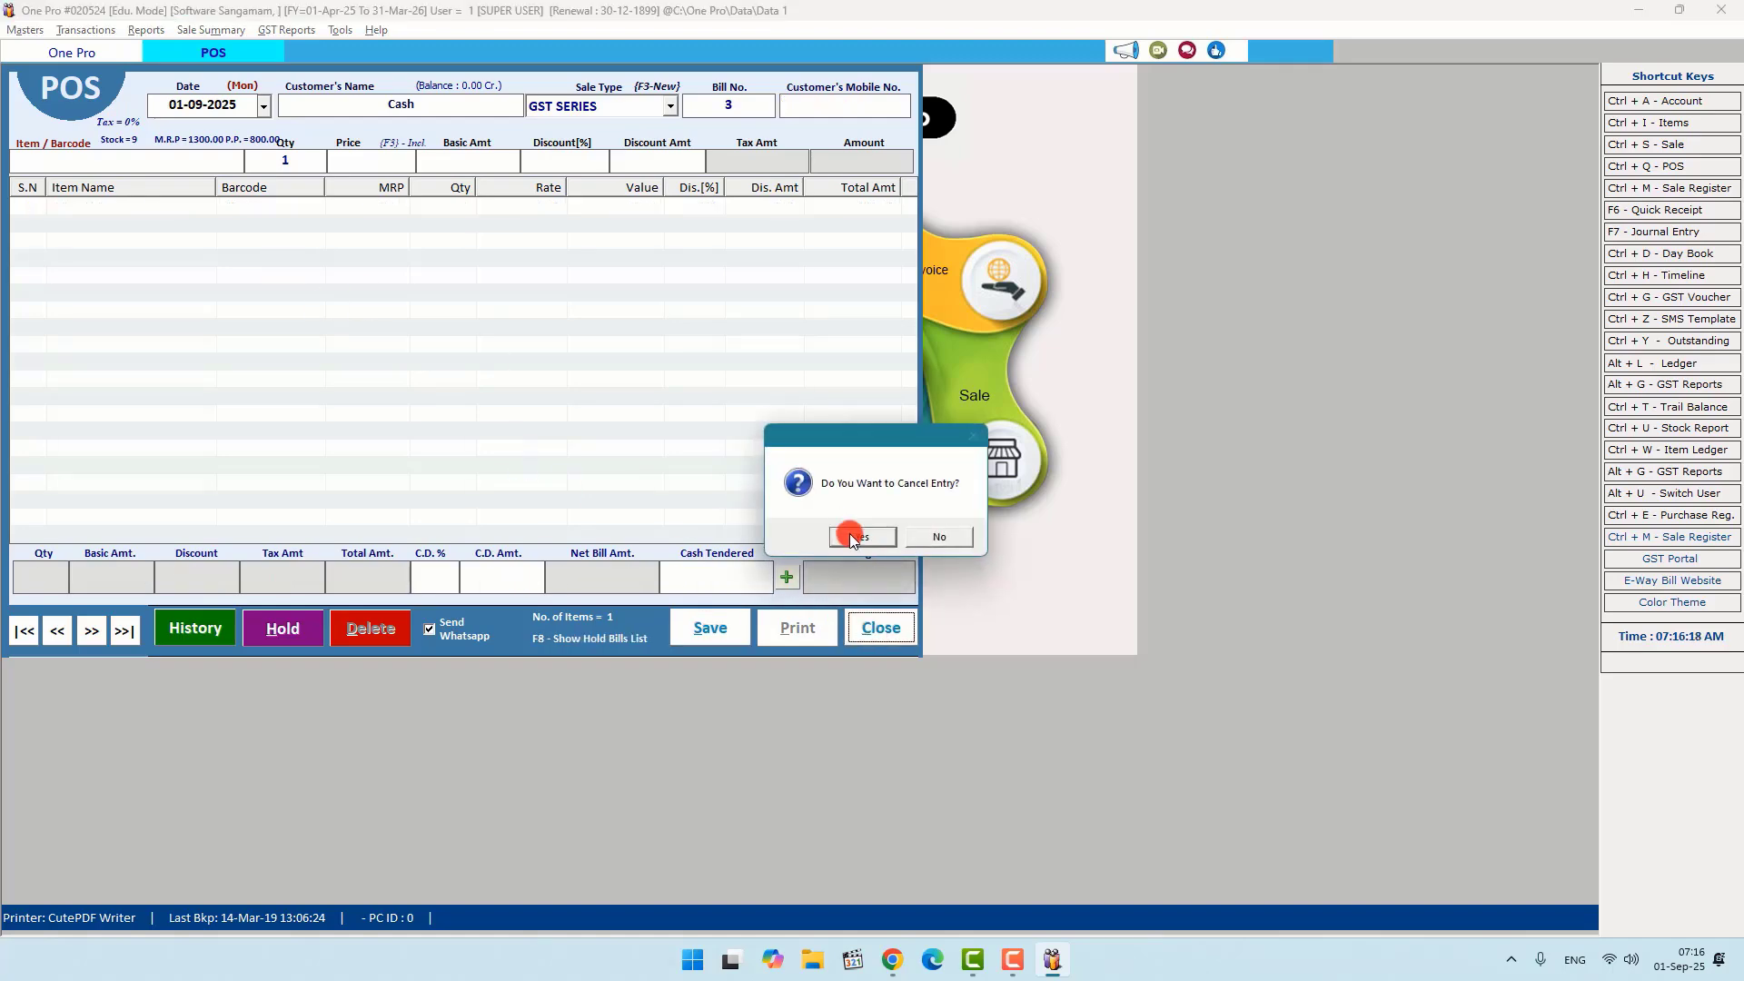
{"action": "left_click", "coordinate": [852, 536]}
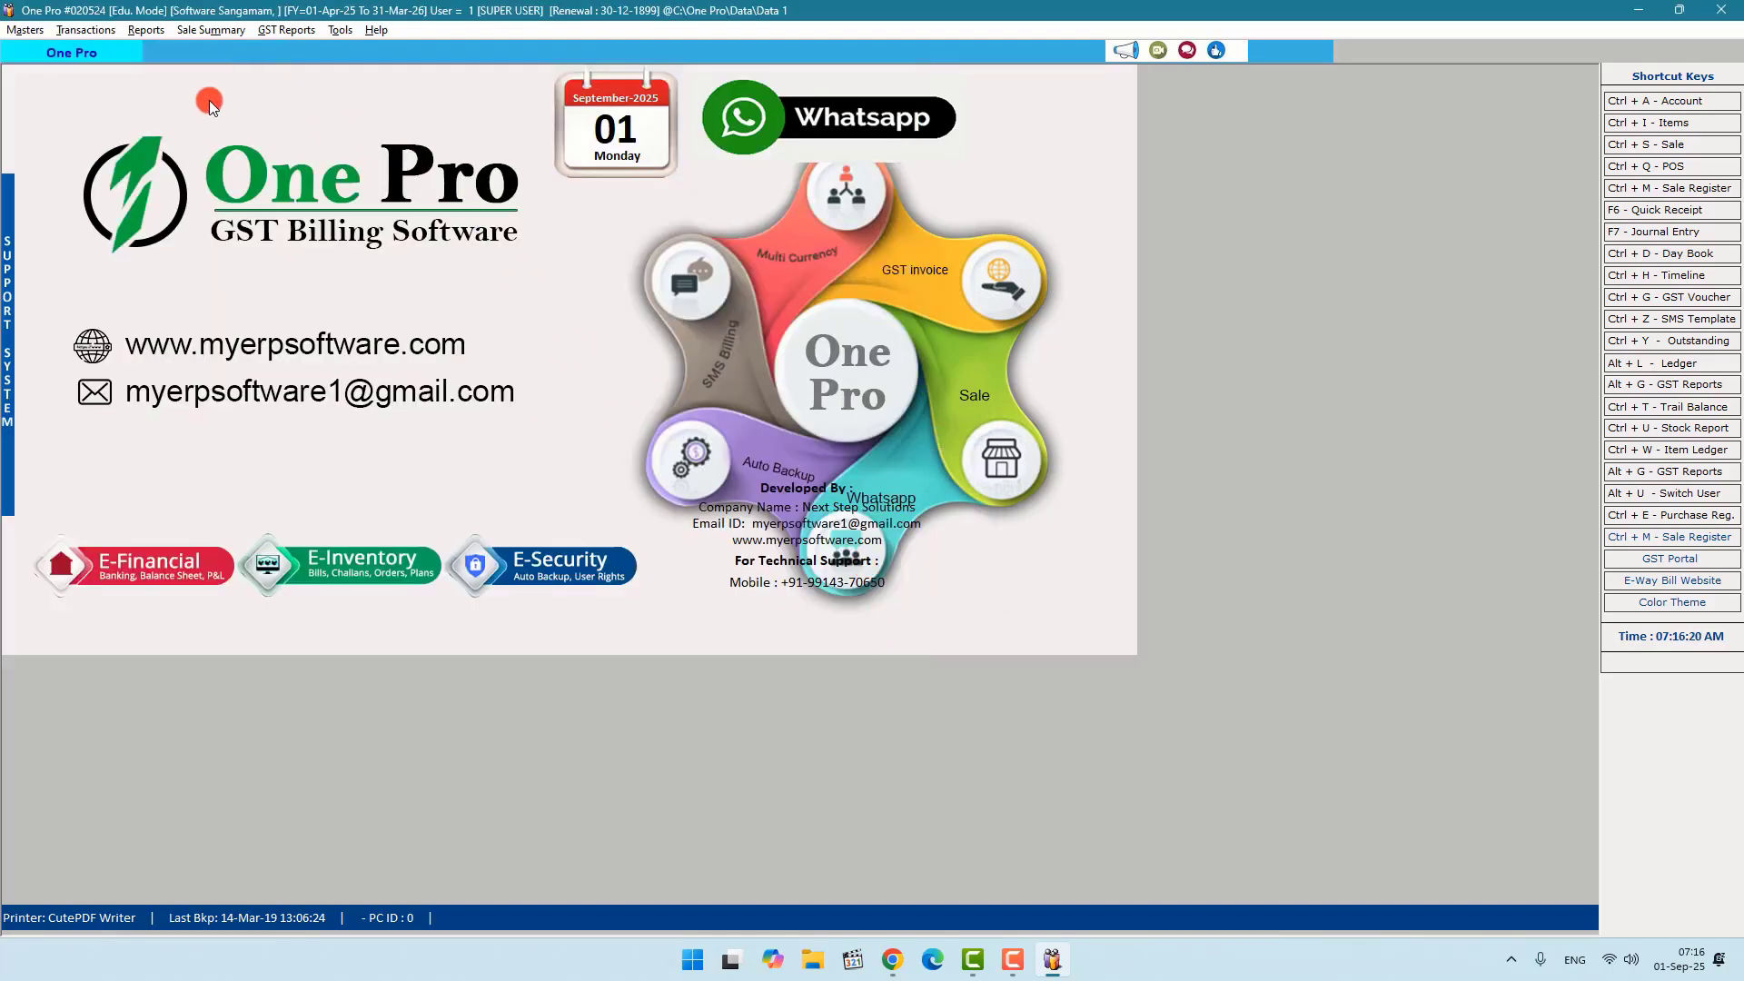
{"action": "left_click", "coordinate": [146, 31]}
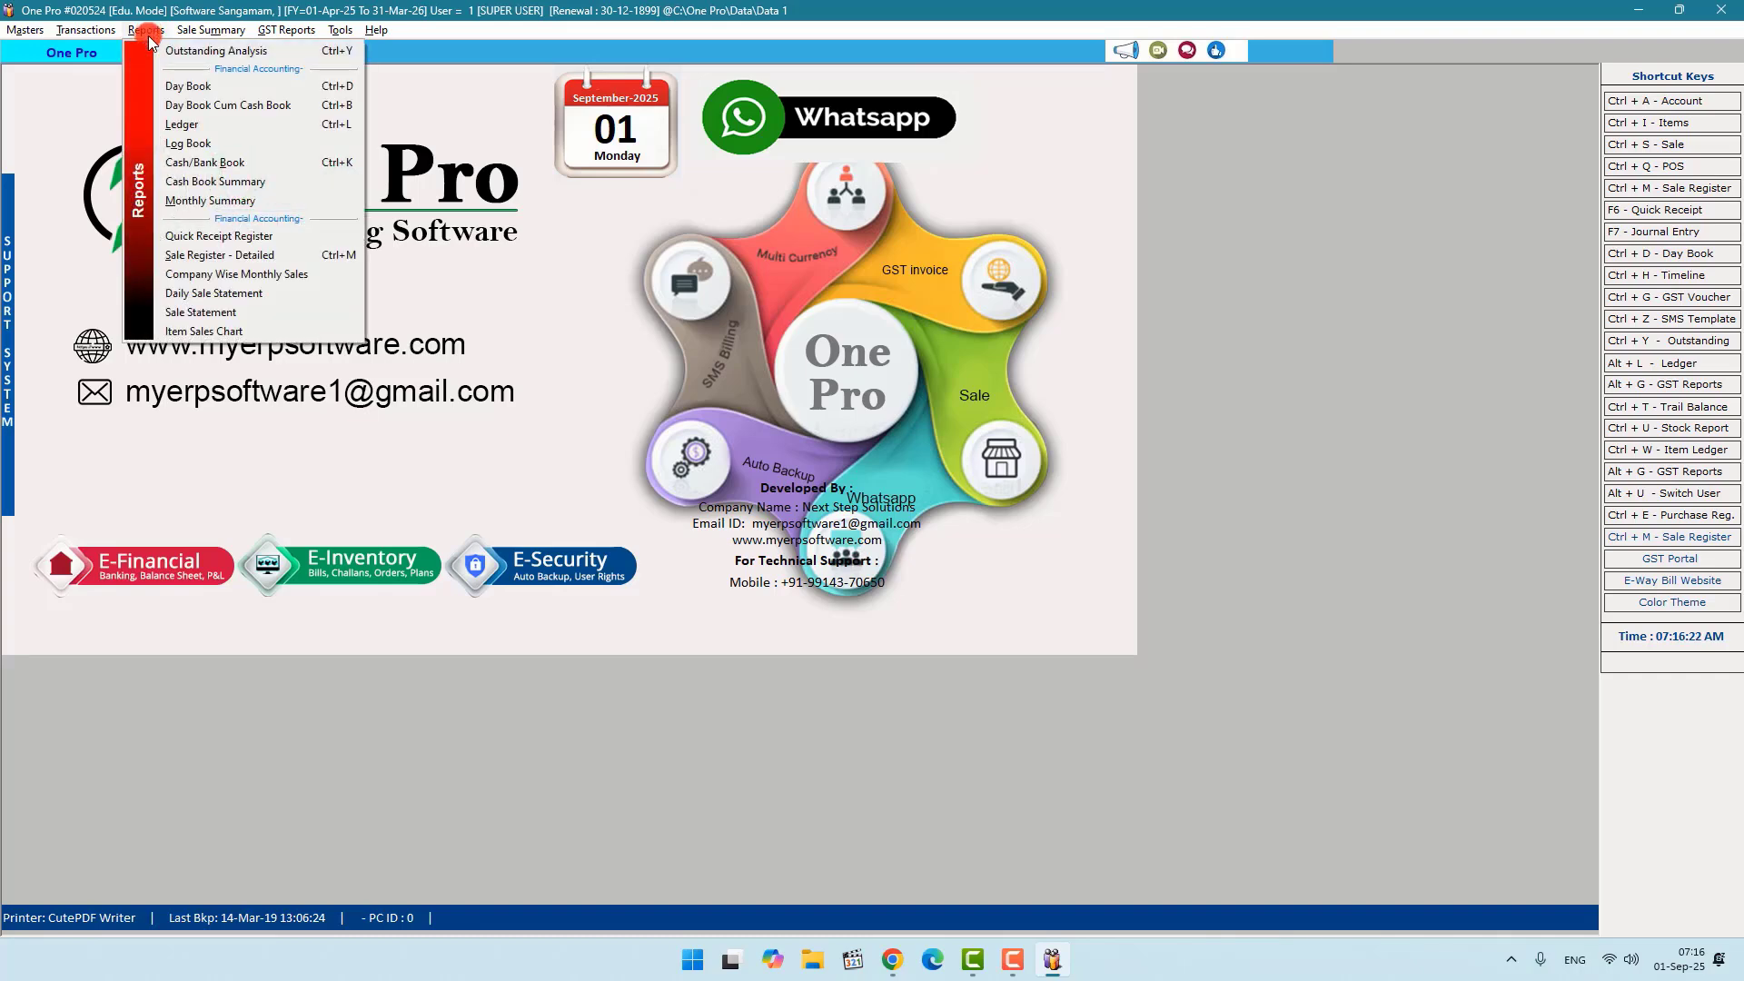
{"action": "left_click", "coordinate": [188, 53]}
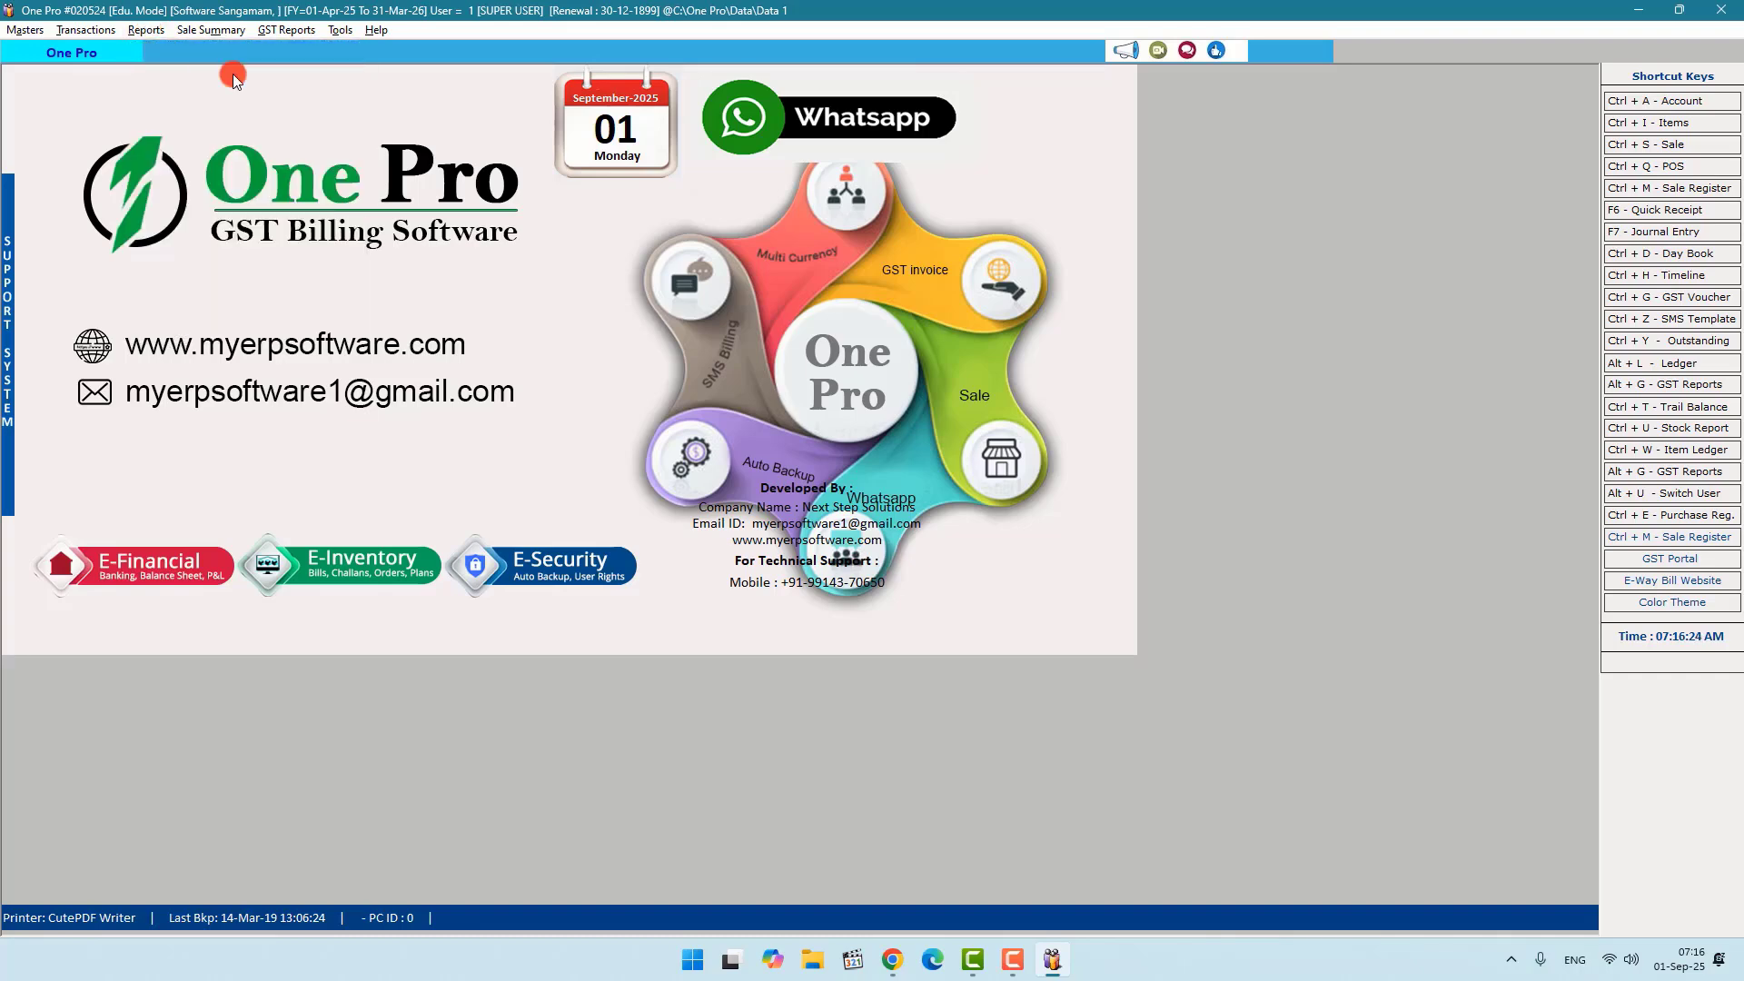
{"action": "left_click", "coordinate": [486, 102]}
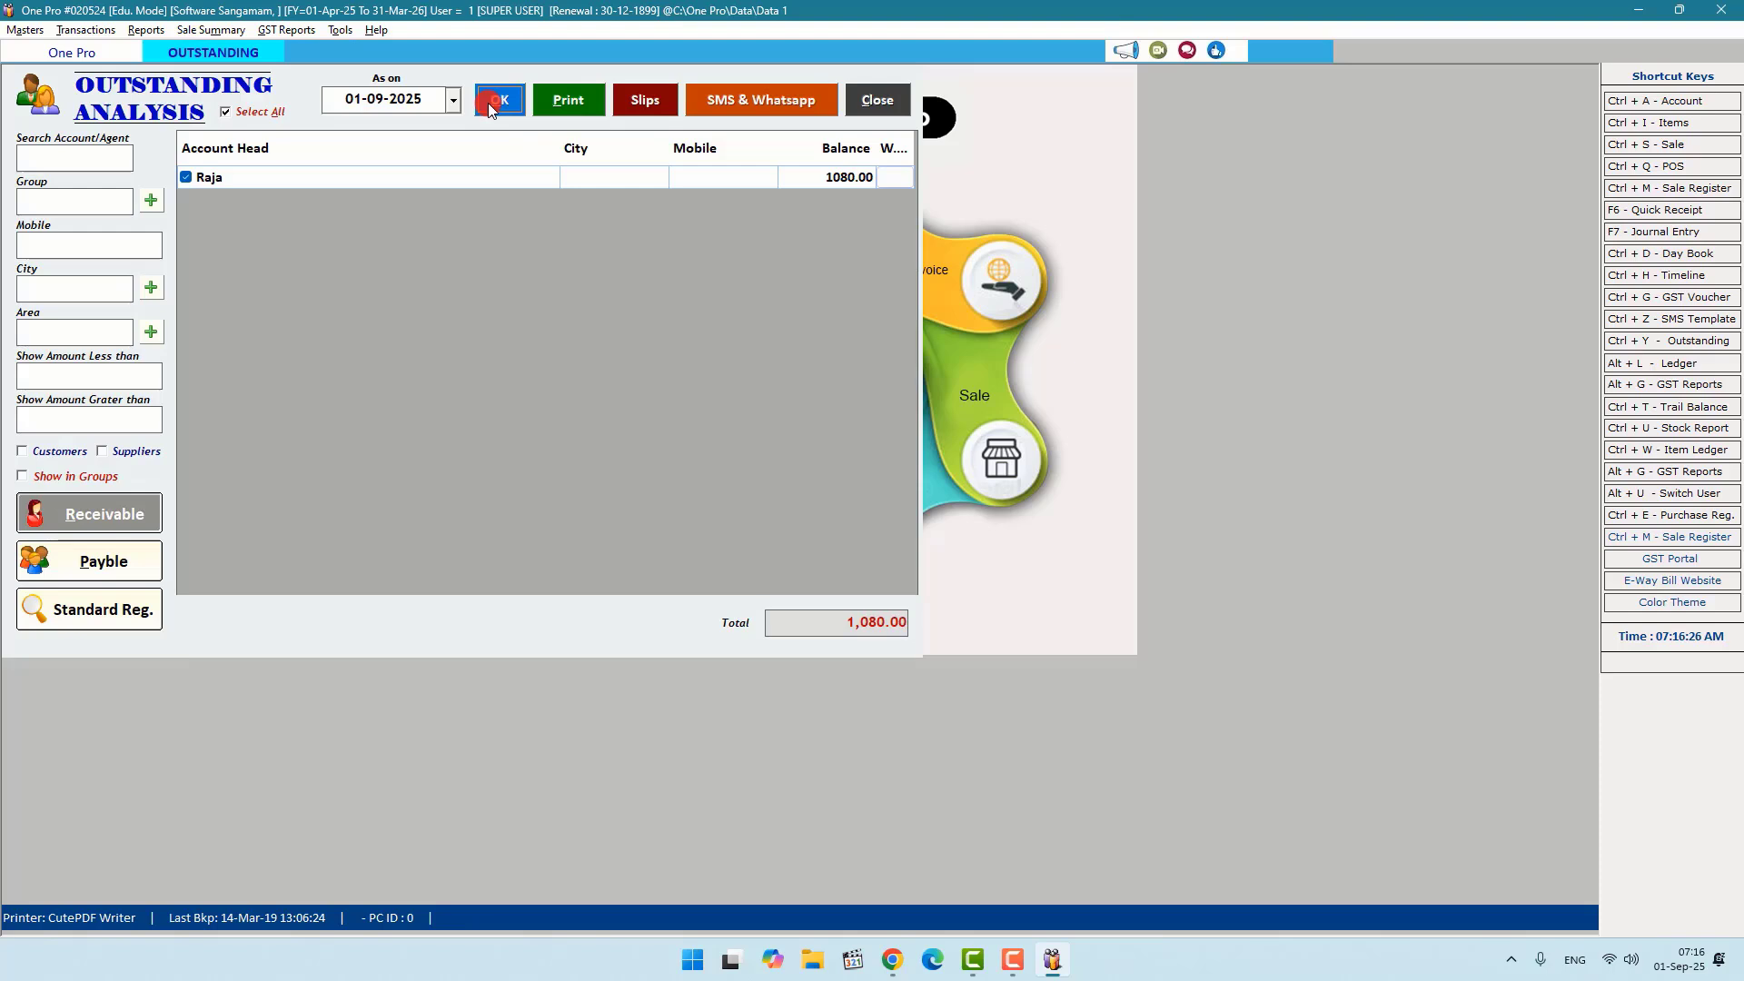
{"action": "double_click", "coordinate": [379, 180]}
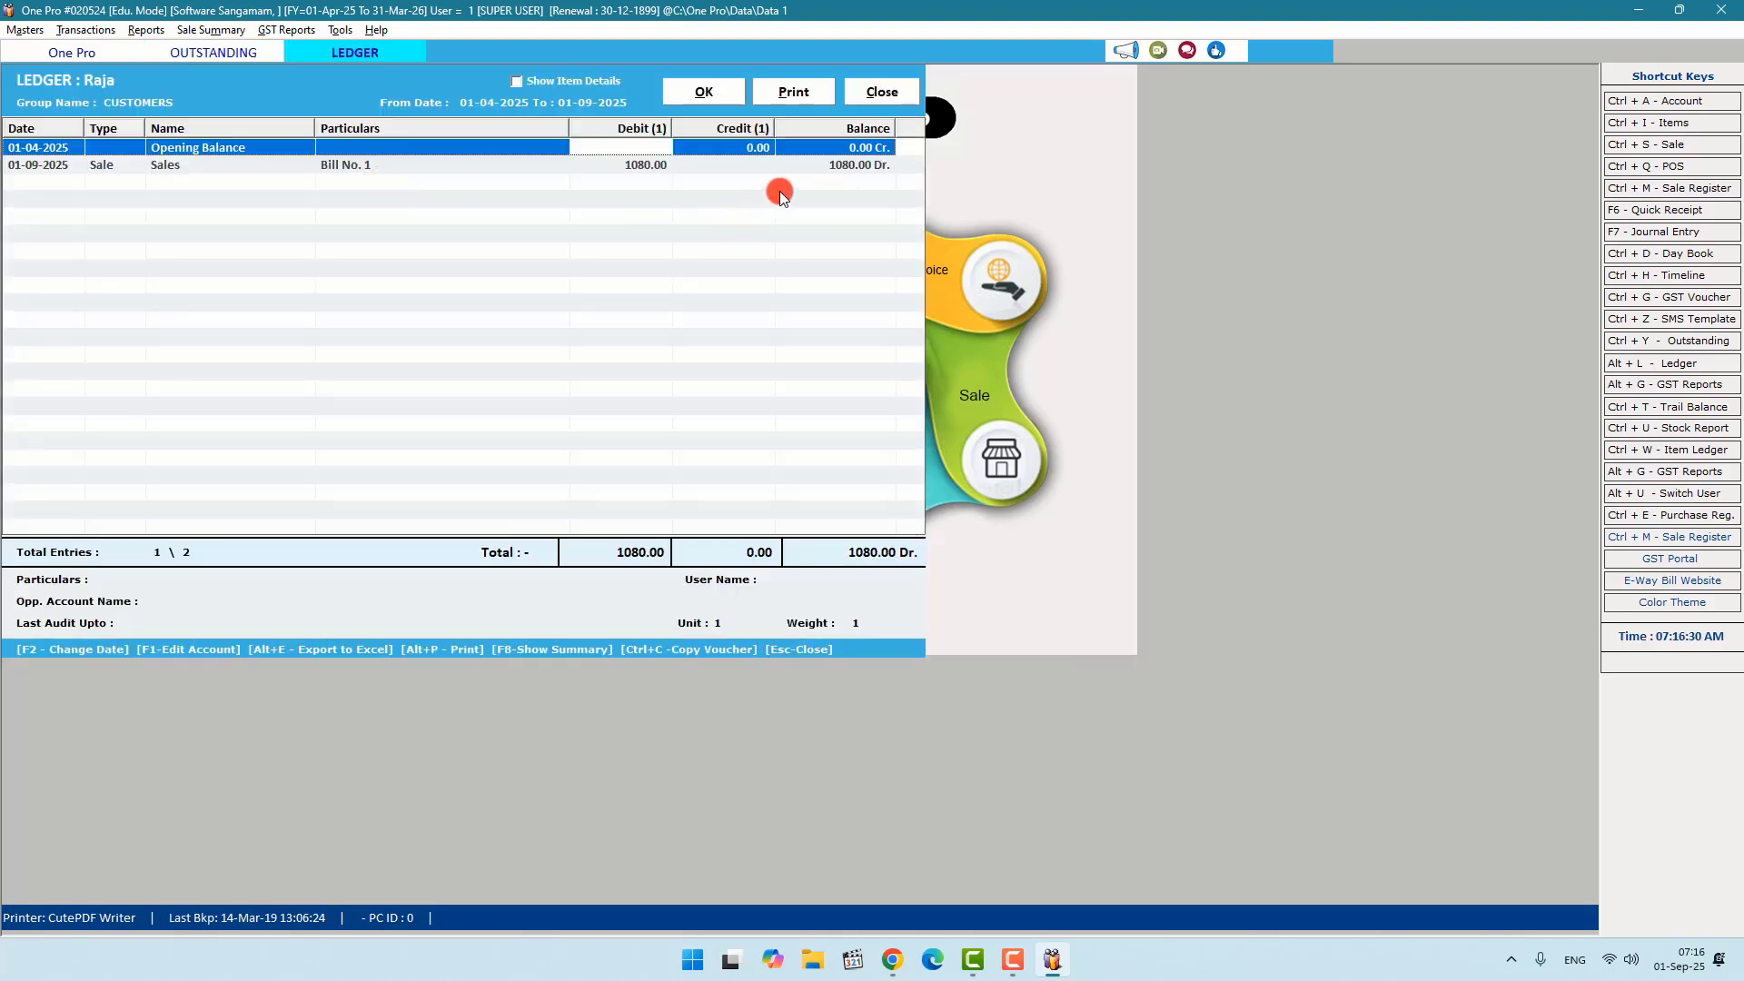
{"action": "left_click", "coordinate": [877, 93]}
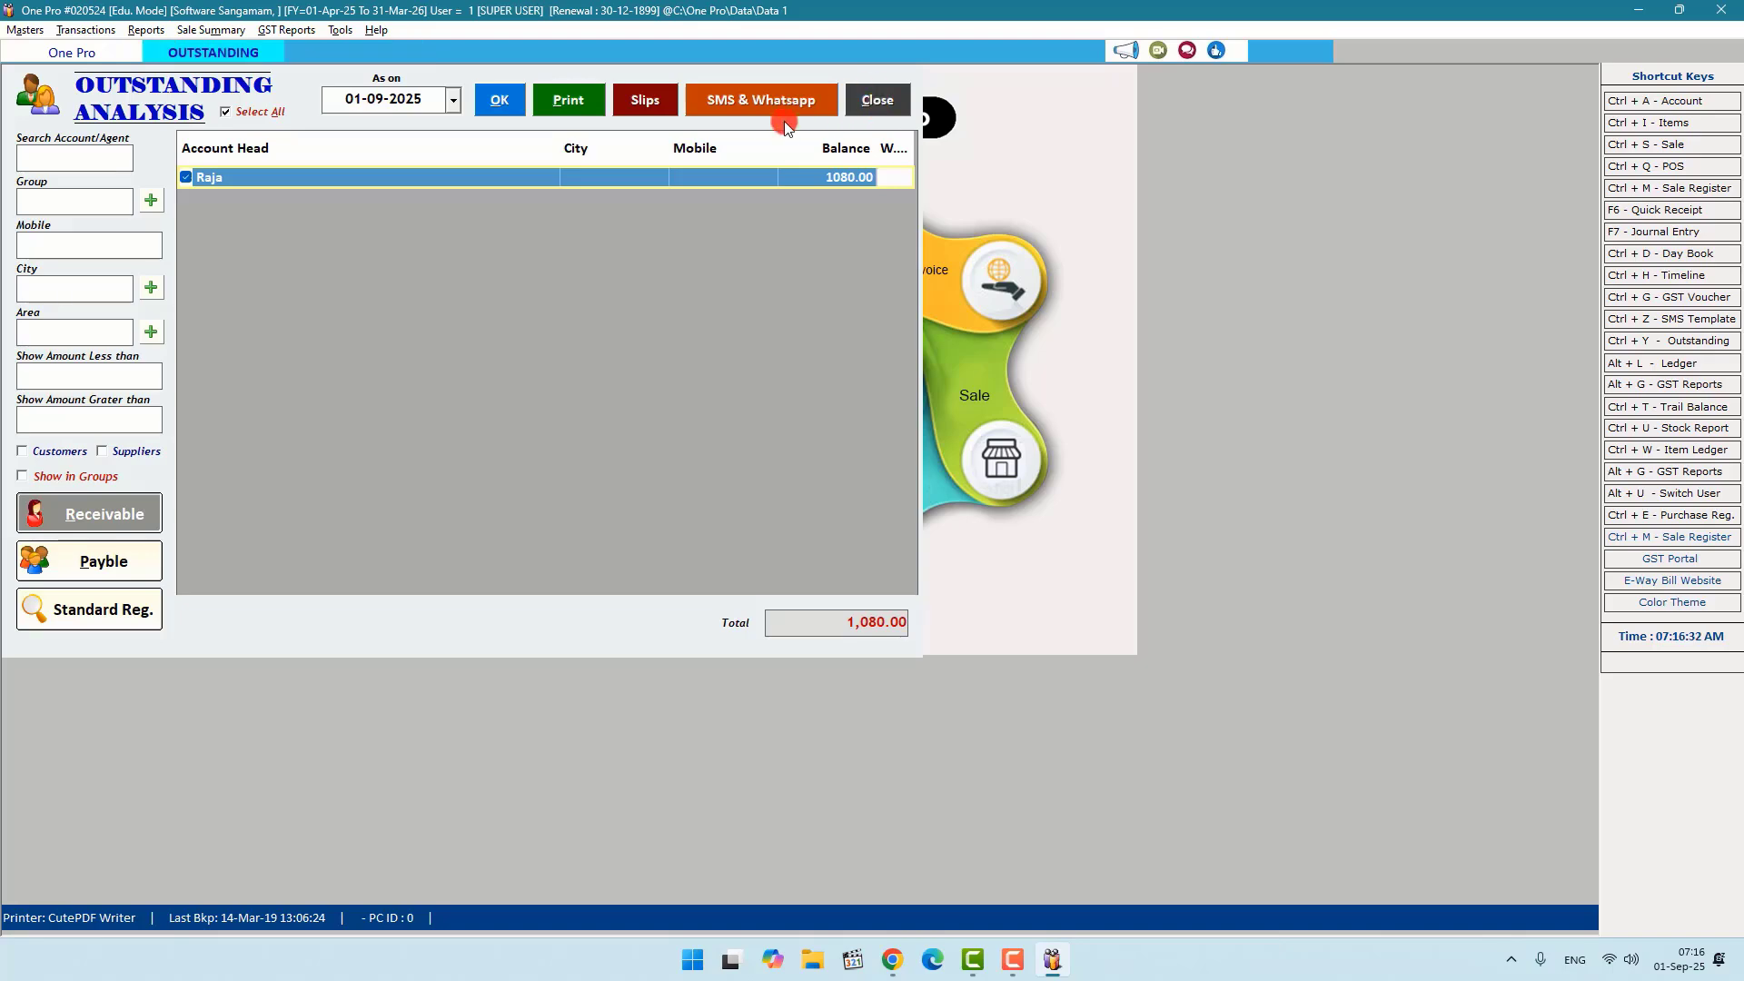
{"action": "left_click", "coordinate": [899, 108]}
{"action": "left_click", "coordinate": [146, 30]}
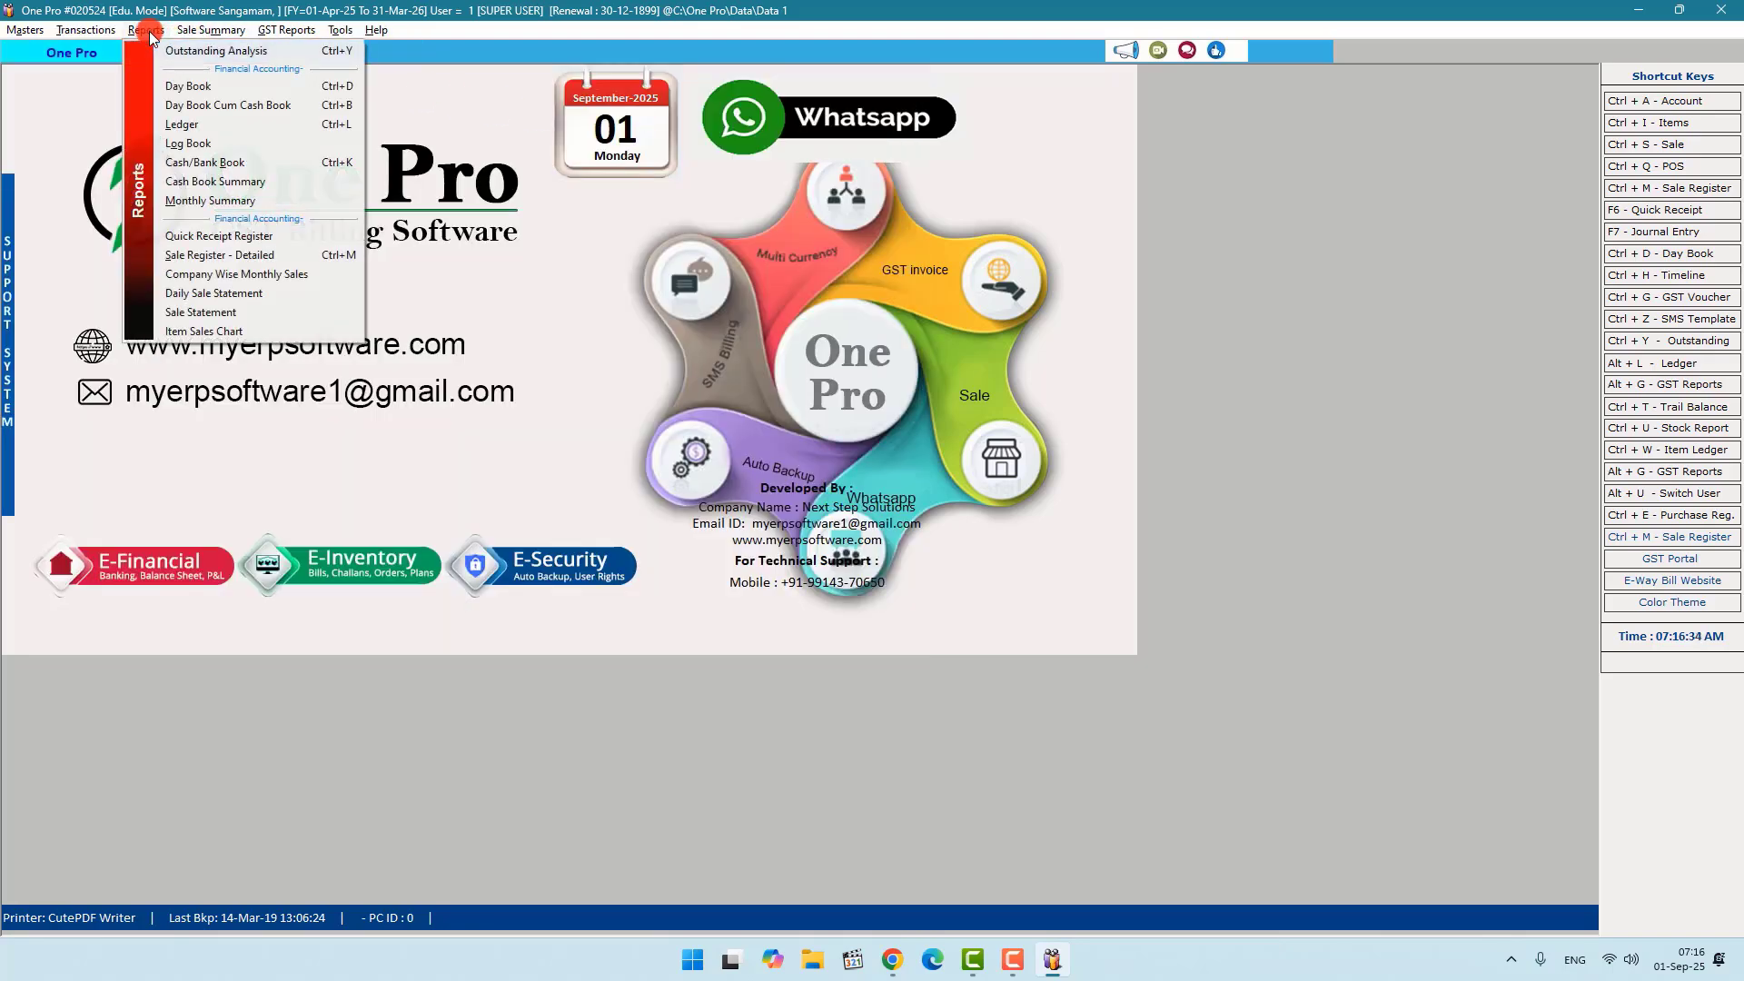
{"action": "left_click", "coordinate": [197, 86]}
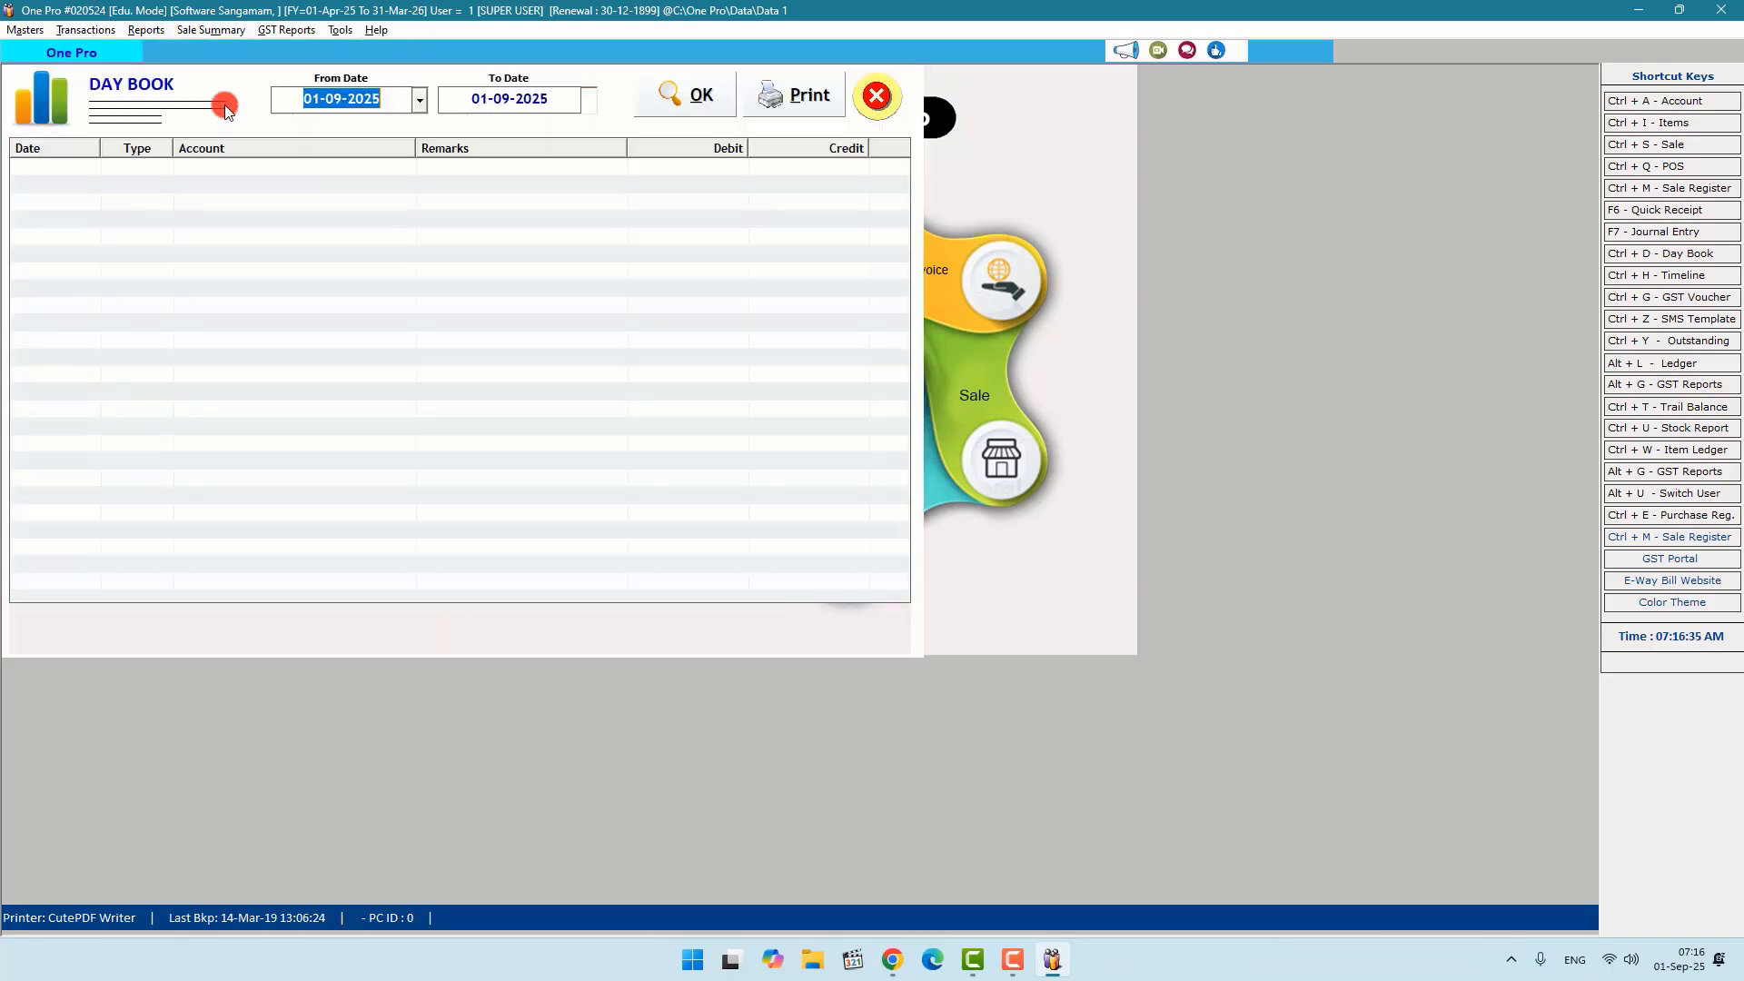
{"action": "left_click", "coordinate": [696, 98]}
{"action": "left_click", "coordinate": [368, 167]}
{"action": "left_click", "coordinate": [368, 202]}
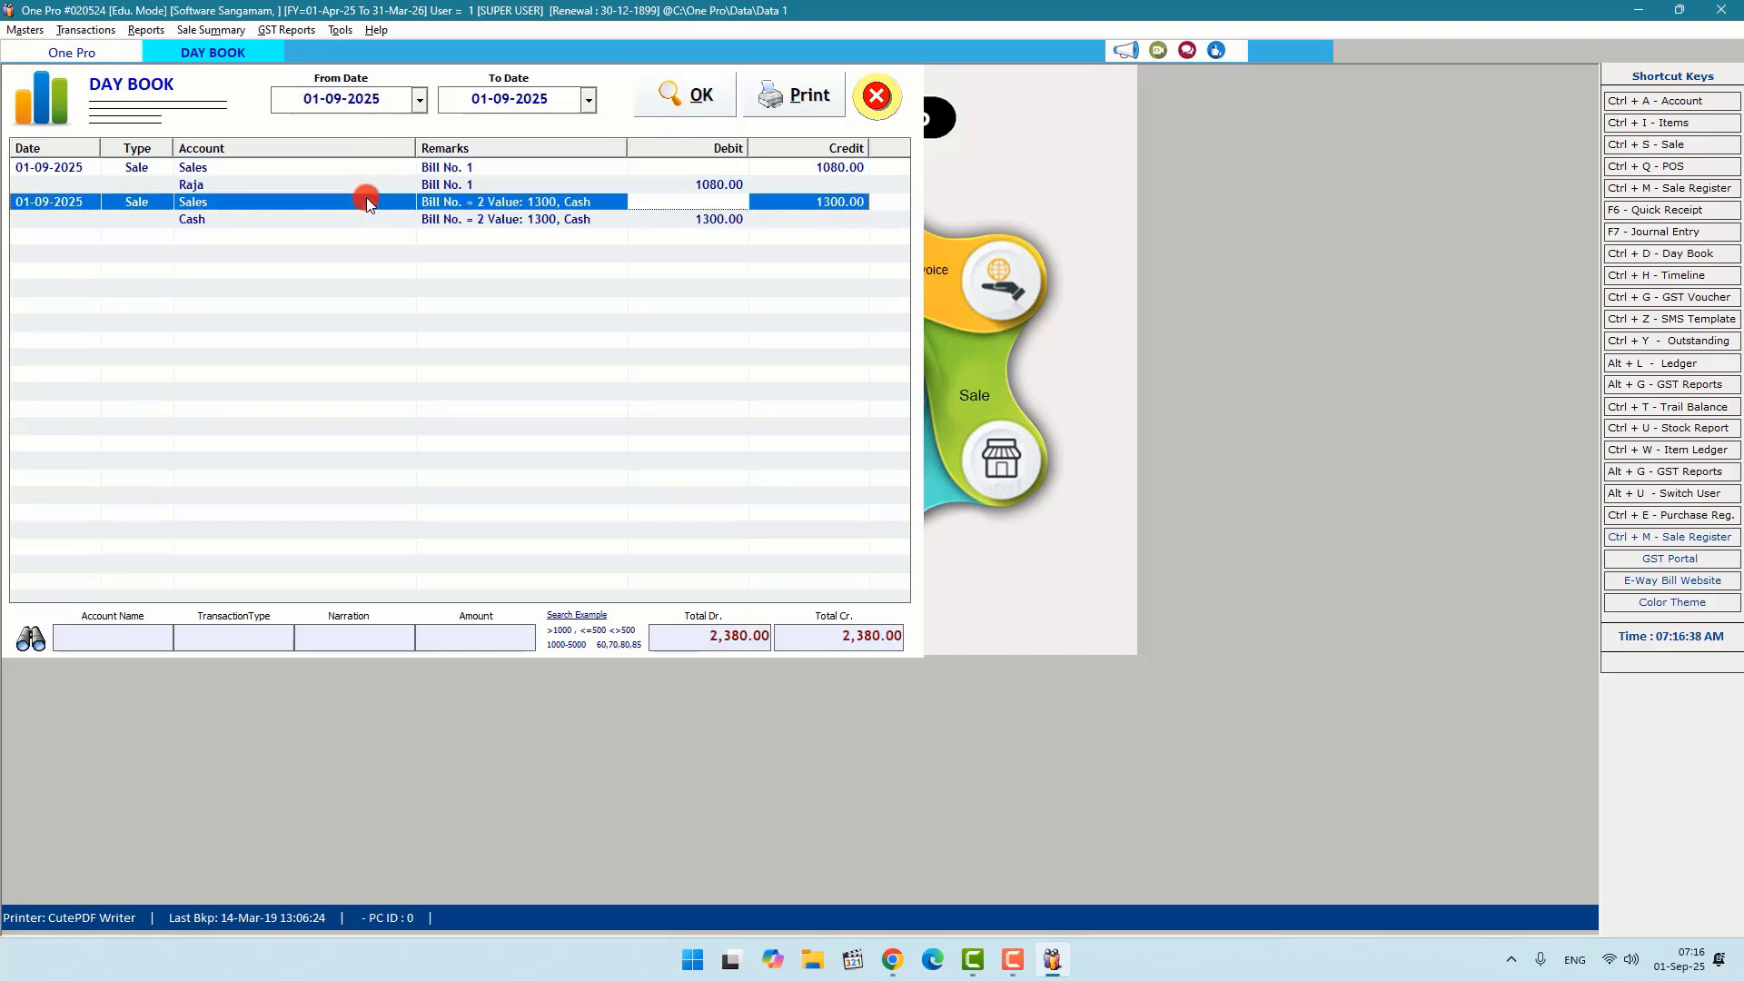
{"action": "left_click", "coordinate": [710, 184]}
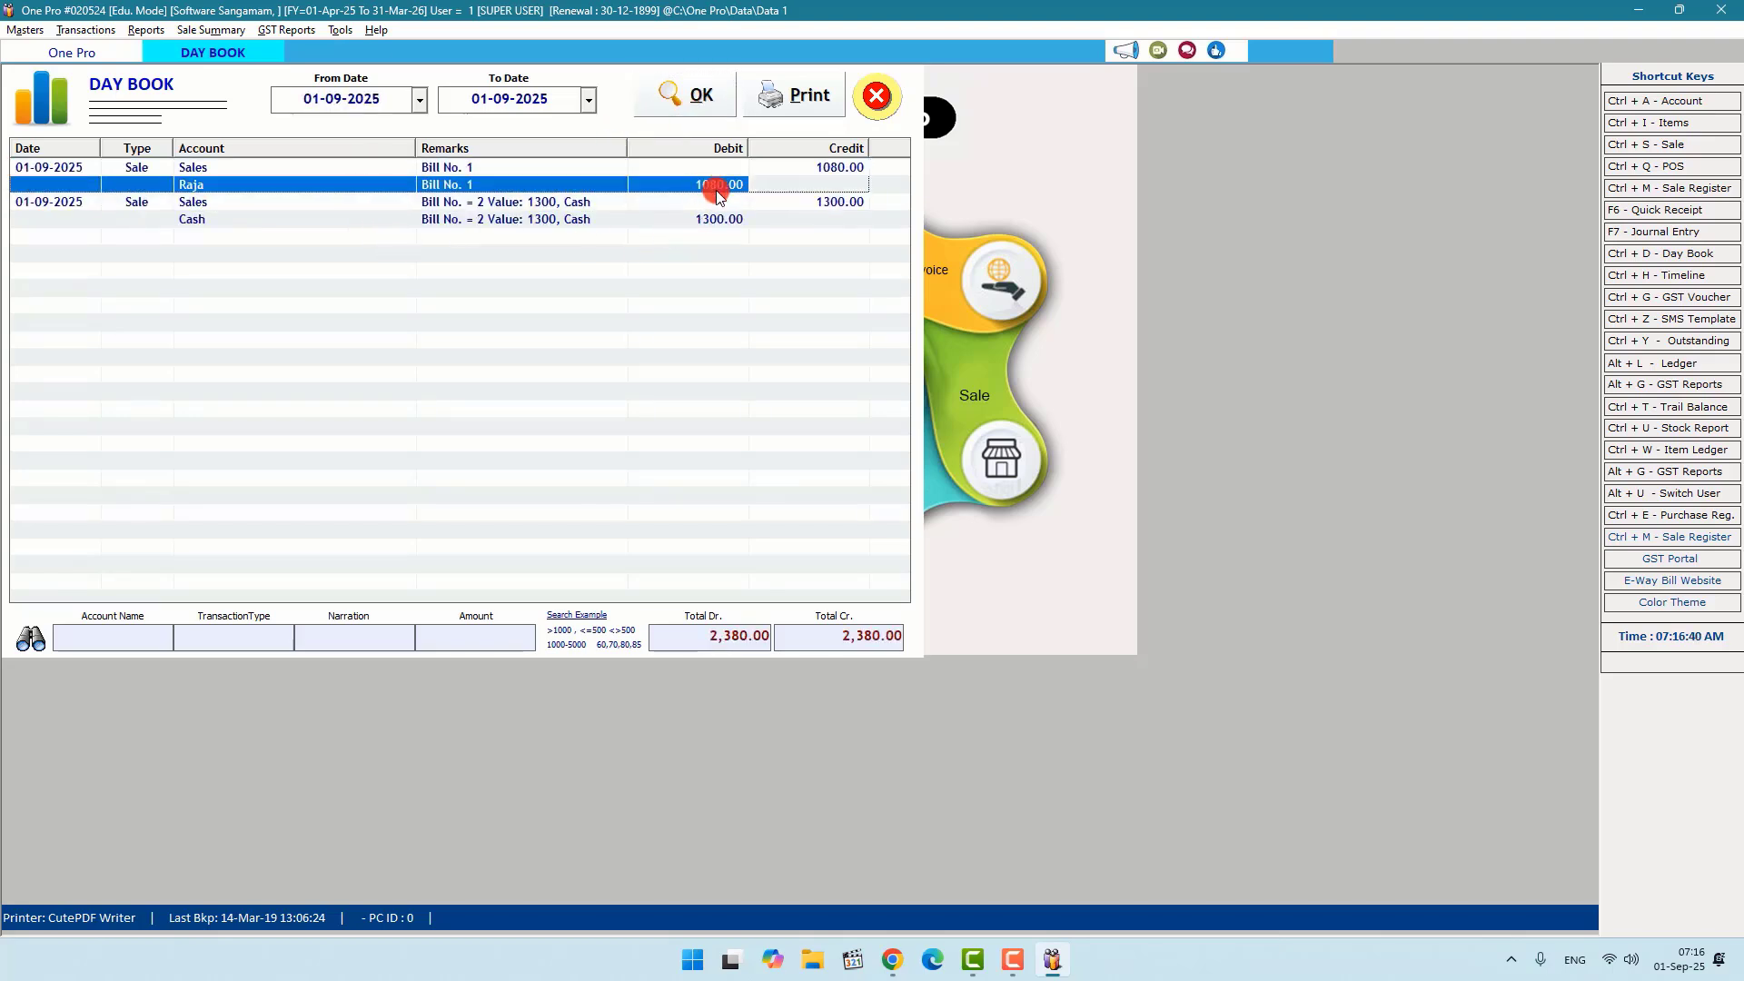
{"action": "left_click", "coordinate": [876, 95]}
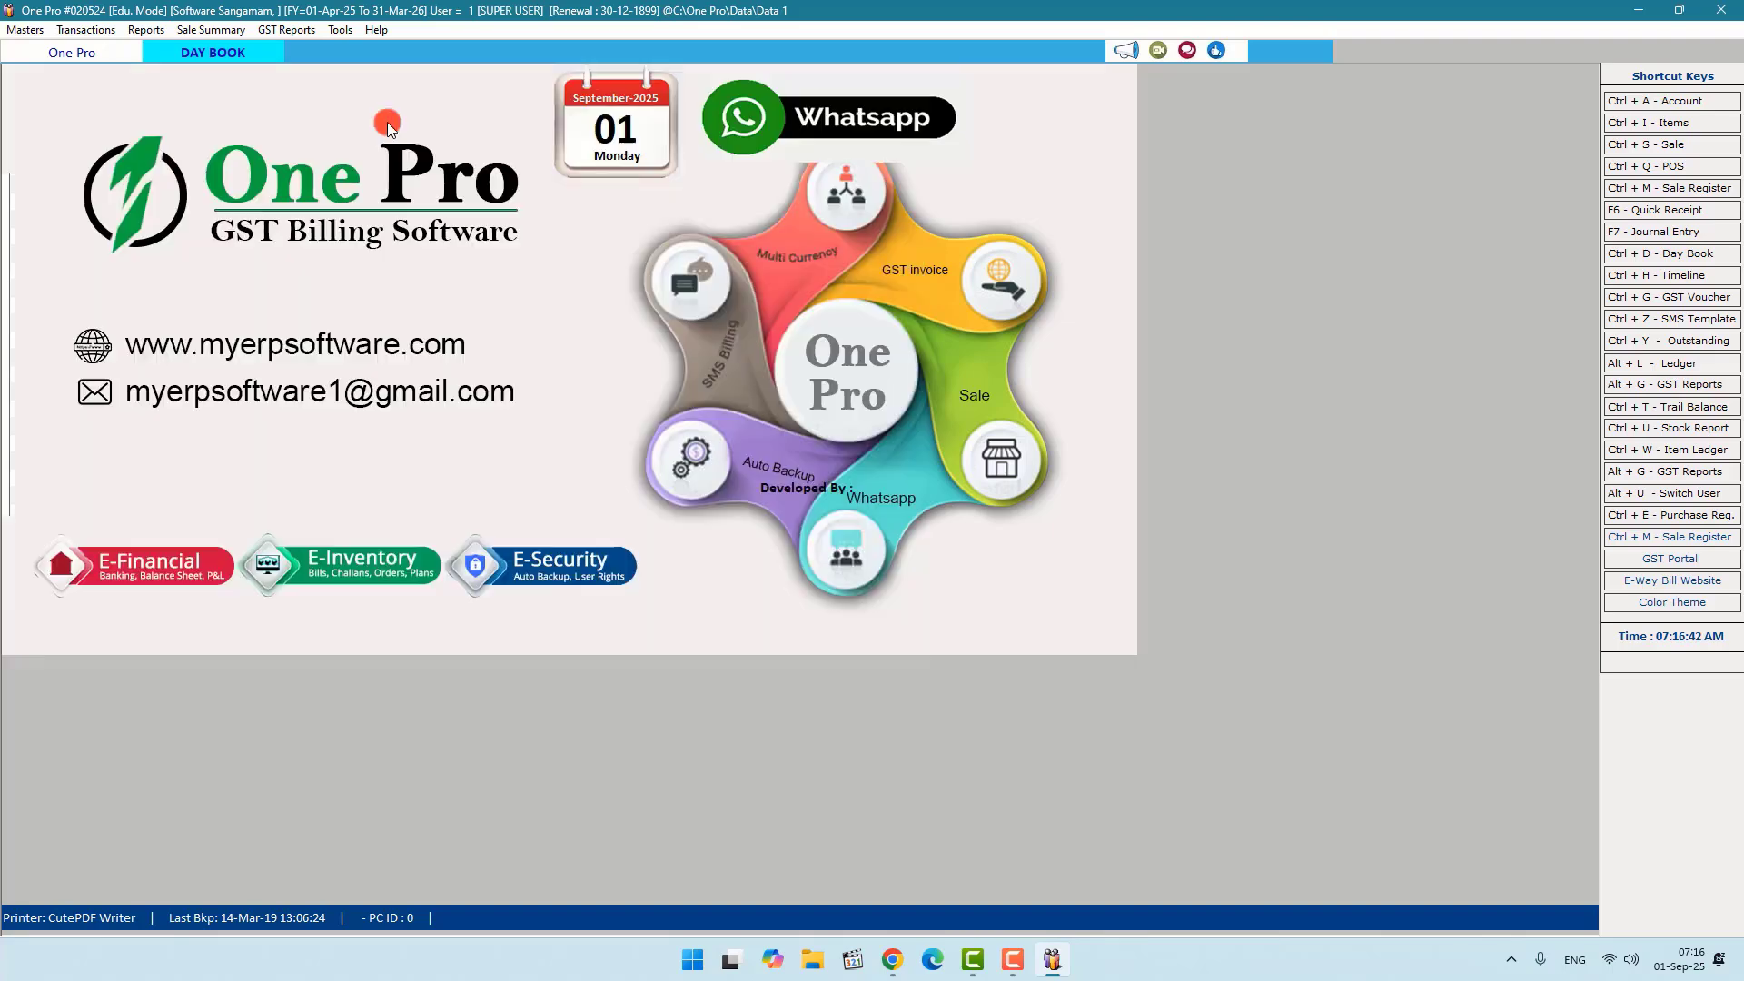
{"action": "left_click", "coordinate": [143, 33]}
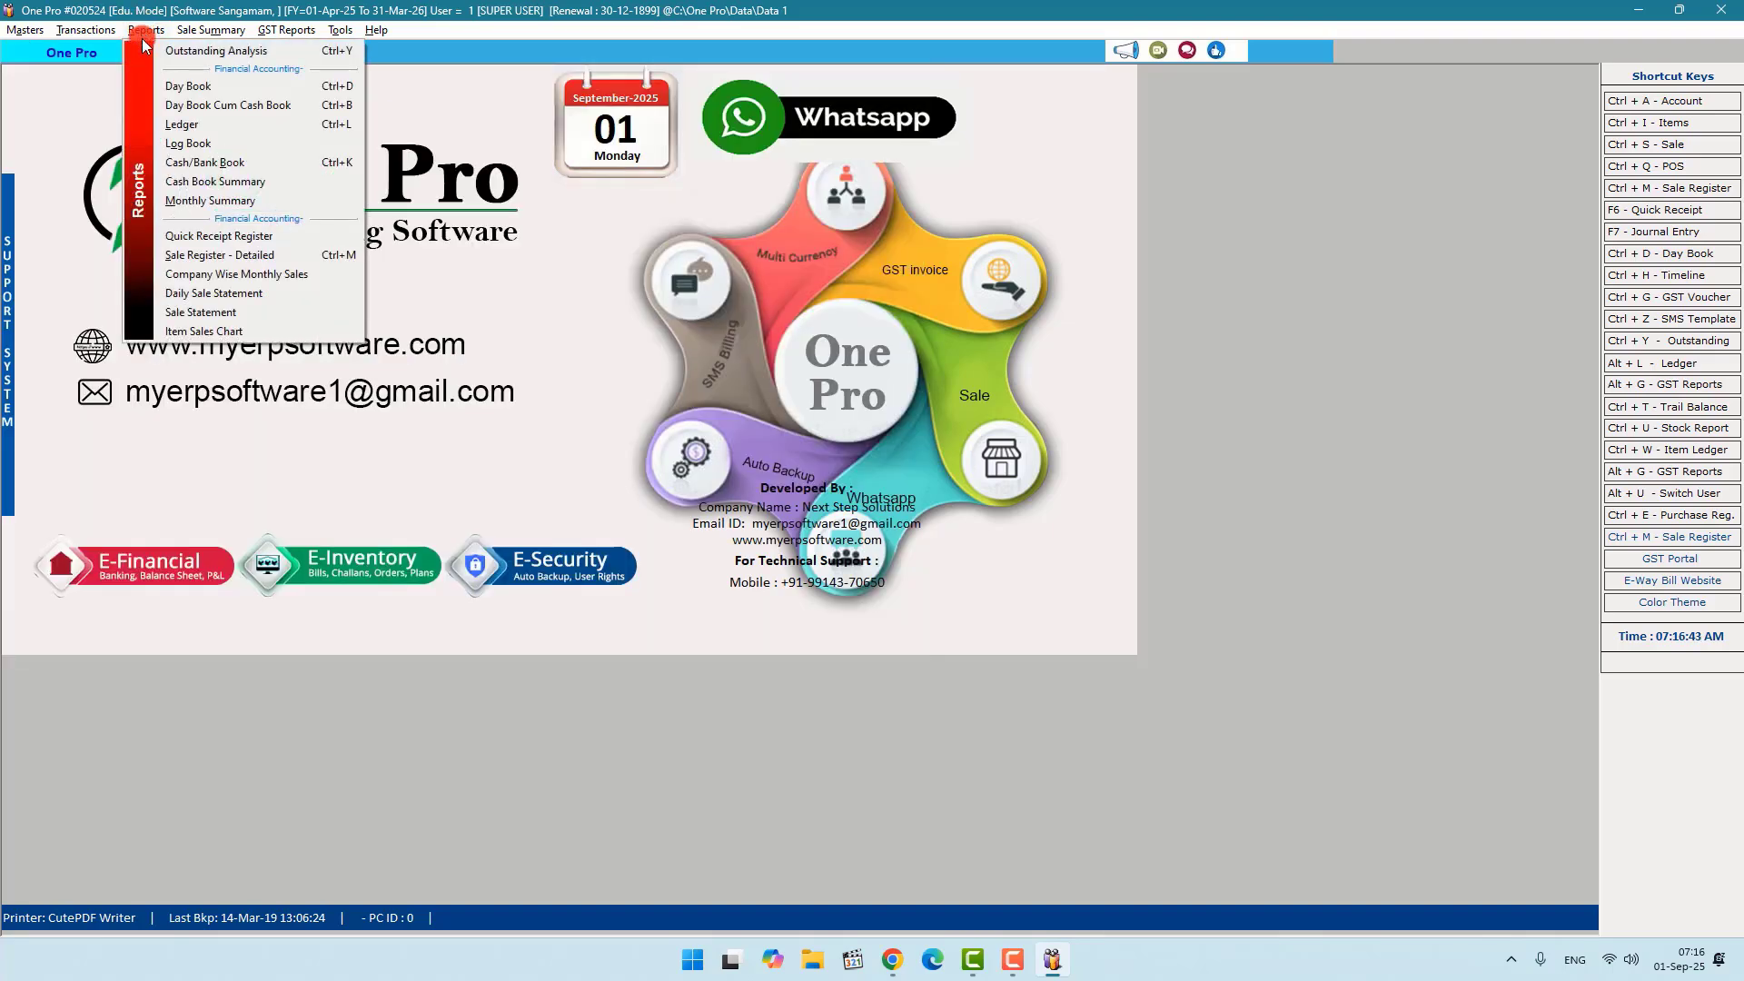
{"action": "left_click", "coordinate": [192, 128]}
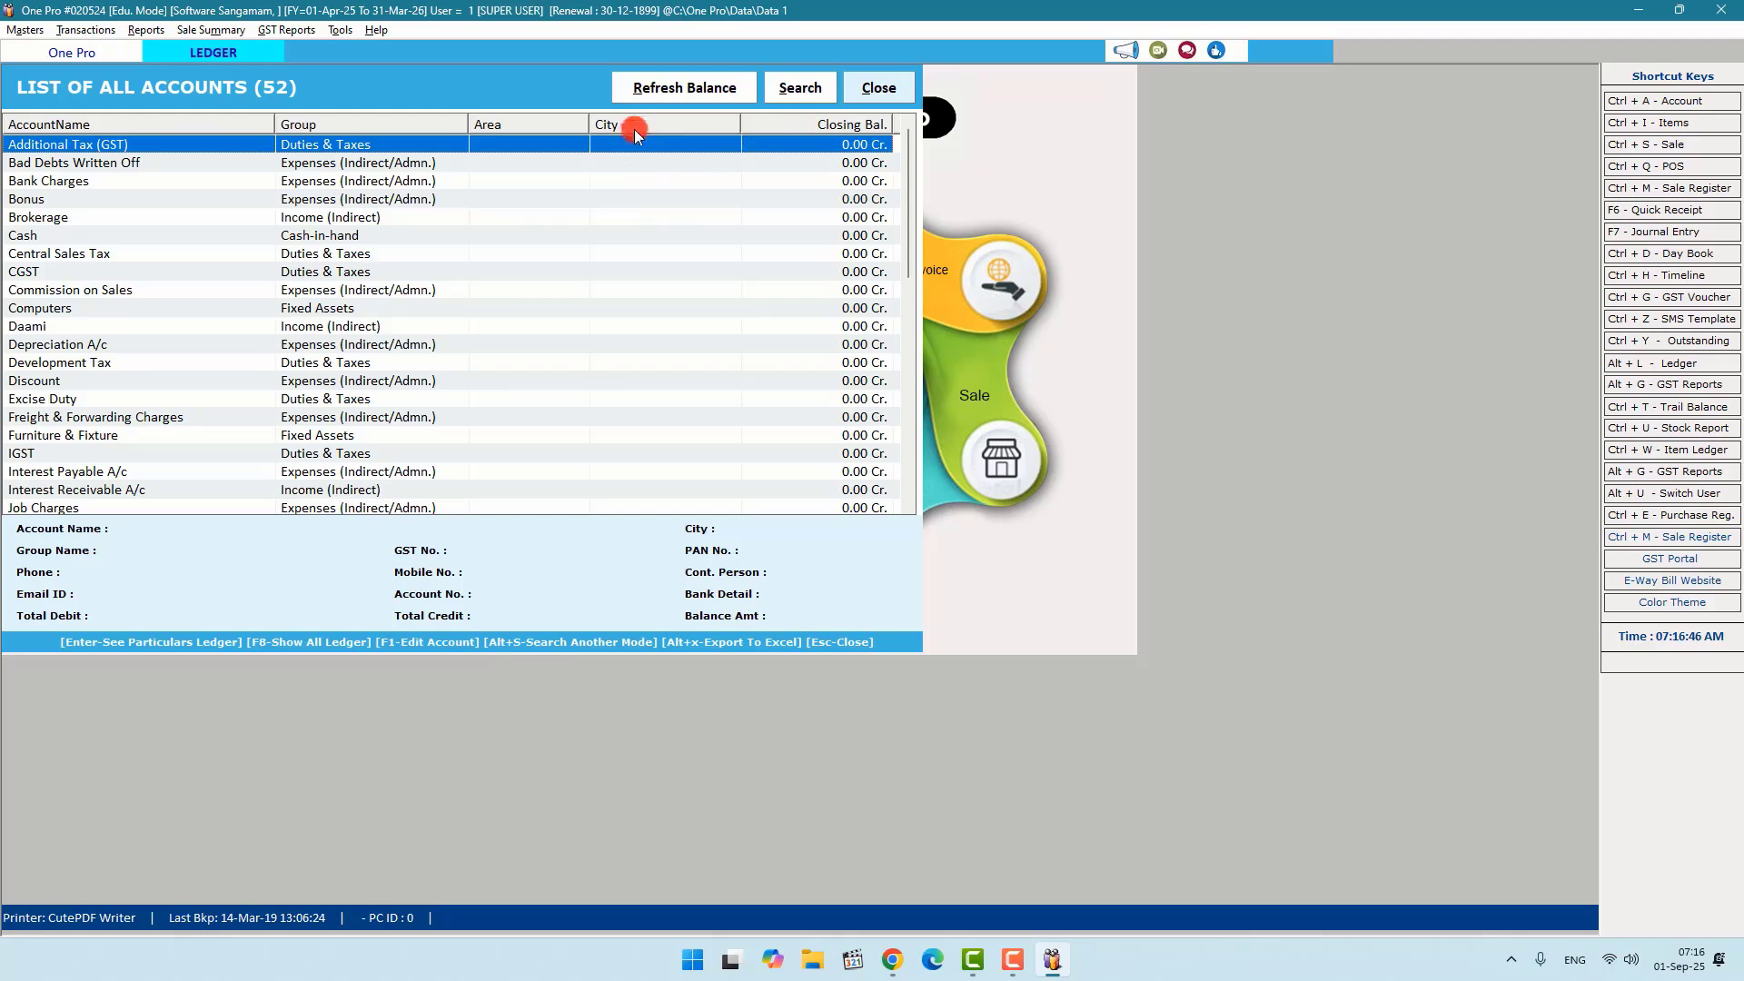
{"action": "left_click", "coordinate": [885, 88]}
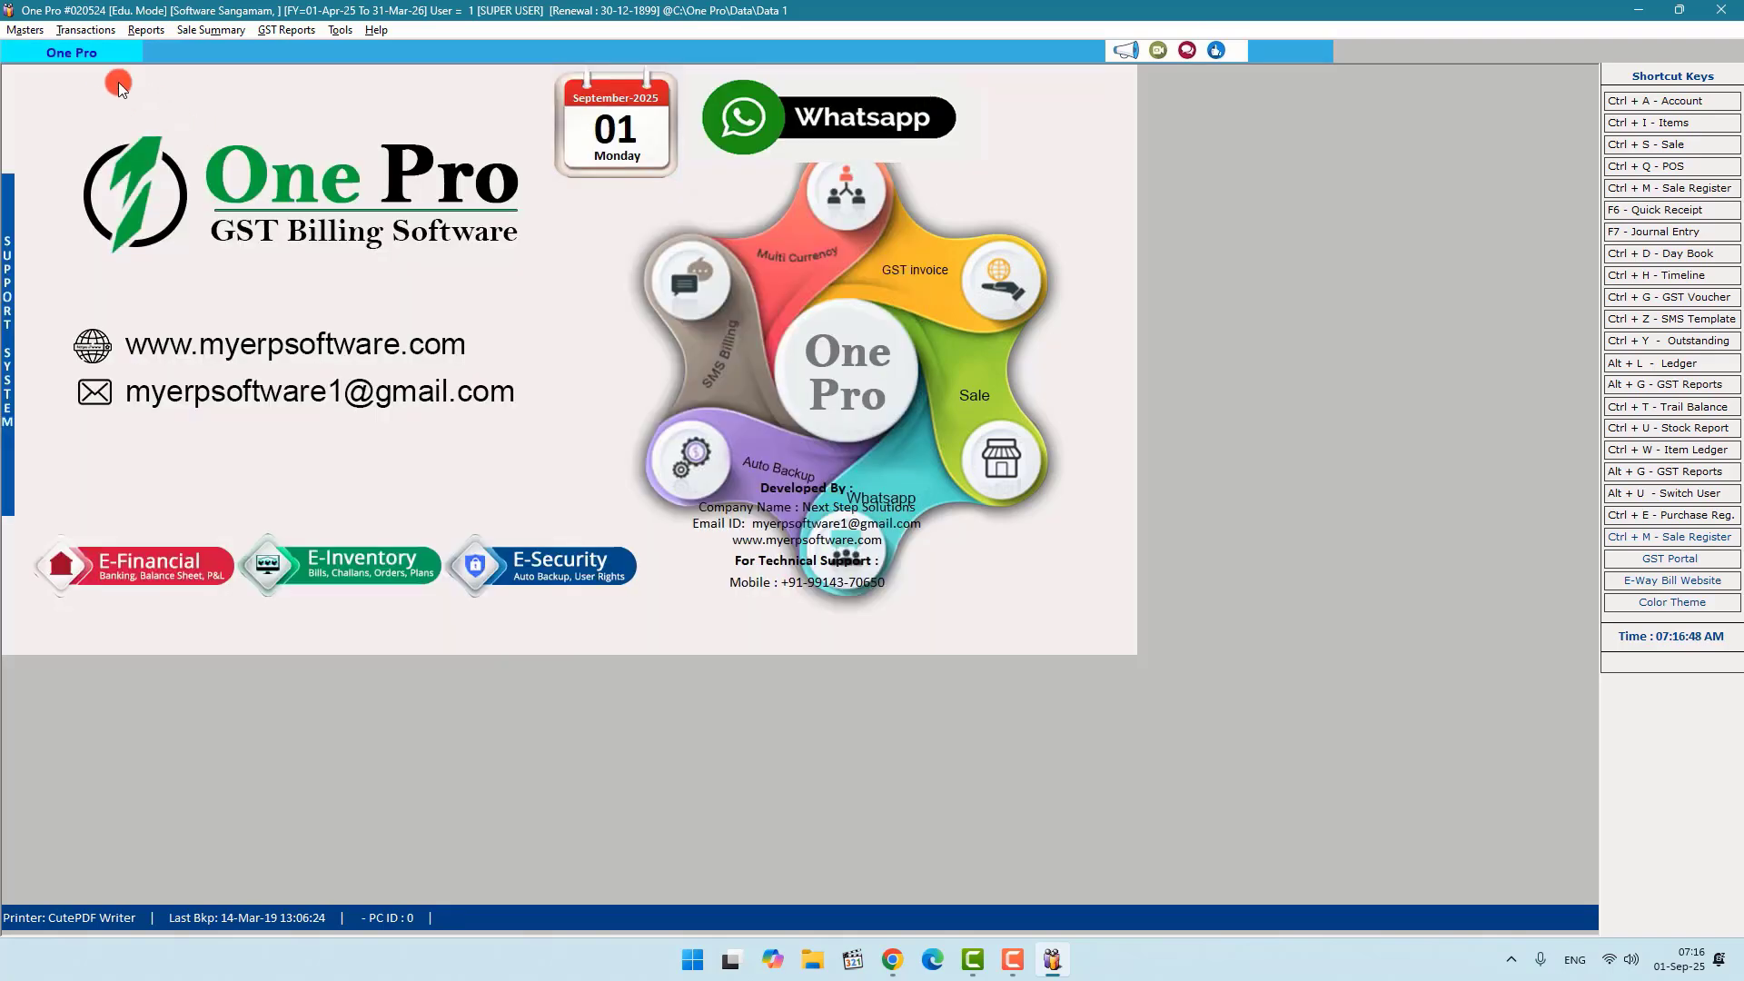
{"action": "left_click", "coordinate": [148, 30]}
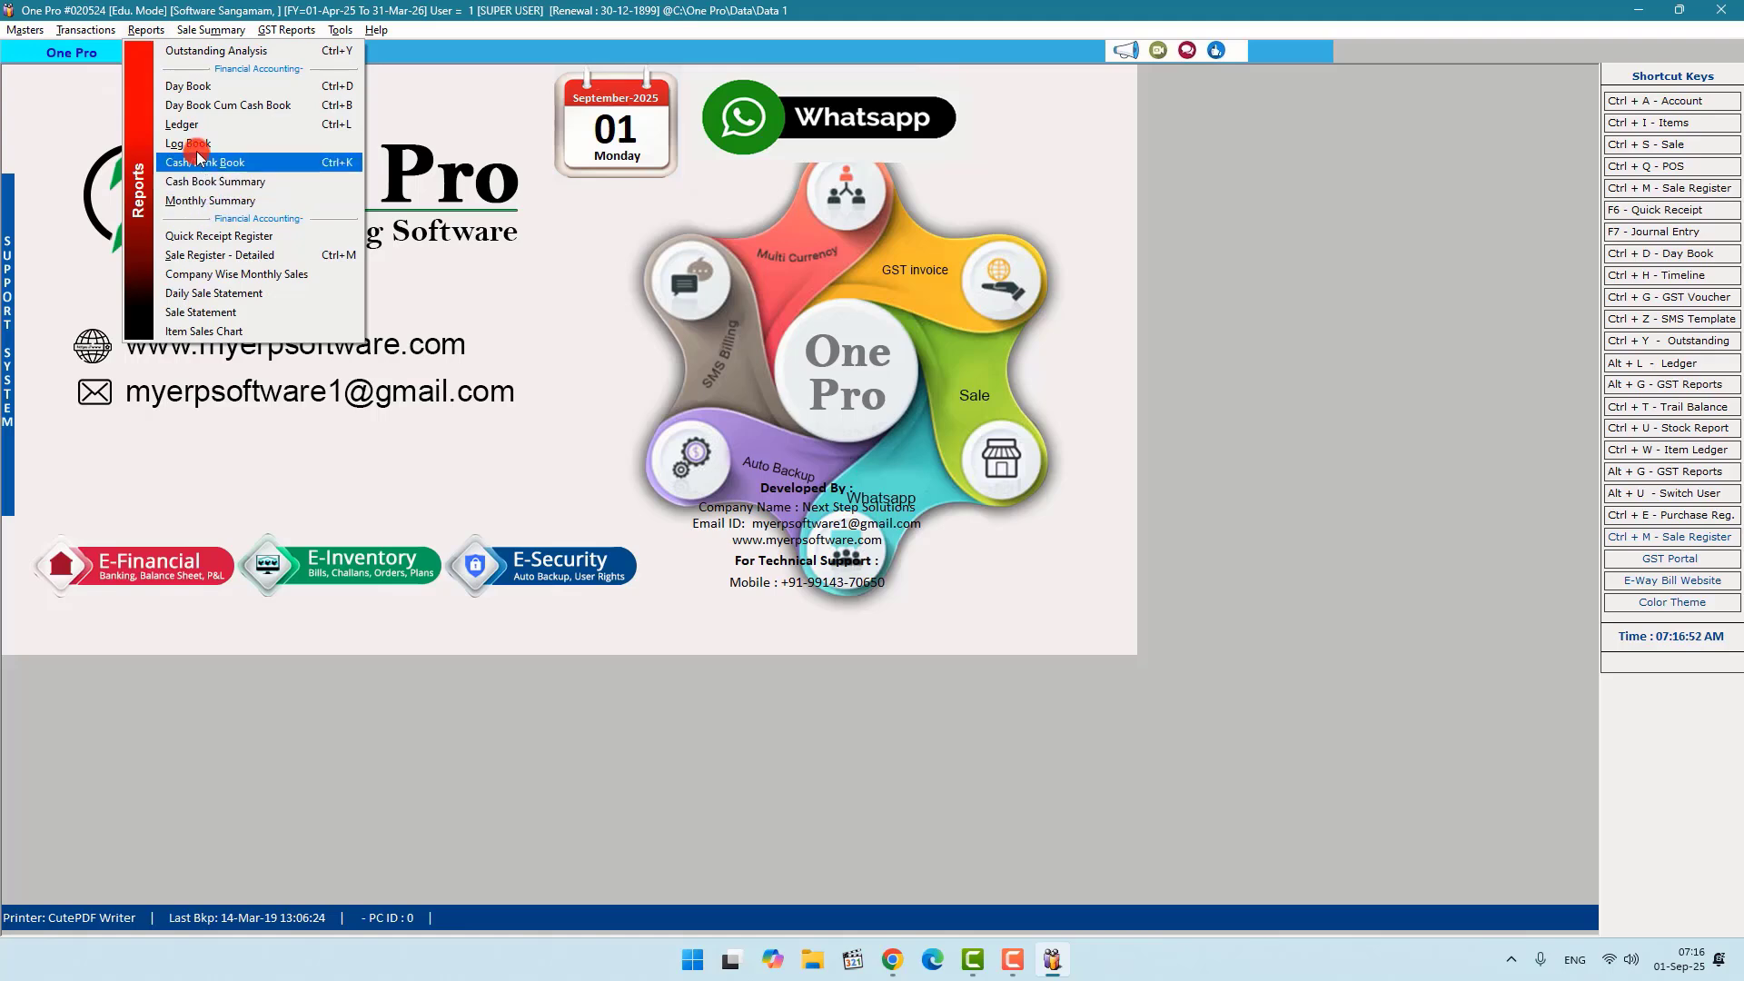
{"action": "mouse_move", "coordinate": [198, 35]}
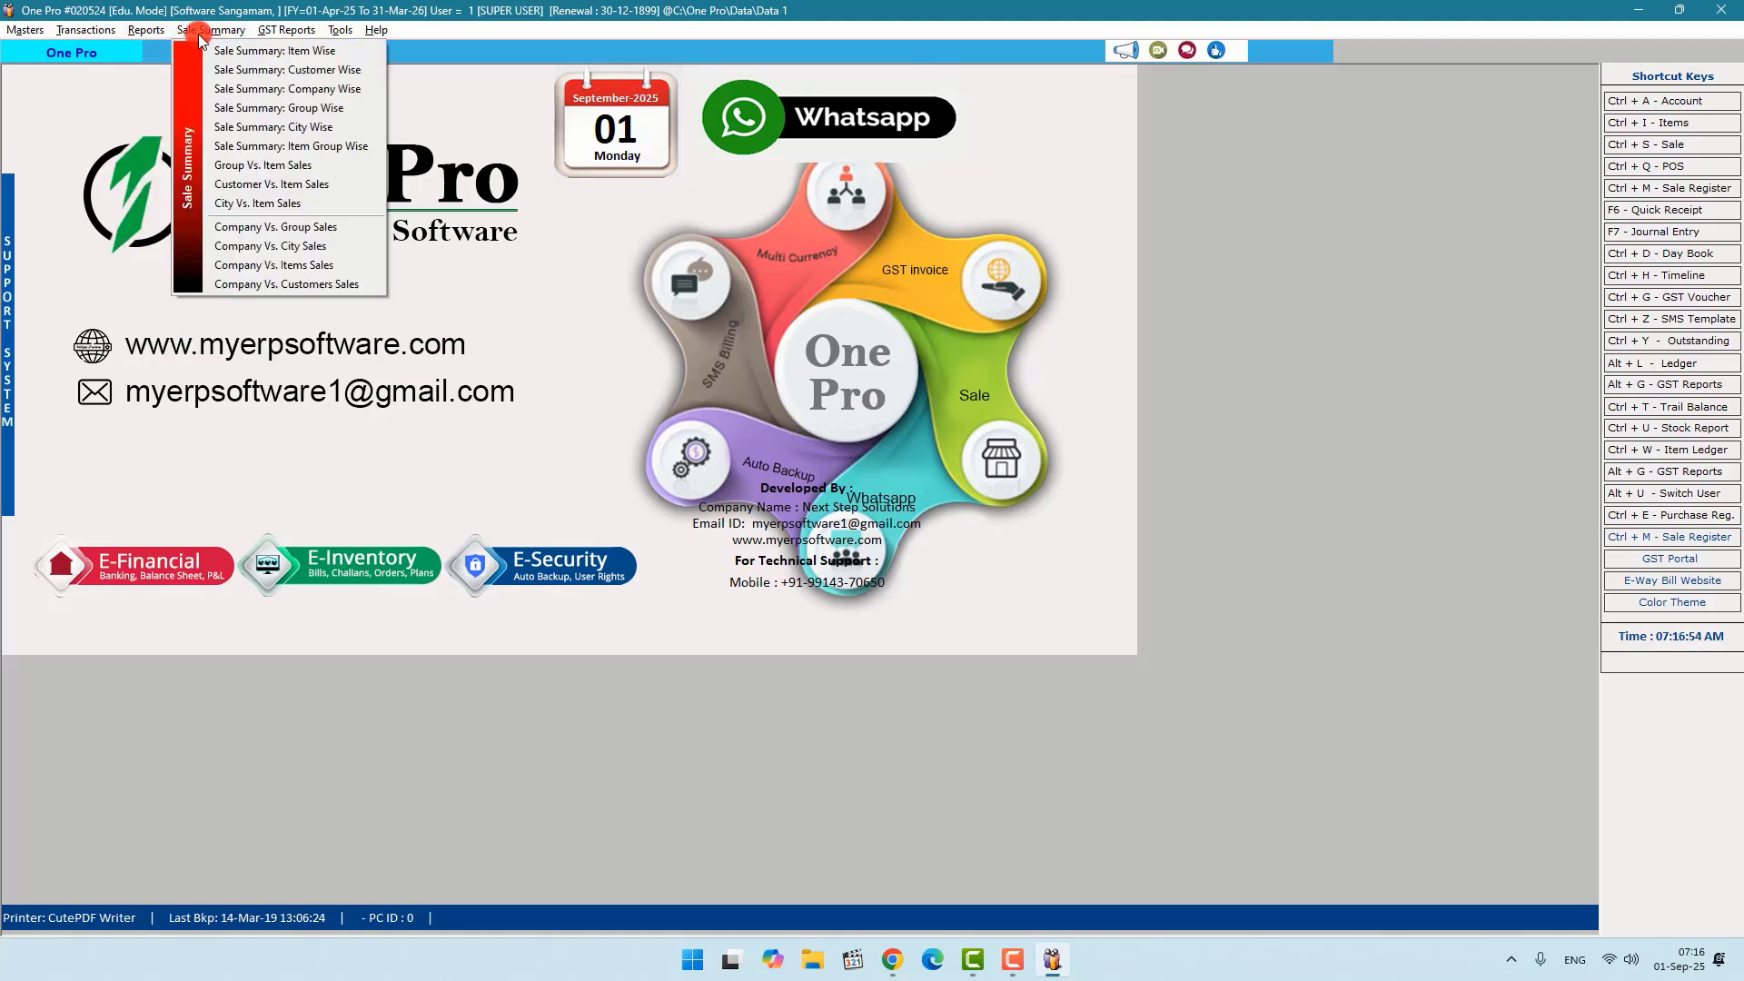
{"action": "mouse_move", "coordinate": [282, 38]}
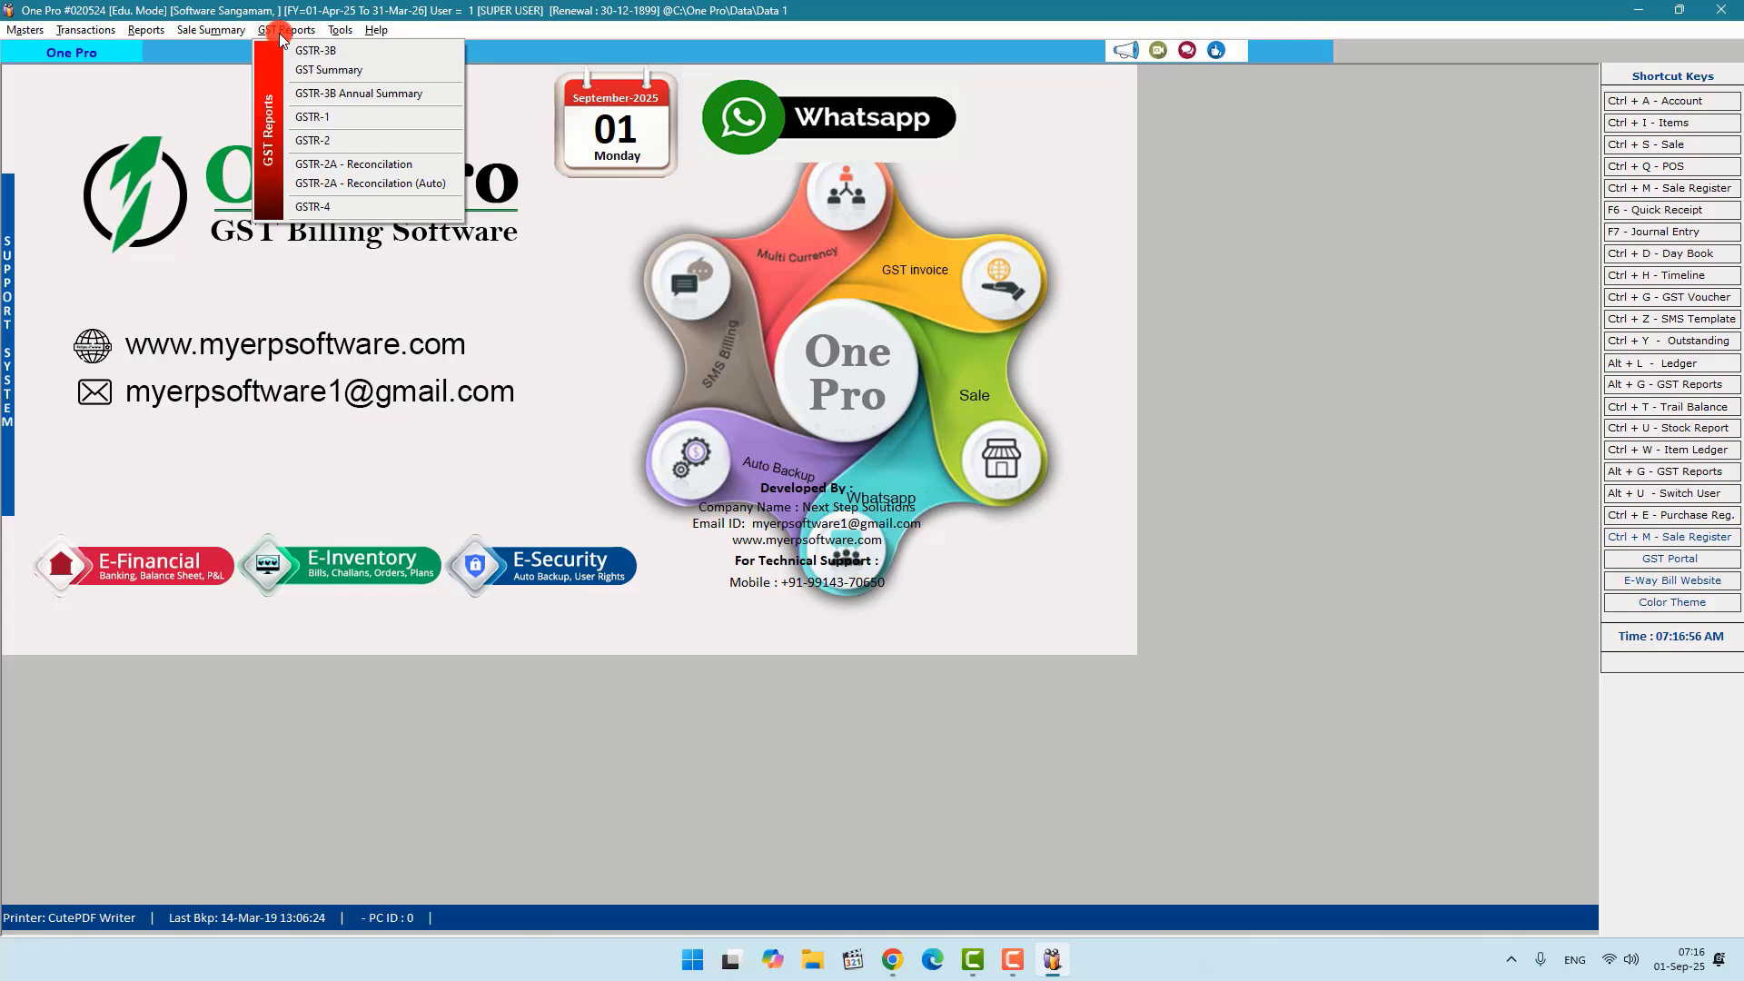
{"action": "mouse_move", "coordinate": [340, 37]}
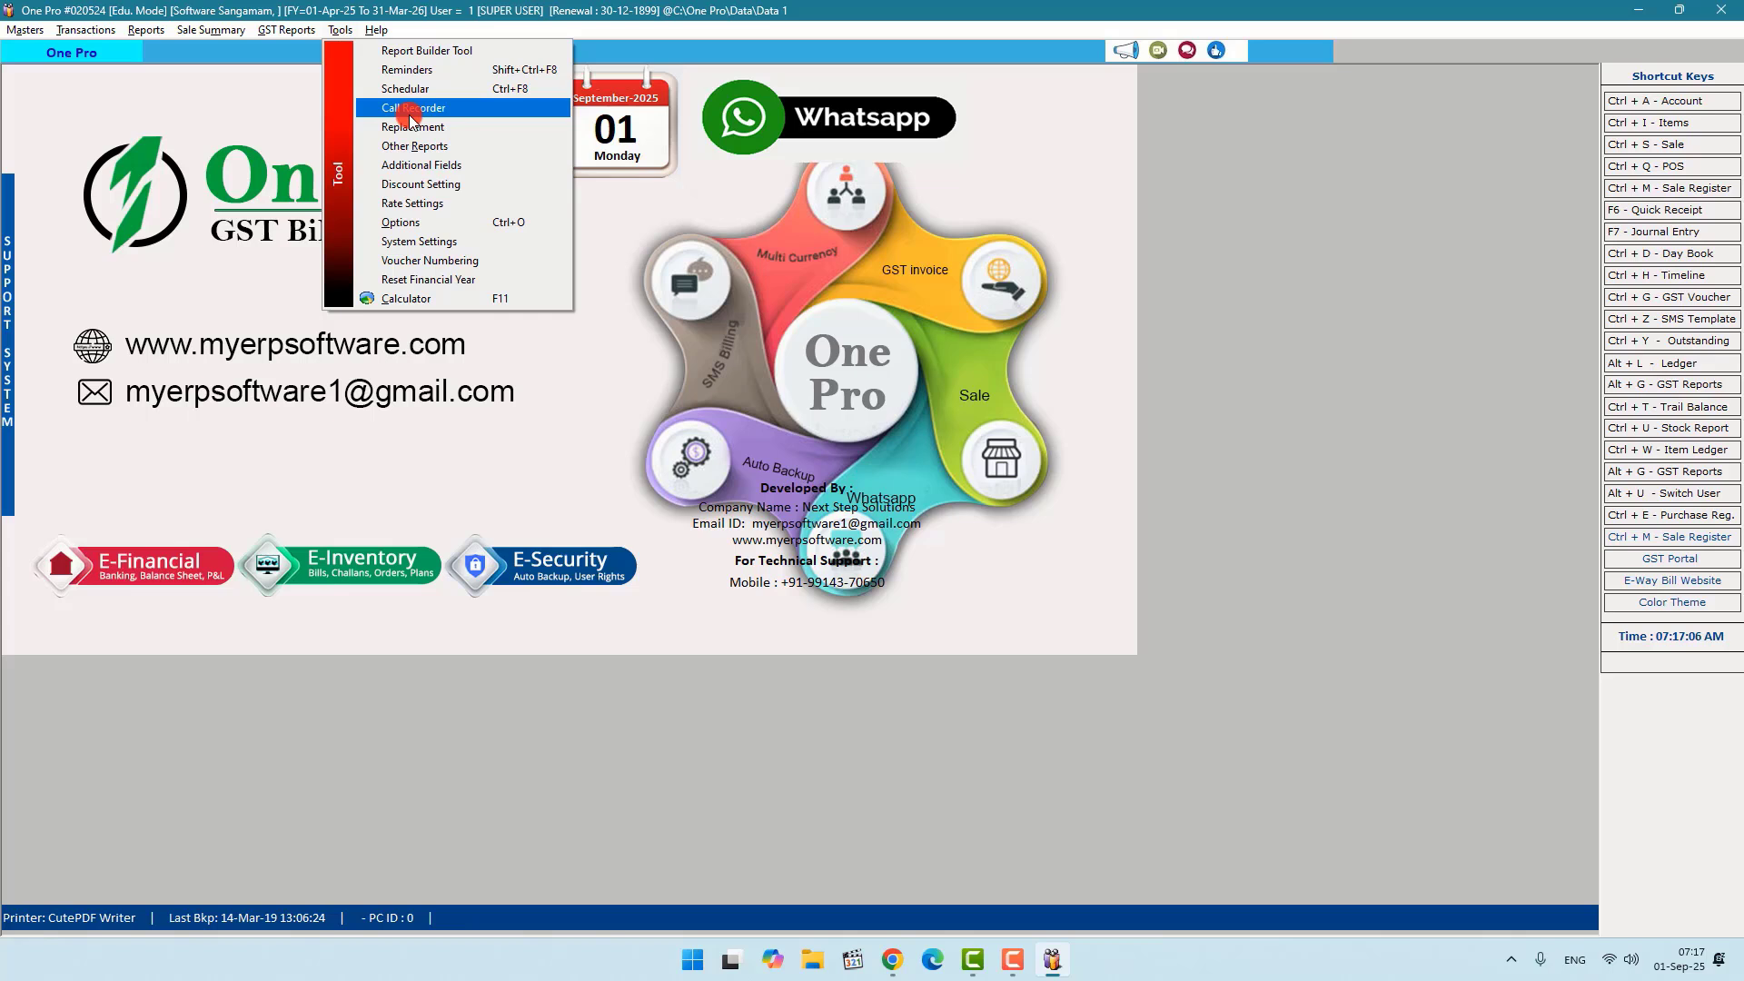
{"action": "mouse_move", "coordinate": [366, 34]}
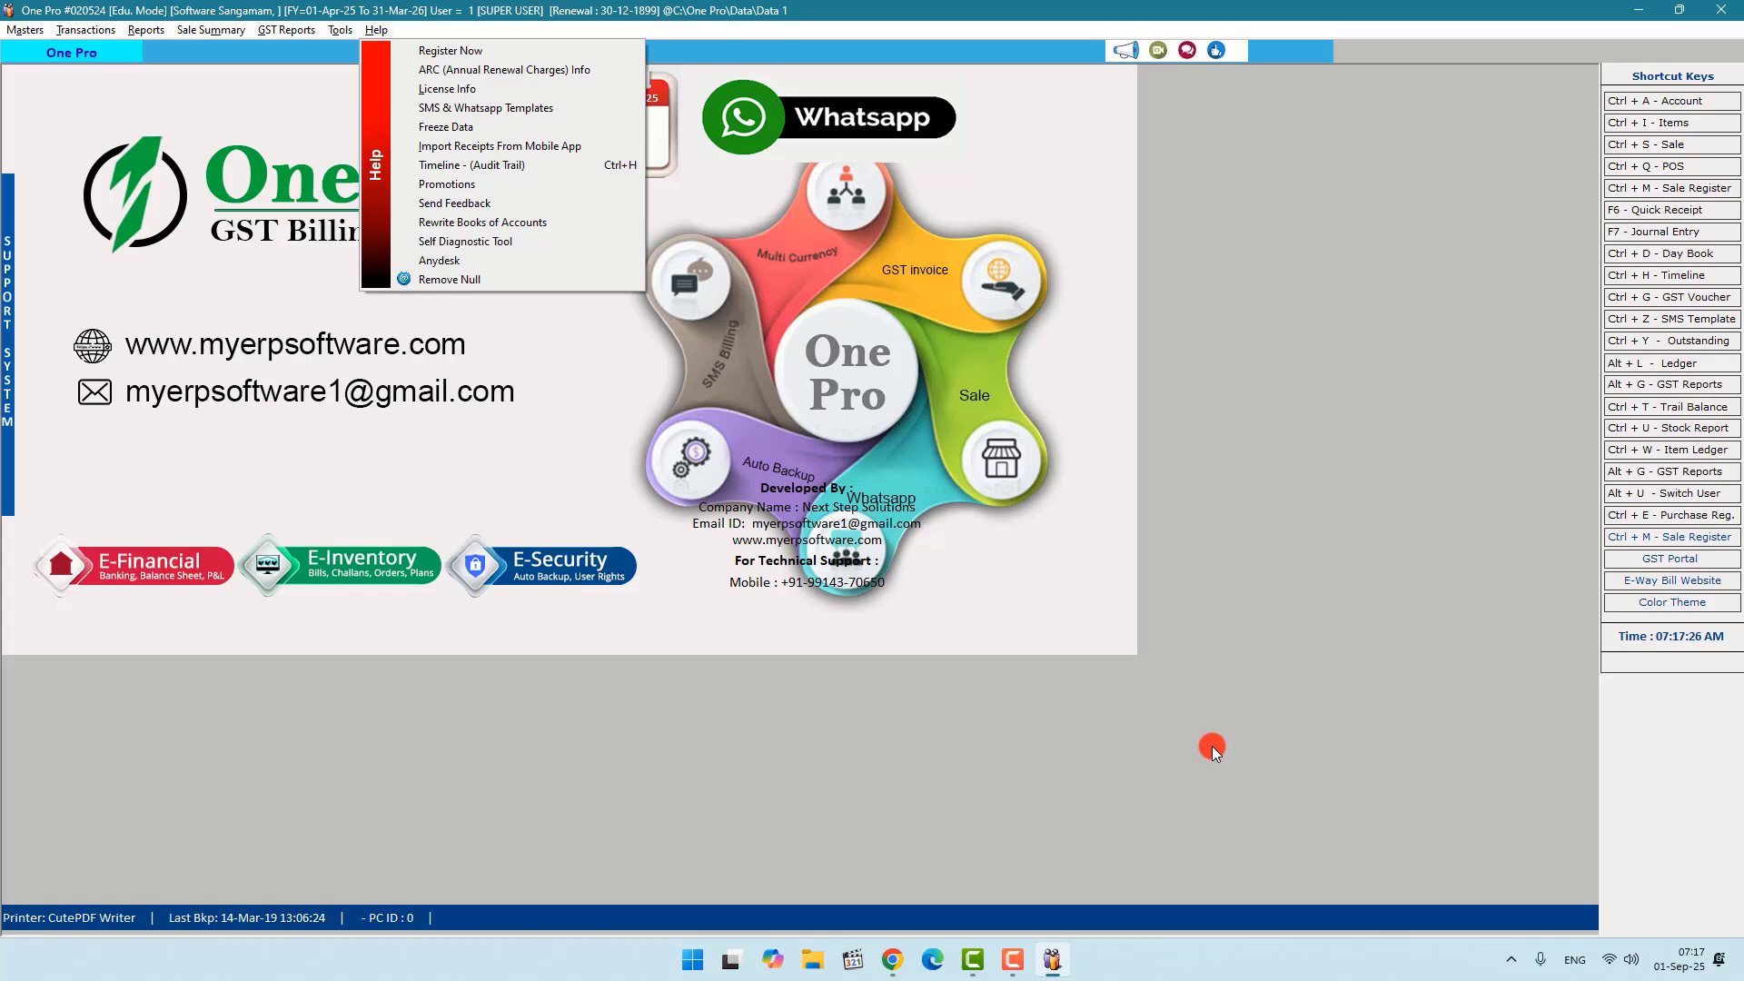
{"action": "key", "text": "F10"}
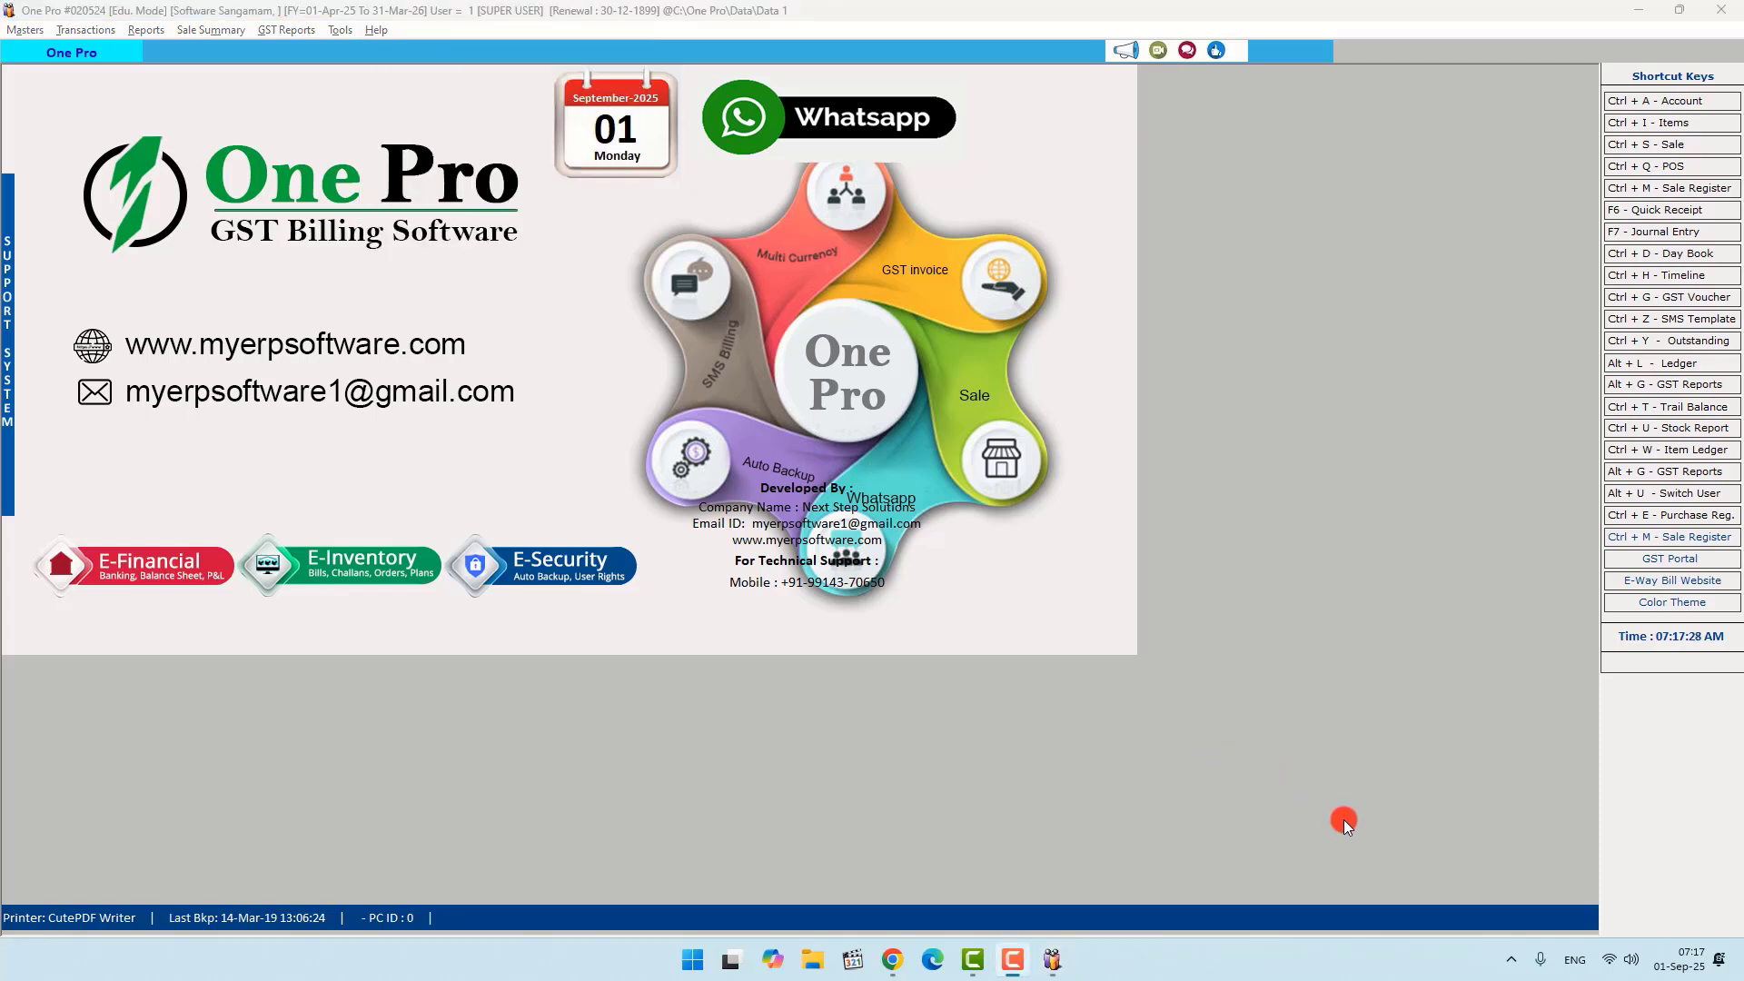